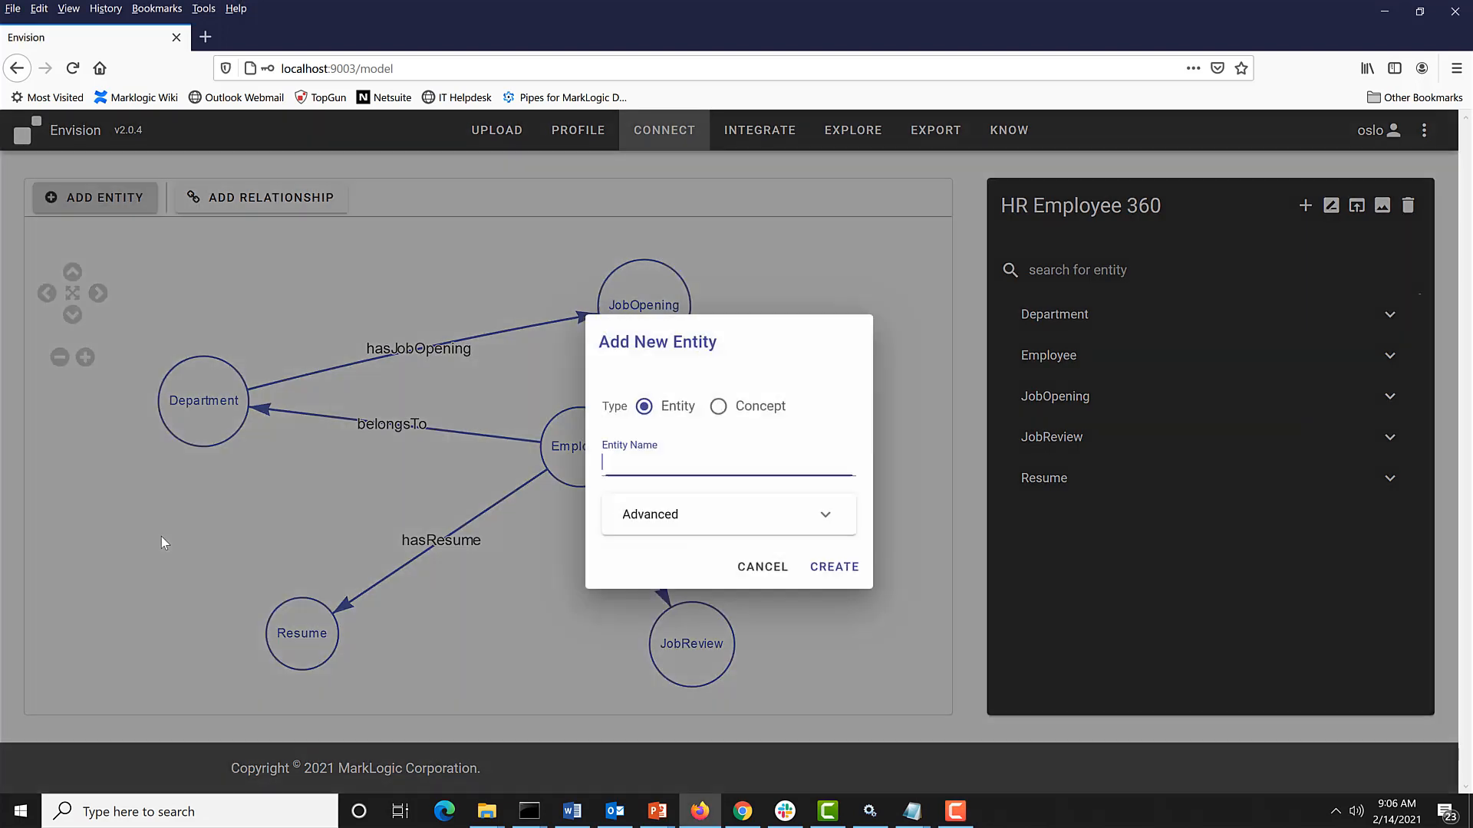
Step: Create an entity named Warehouse and place it below Department in the model diagram
text(Ware)
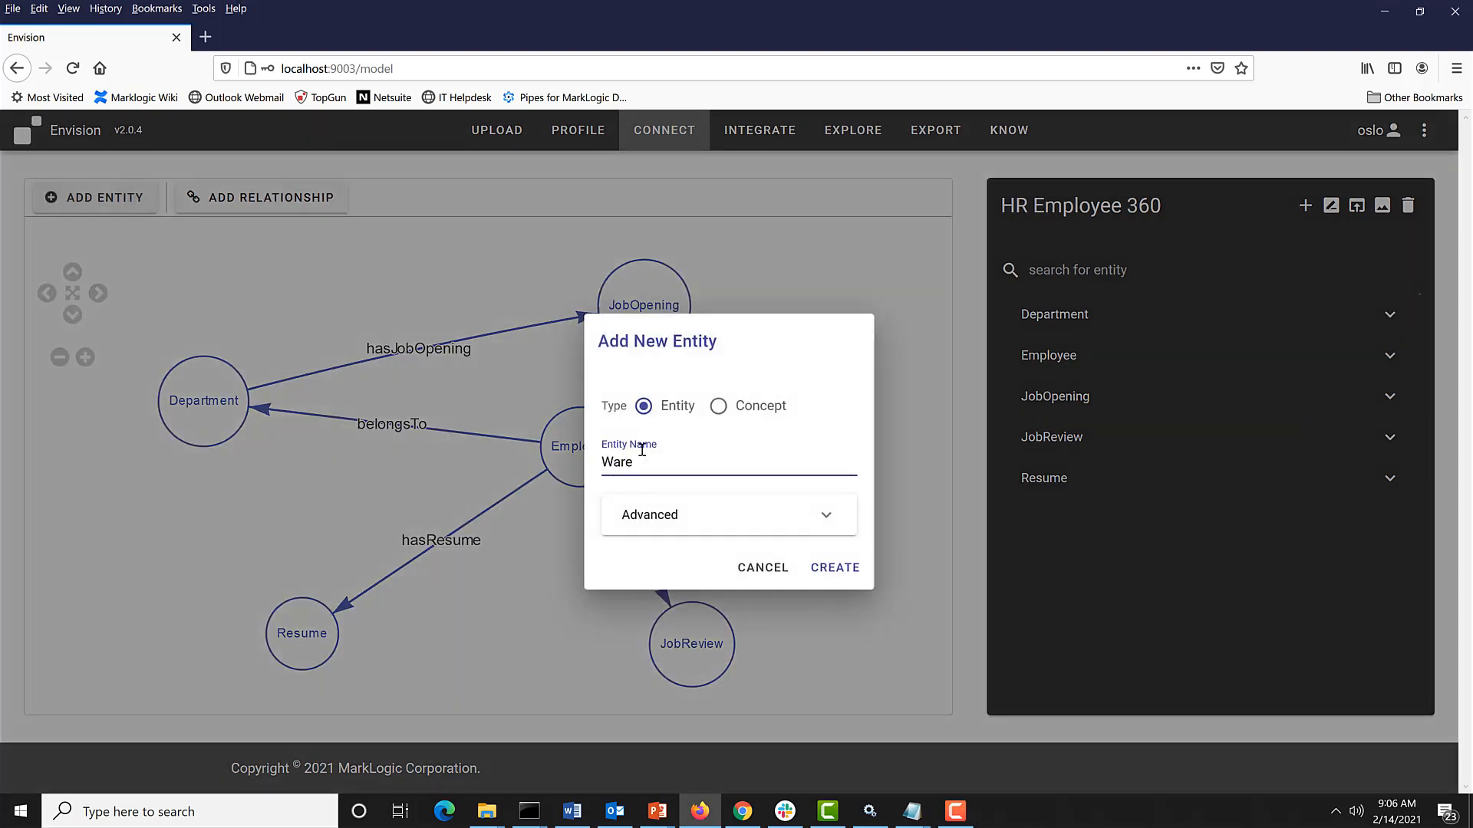
text(house)
click(833, 571)
drag(385, 431, 179, 583)
Step: Add a 1:Many relationship described as suppliedBy from Department to Warehouse
click(291, 201)
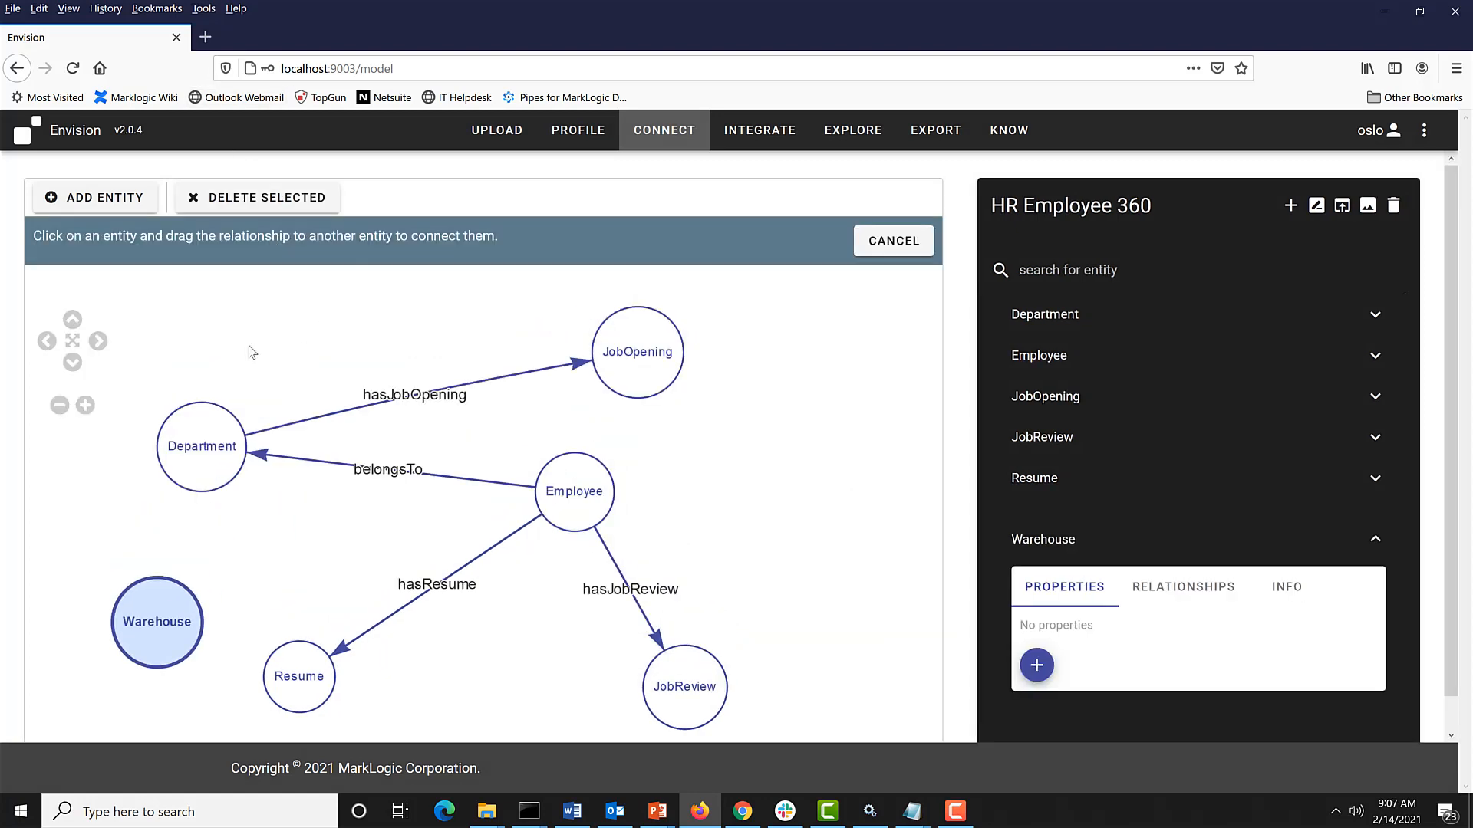
drag(206, 475, 160, 620)
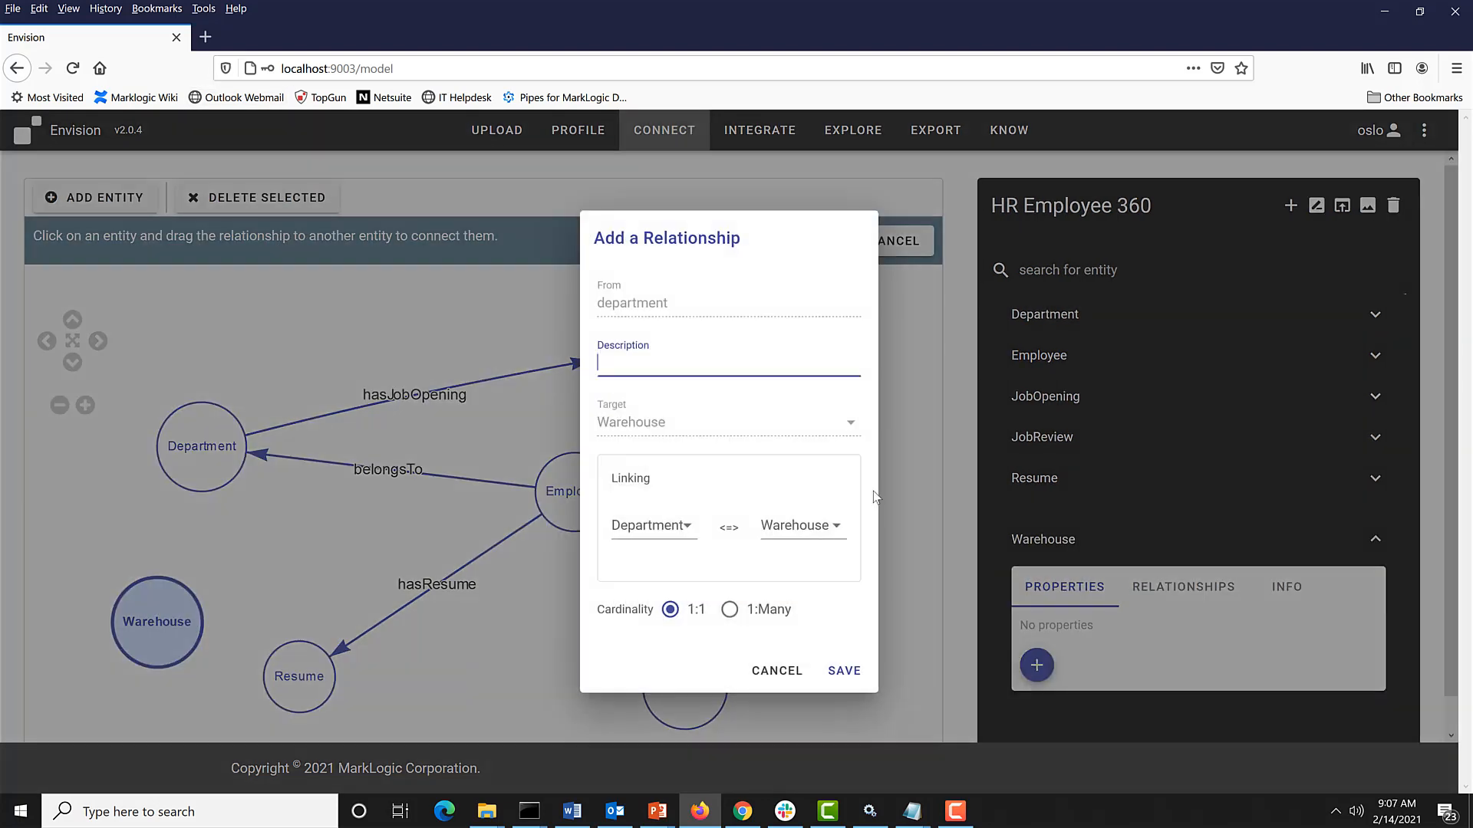
text(suppliedBy)
click(729, 610)
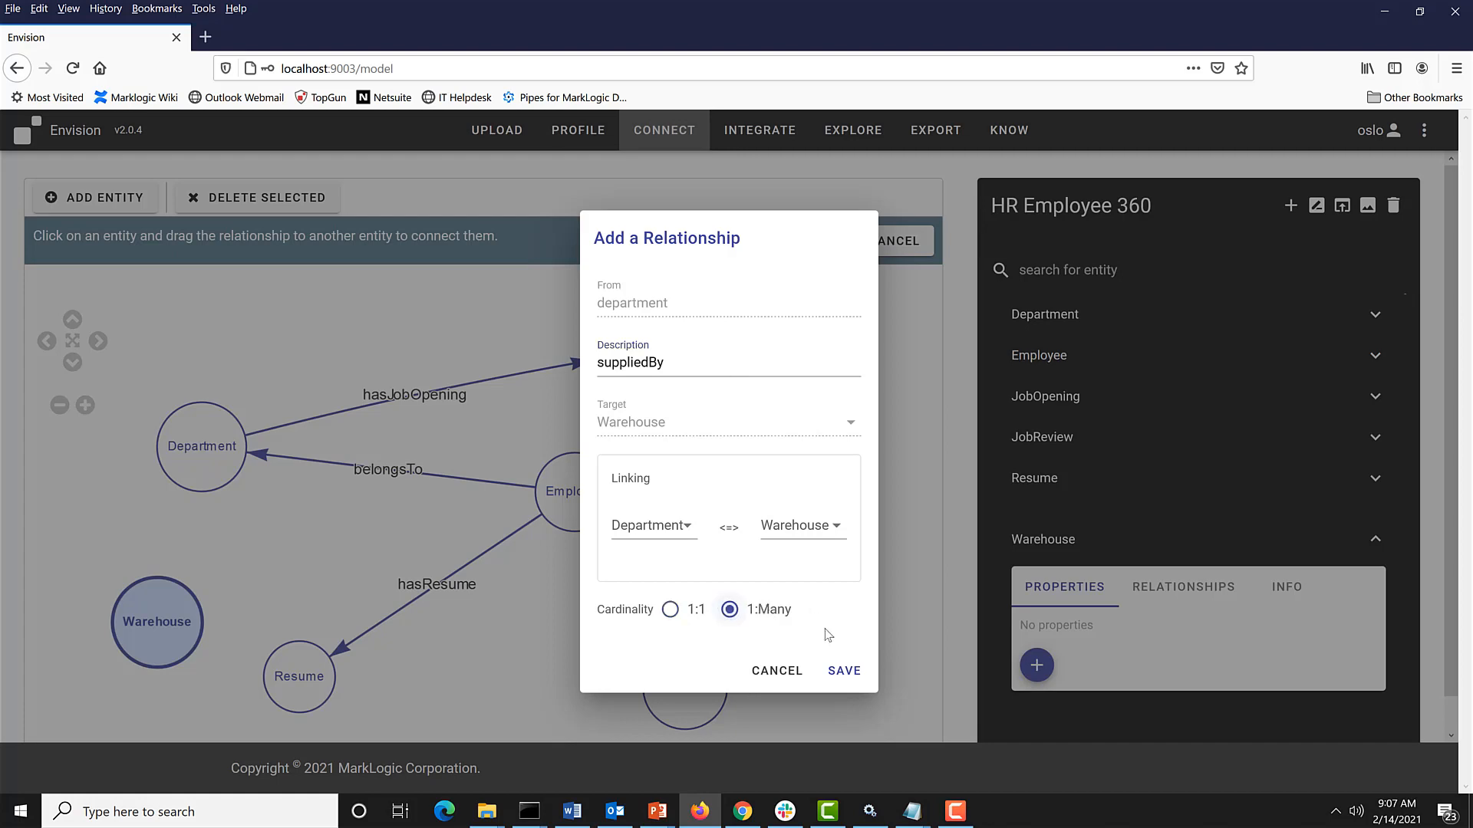
click(843, 671)
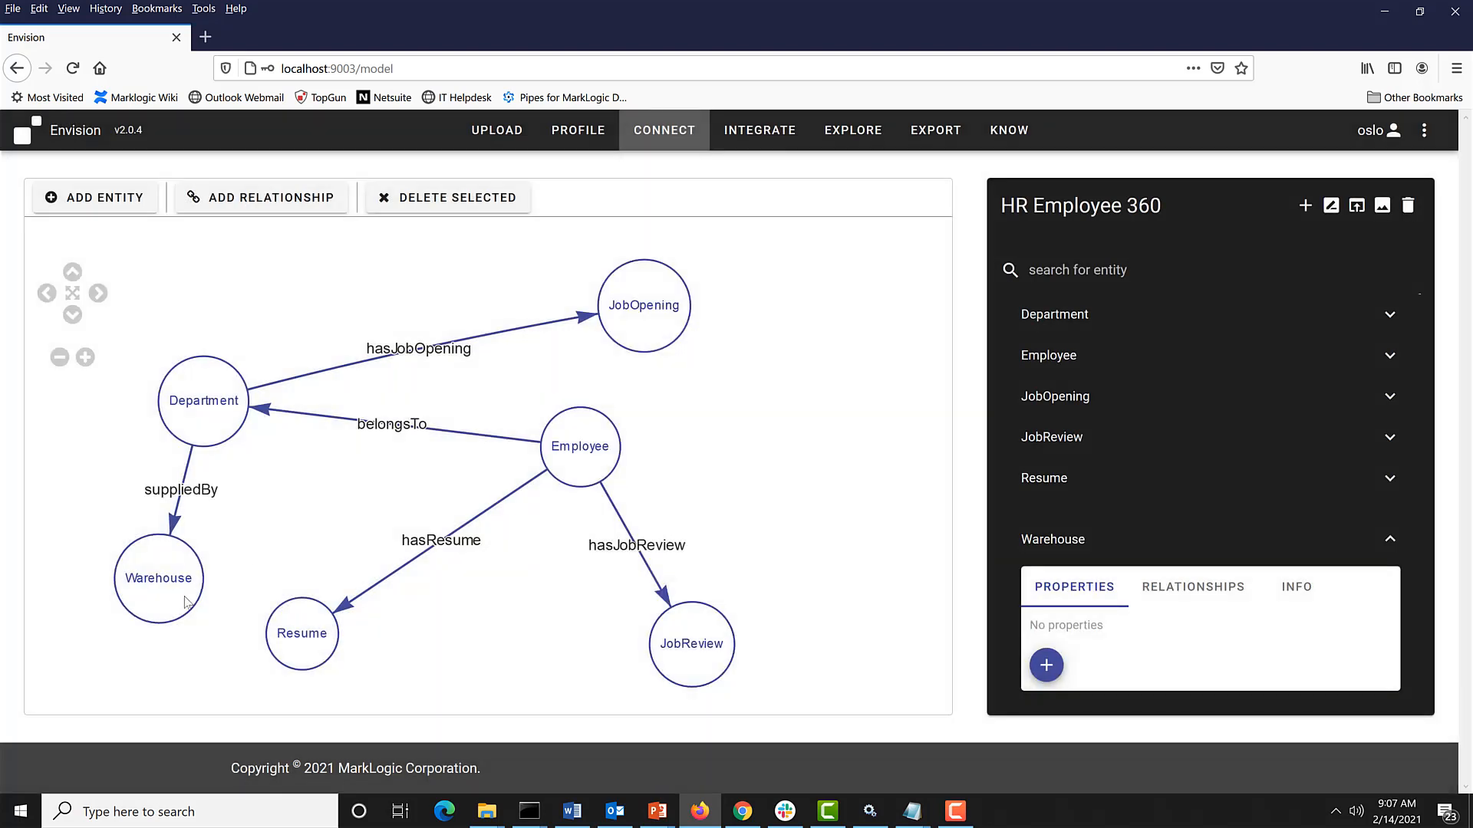
Step: Examine the list of properties defined for the Employee entity
click(584, 471)
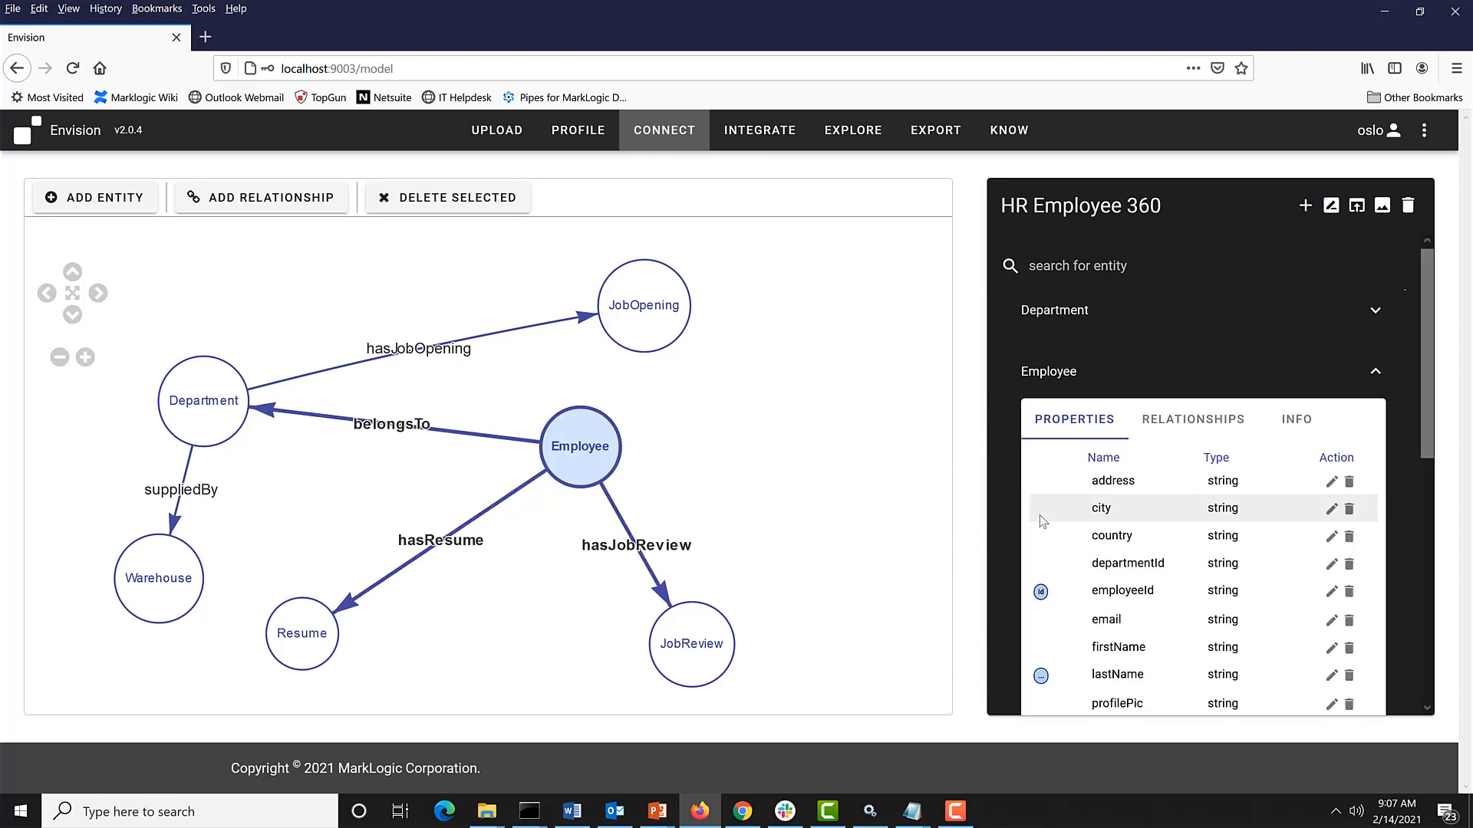
scroll(1044, 522, down, 3)
scroll(1043, 522, up, 4)
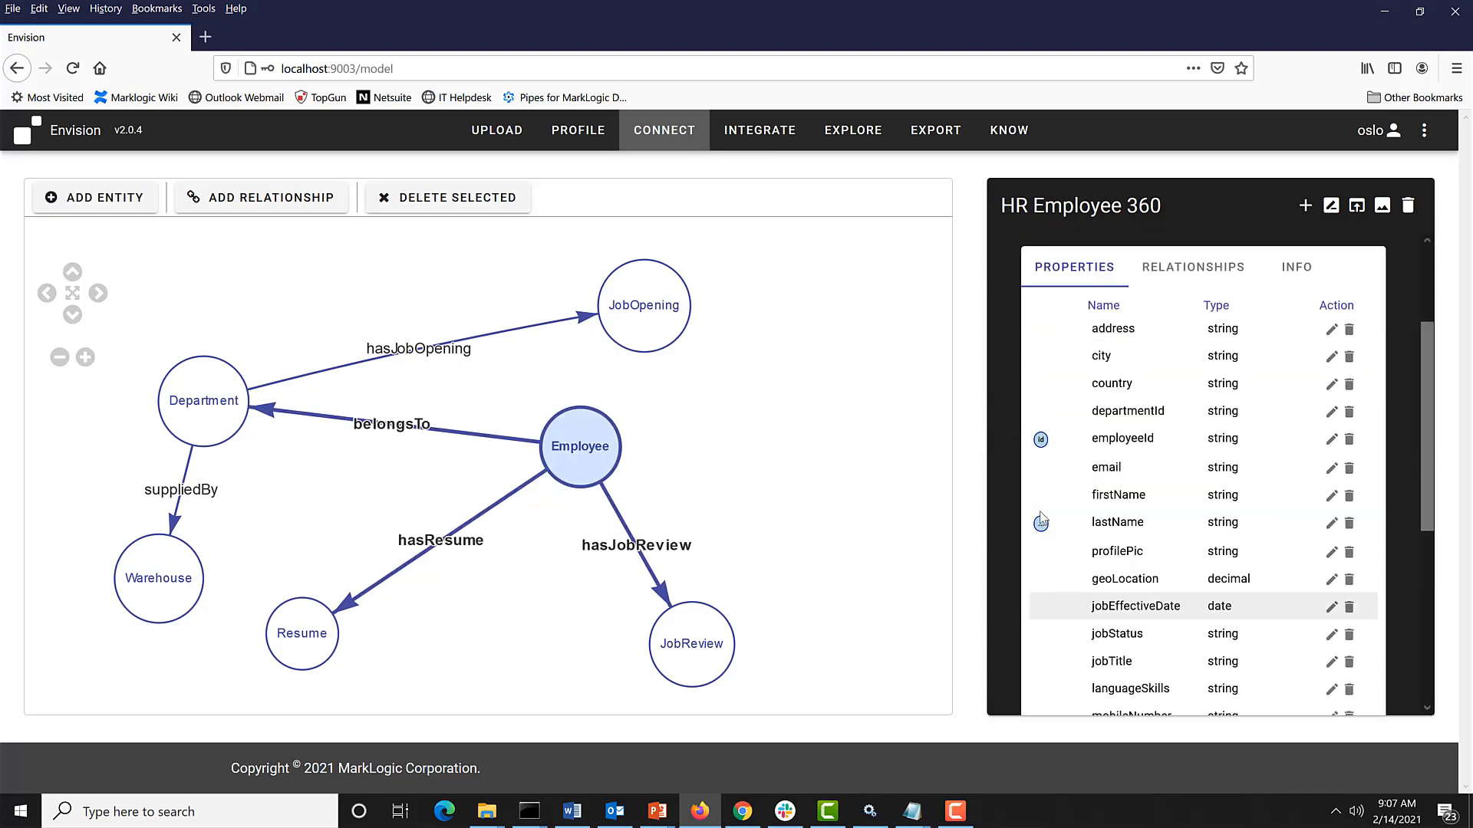
Step: Add a property named siteId with data type string to the Warehouse entity
click(184, 585)
click(1046, 665)
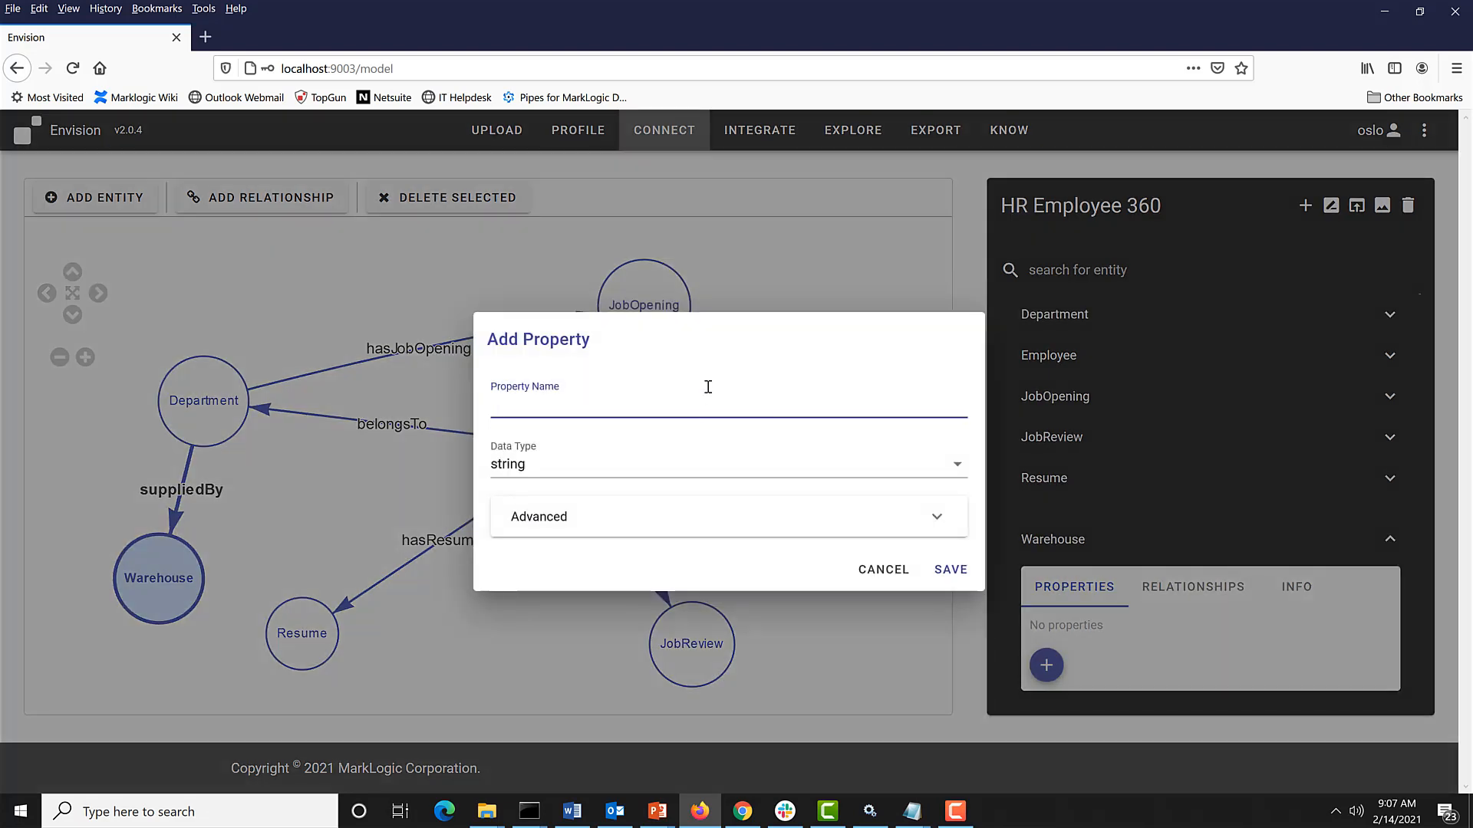
text(siteId)
click(949, 569)
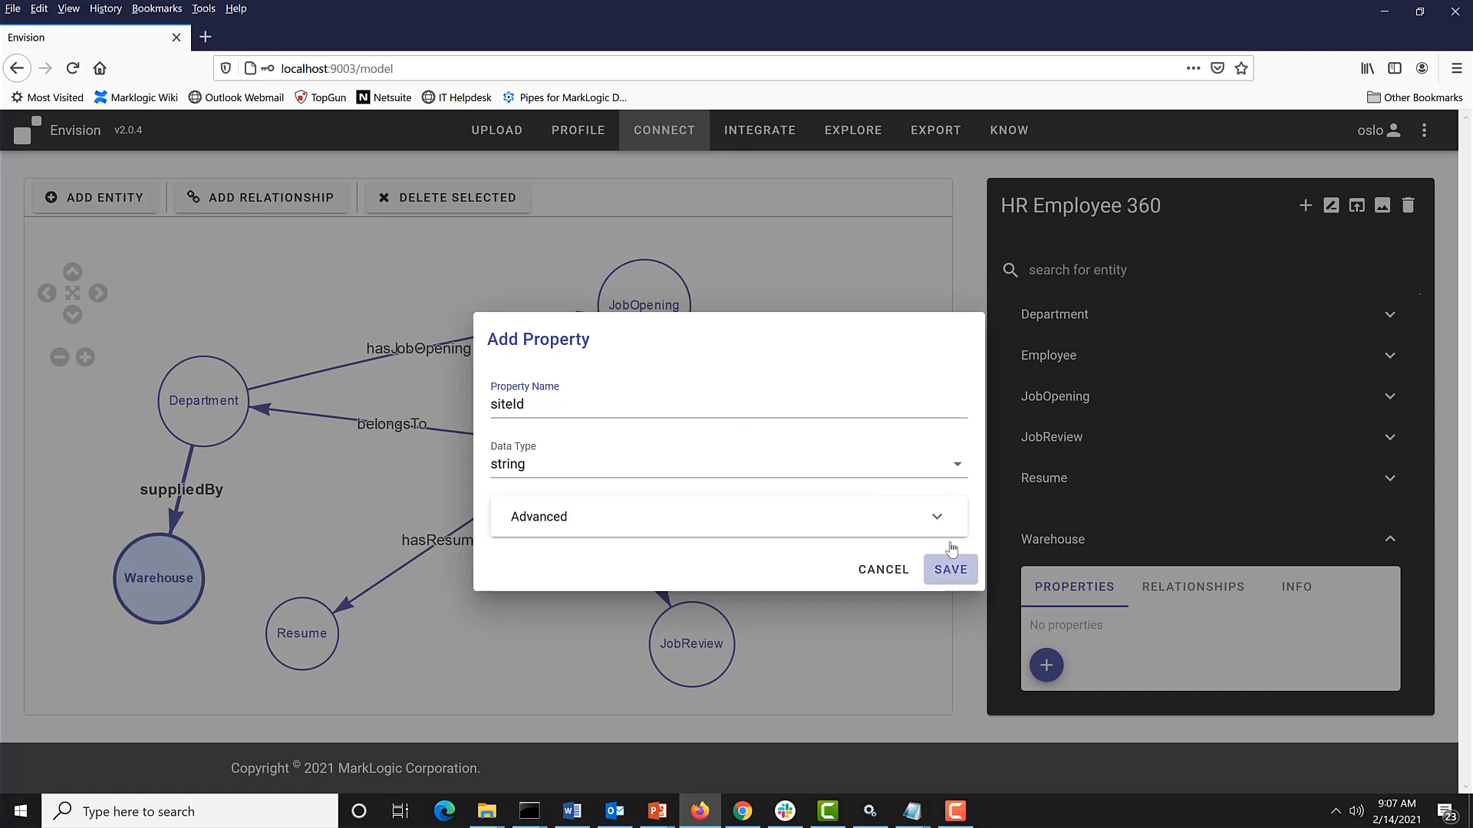
Step: Add a property named siteEffectiveDate with data type date to the Warehouse entity
click(1045, 679)
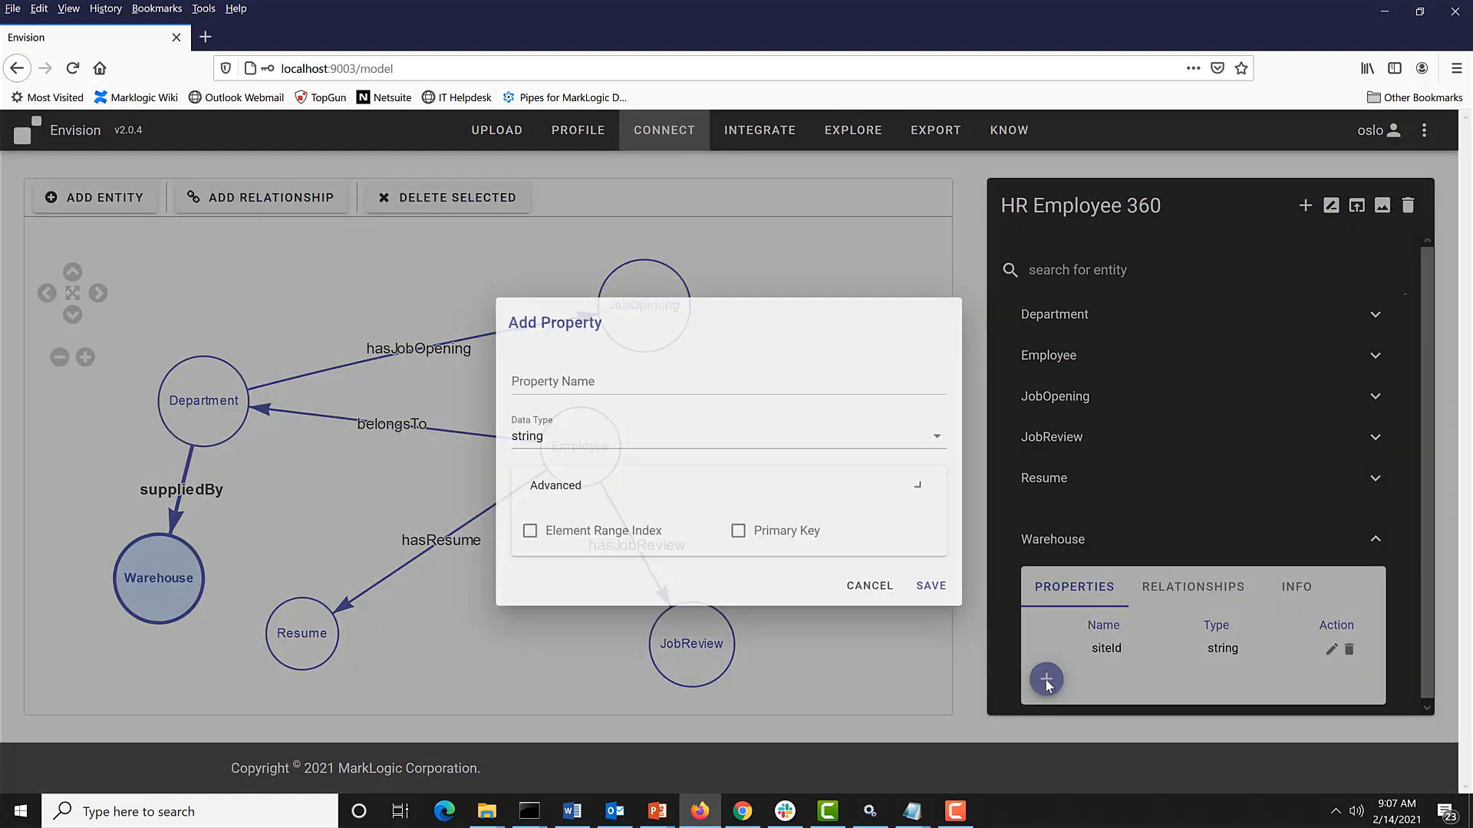
click(571, 406)
click(571, 404)
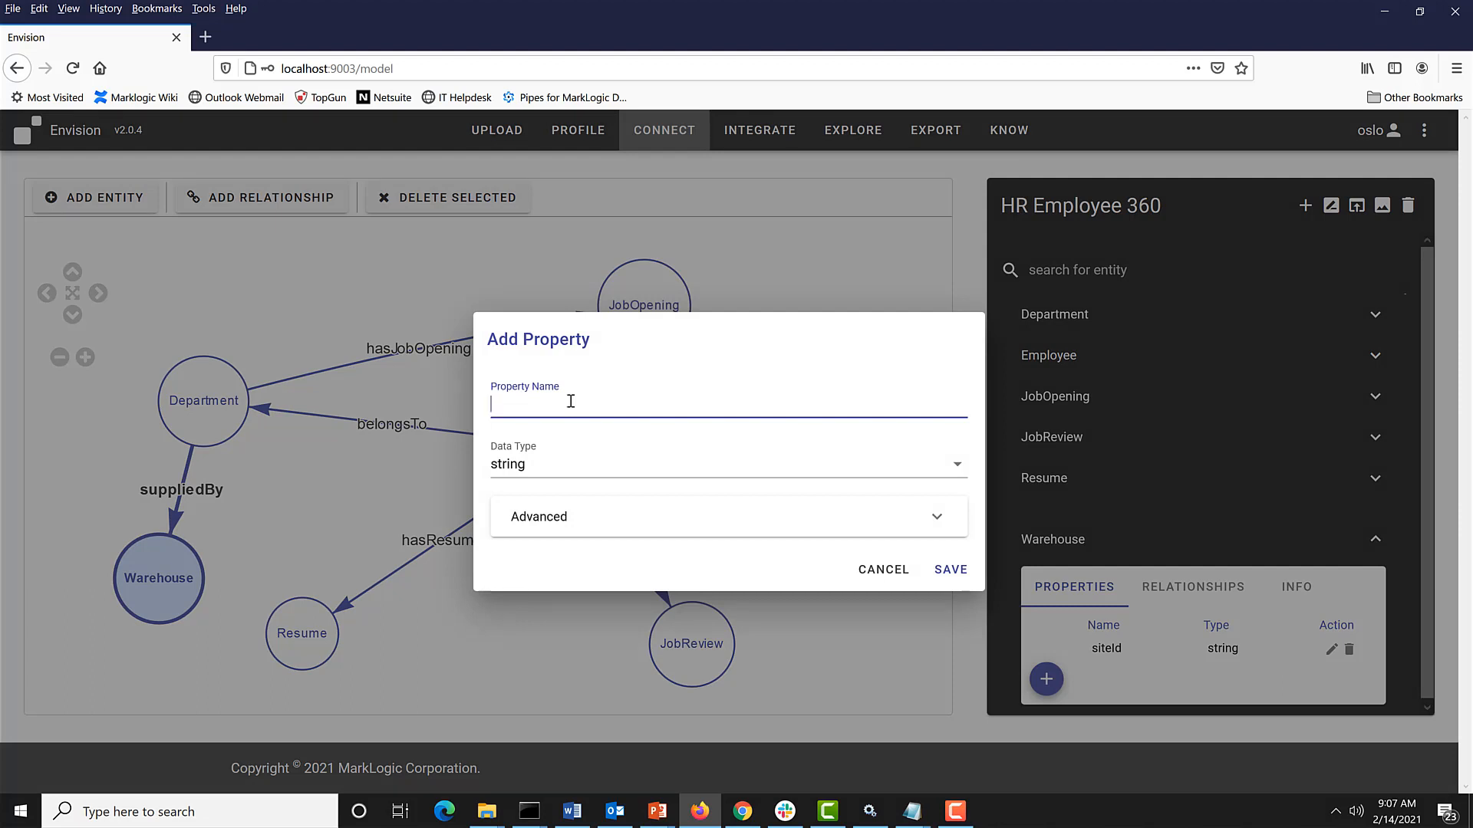
text(siteEffectiveDate)
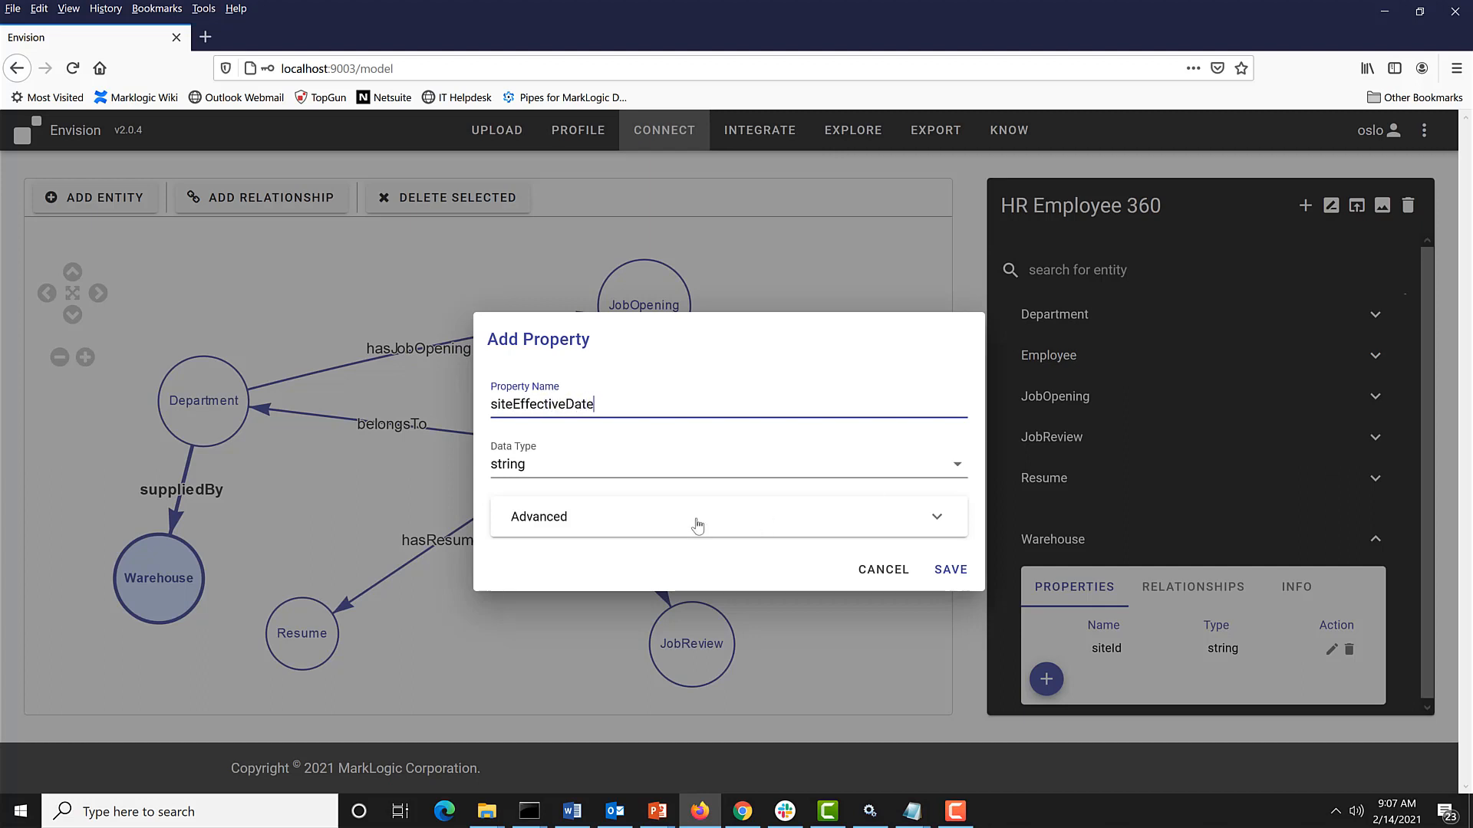
click(619, 457)
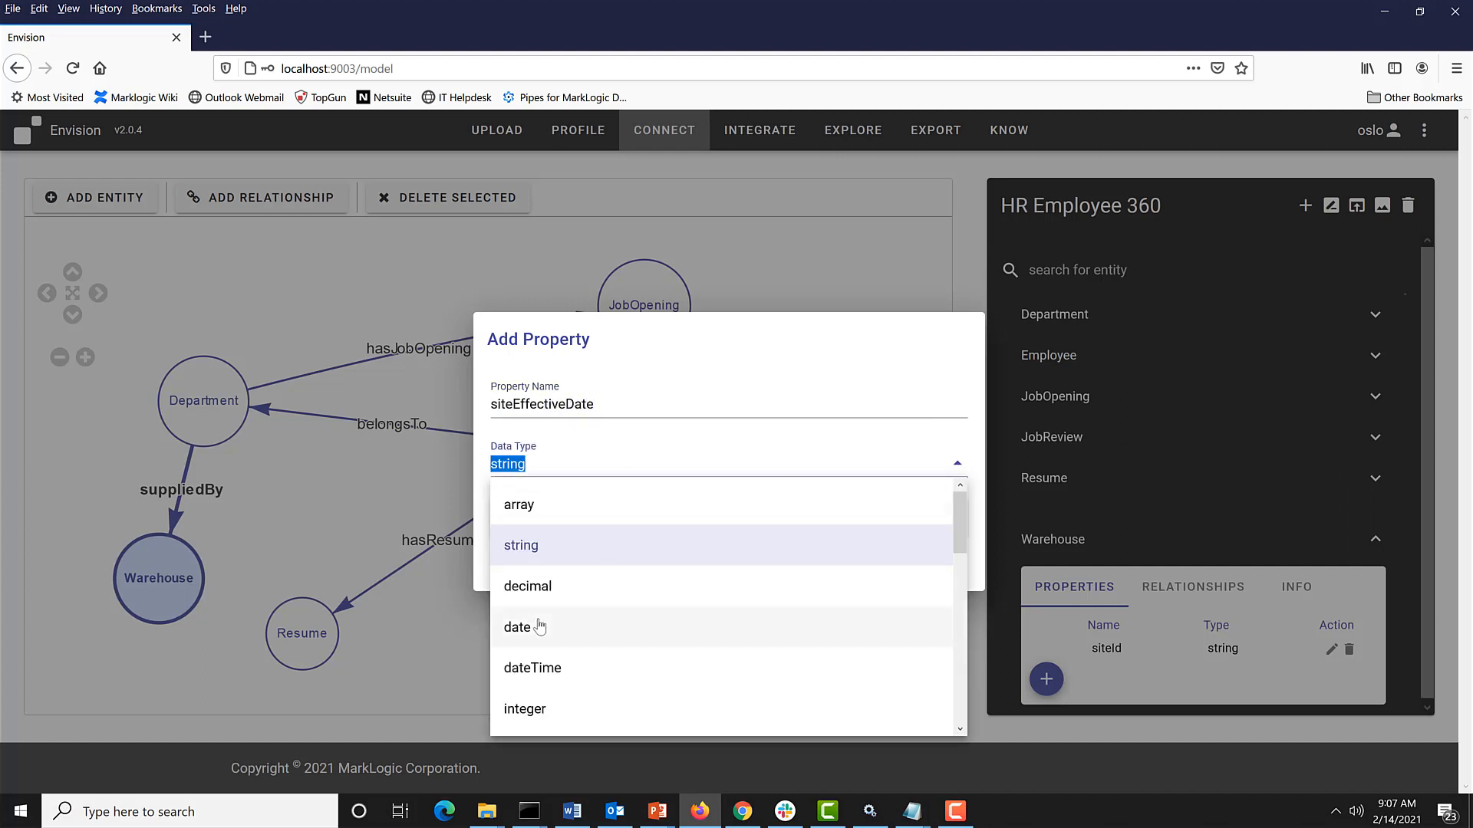
click(539, 627)
click(959, 575)
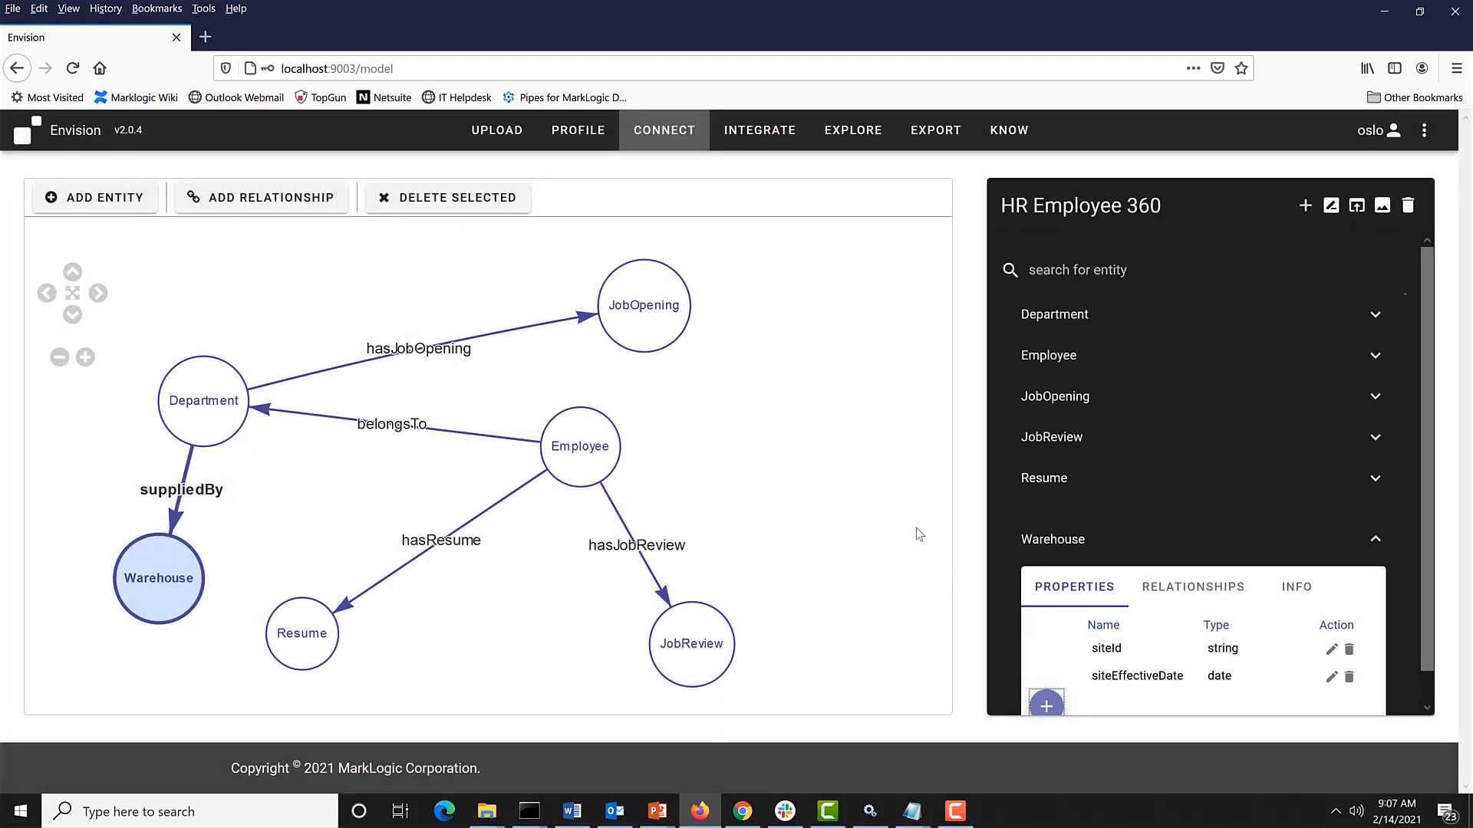
Step: Delete the Warehouse entity from the HR Employee 360 model
click(154, 571)
click(446, 204)
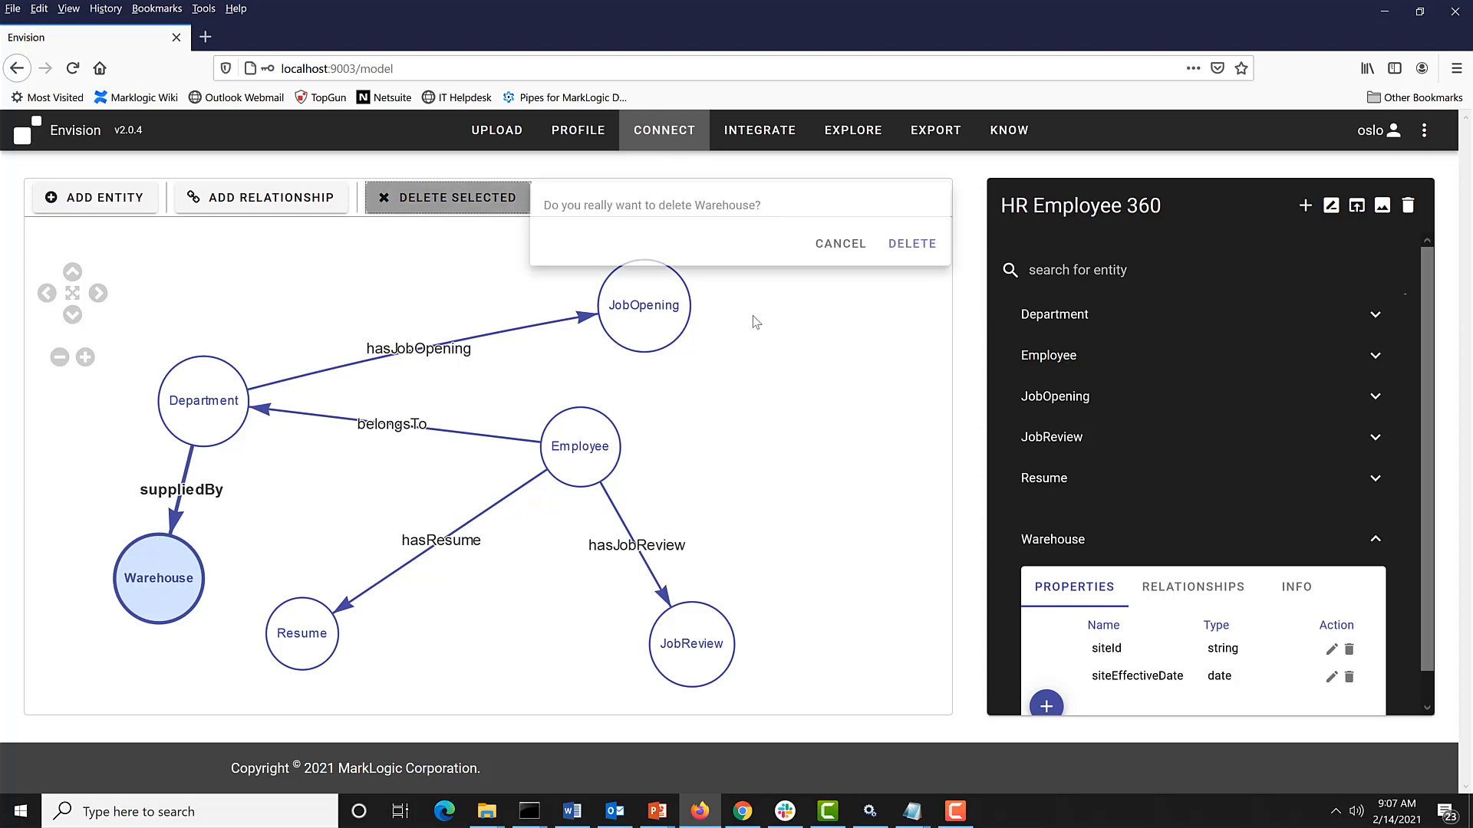
click(914, 243)
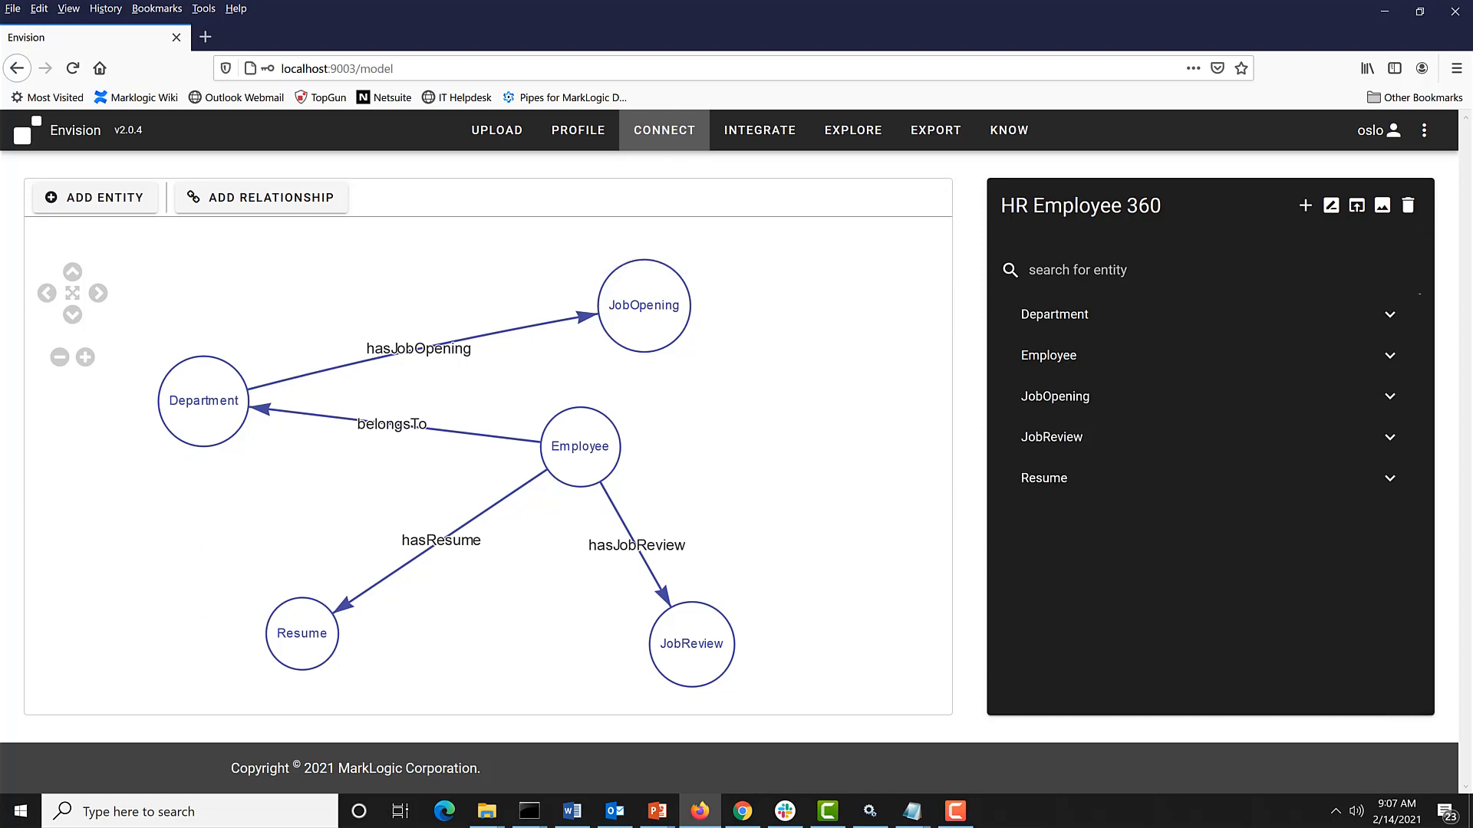
Step: Inspect the properties of the JobOpening entity and the Employee entity in the model
click(655, 322)
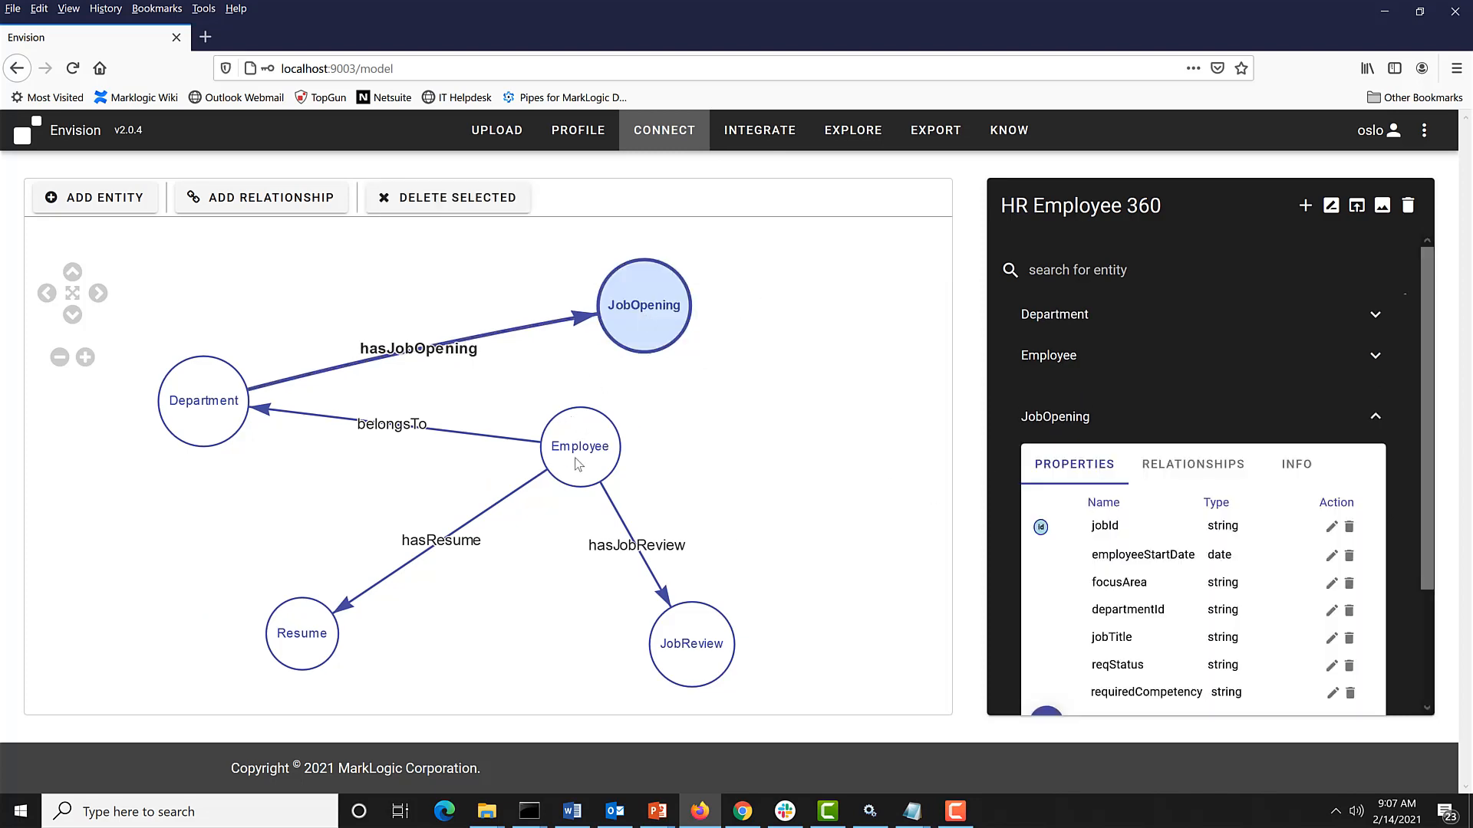
click(576, 463)
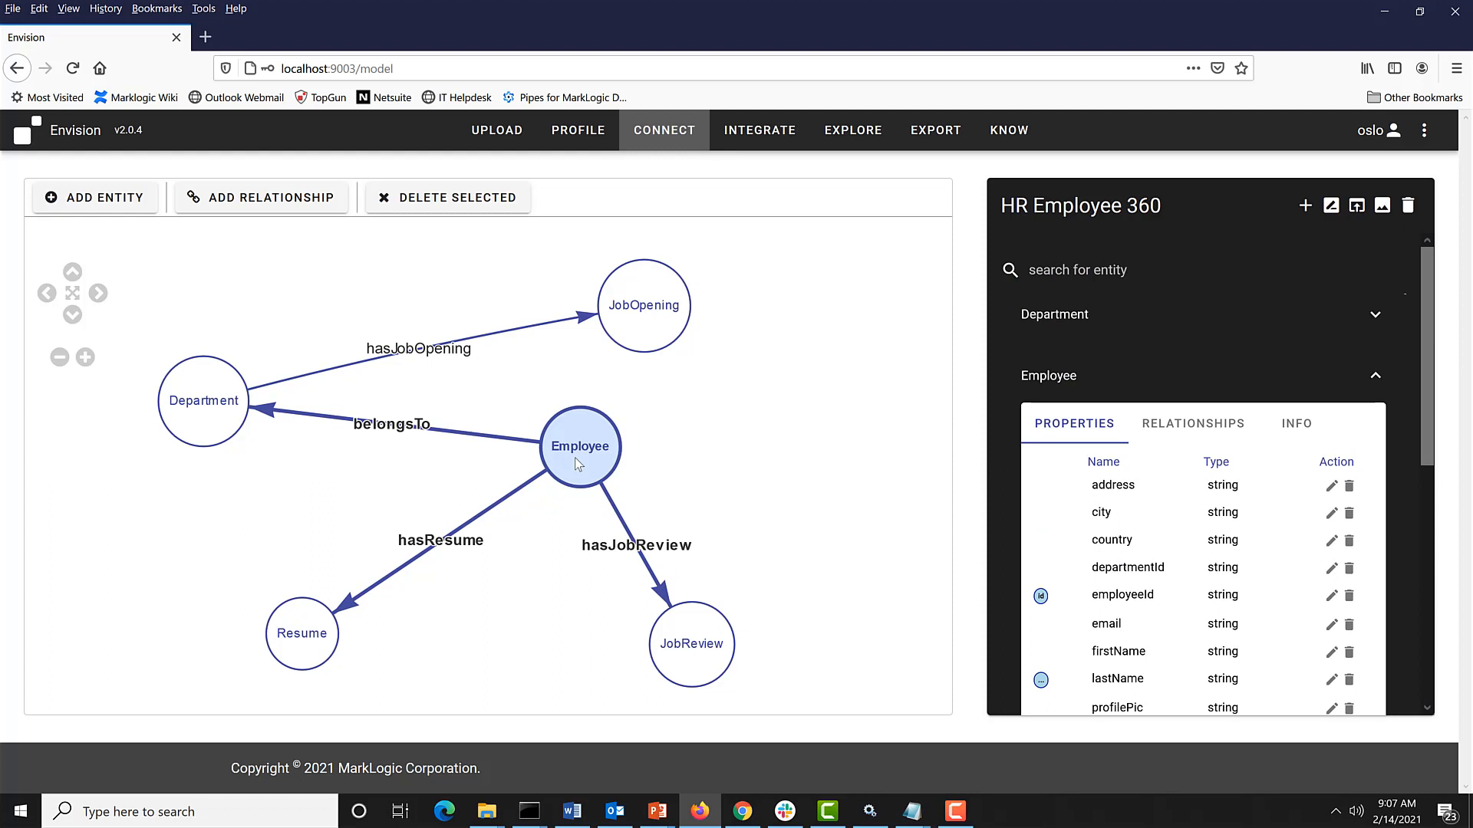
Step: Open the MountainTopEmployees integration flow and inspect the ingest path of its IngestEmployees step
click(760, 131)
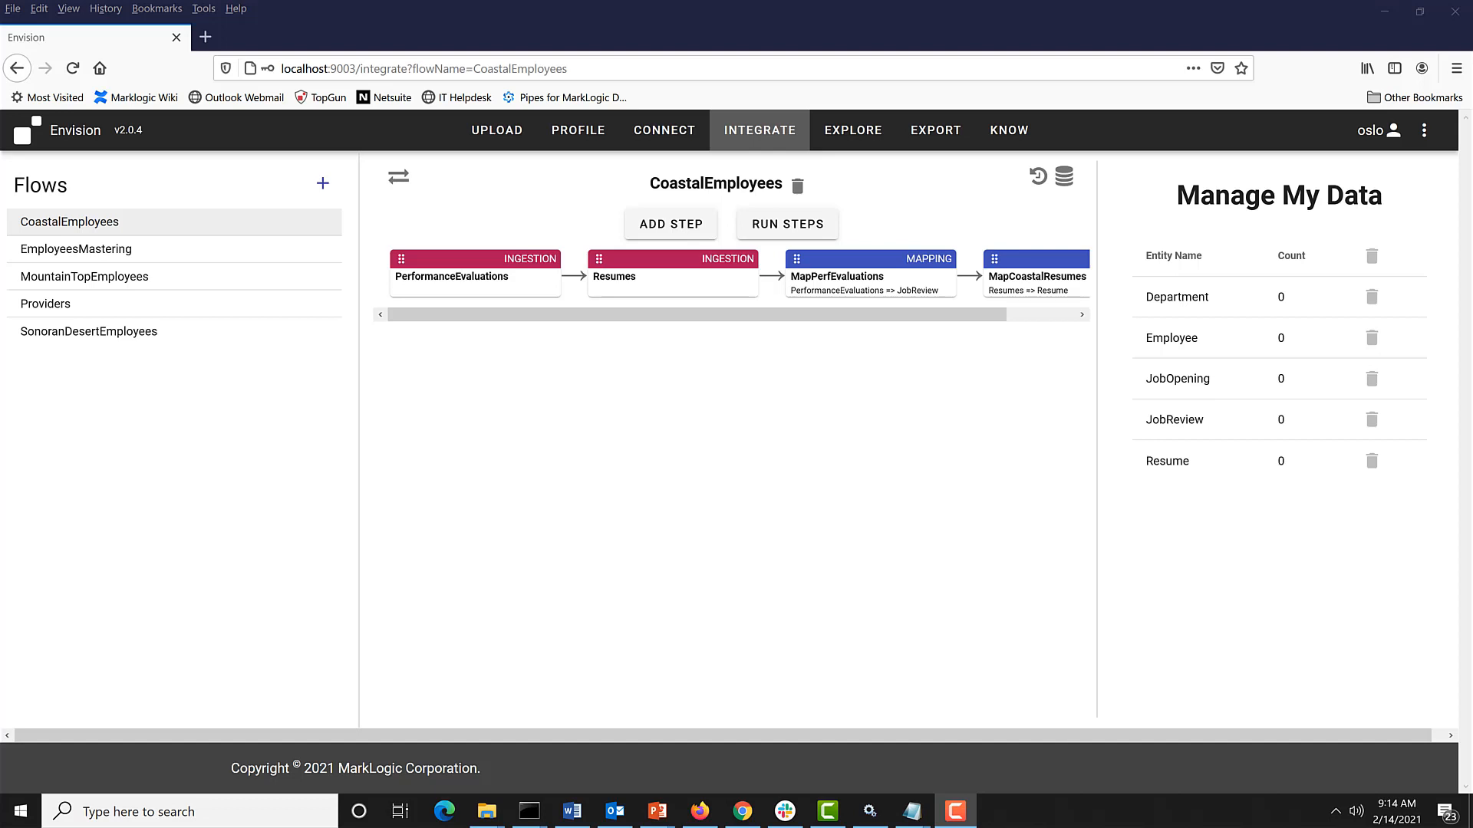
click(29, 278)
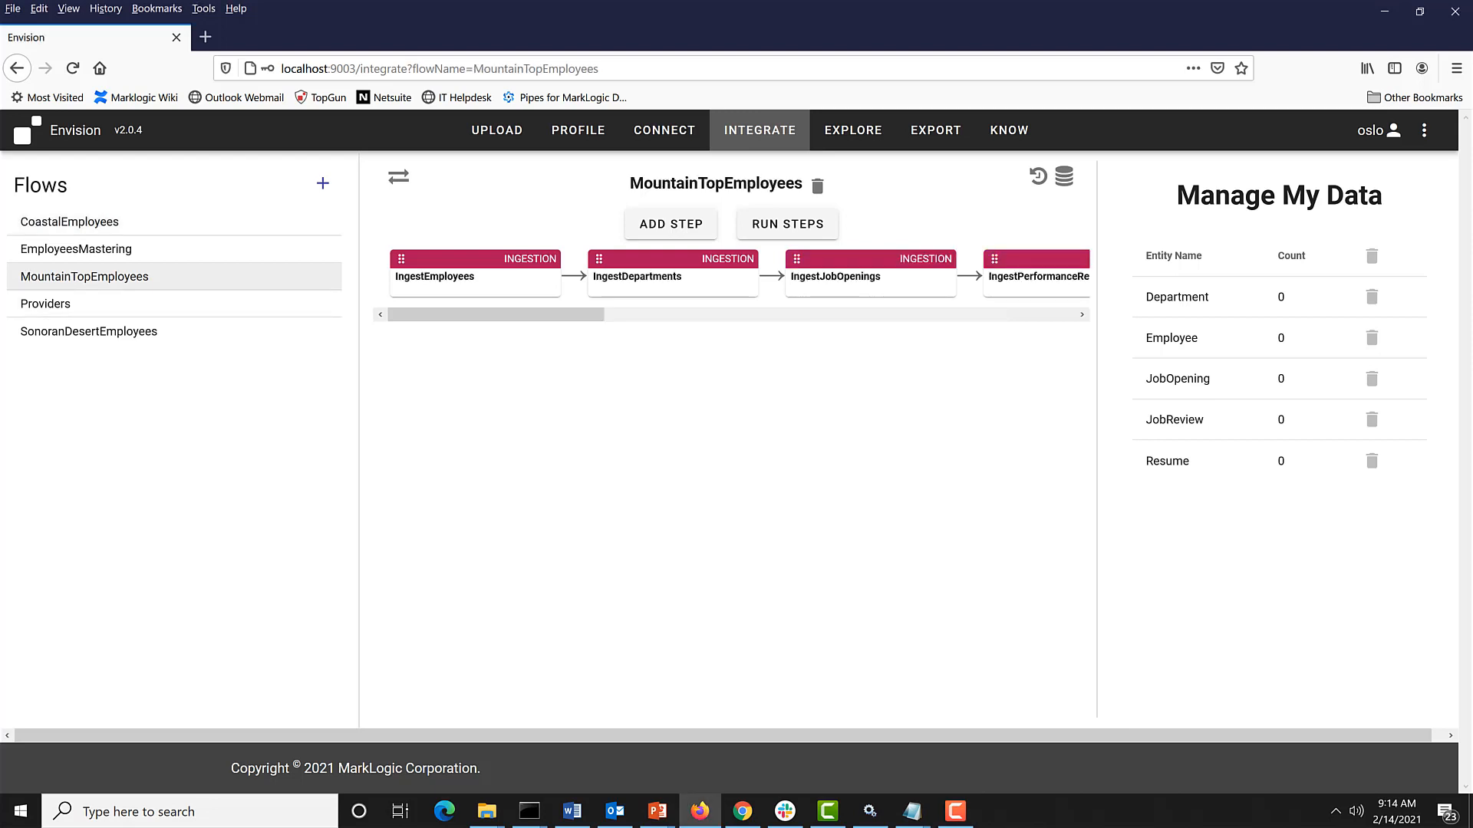
click(489, 279)
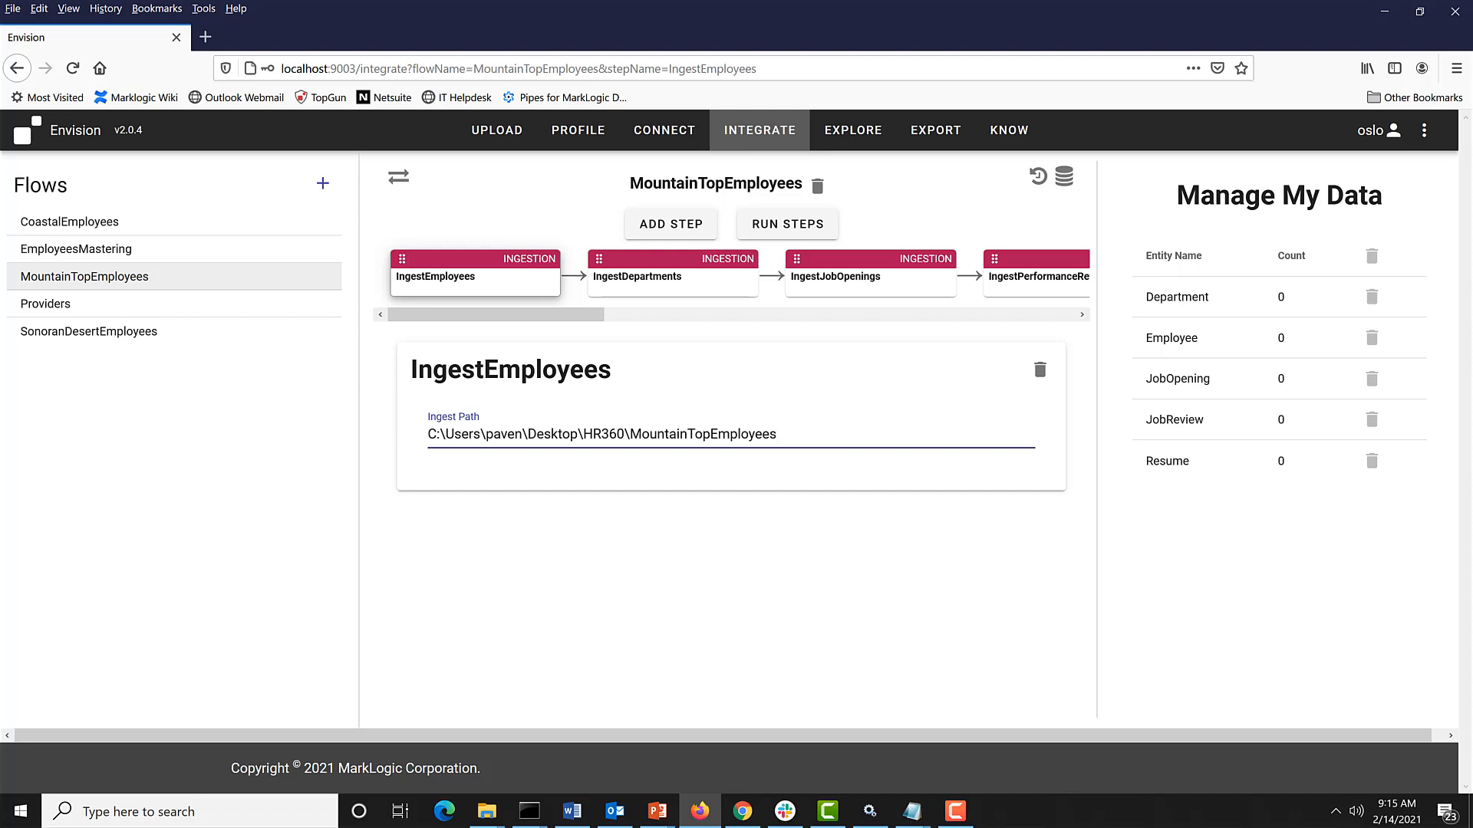
Step: Hide the flow list and open the MapEmployees mapping step to view its property expressions
click(398, 176)
drag(419, 315, 813, 328)
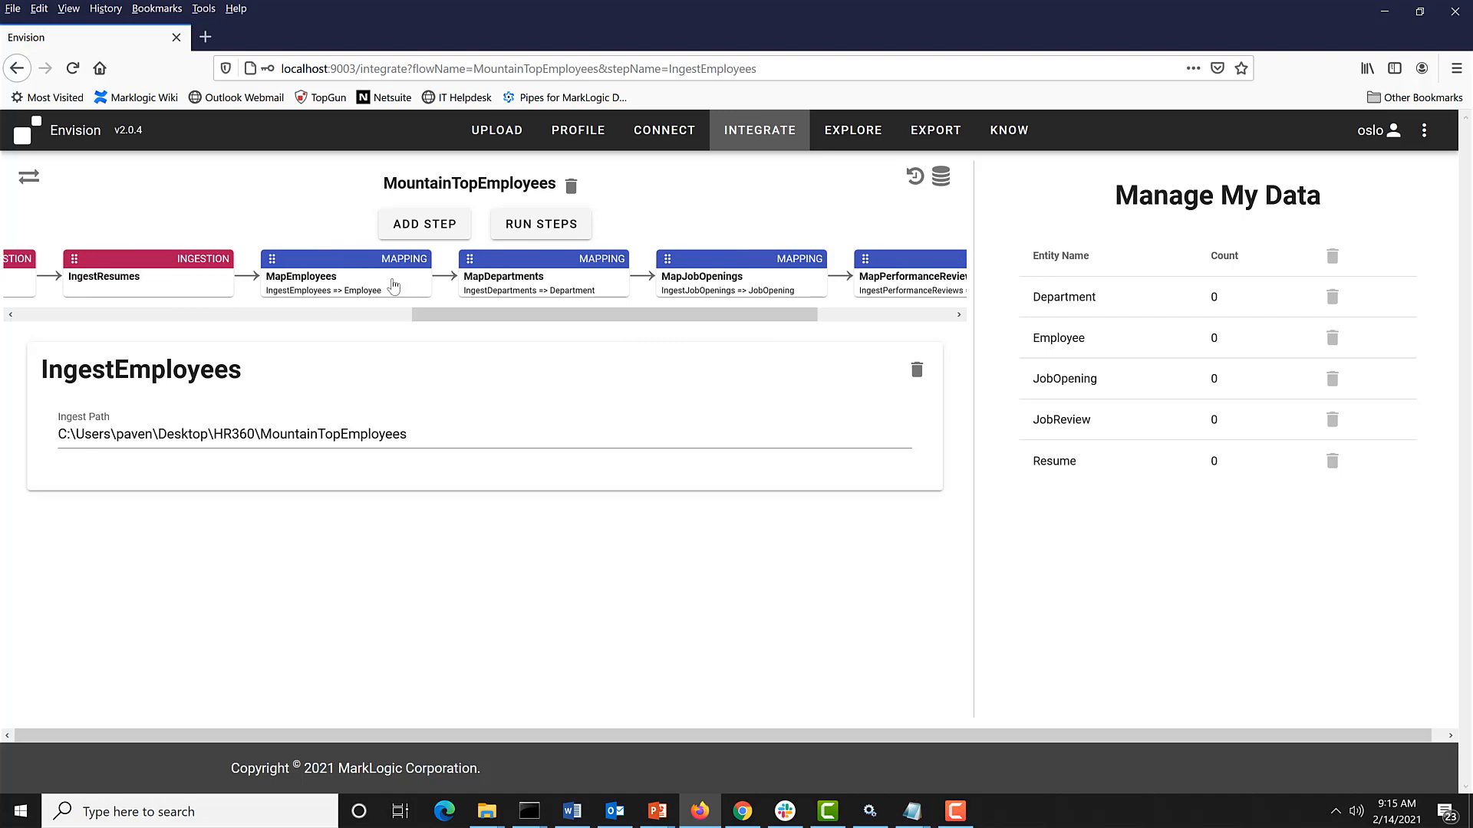
click(393, 287)
scroll(760, 510, down, 4)
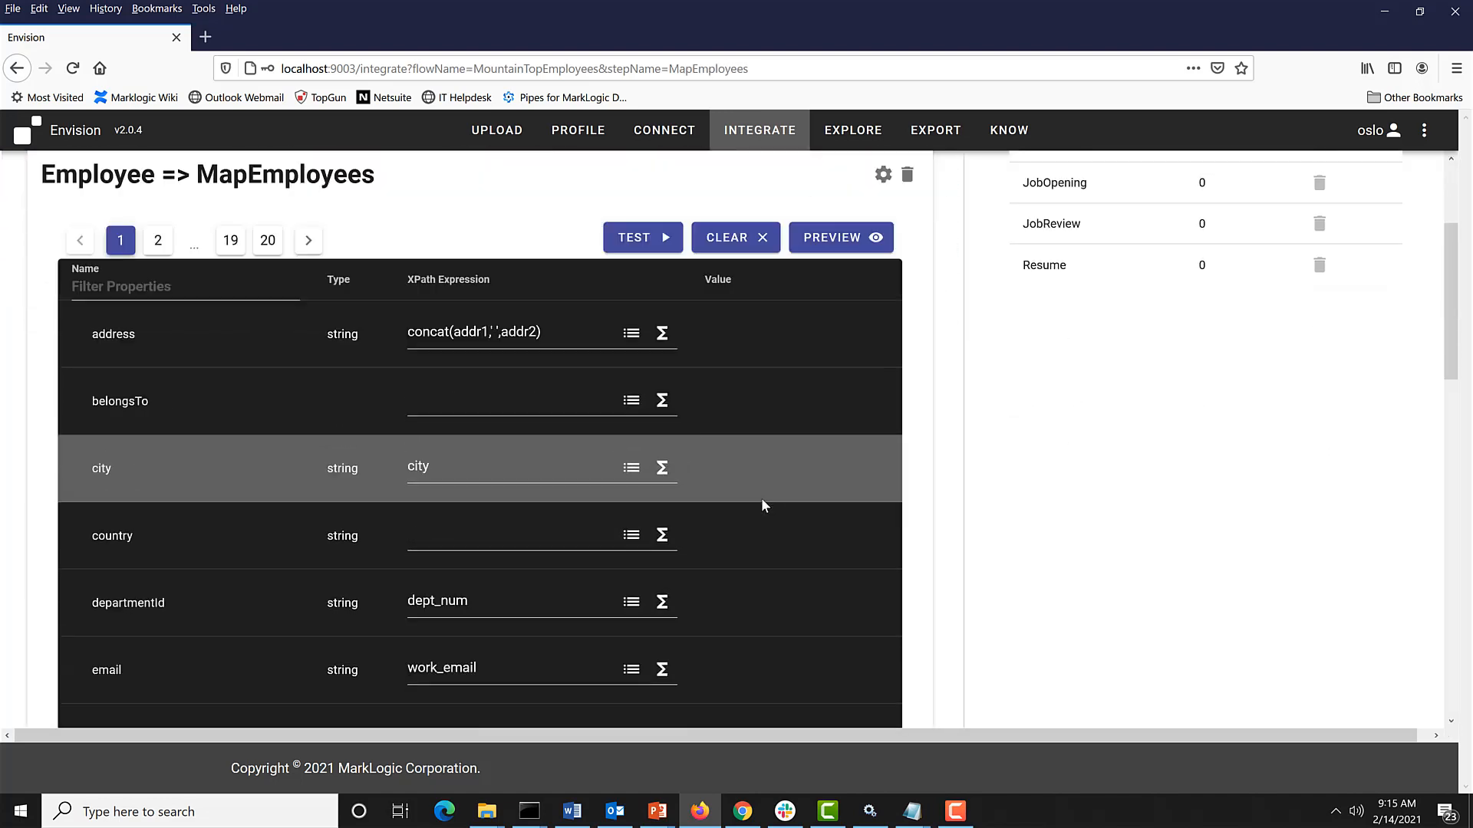
scroll(761, 505, down, 1)
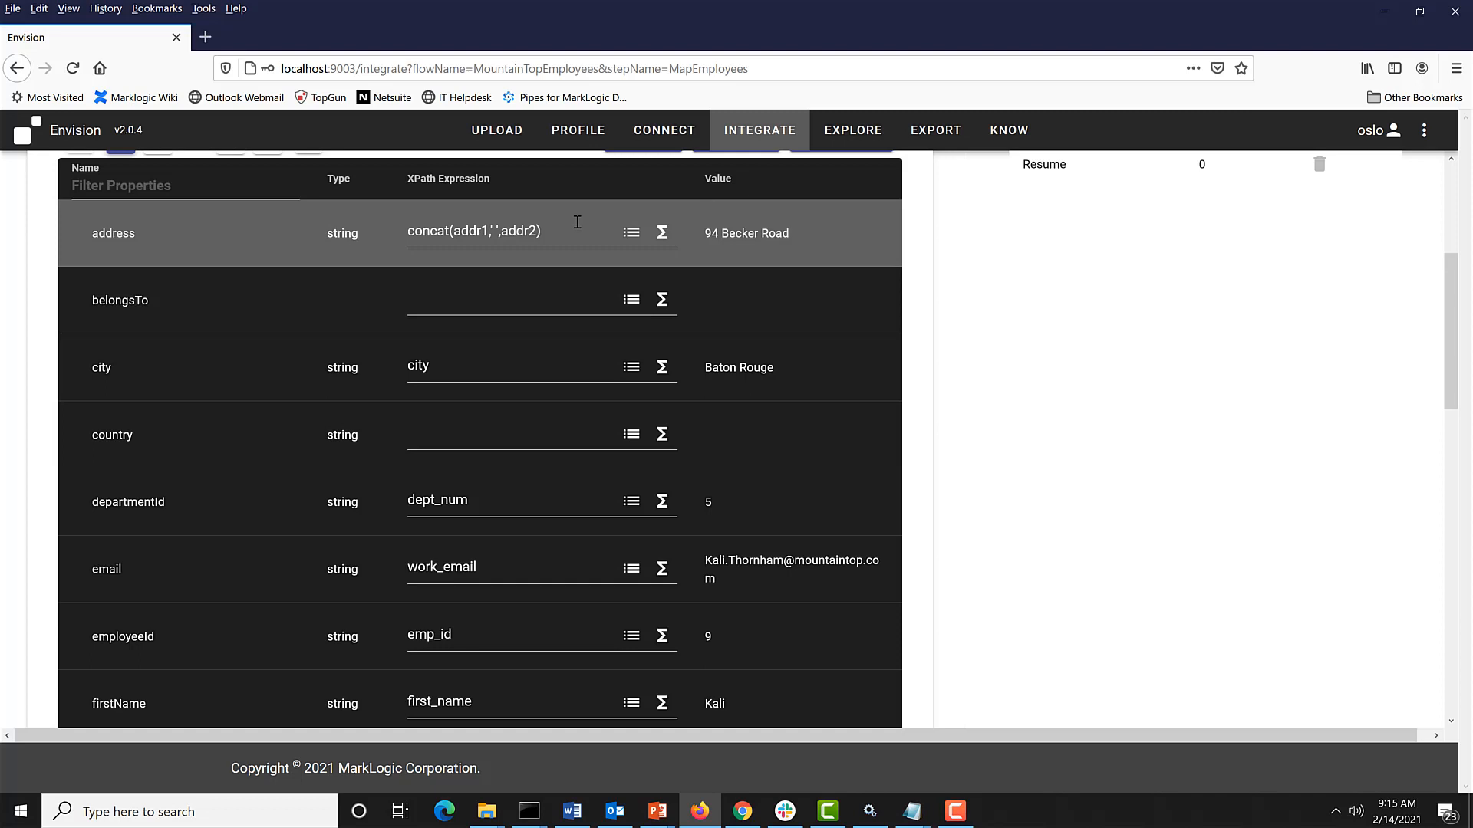
Step: Examine the source fields and functions available for the city mapping and the XPath expressions of the other Employee properties
click(631, 366)
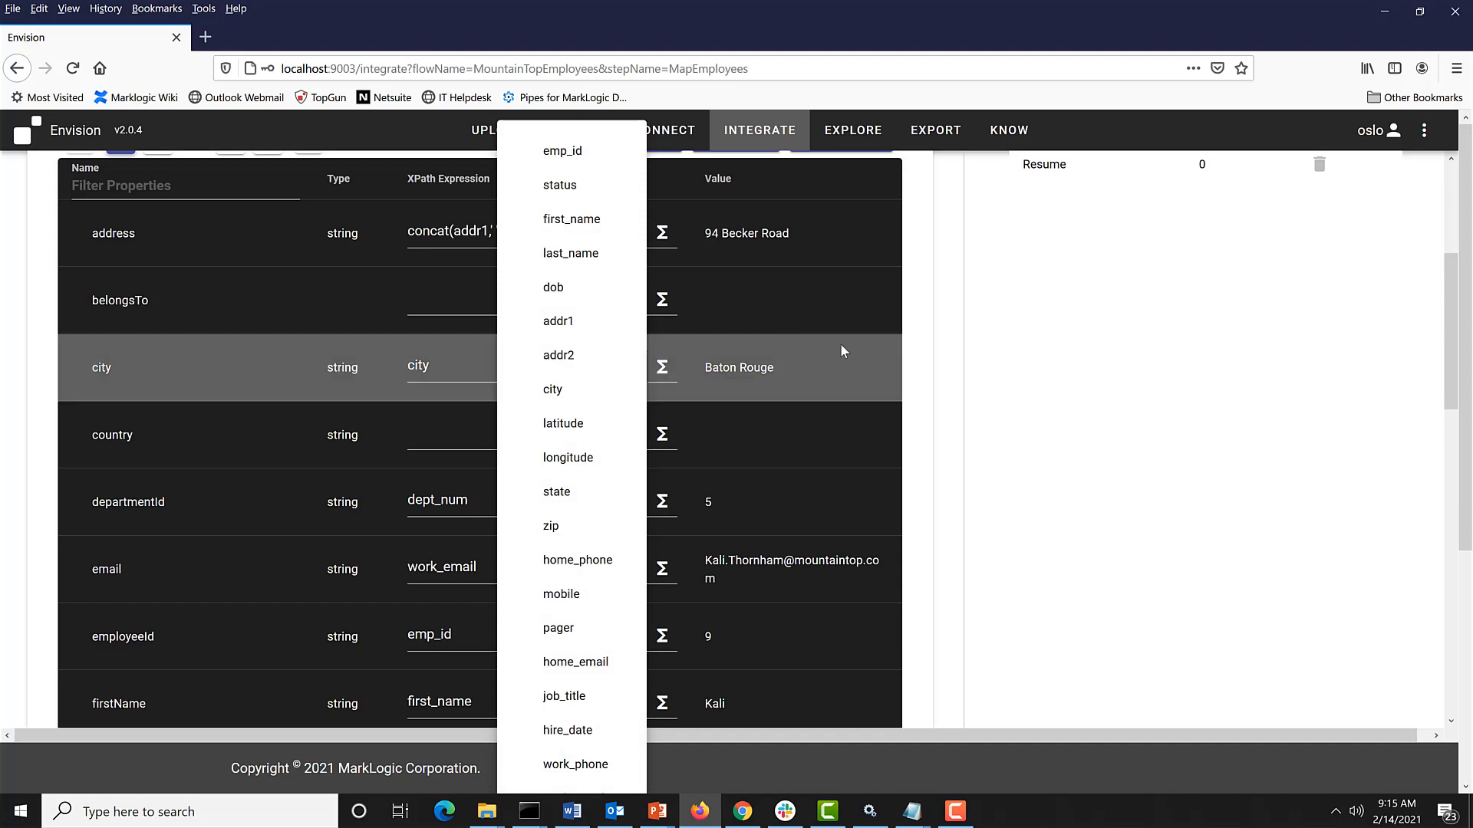
click(662, 368)
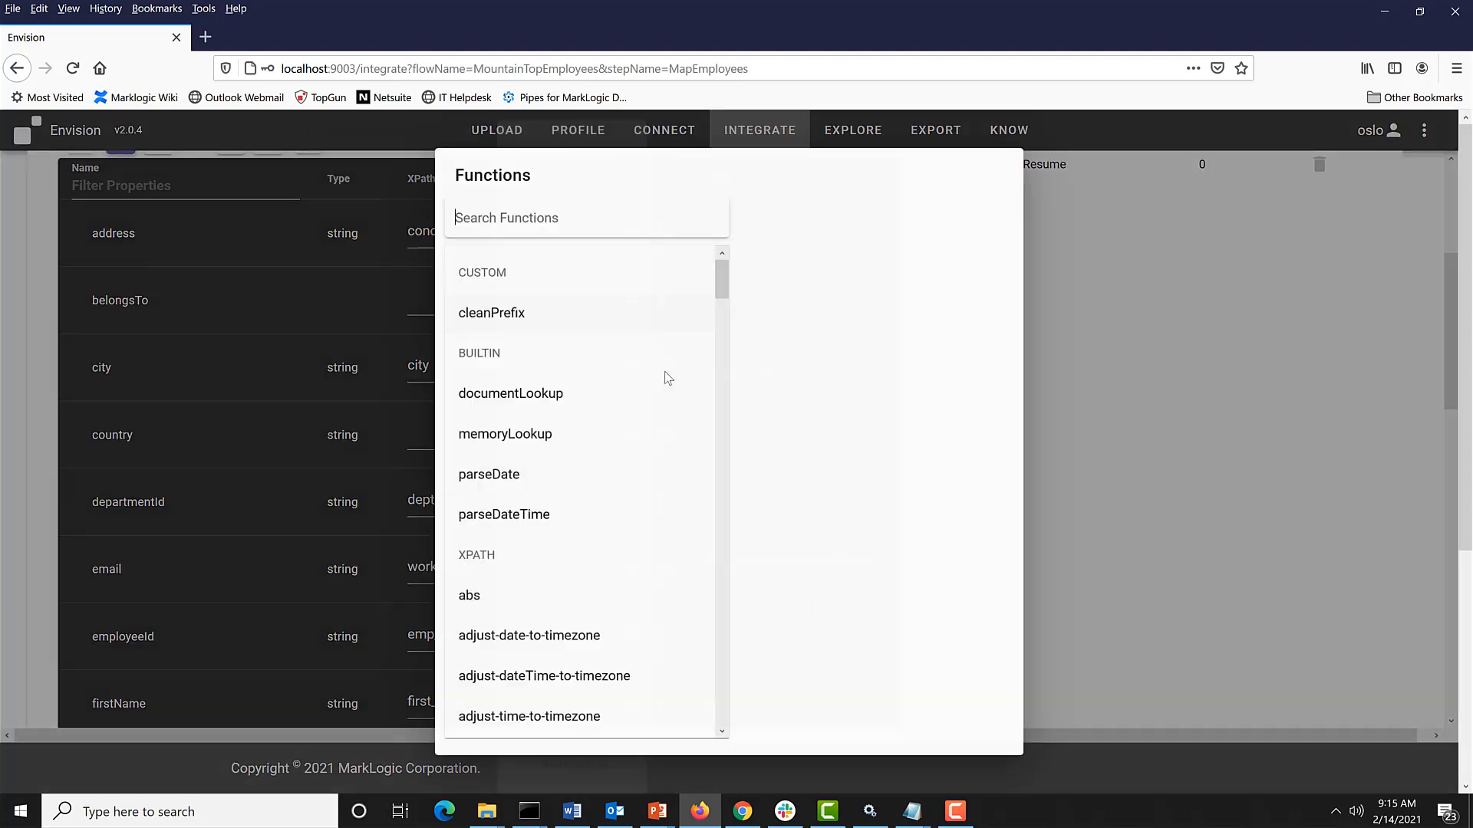
click(1295, 450)
scroll(579, 529, down, 4)
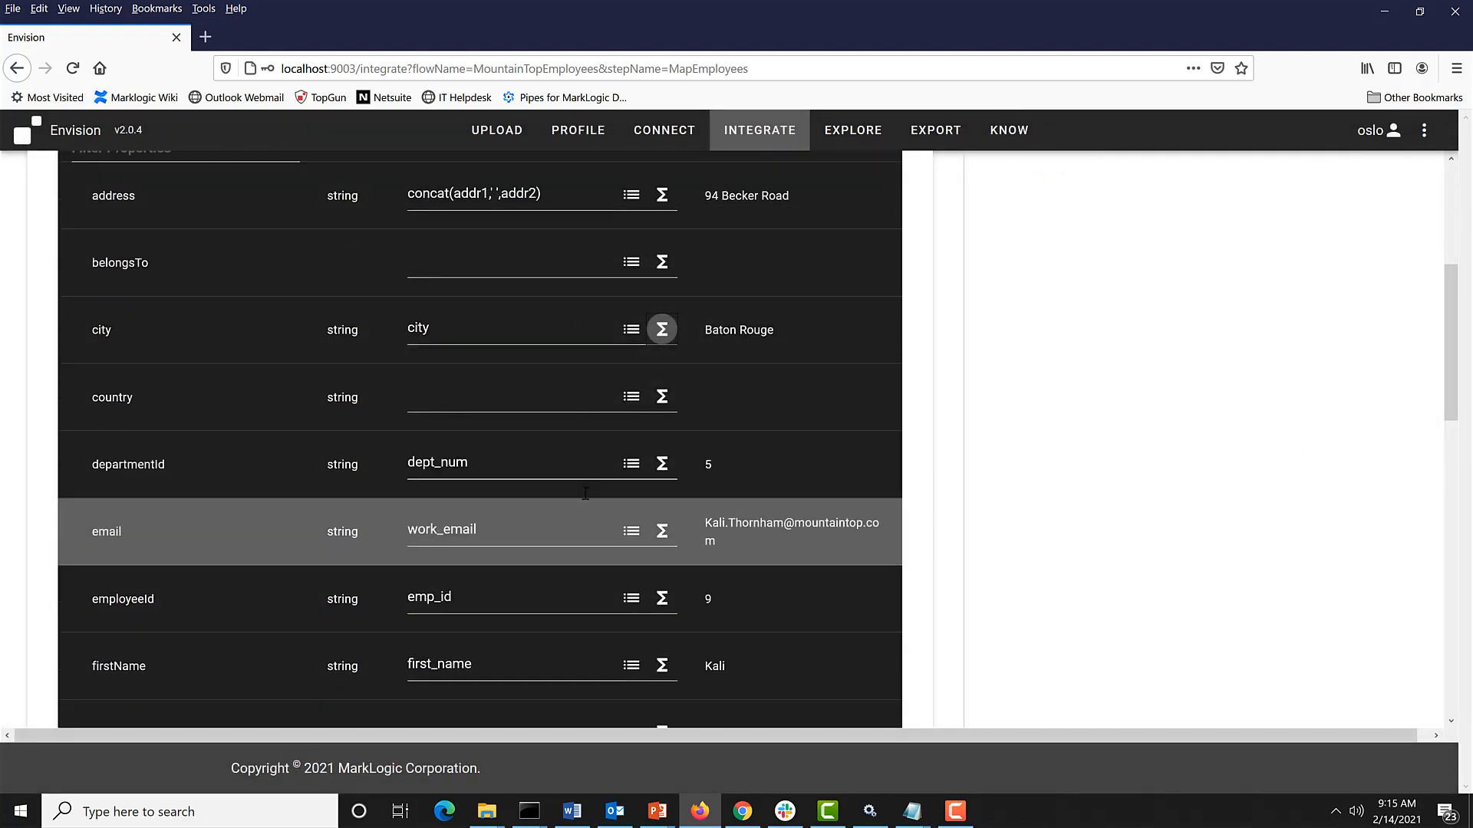
scroll(583, 497, down, 3)
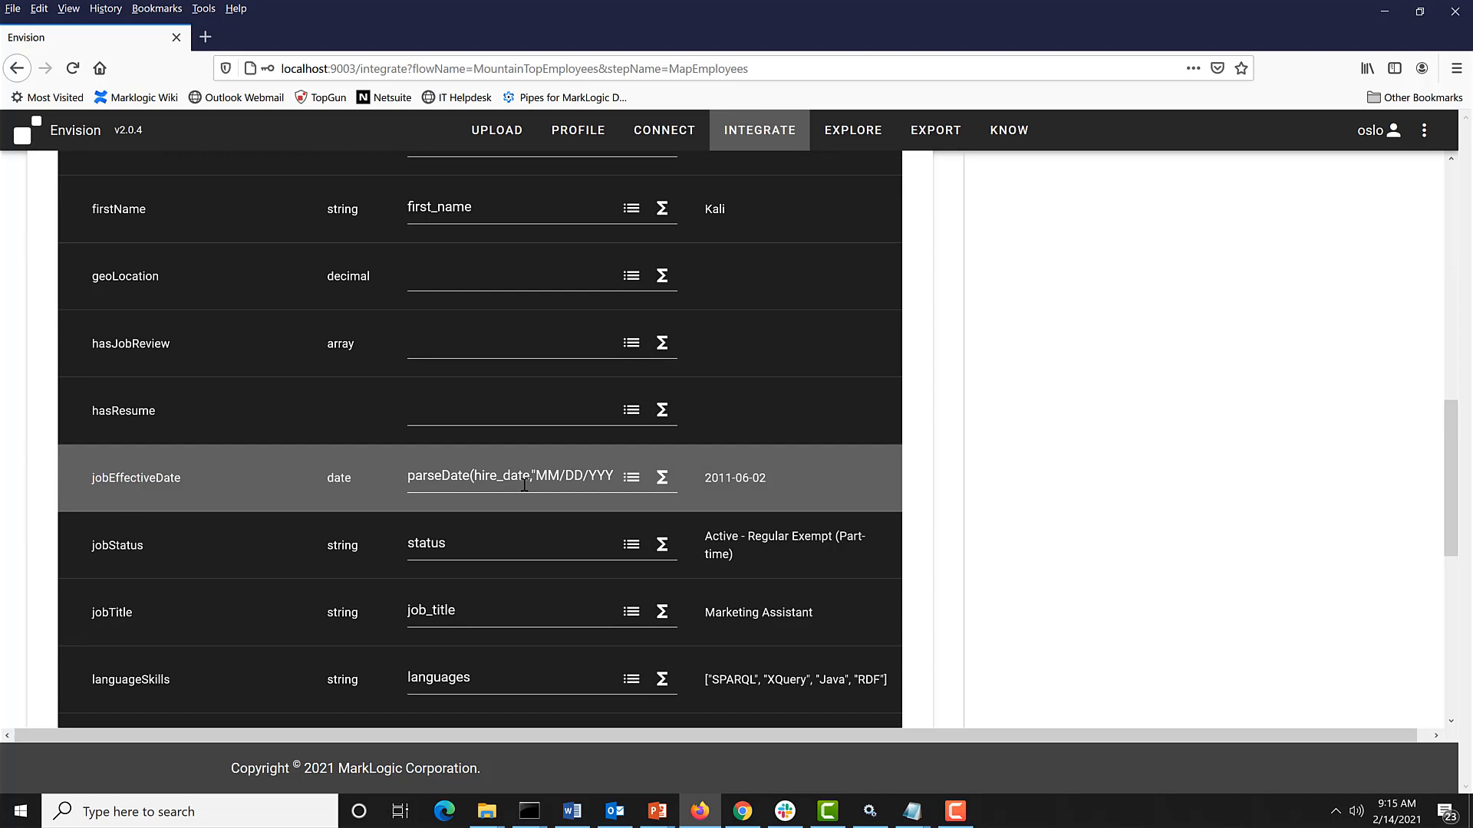
scroll(524, 485, down, 2)
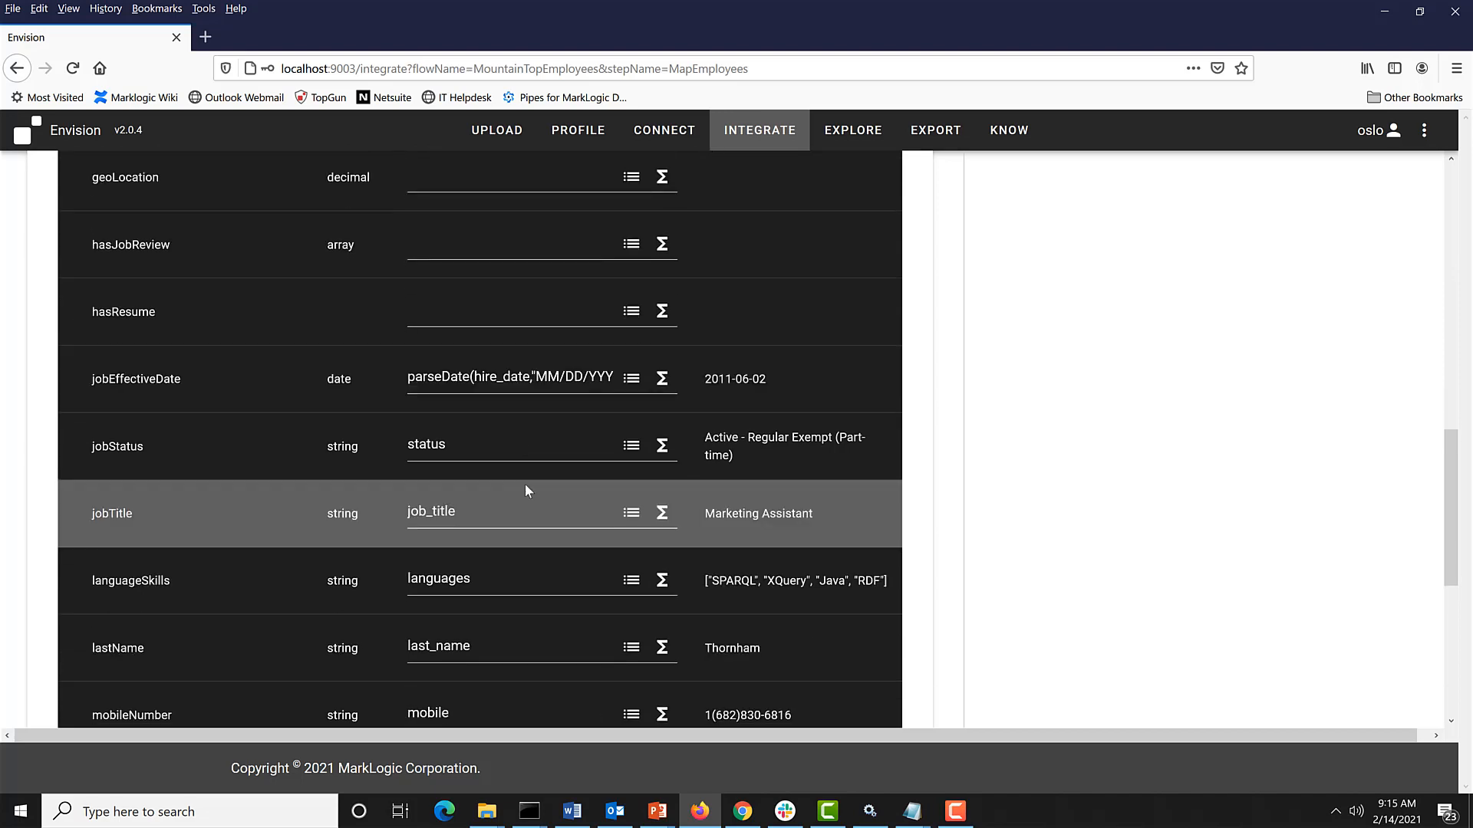
scroll(524, 485, up, 10)
scroll(525, 485, up, 3)
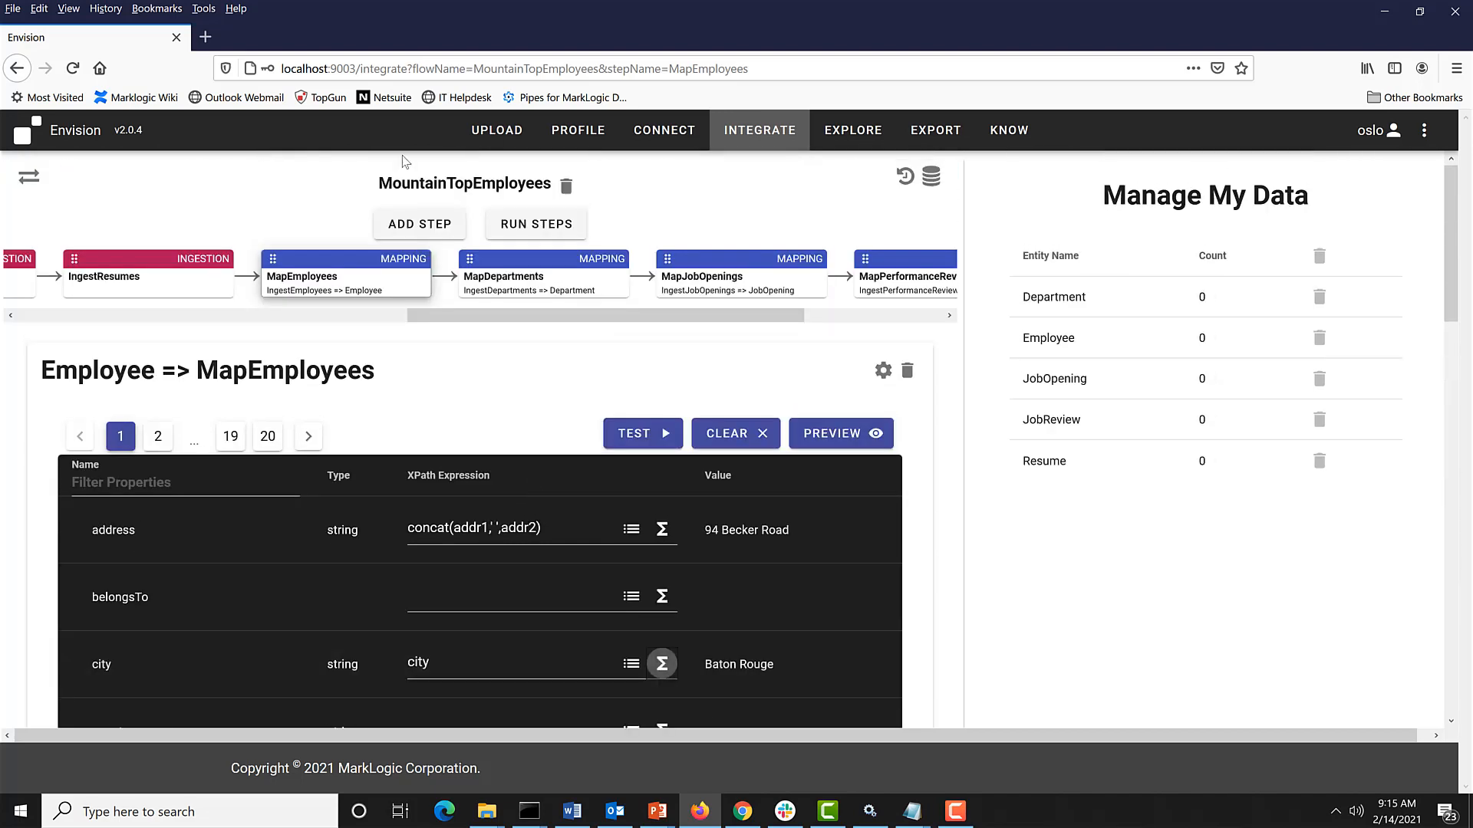
Step: Run the flow's five mapping steps: MapEmployees, MapDepartments, MapJobOpenings, MapPerformanceReviews and MapResumes
click(526, 232)
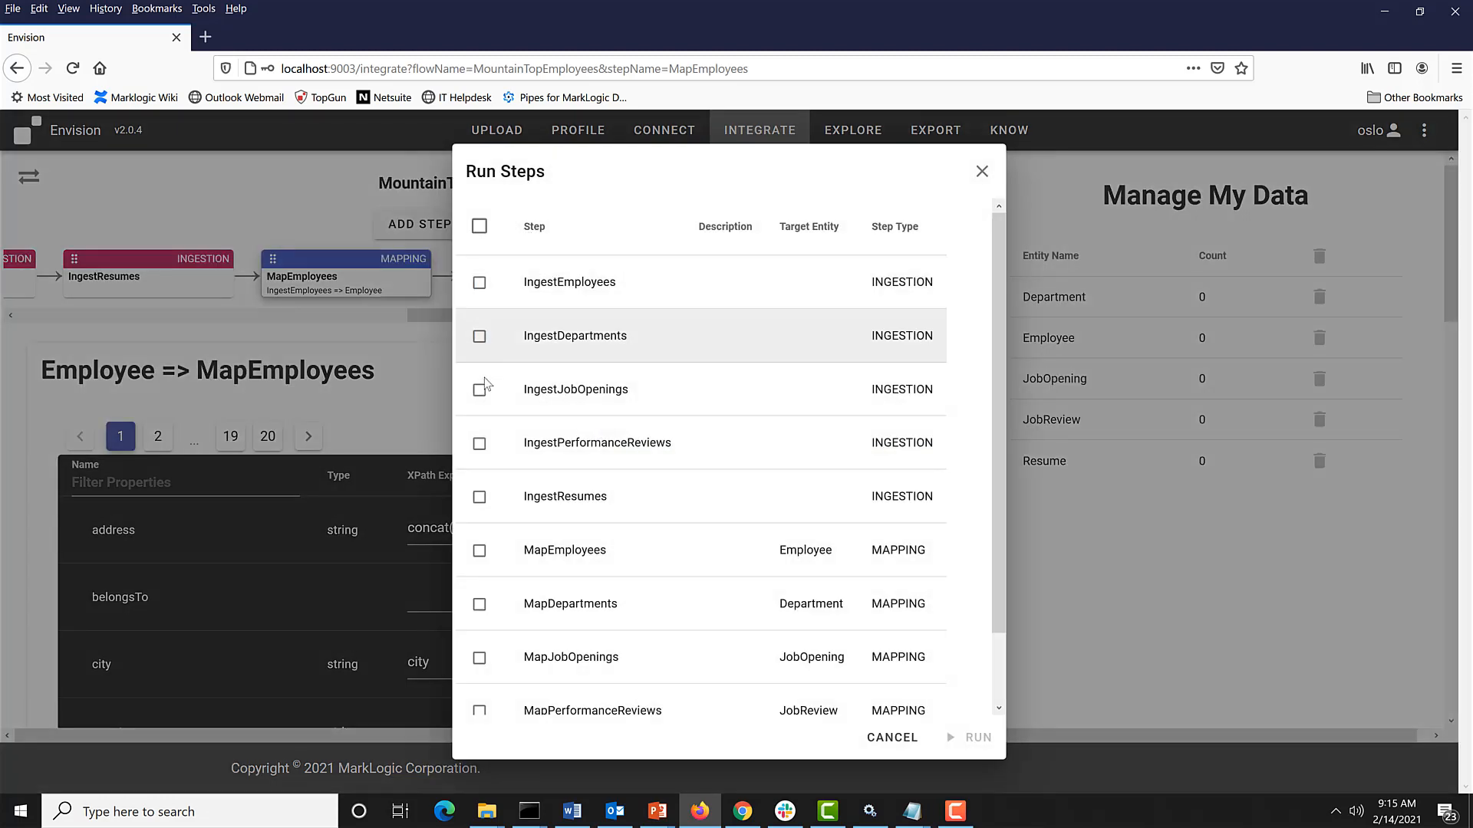
click(479, 552)
scroll(489, 566, down, 1)
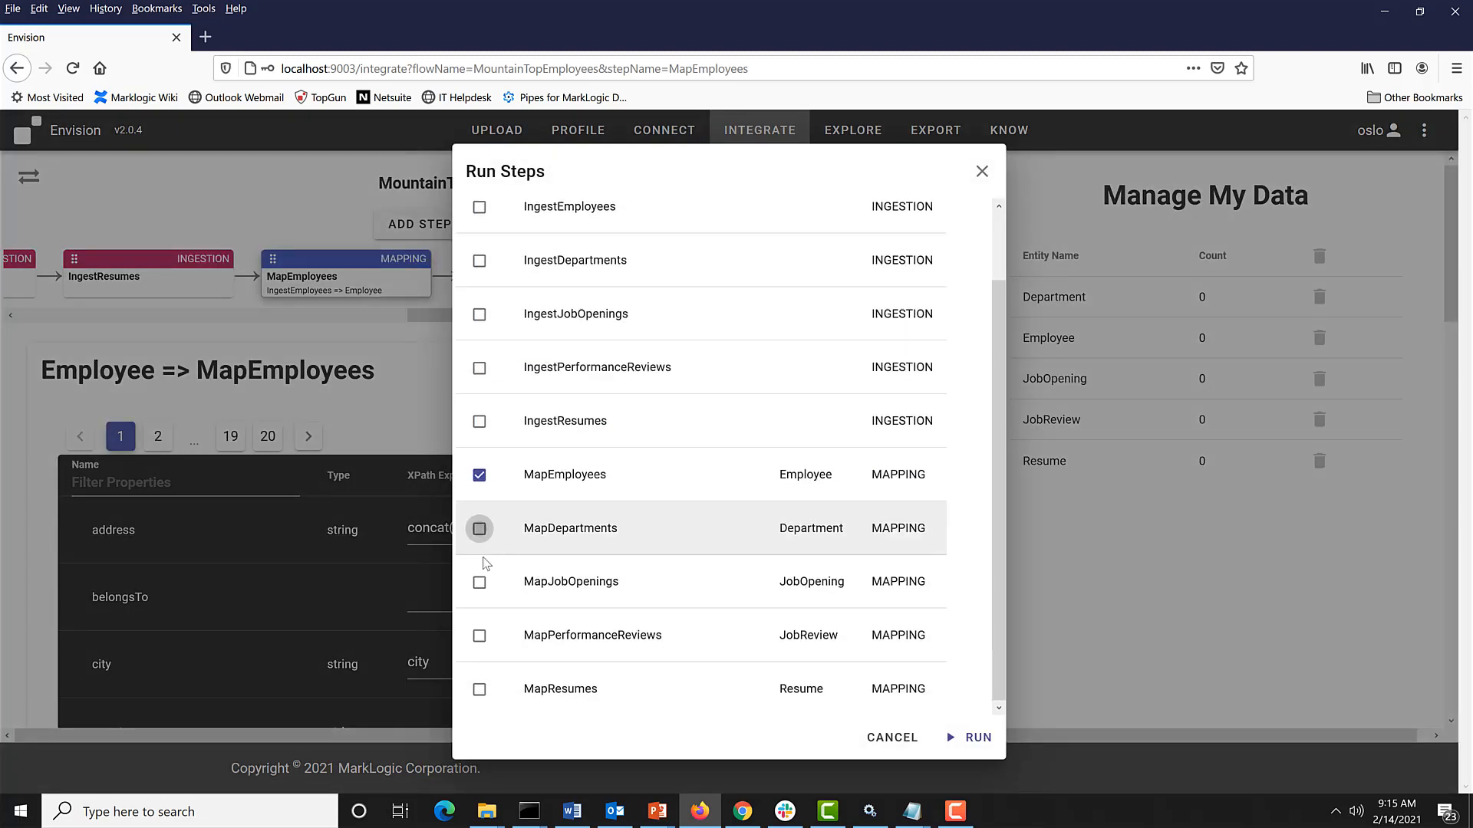
click(479, 529)
click(479, 582)
click(479, 636)
click(480, 690)
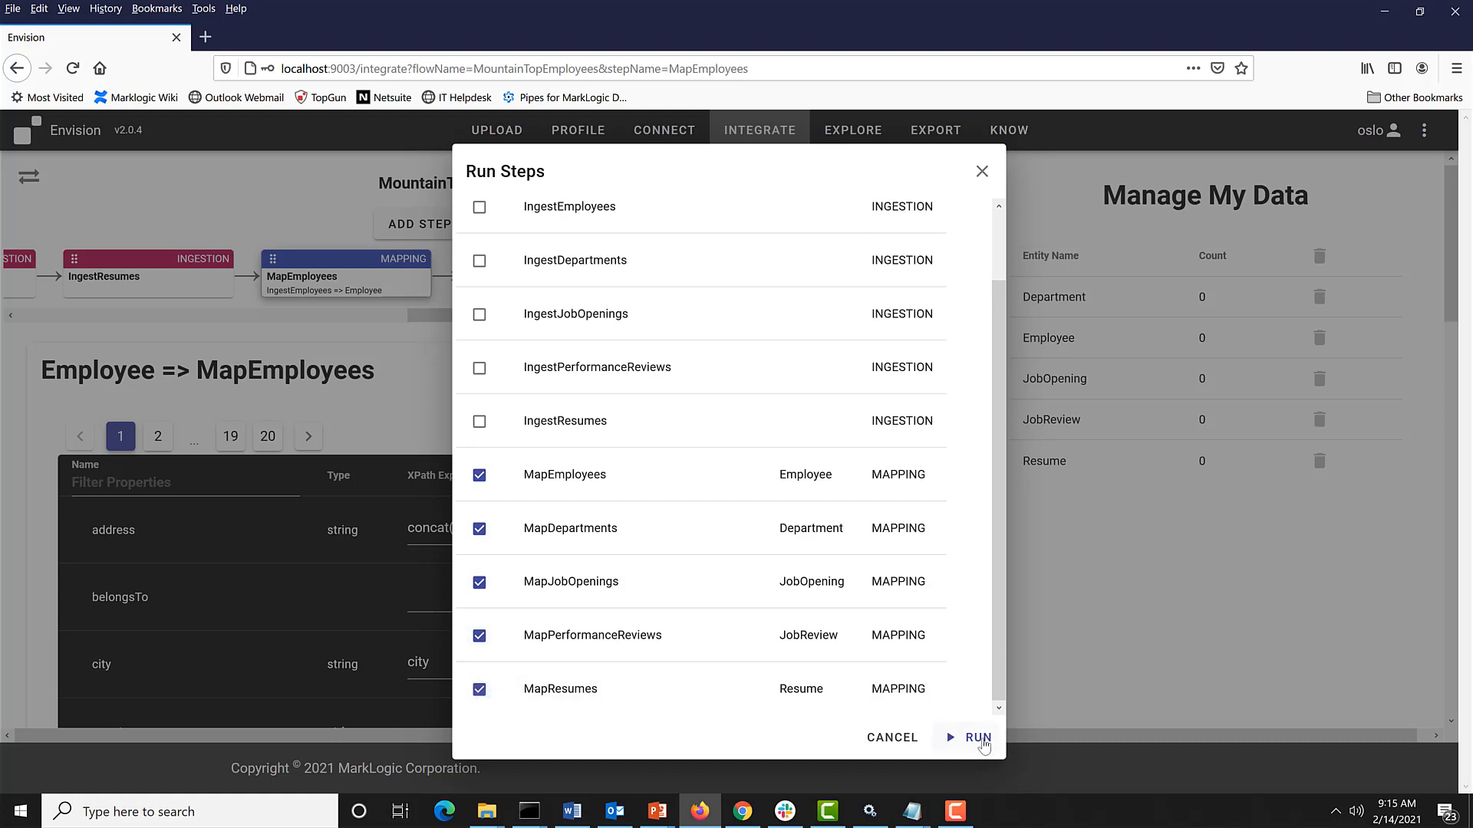
click(979, 738)
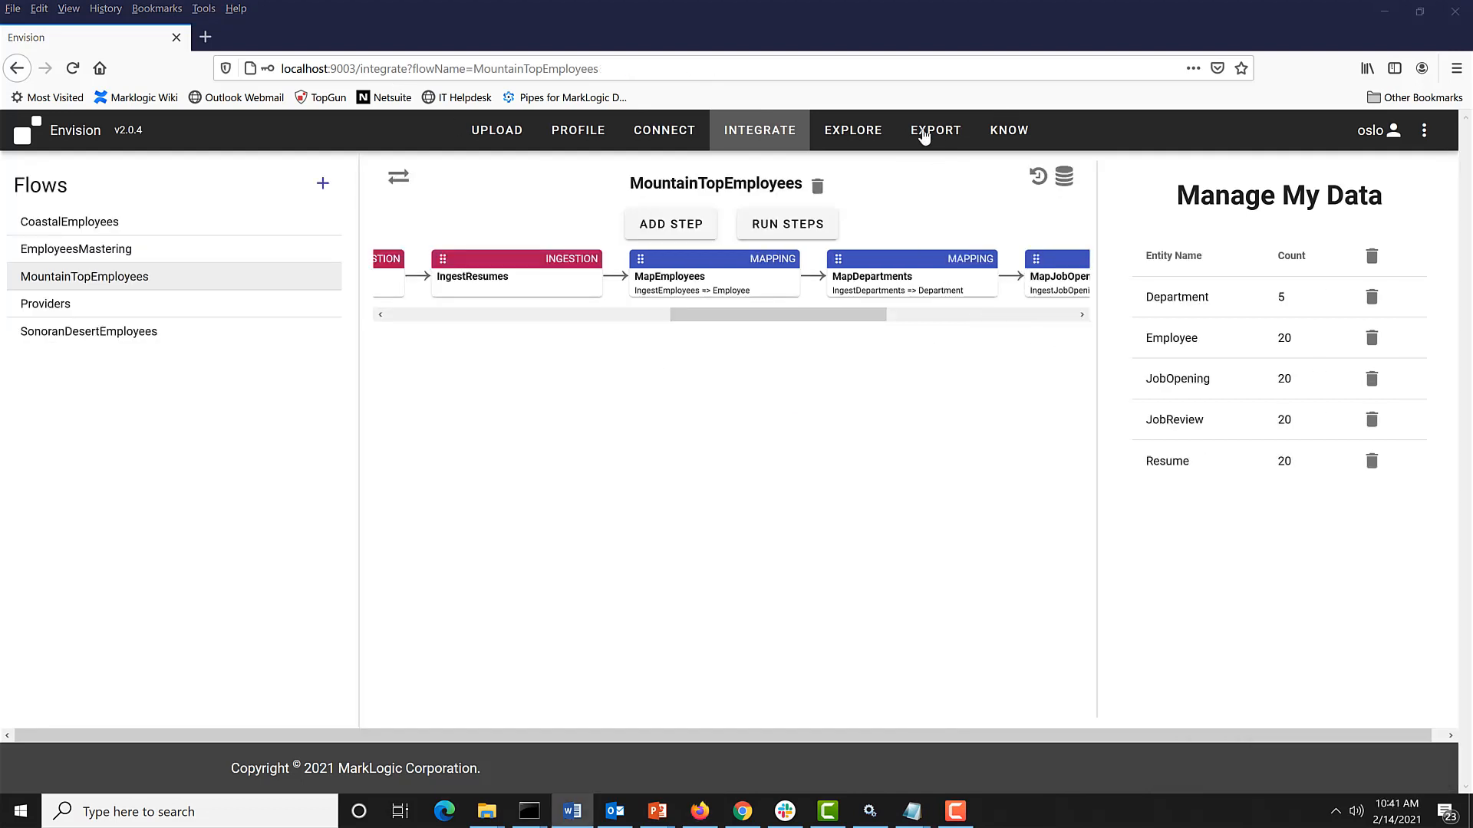
Step: Open the Explore view to look at the integrated data as a graph
click(865, 136)
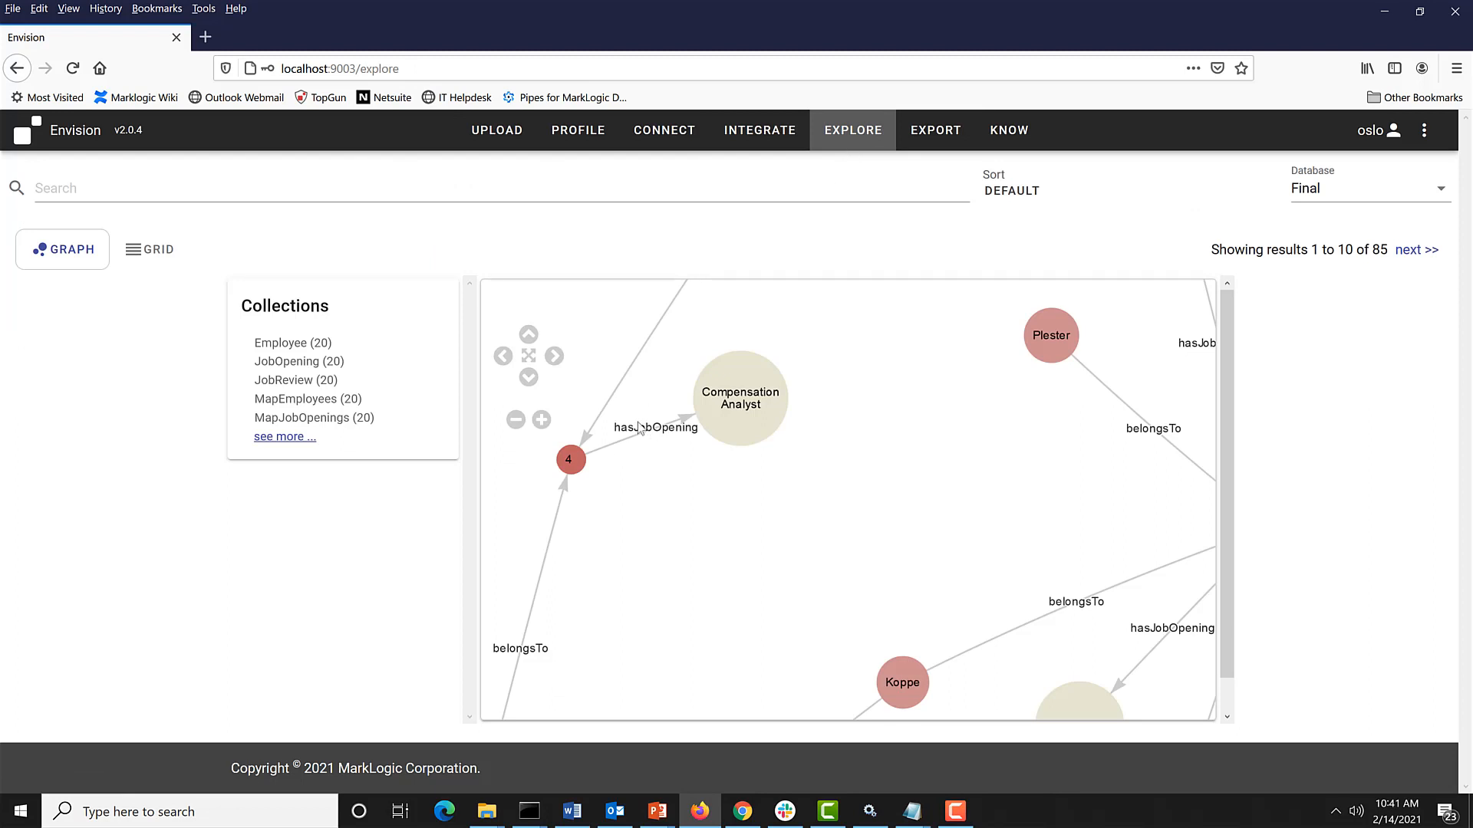
Step: Expand the belongsTo and hasJobOpening relationships of the department 4 node in the graph
drag(629, 499, 728, 468)
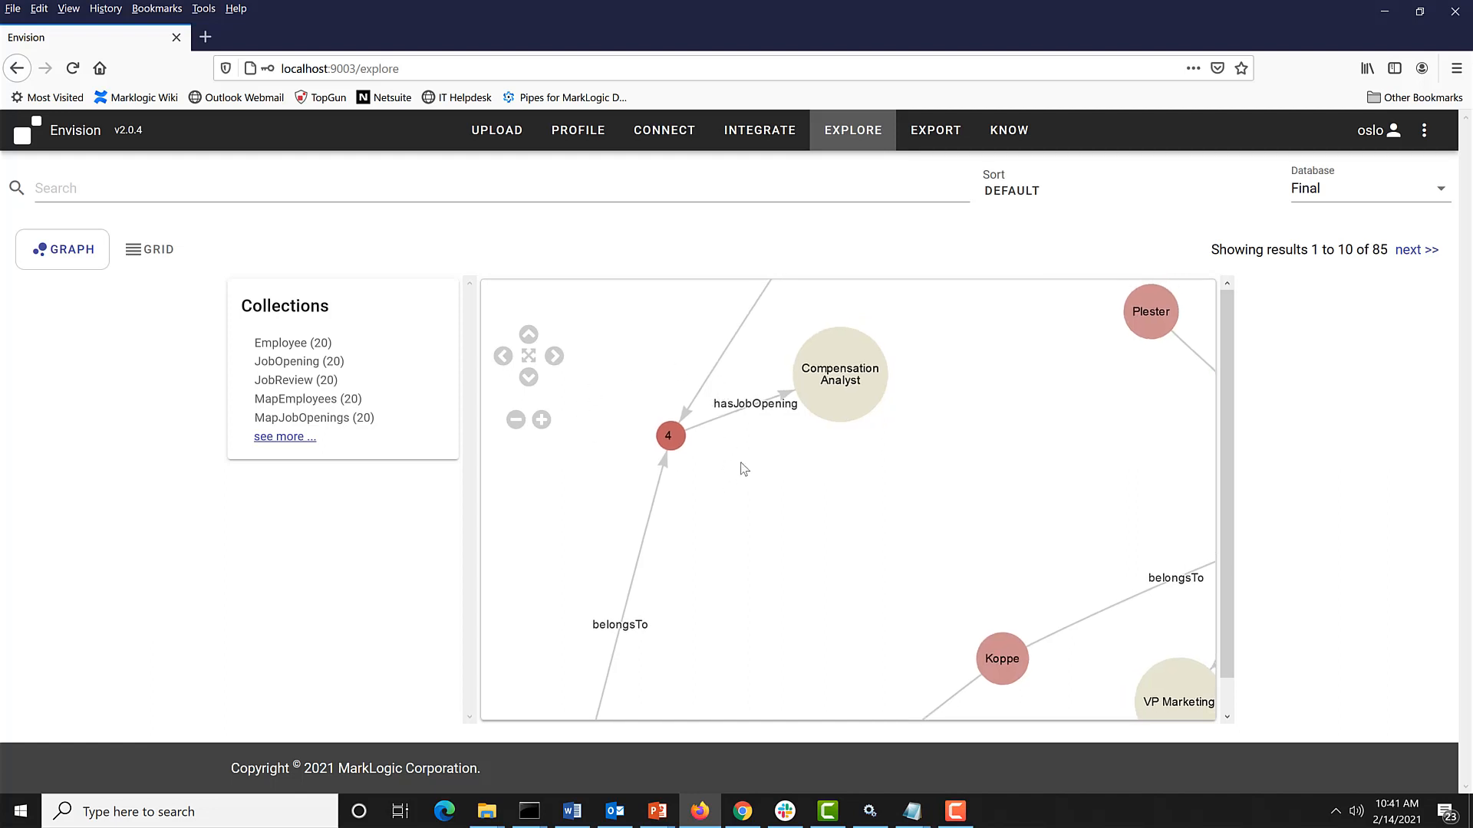
click(670, 441)
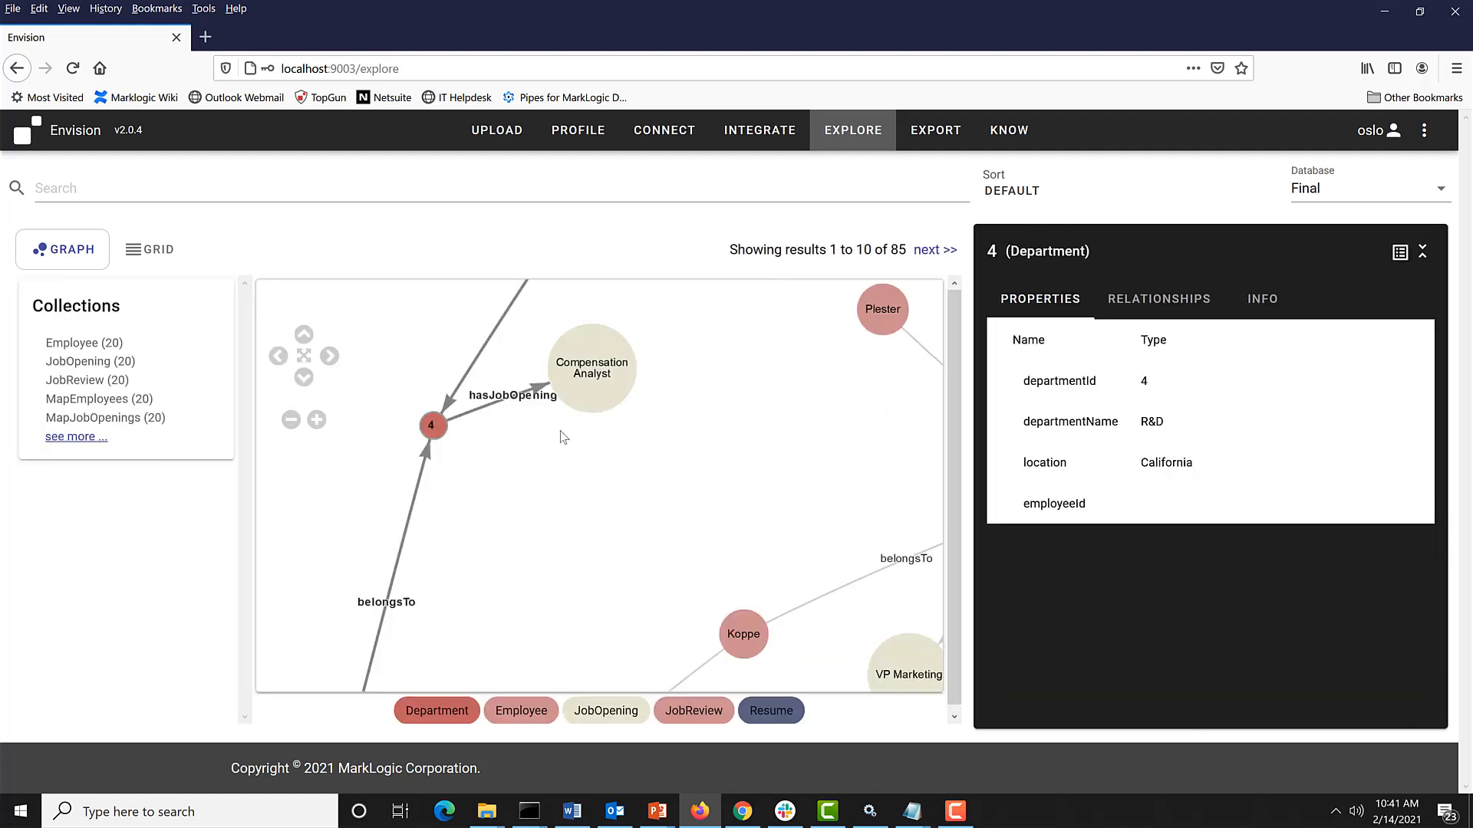
right_click(431, 427)
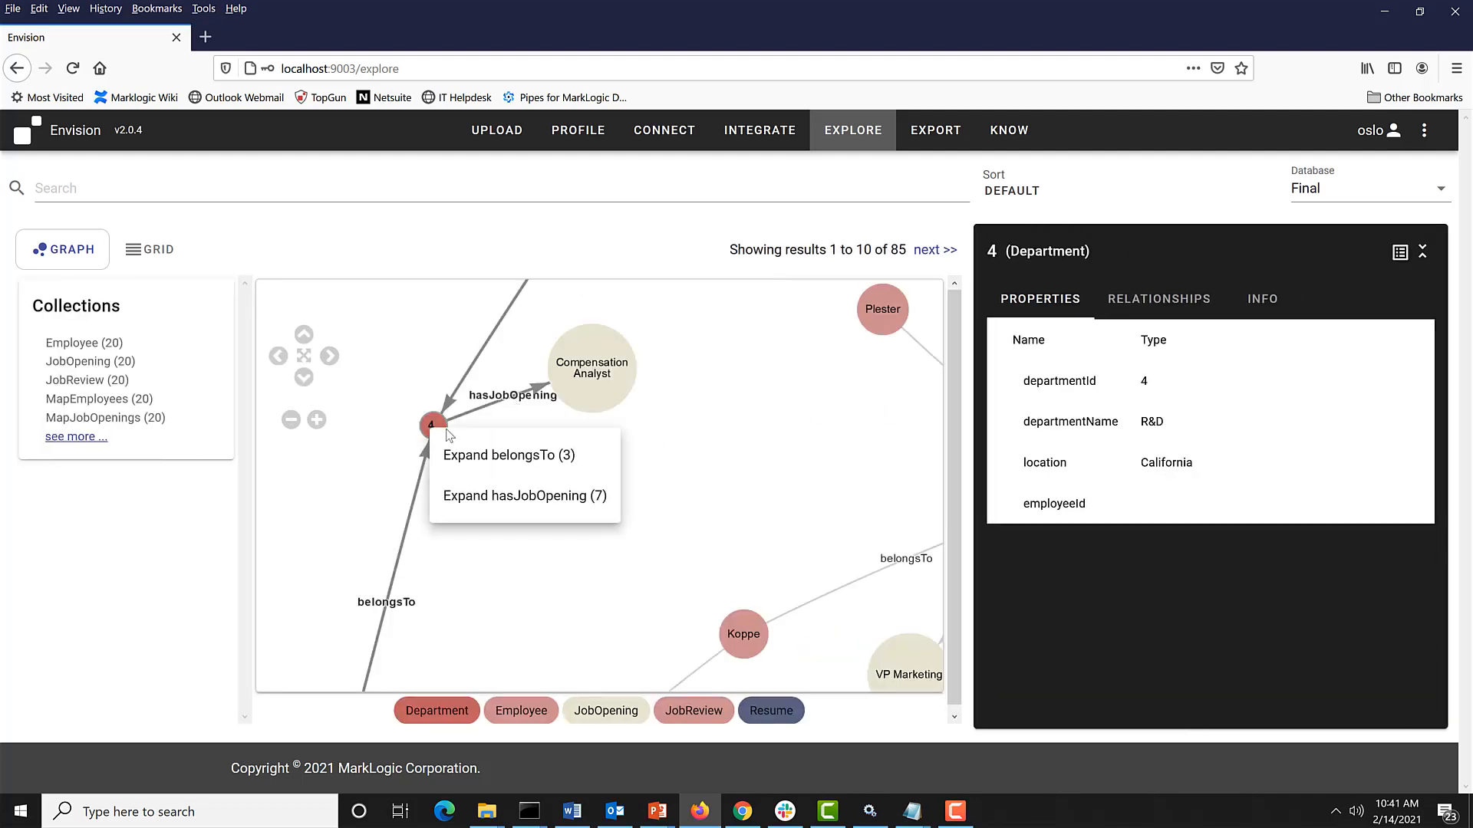
click(566, 466)
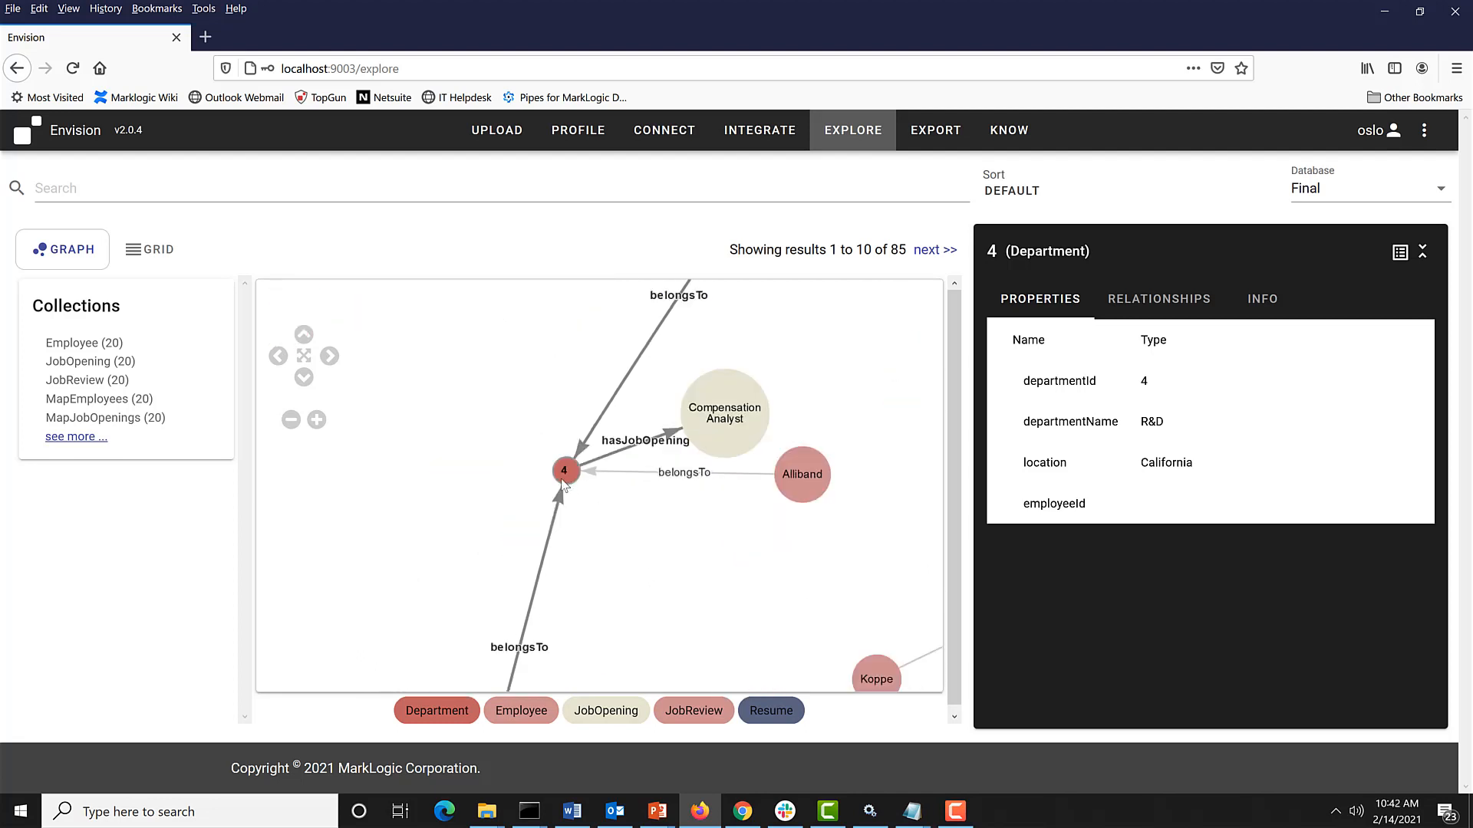
right_click(567, 472)
click(681, 541)
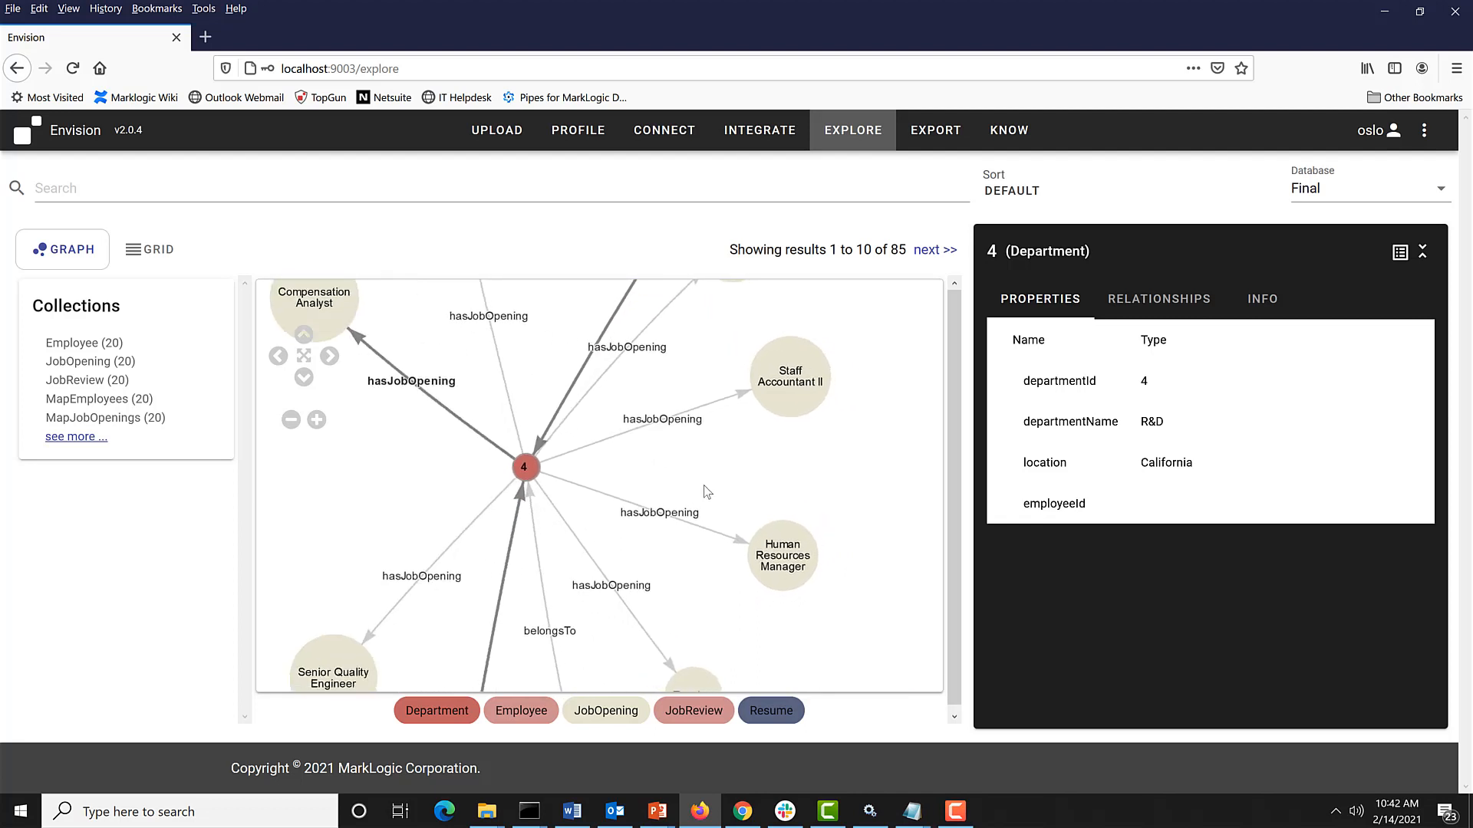
Step: Inspect the properties of the Staff Accountant II job opening and the dhf:DocCreated entry in its history
drag(706, 491, 682, 451)
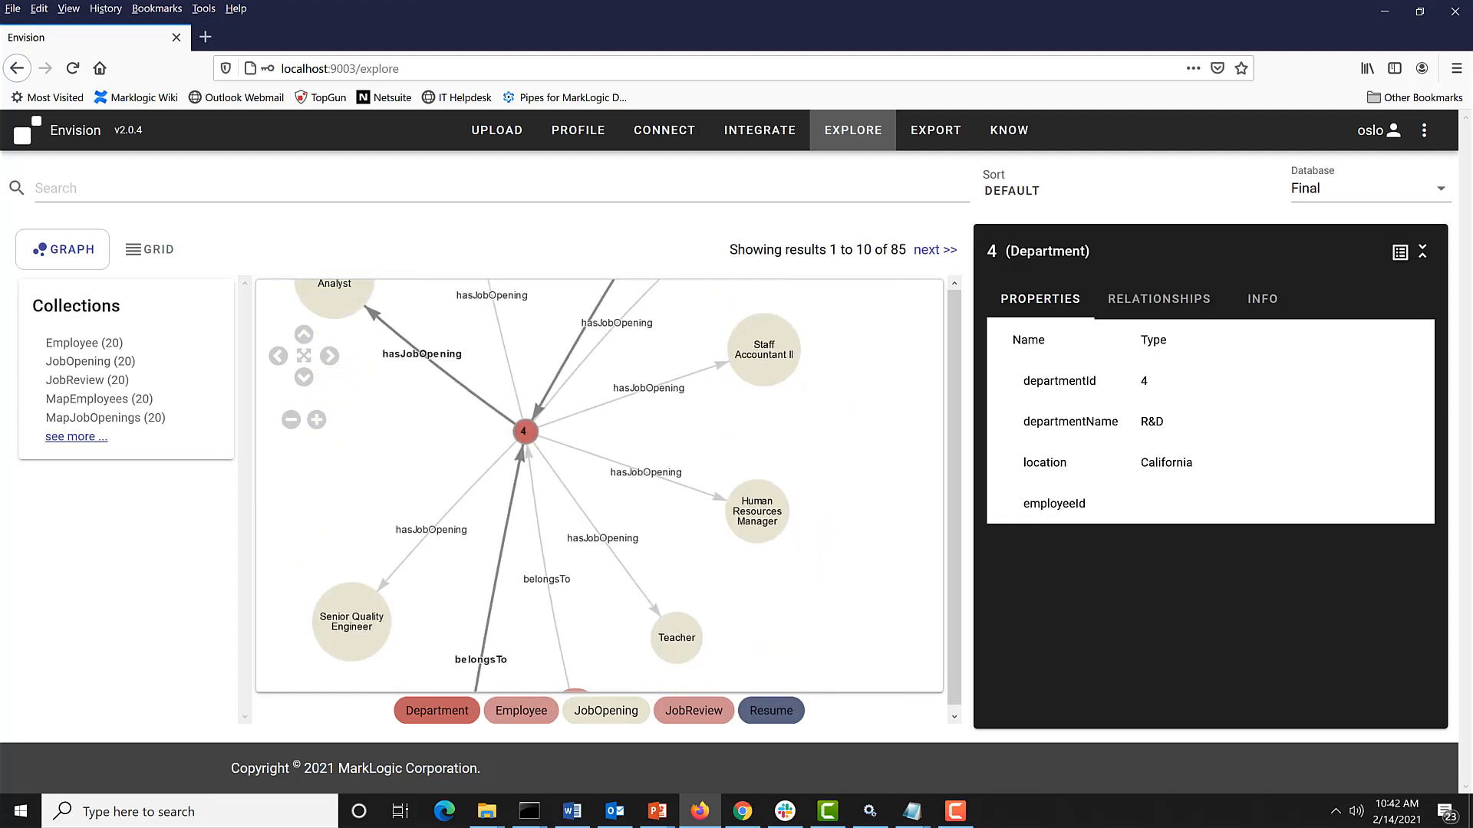
click(775, 349)
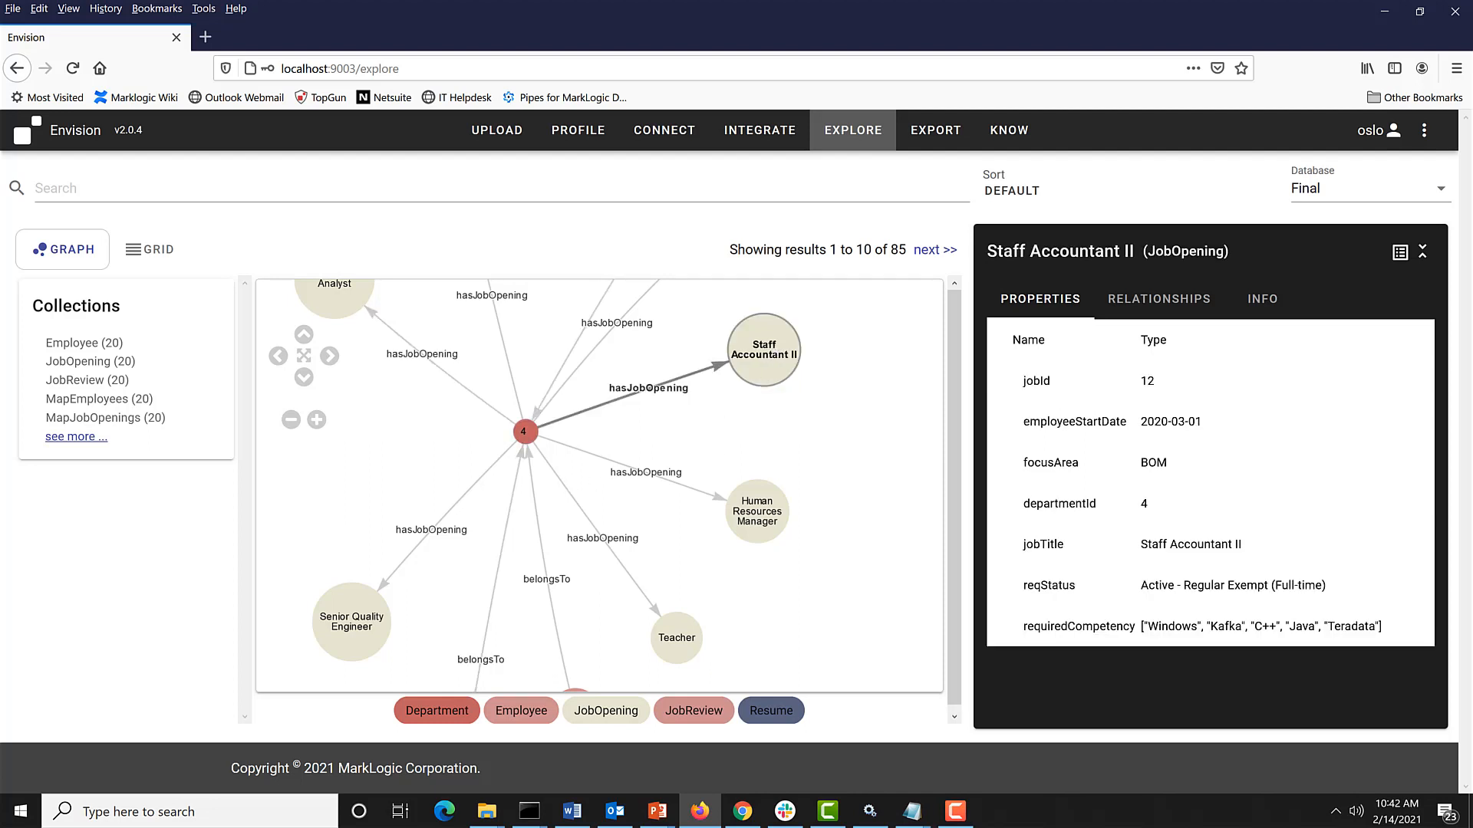
click(1263, 301)
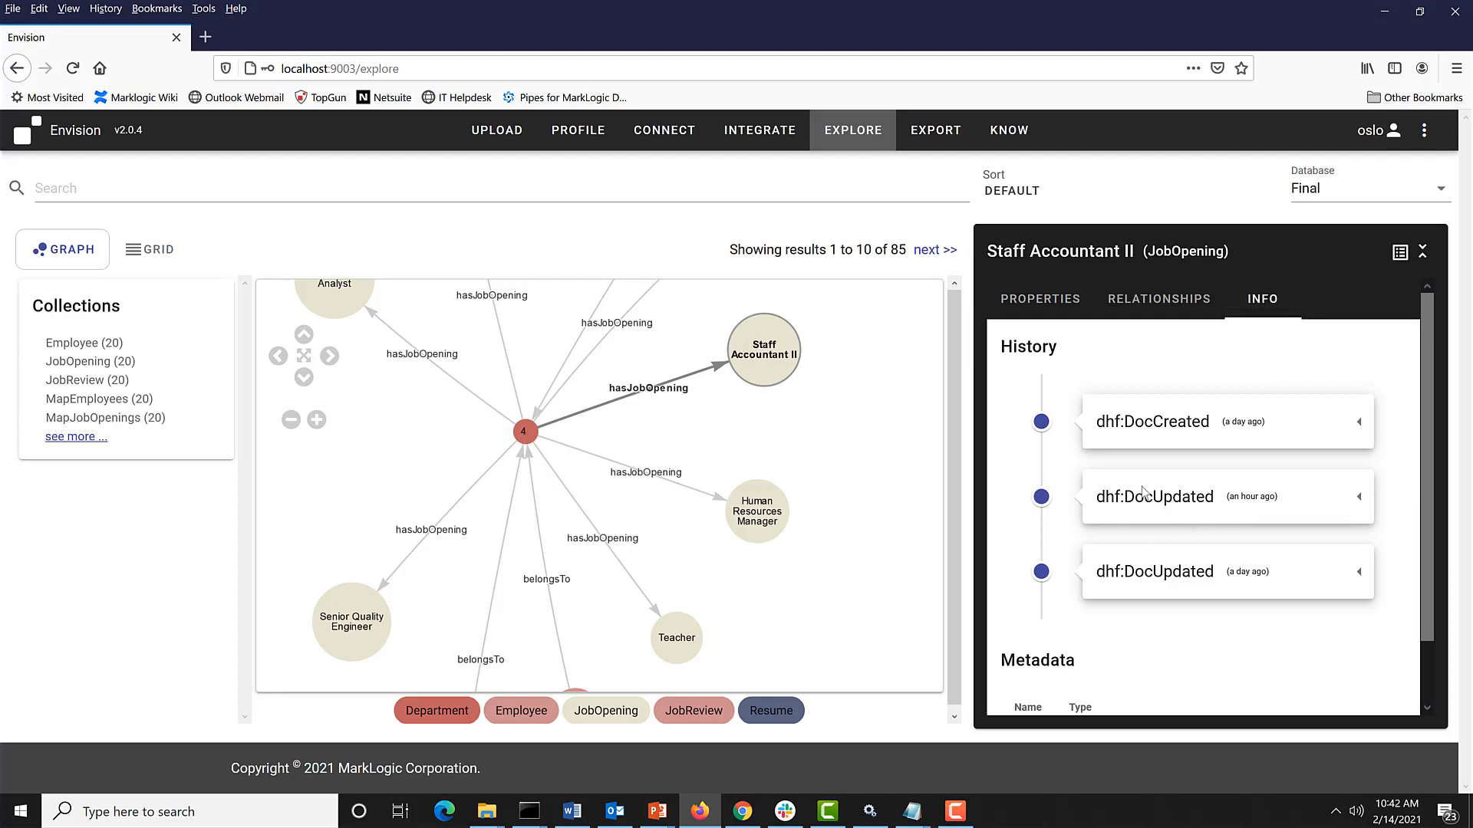
click(1169, 441)
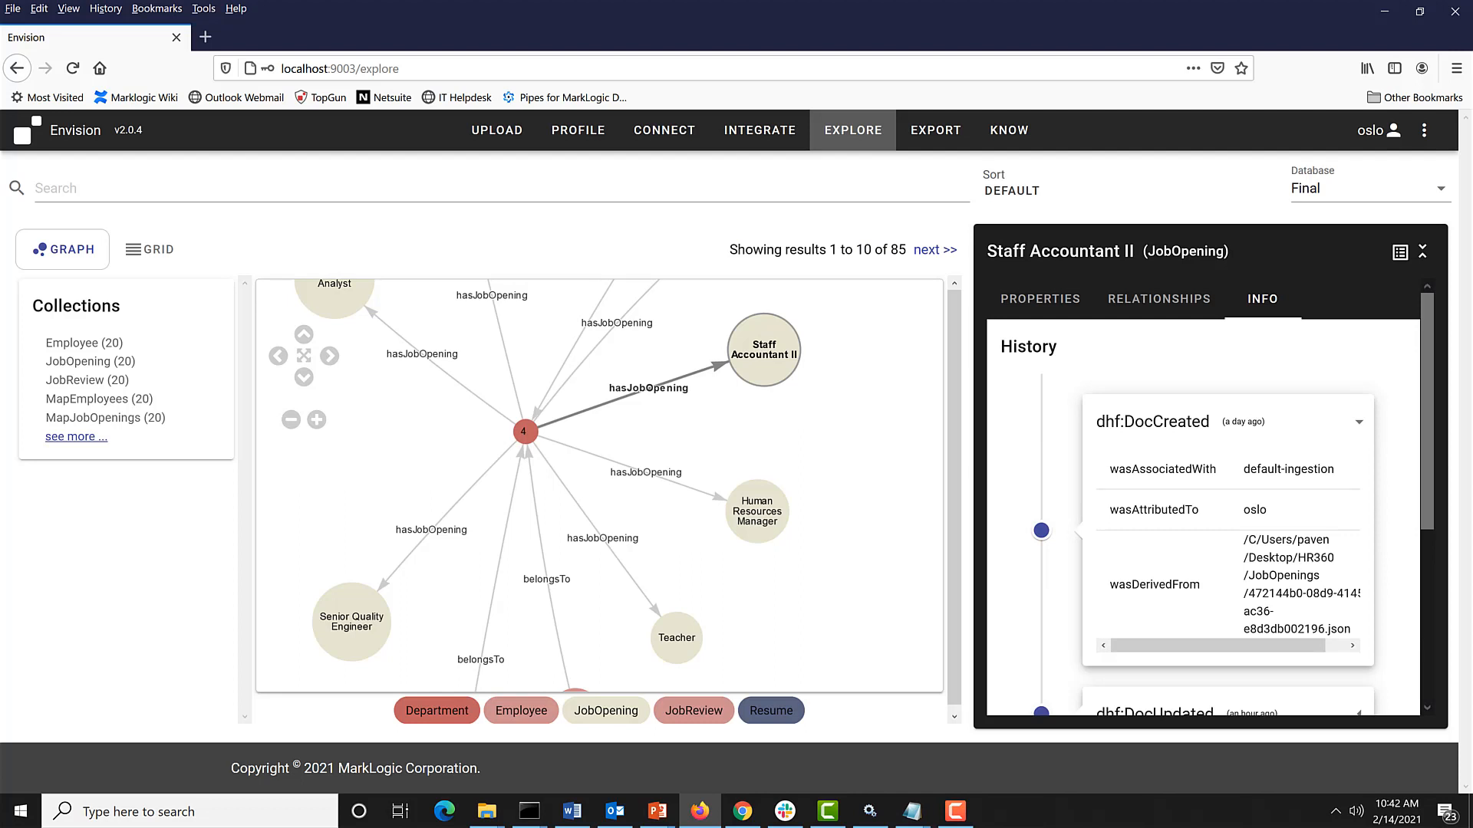
Step: View the data as a grid filtered to the Employee collection, inspect the first employee's properties, and clear the filter
click(157, 250)
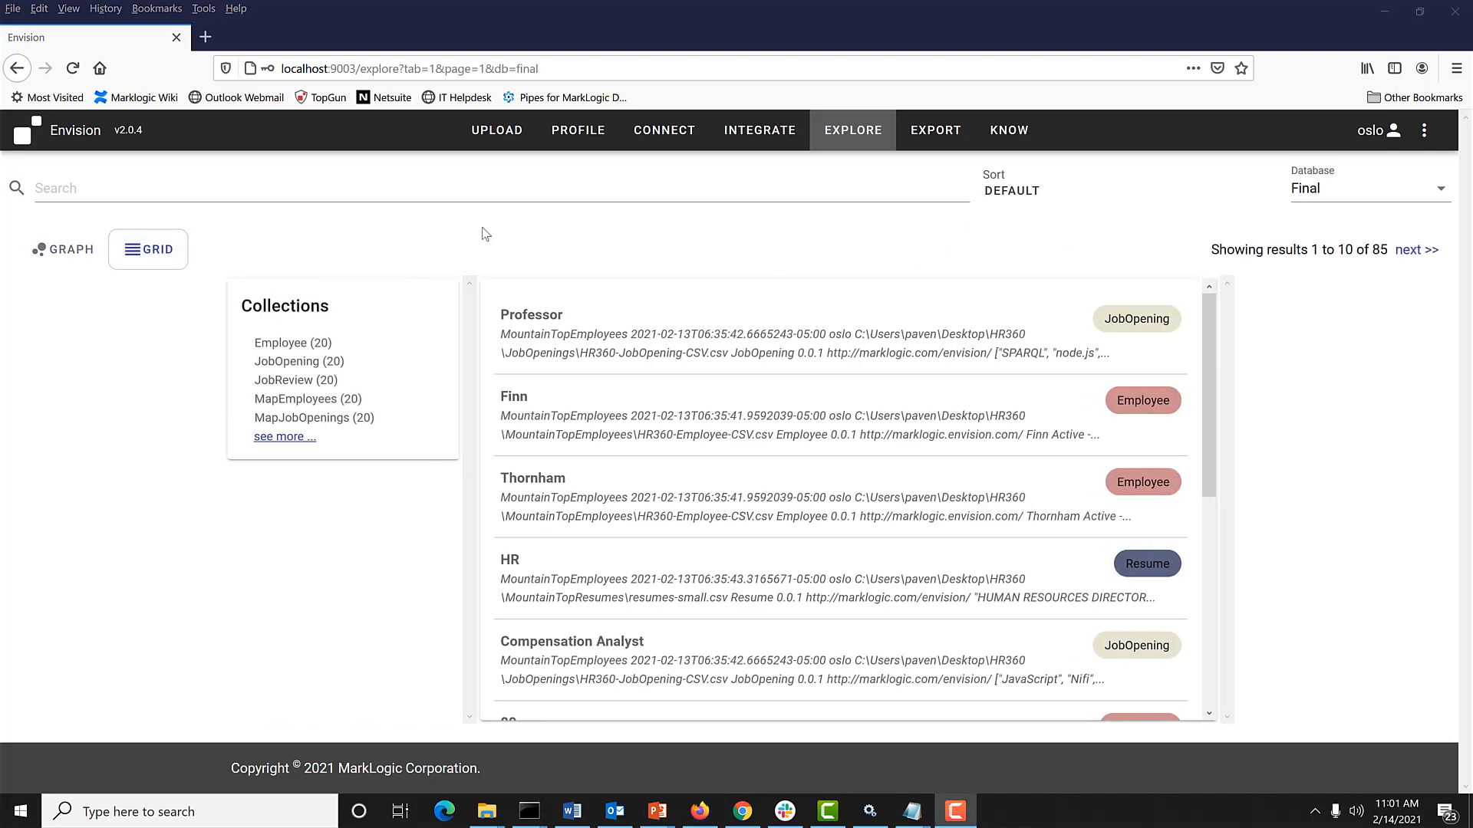
click(276, 340)
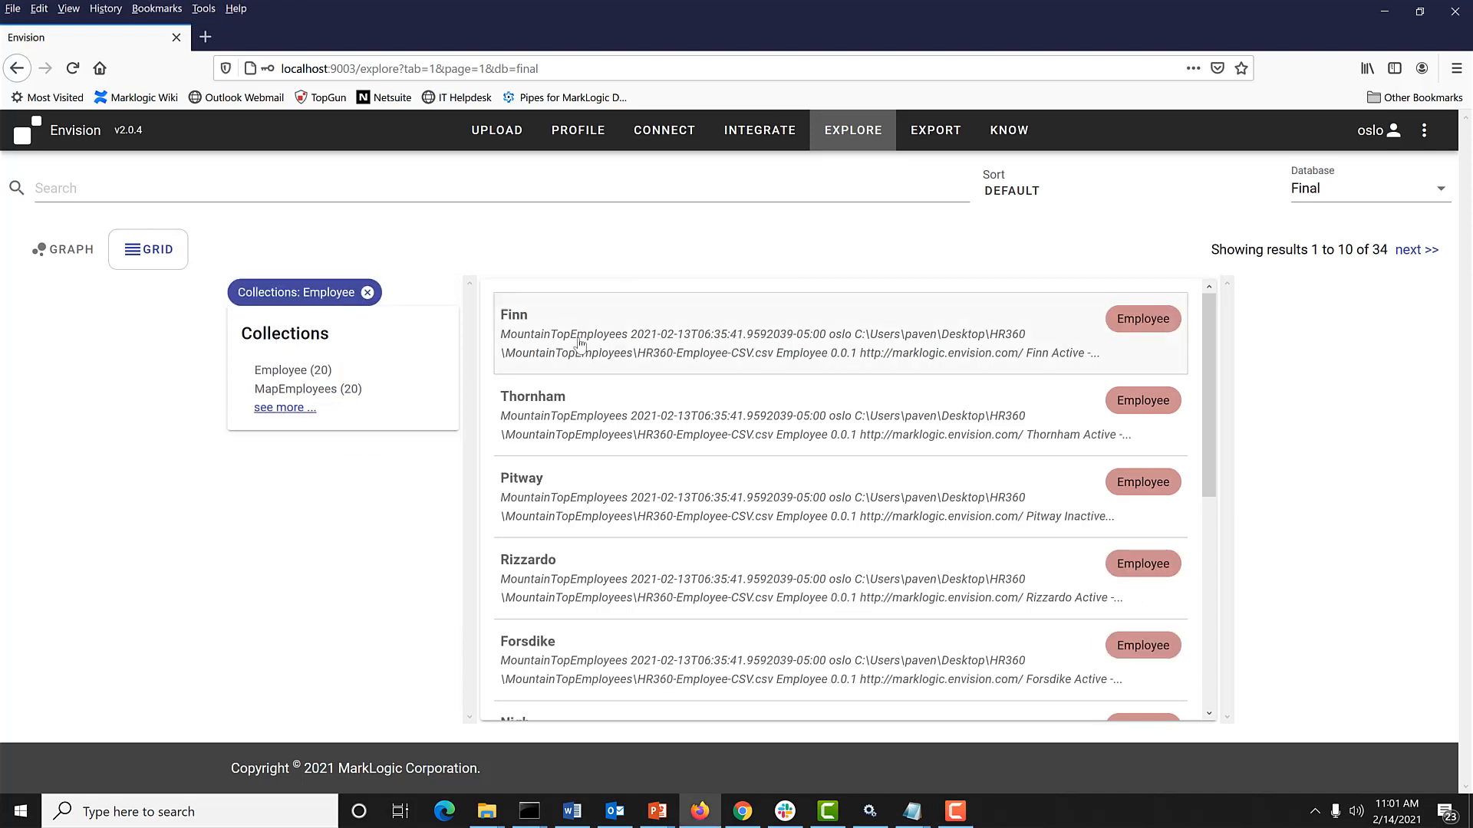
click(580, 343)
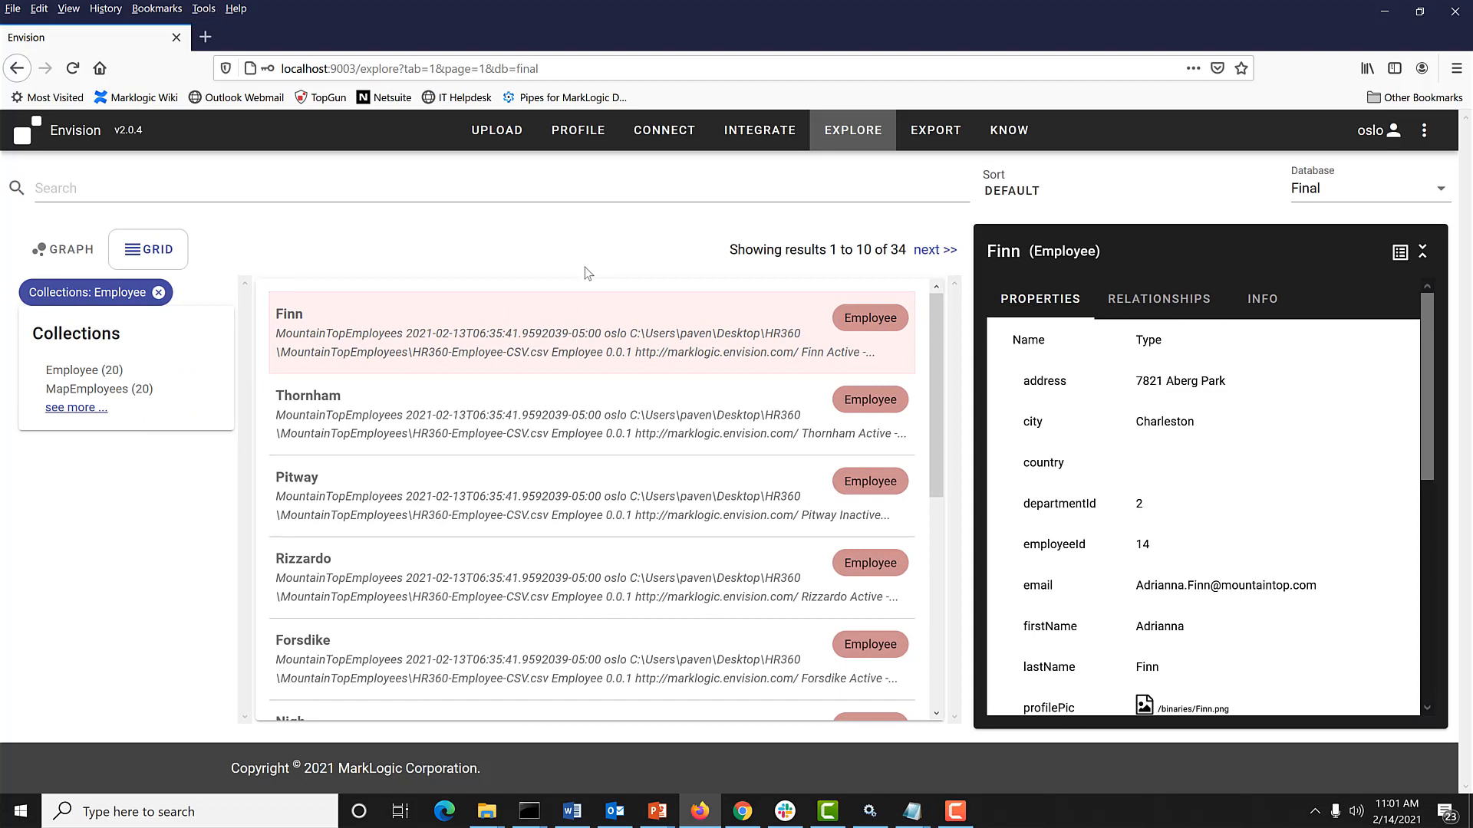
click(158, 294)
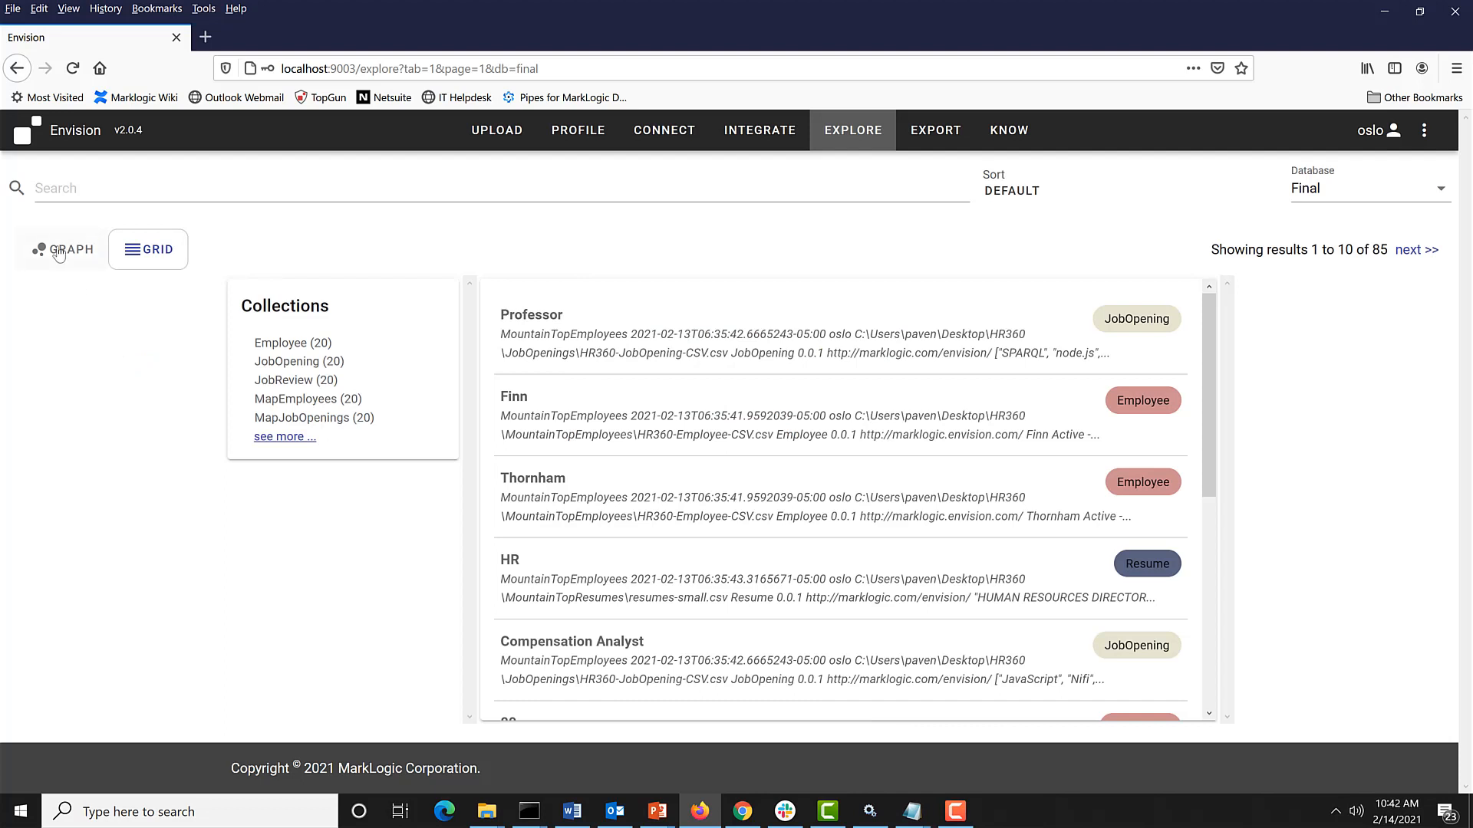
Step: Return to the graph, search for the employee by last name, and show the properties of the matching Employee node
click(59, 253)
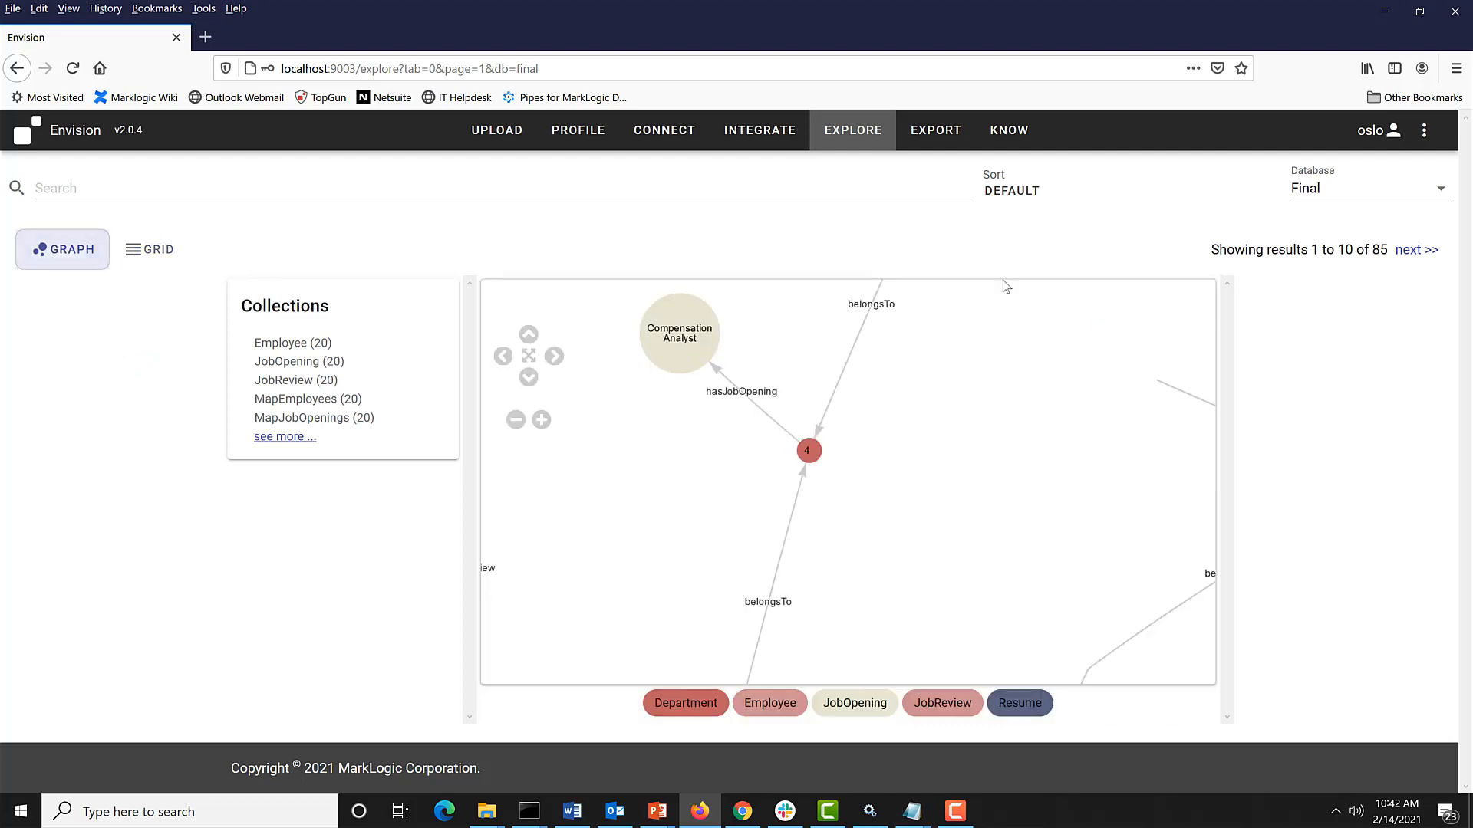
click(231, 186)
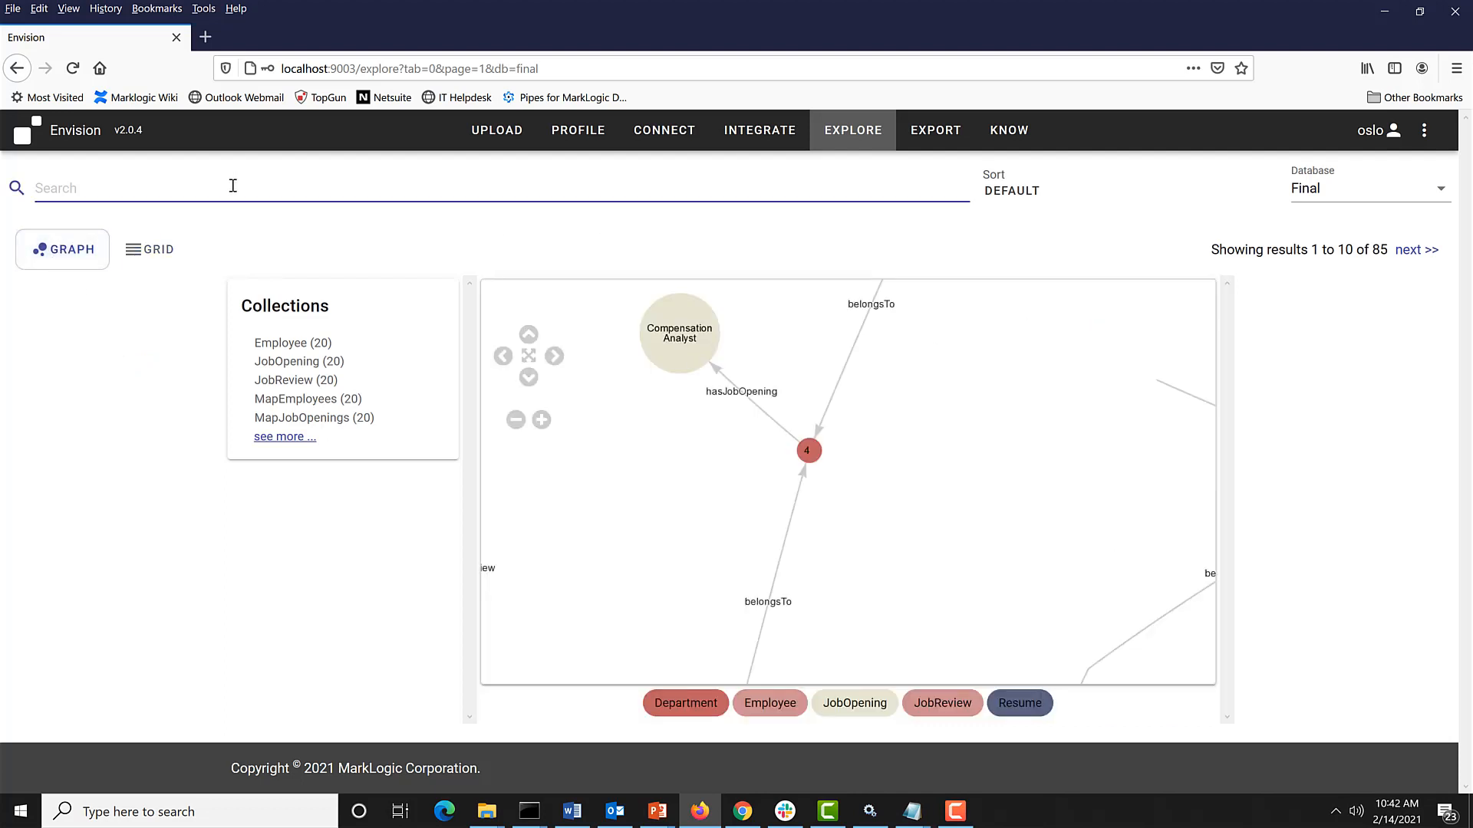
text(finn)
key(Return)
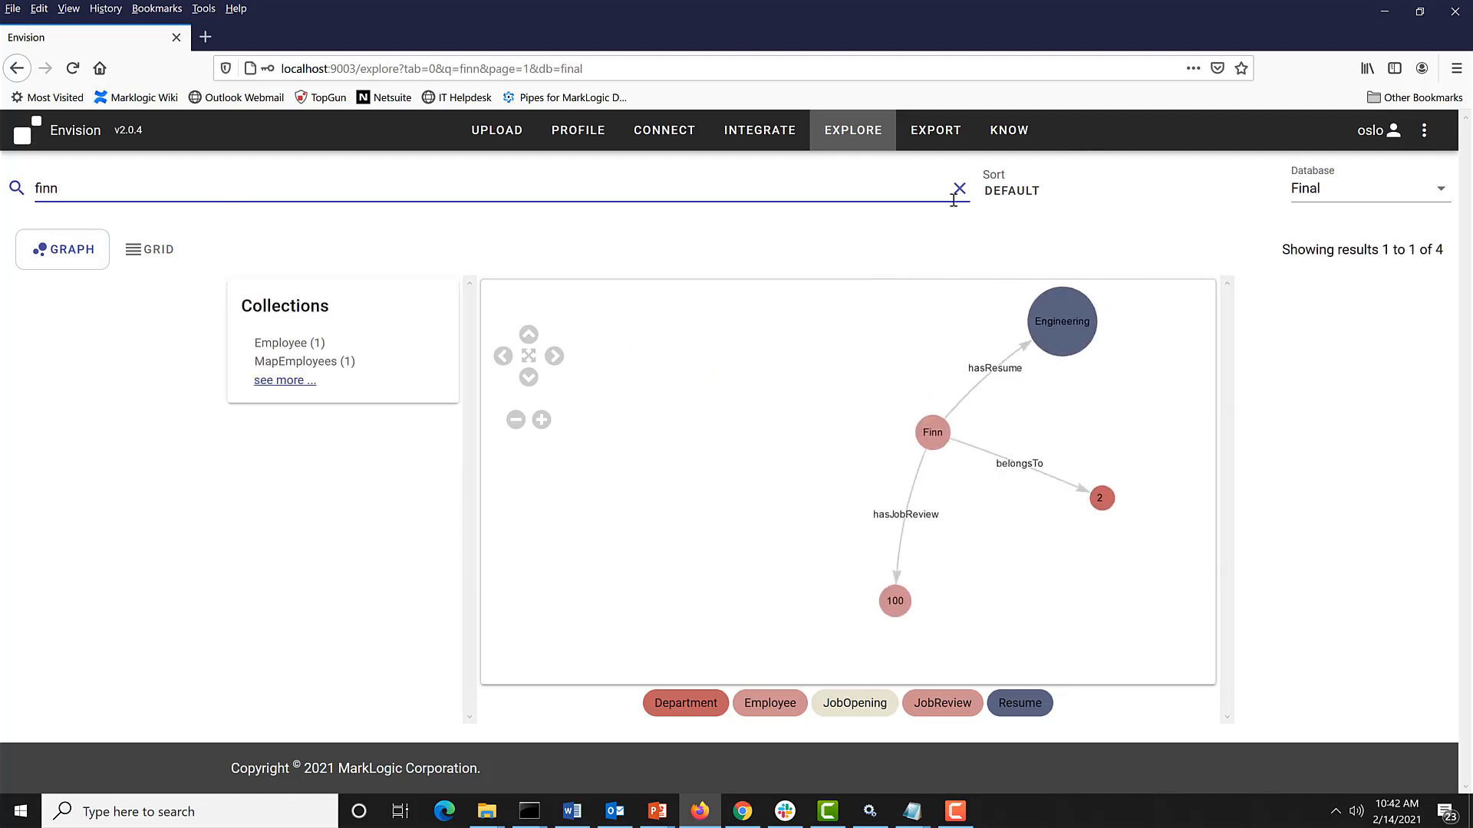
click(742, 504)
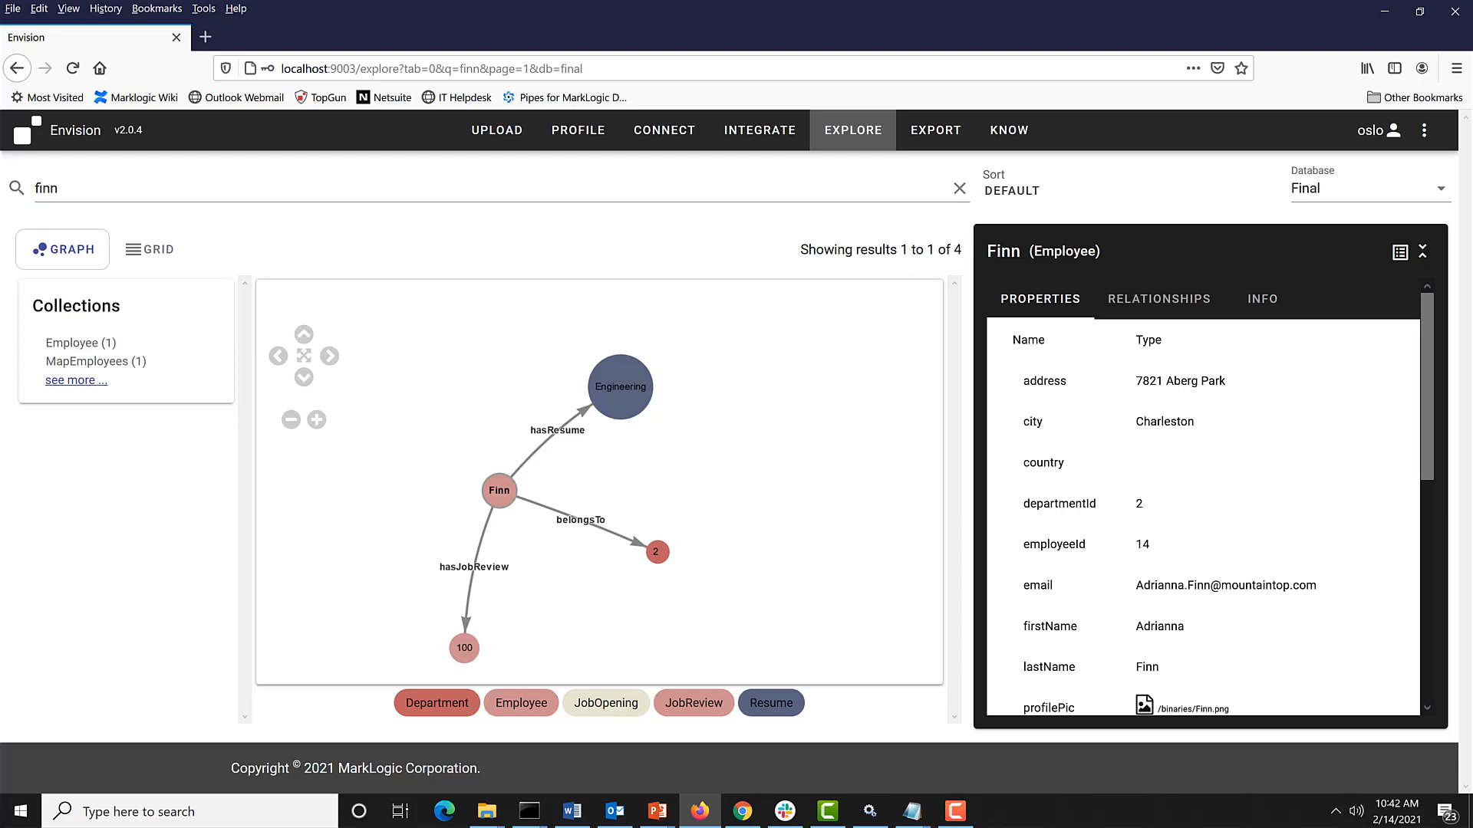
Step: View the employee's profilePic image from the properties and close it
key(alt+Tab)
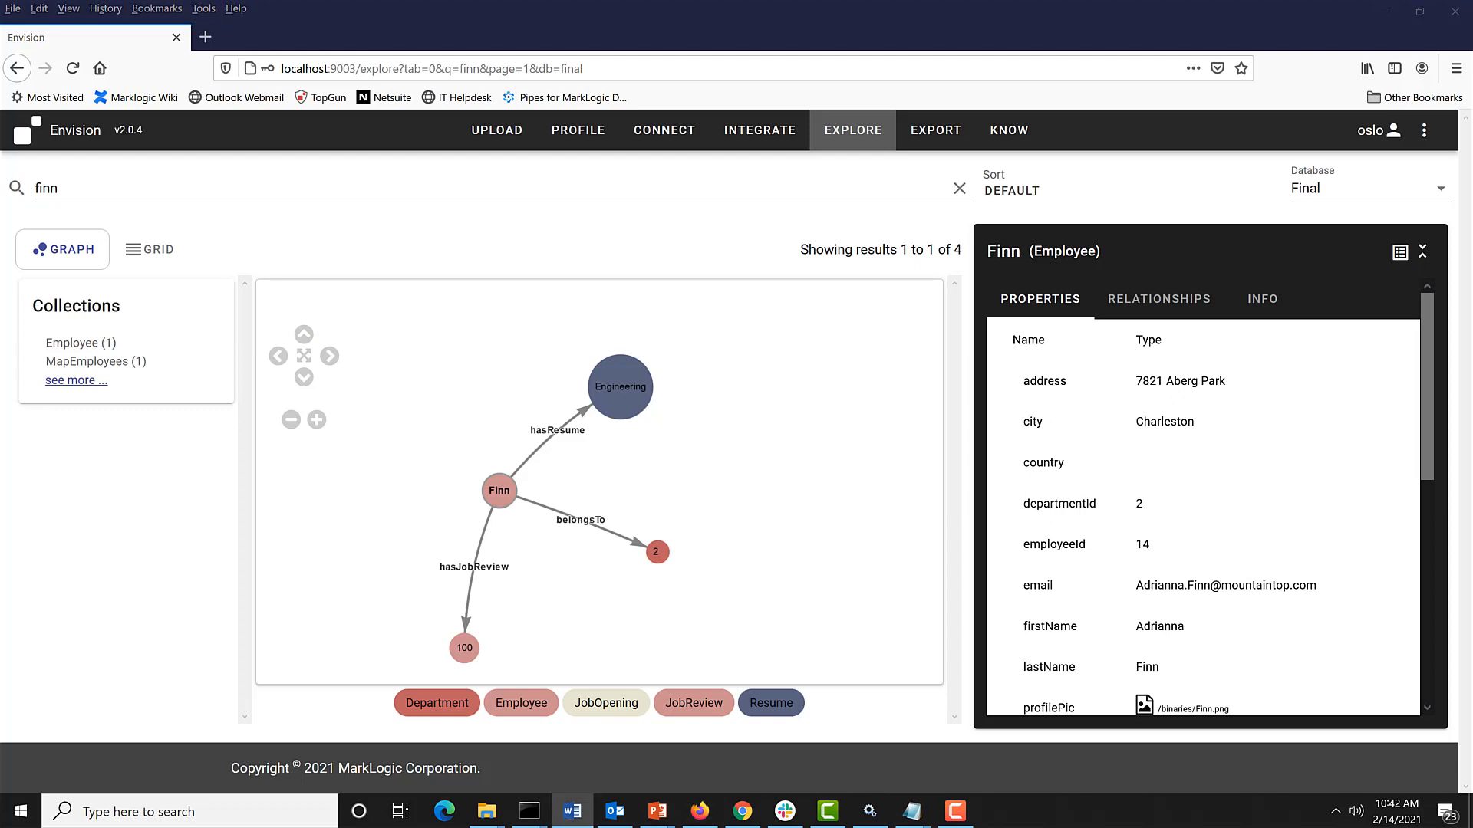
scroll(1119, 354, down, 3)
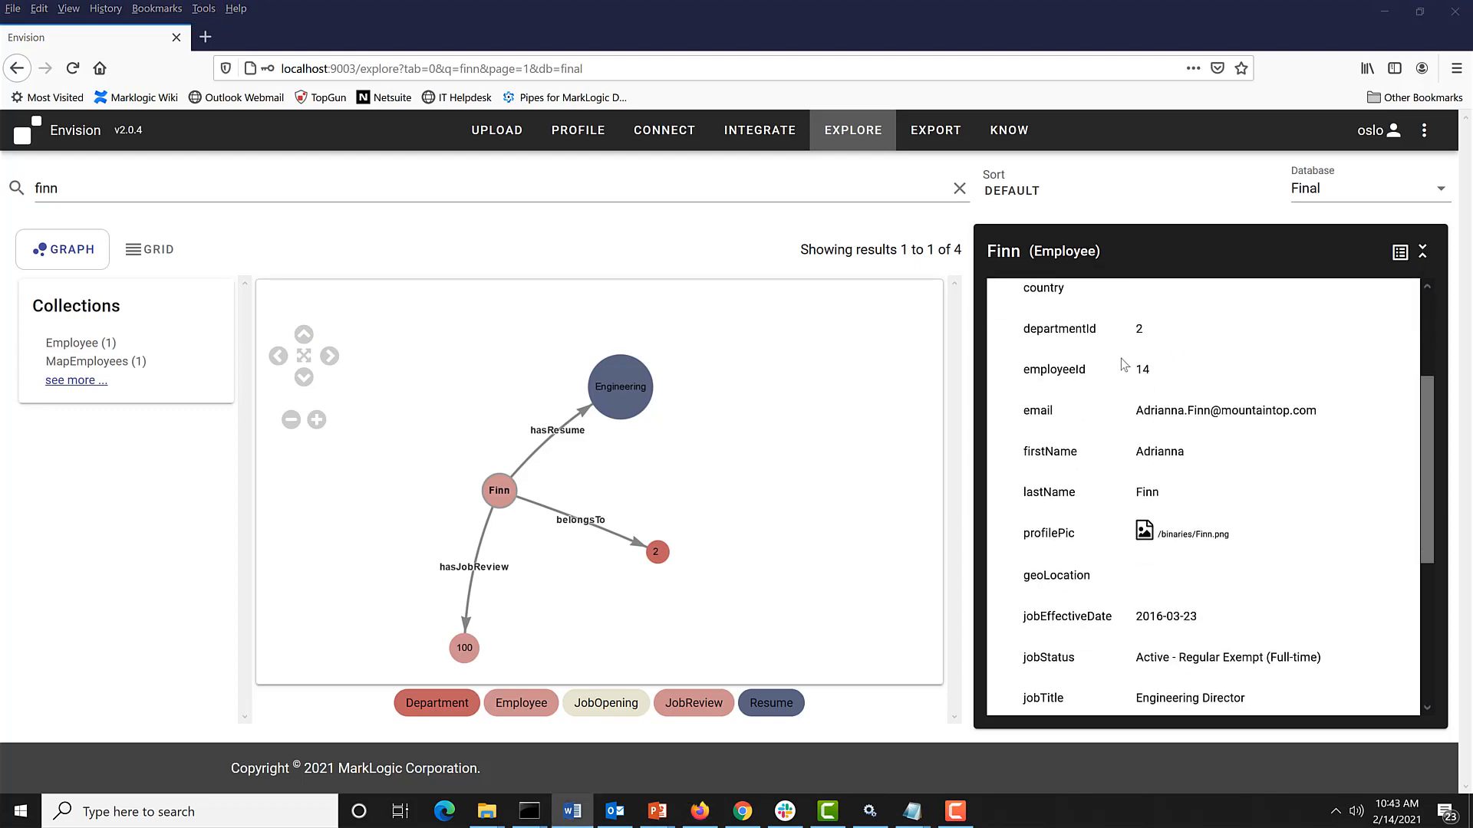
click(1167, 535)
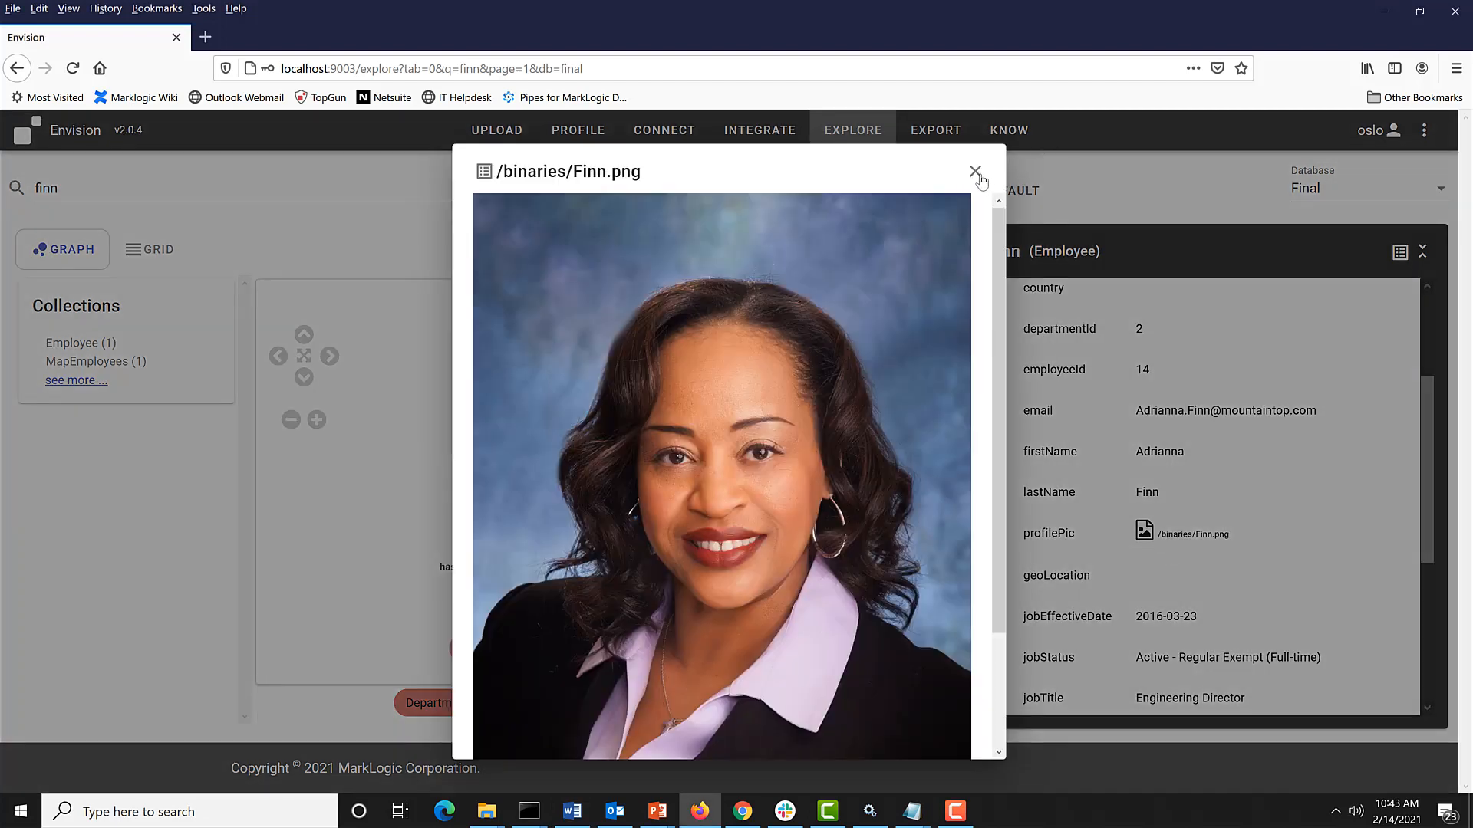
click(975, 173)
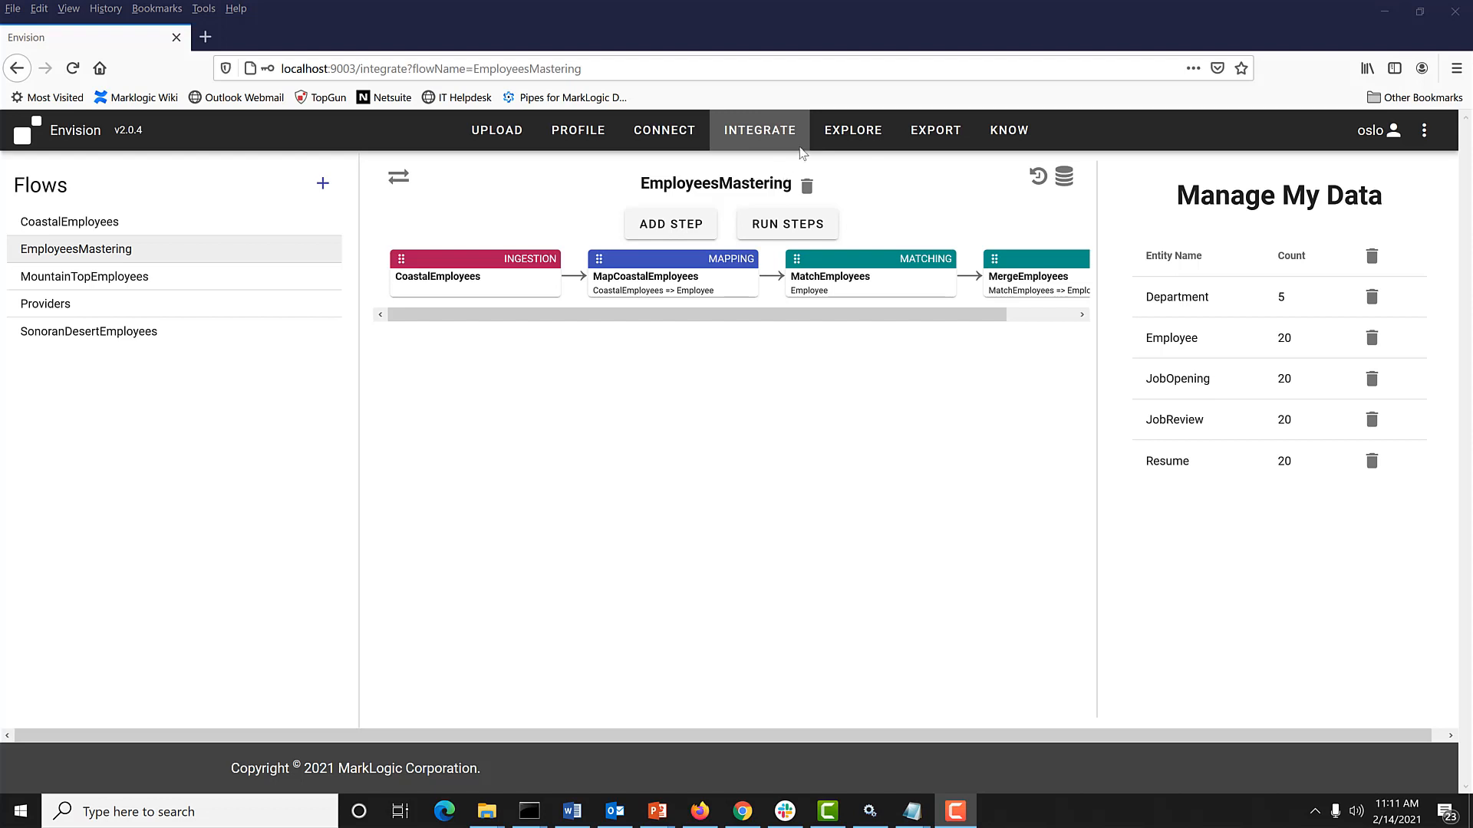
Step: Run the CoastalEmployees ingestion and MapCoastalEmployees mapping steps of the EmployeesMastering flow
click(794, 230)
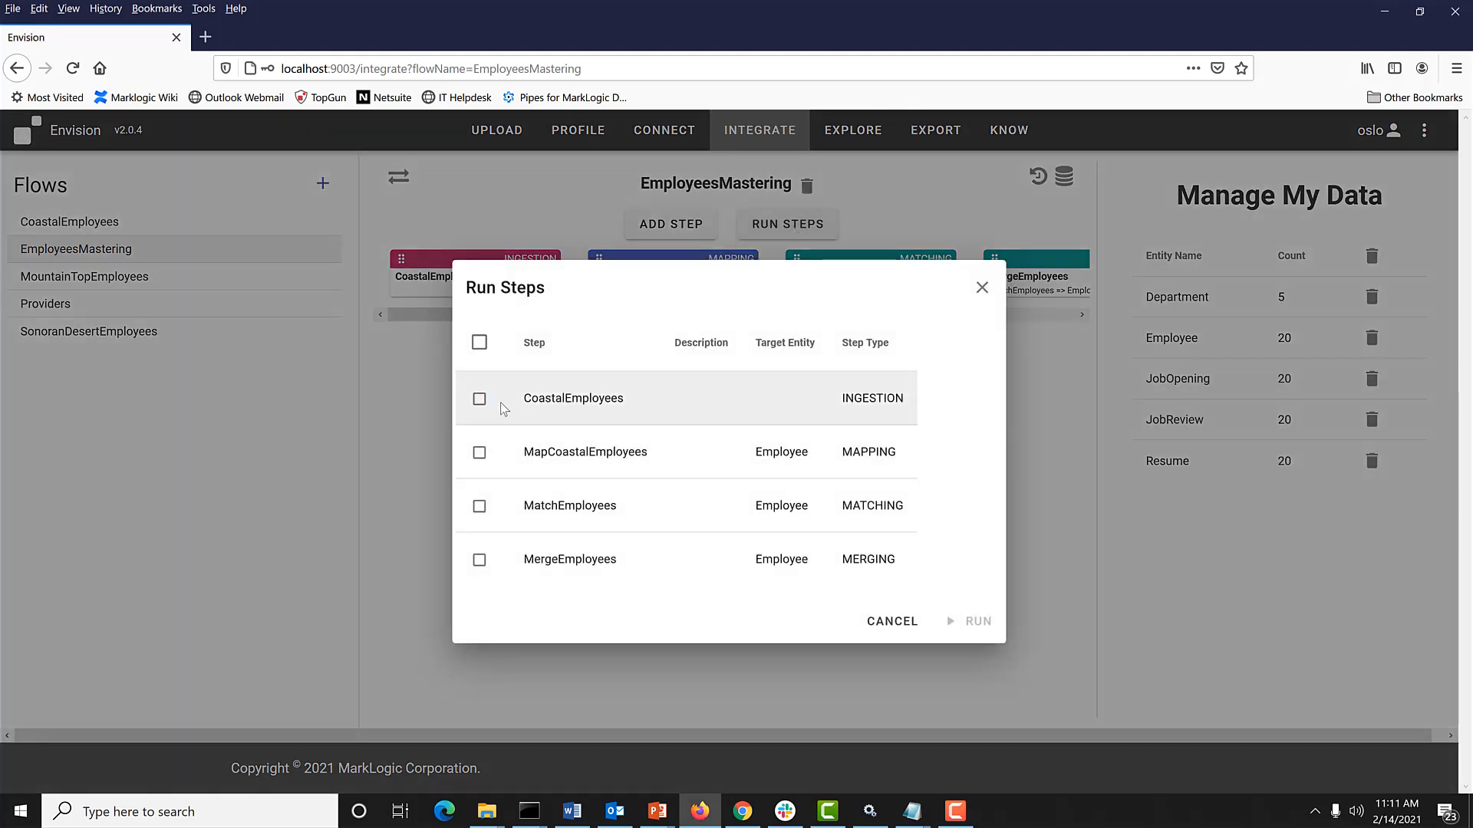
click(480, 398)
click(480, 452)
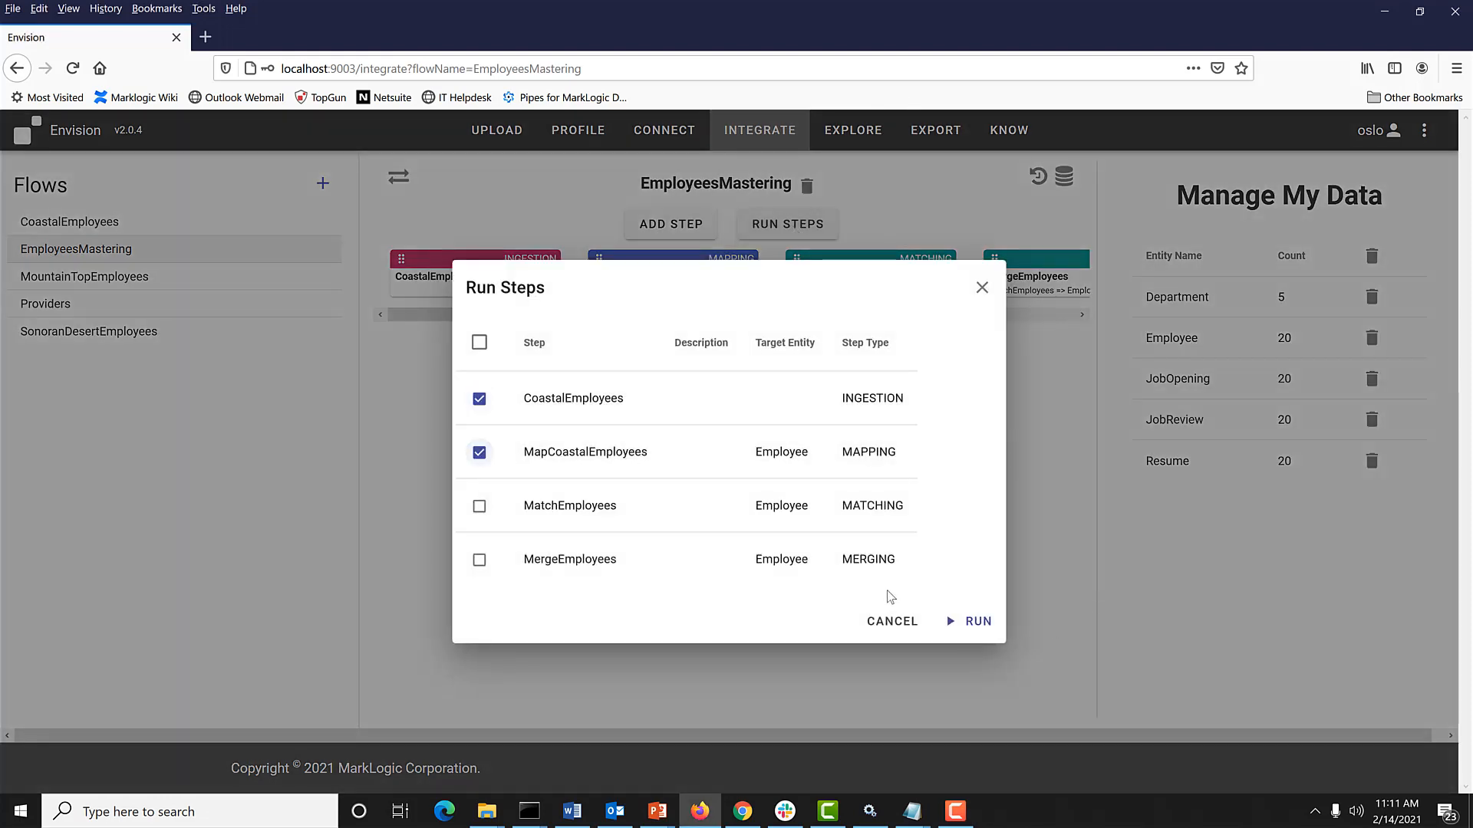
click(996, 621)
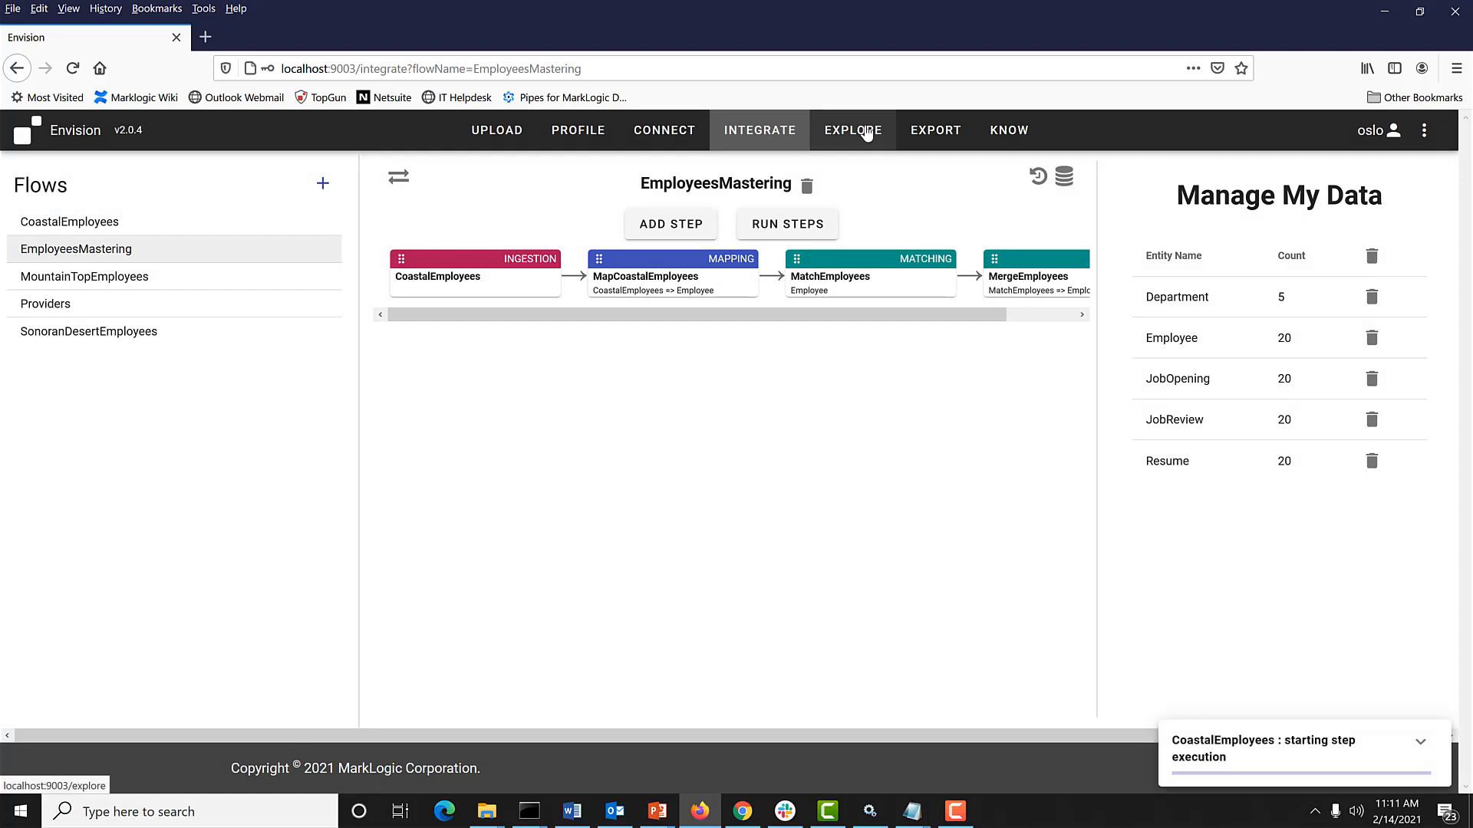
Step: Search the Explore graph for the employee's last name and compare the properties of the two matching Employee nodes
click(866, 133)
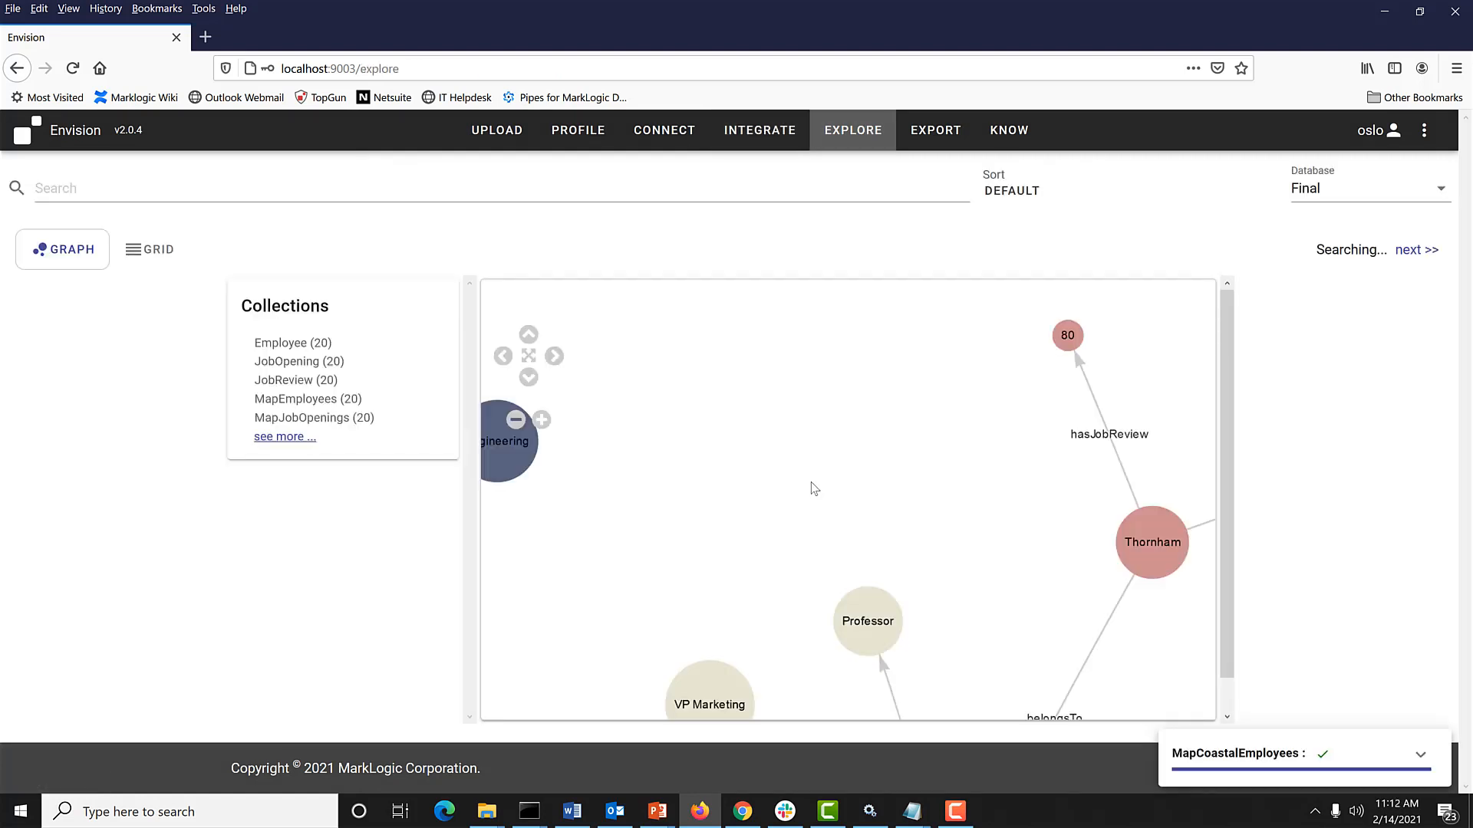
click(264, 190)
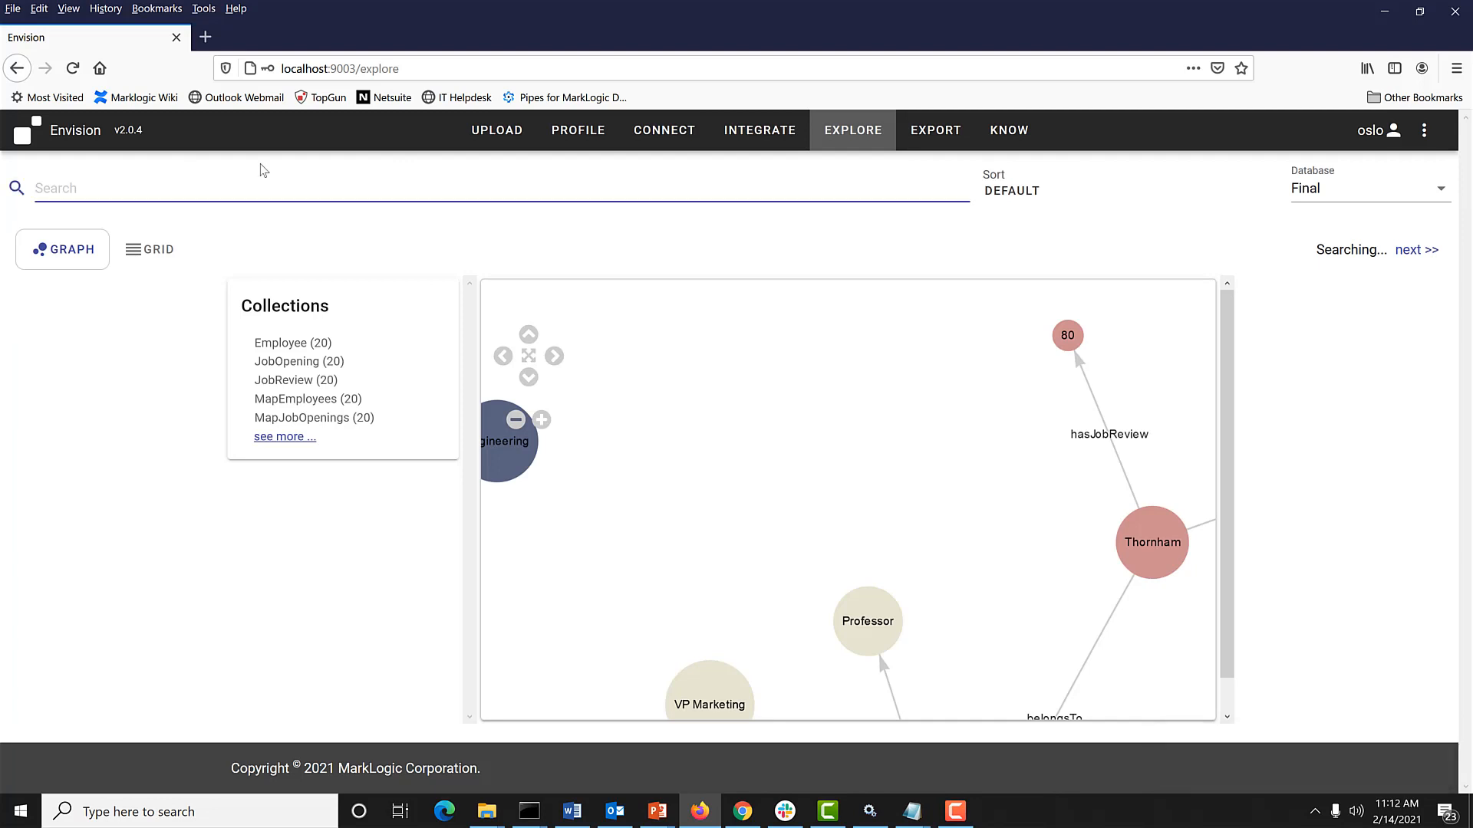
text(finn)
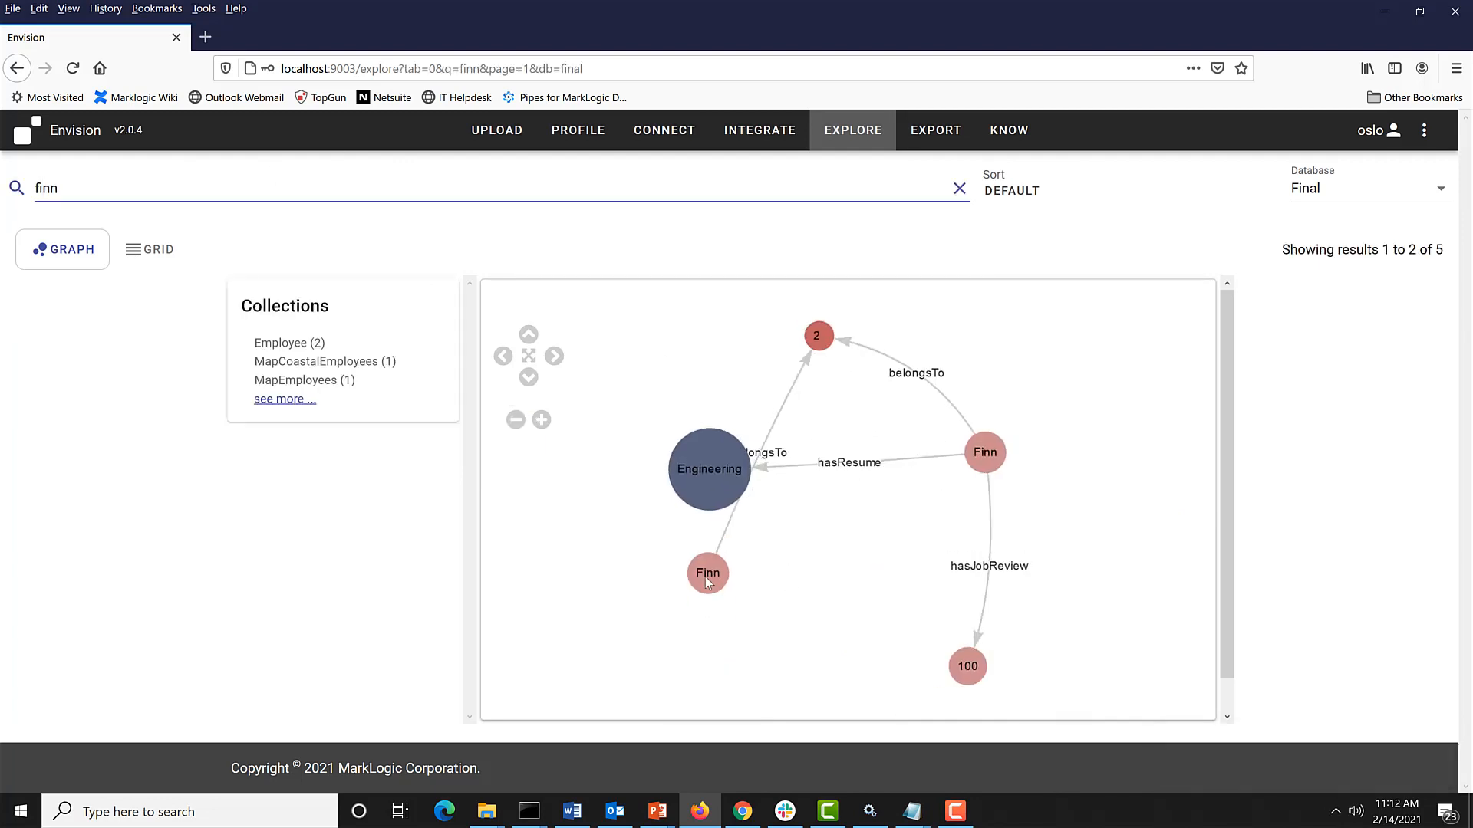
click(707, 579)
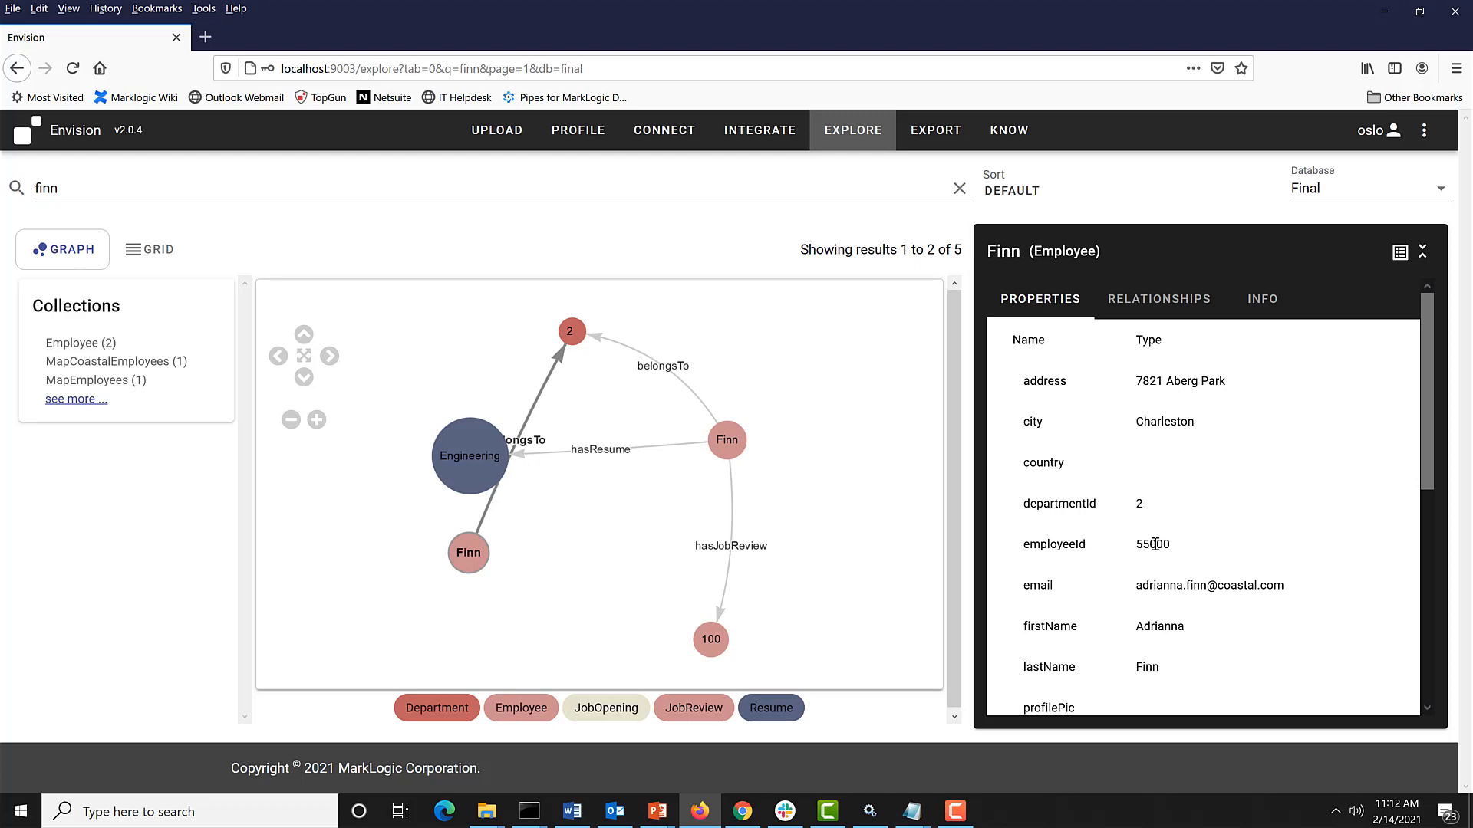
click(730, 440)
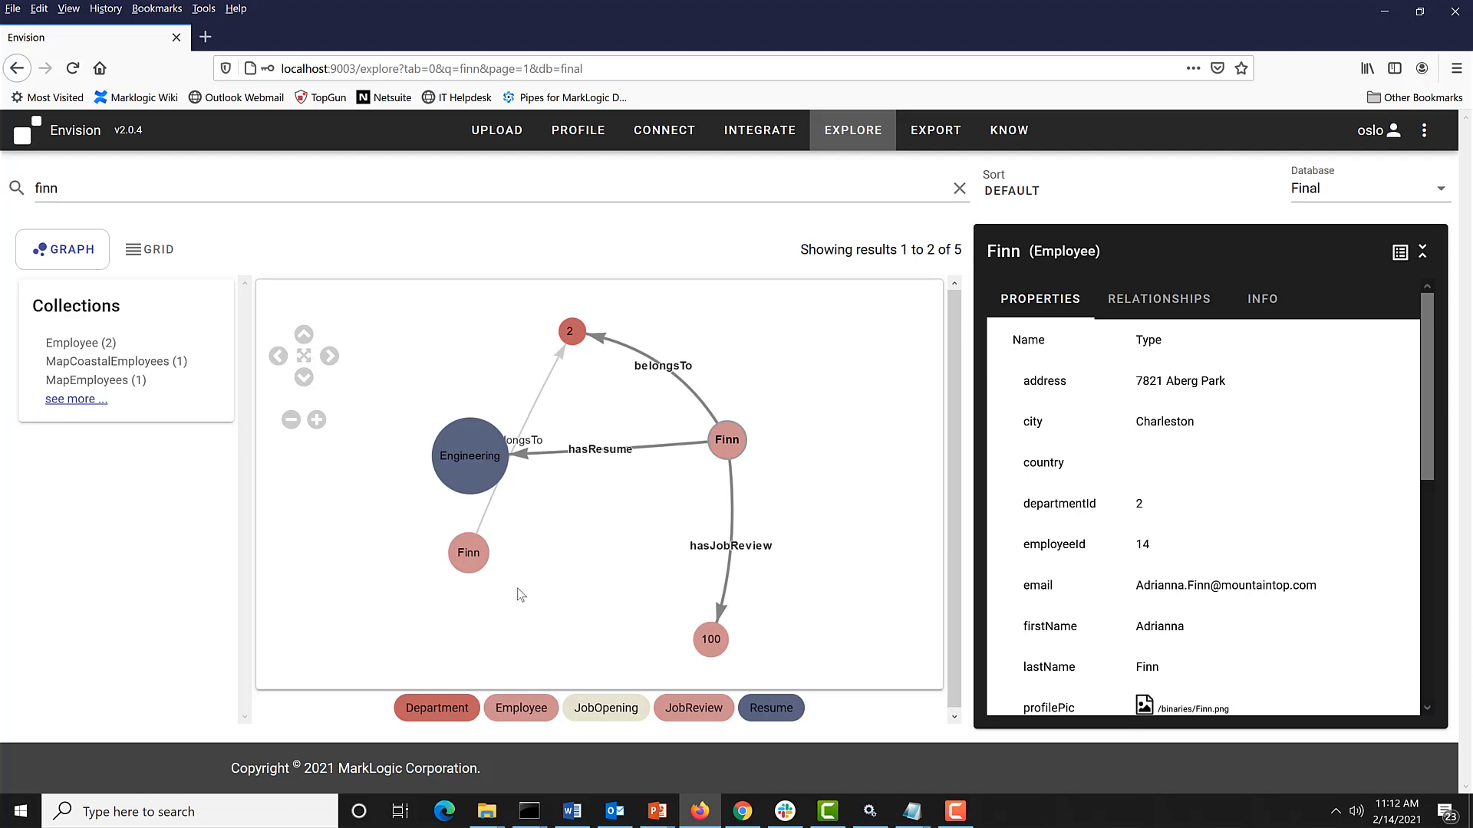
click(469, 556)
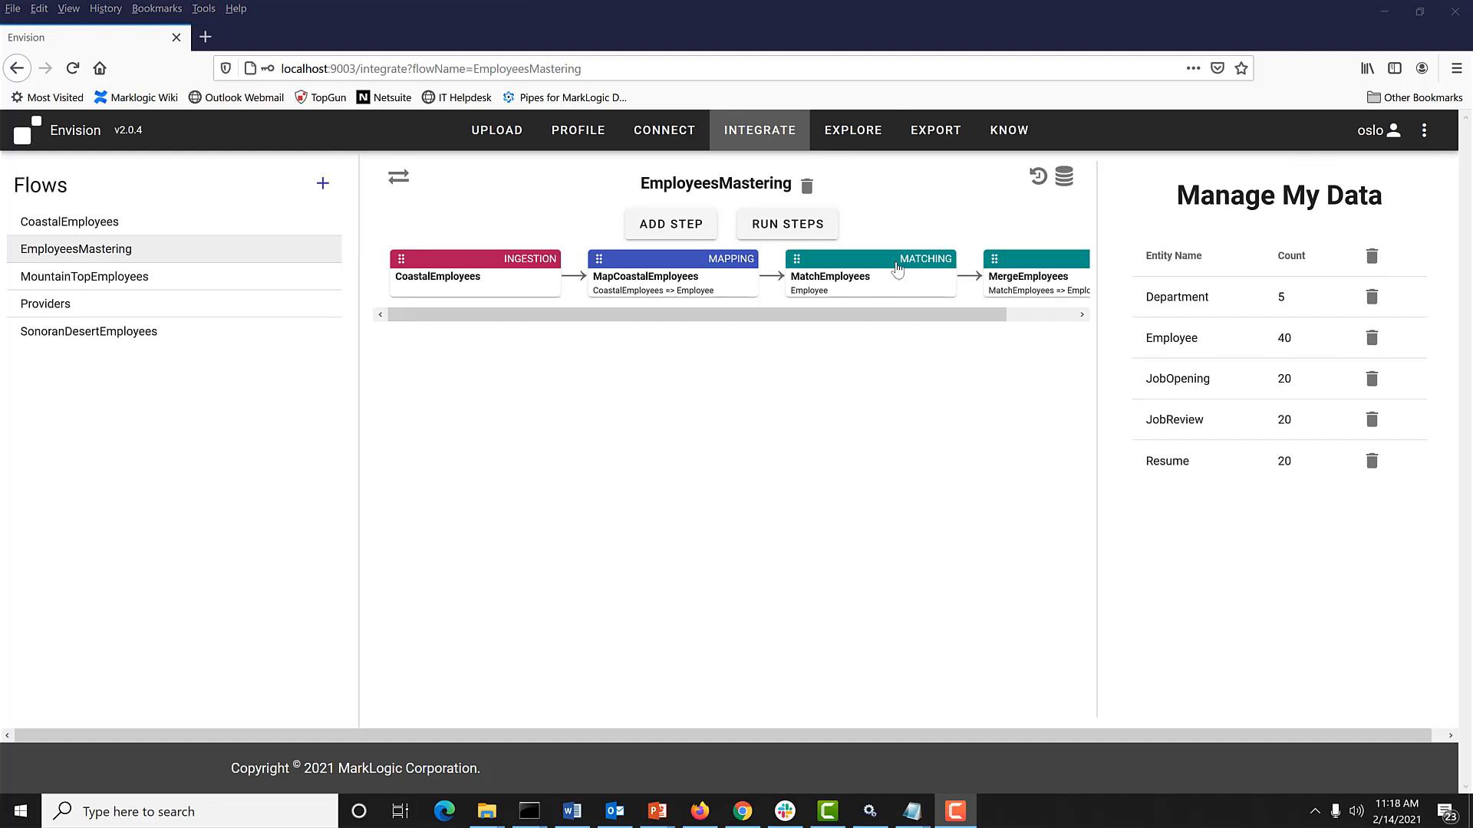
Step: Review the match options and thresholds of the MatchEmployees step and the merge options and strategies of MergeEmployees
click(897, 268)
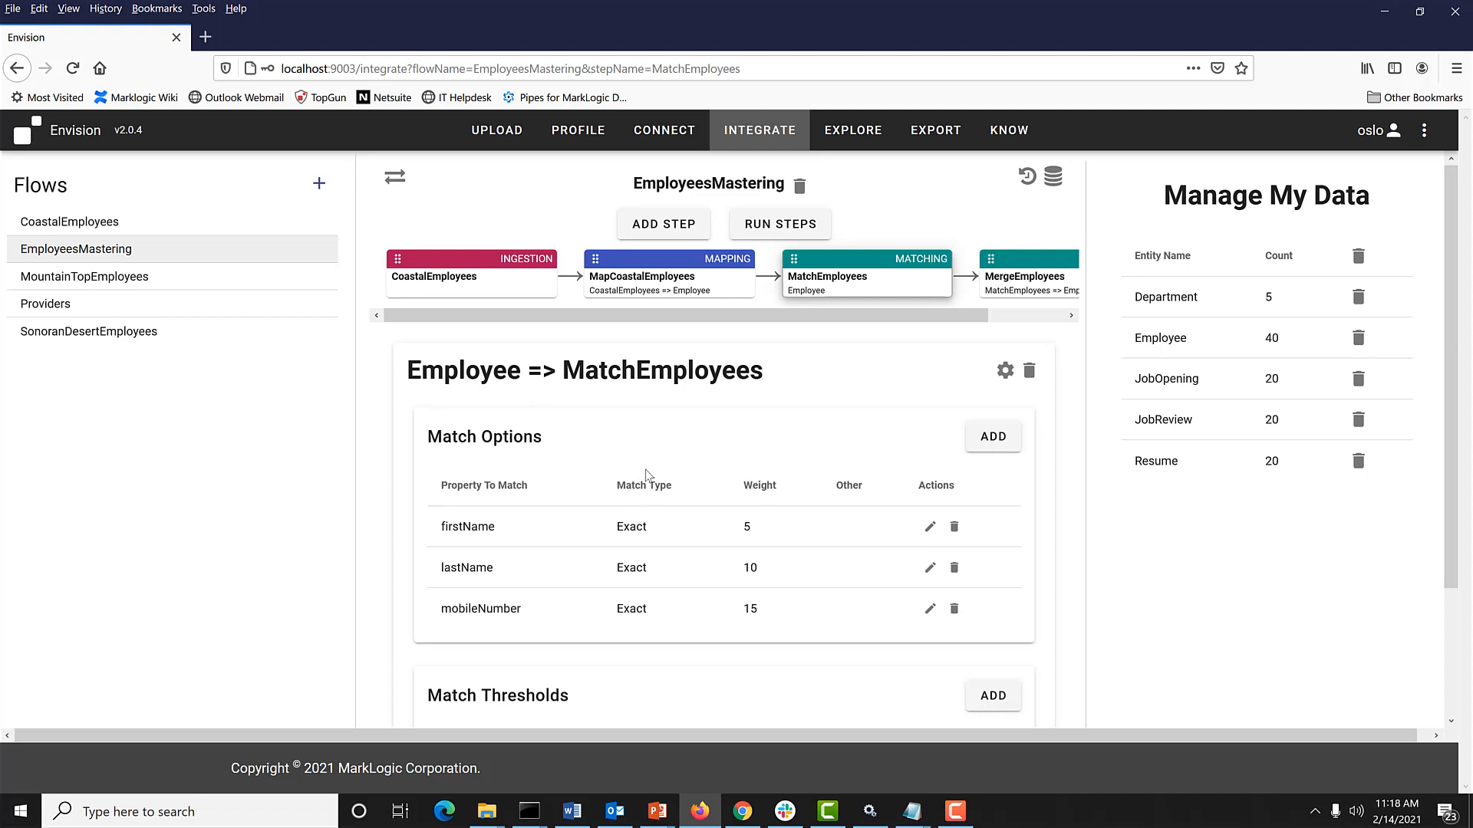
scroll(646, 475, down, 2)
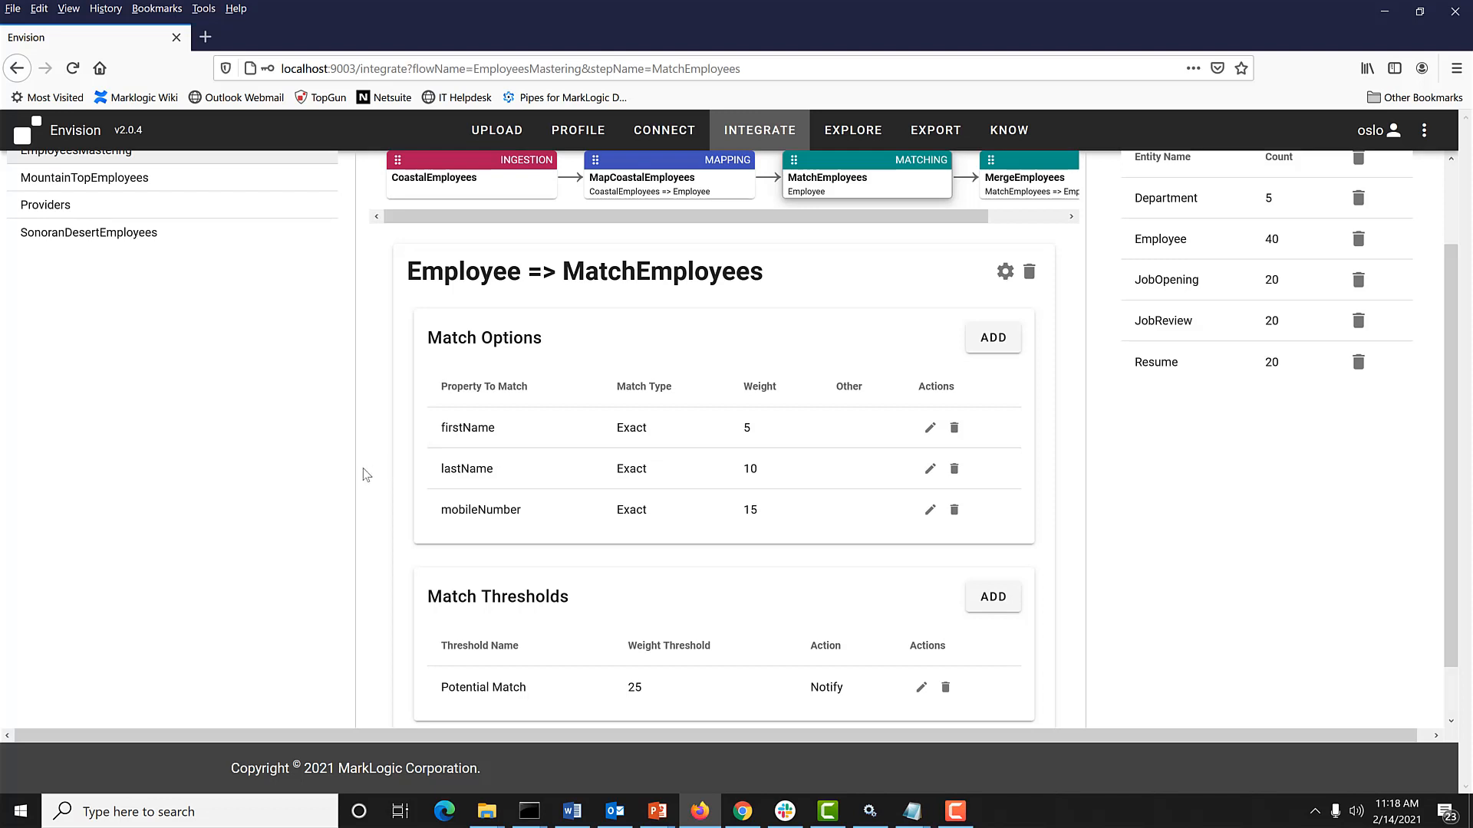
scroll(245, 503, down, 1)
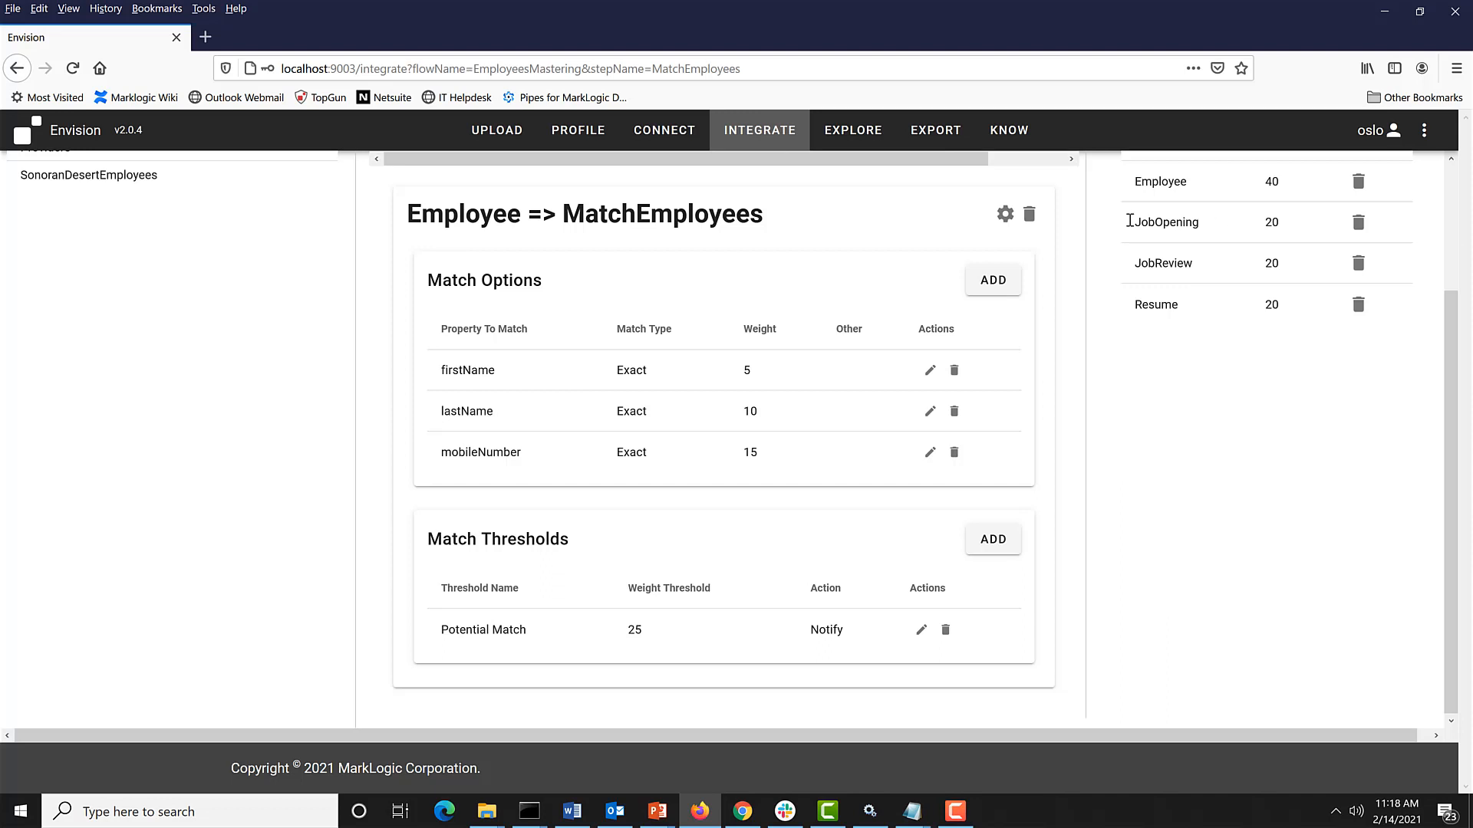
scroll(903, 200, up, 2)
click(1013, 223)
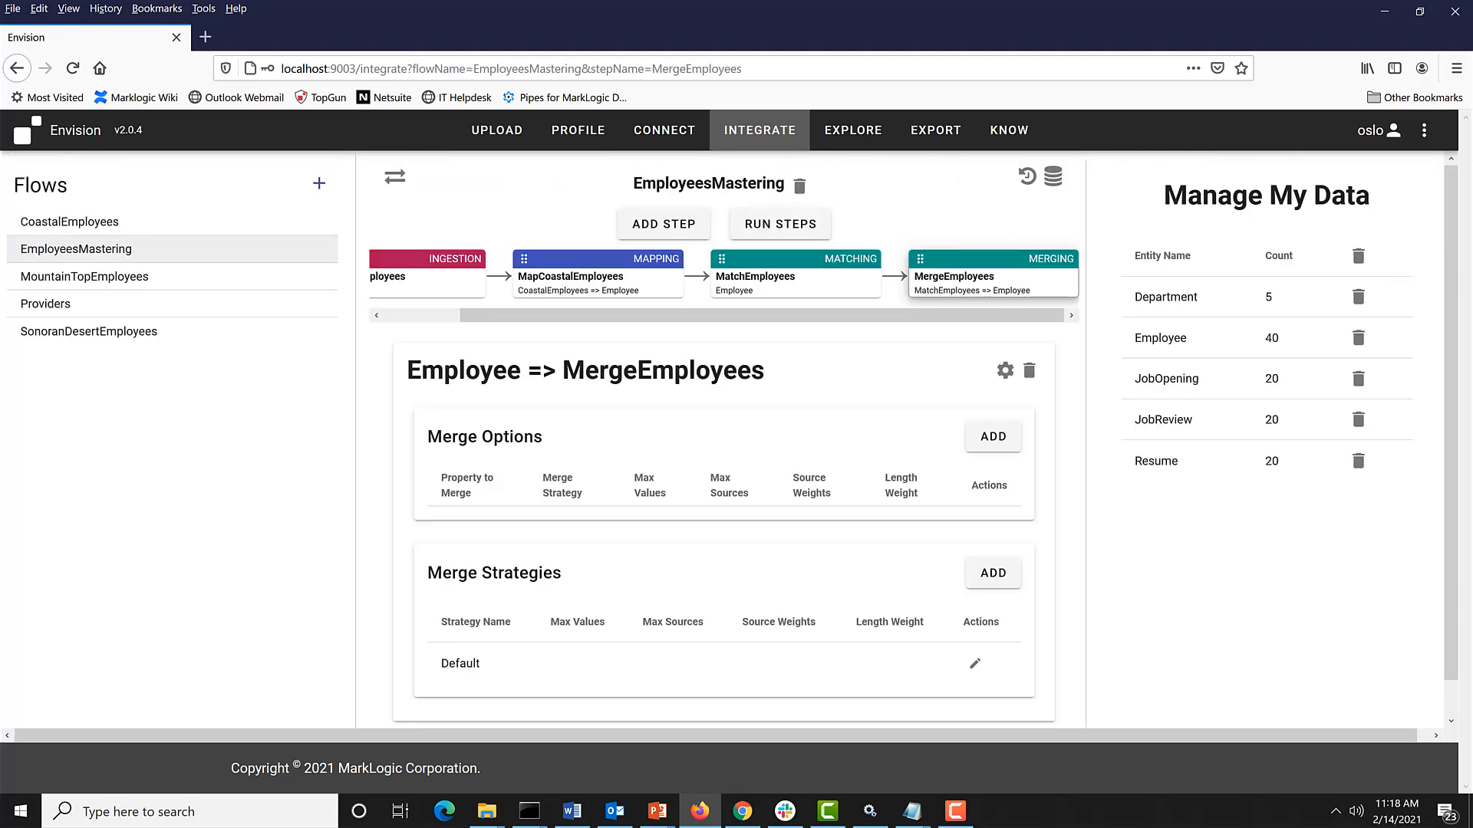
Step: Run the MatchEmployees and MergeEmployees steps of the EmployeesMastering flow
click(782, 226)
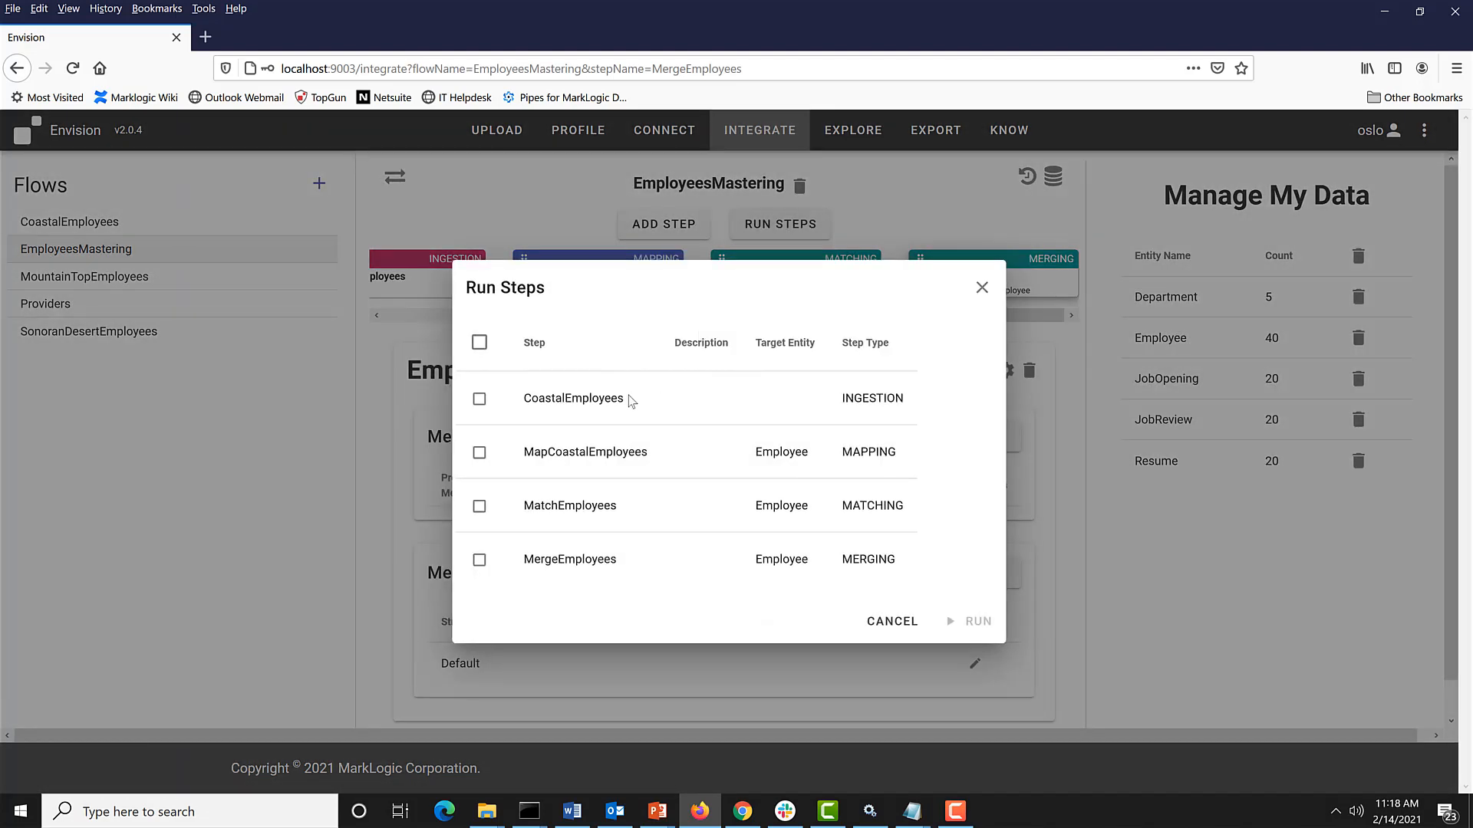
click(478, 505)
click(479, 559)
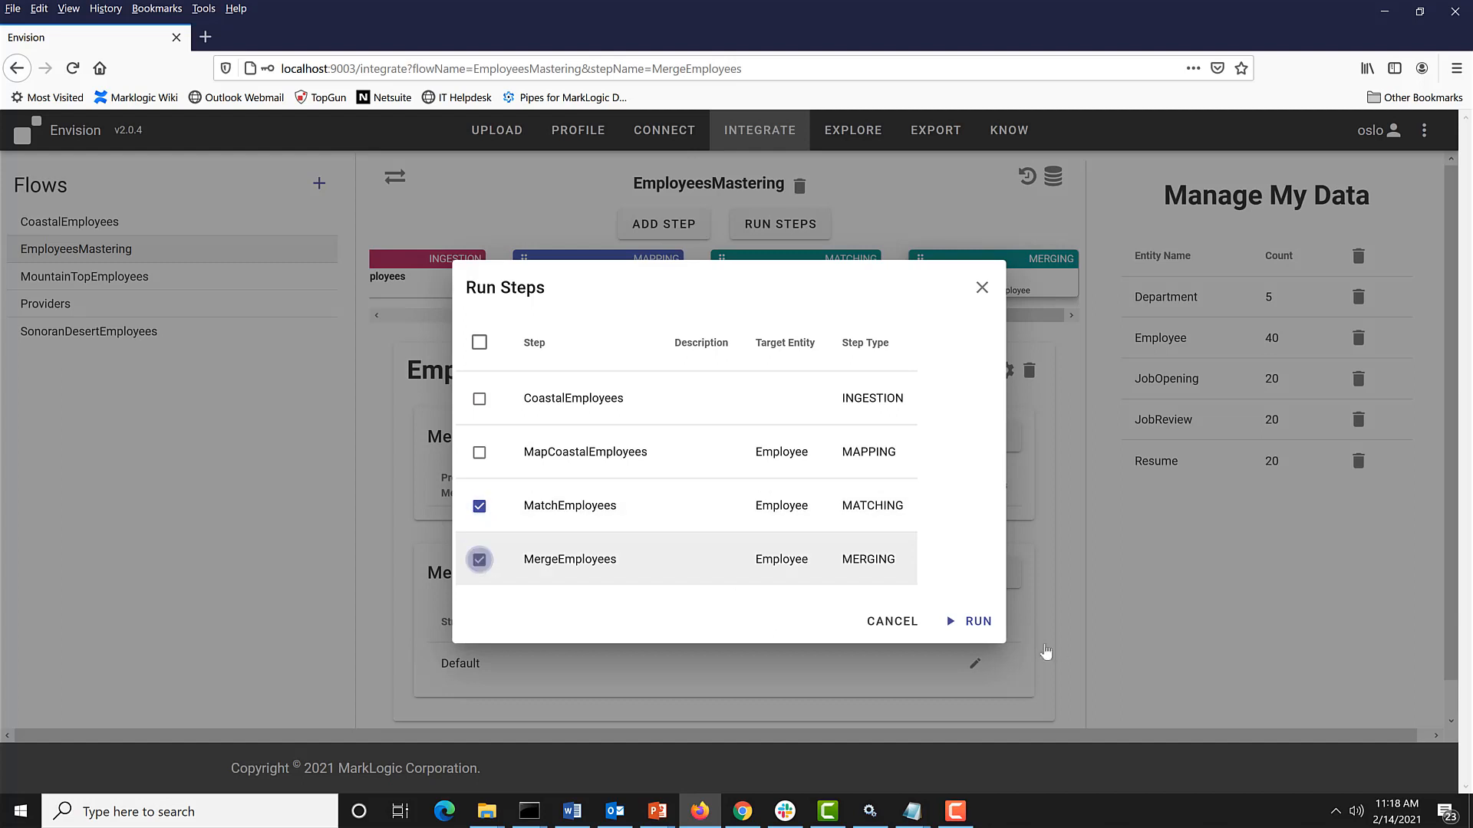
click(982, 624)
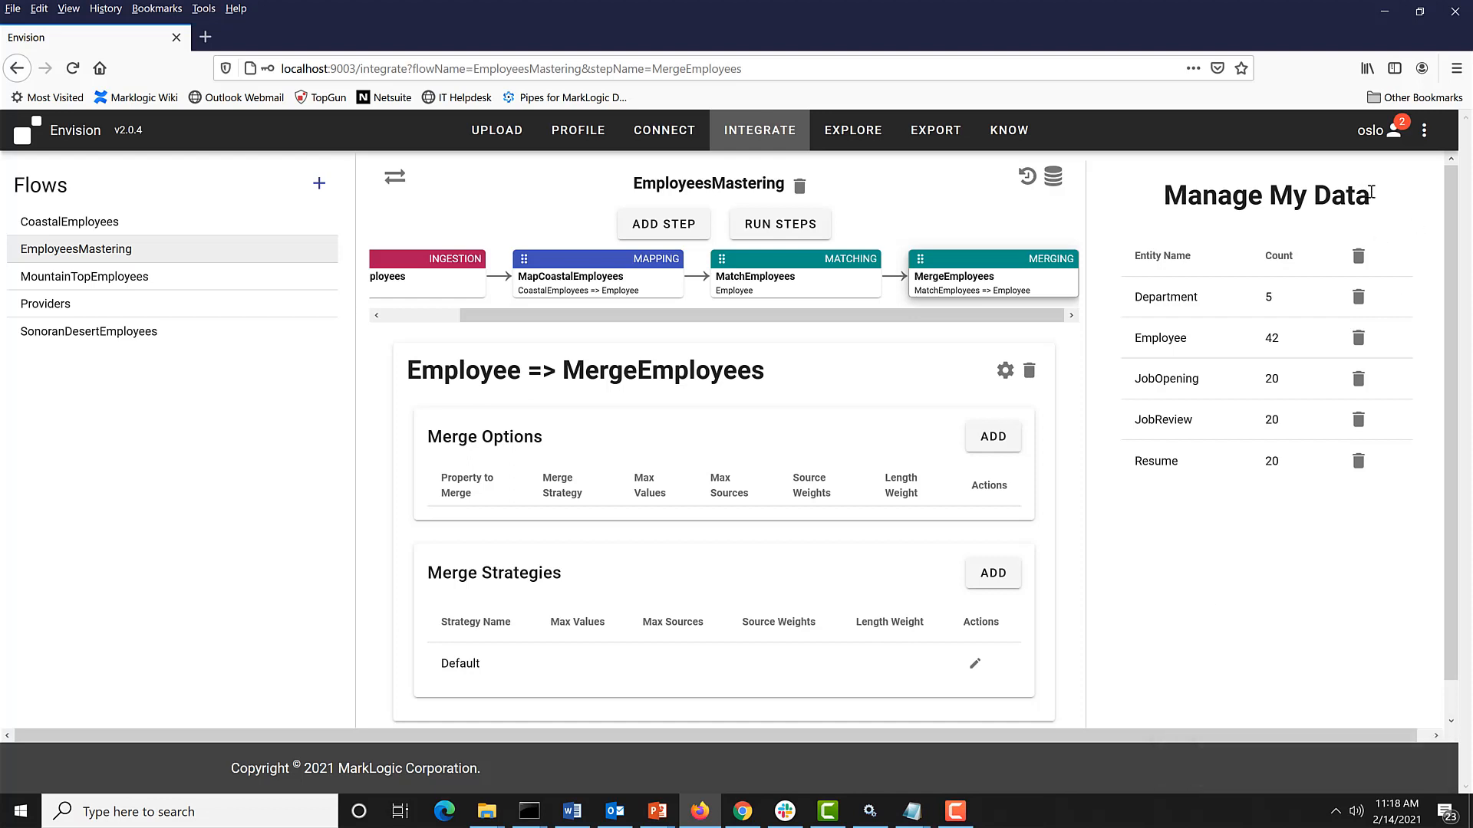
Step: Compare the records of the second potential employee match in the notifications and merge them
click(1424, 130)
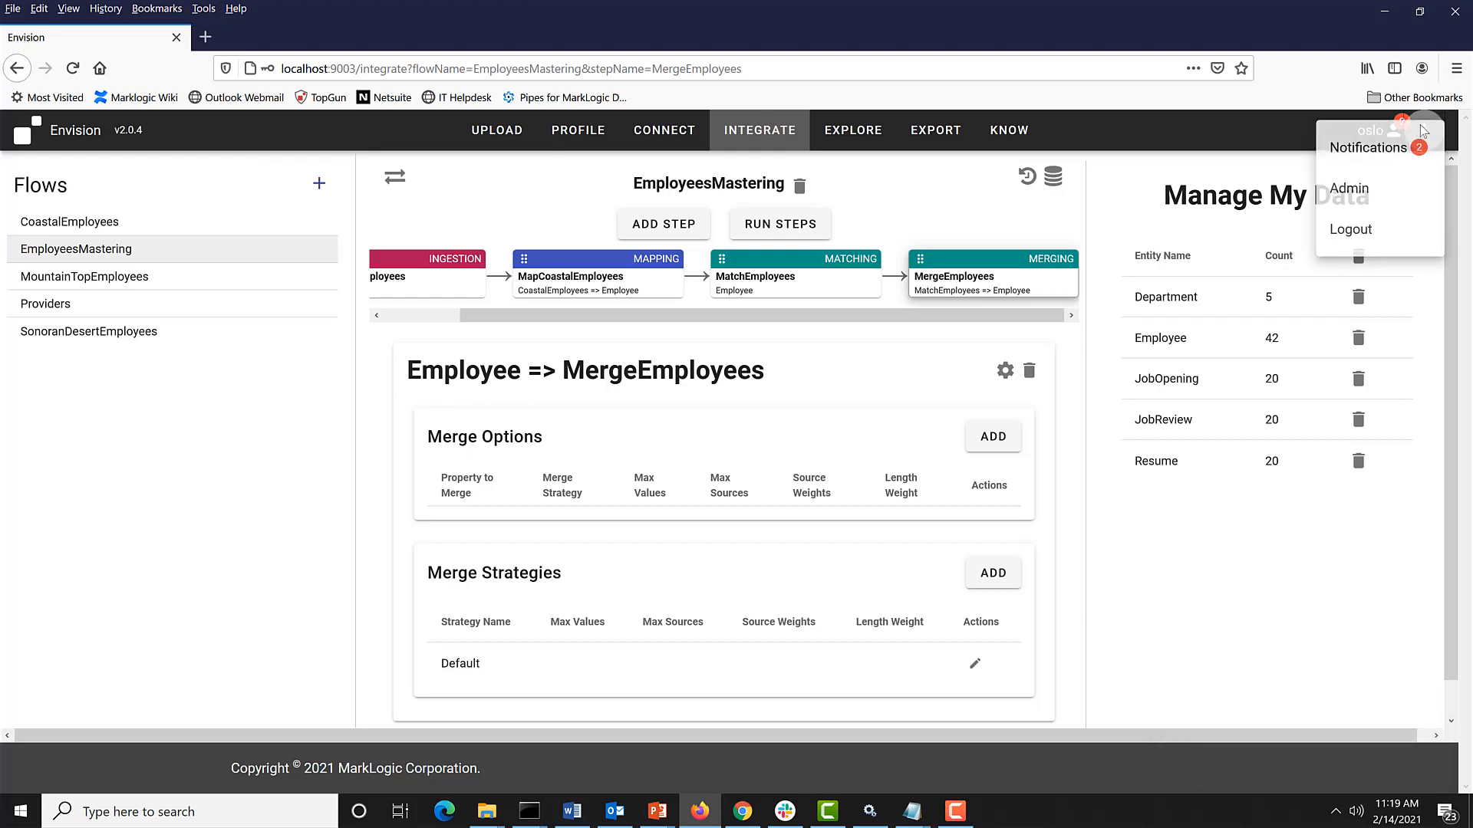
click(1390, 150)
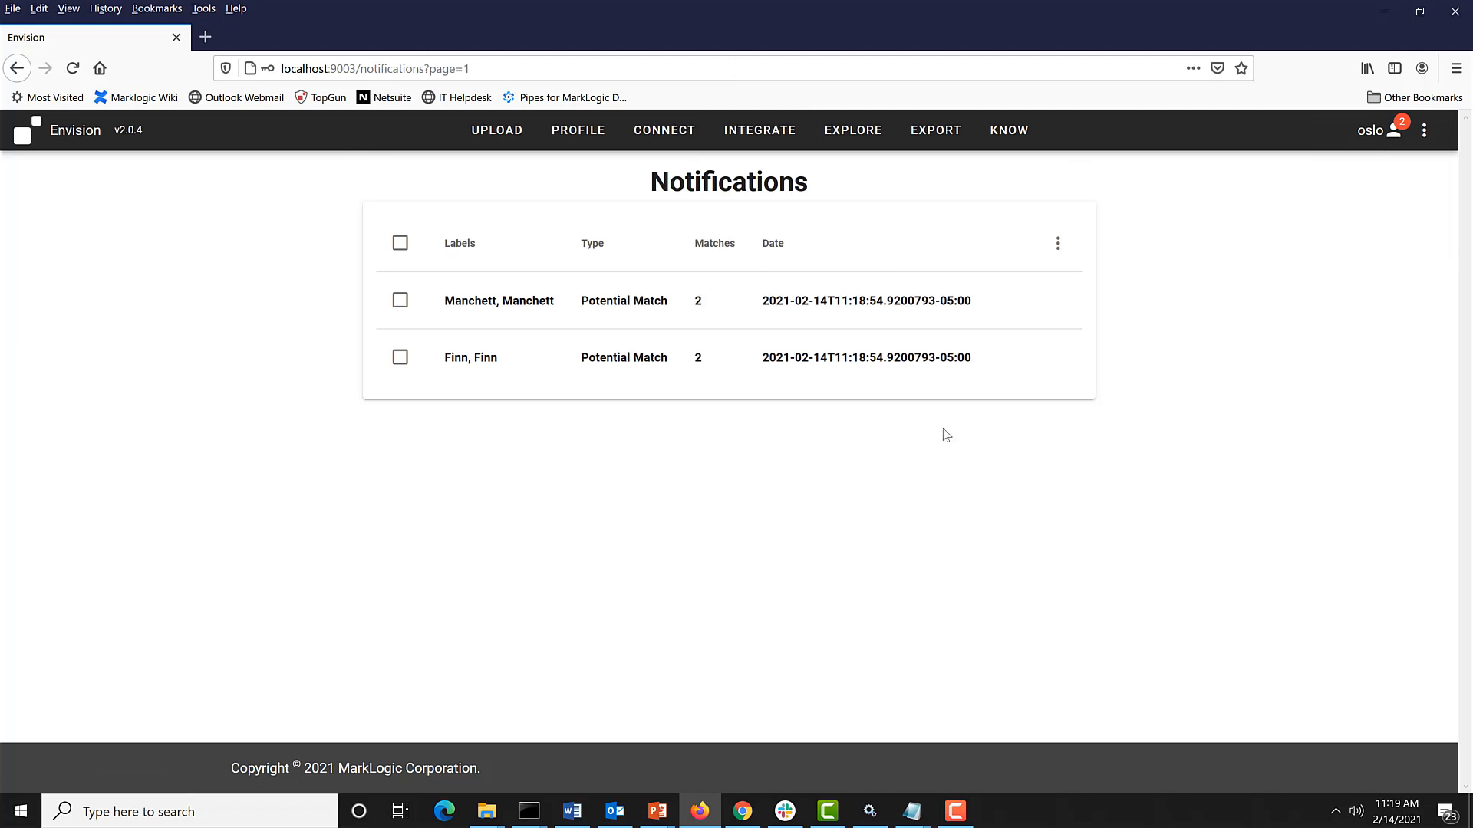
click(490, 366)
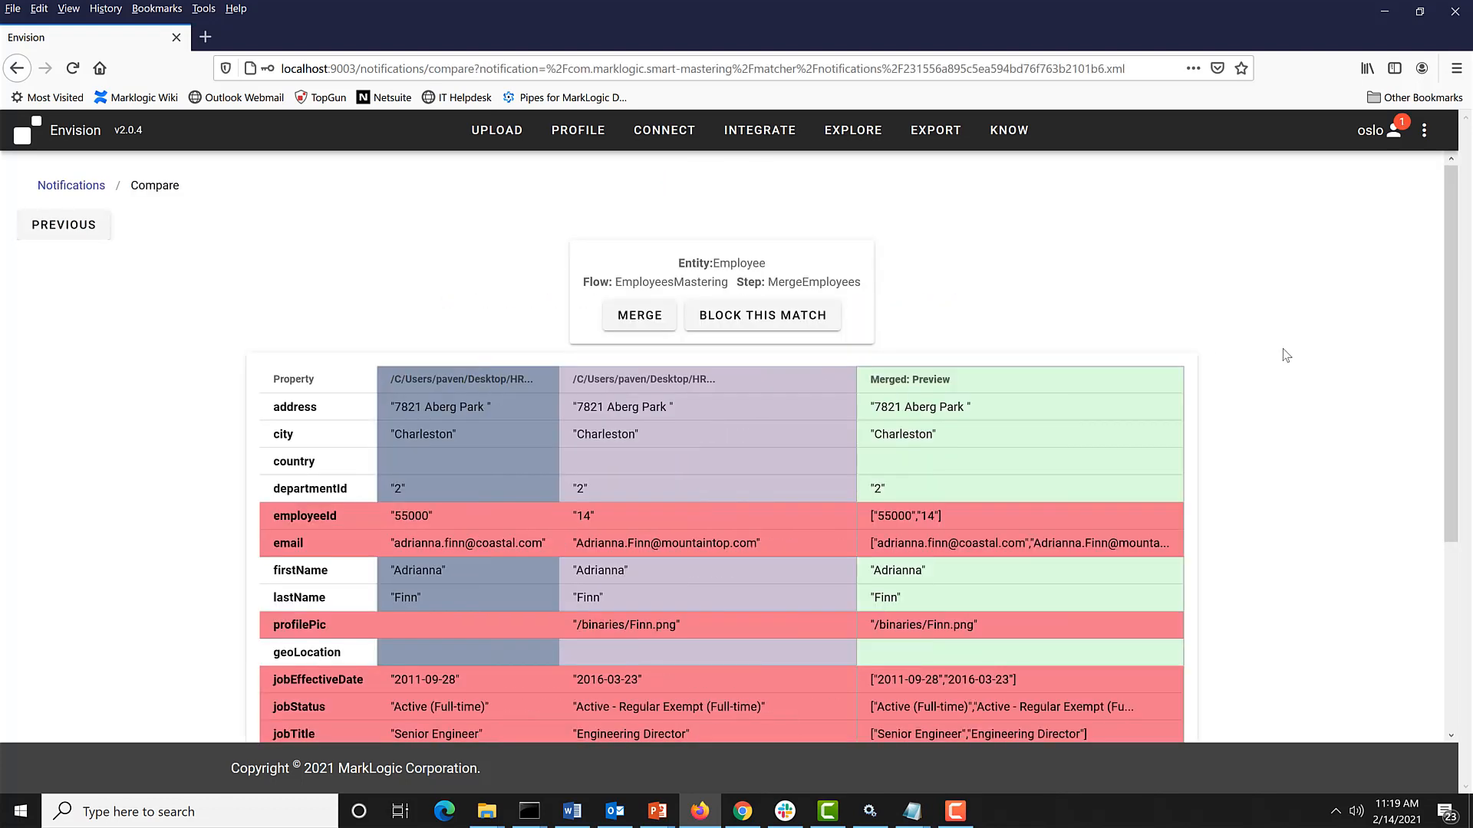
scroll(1286, 356, down, 1)
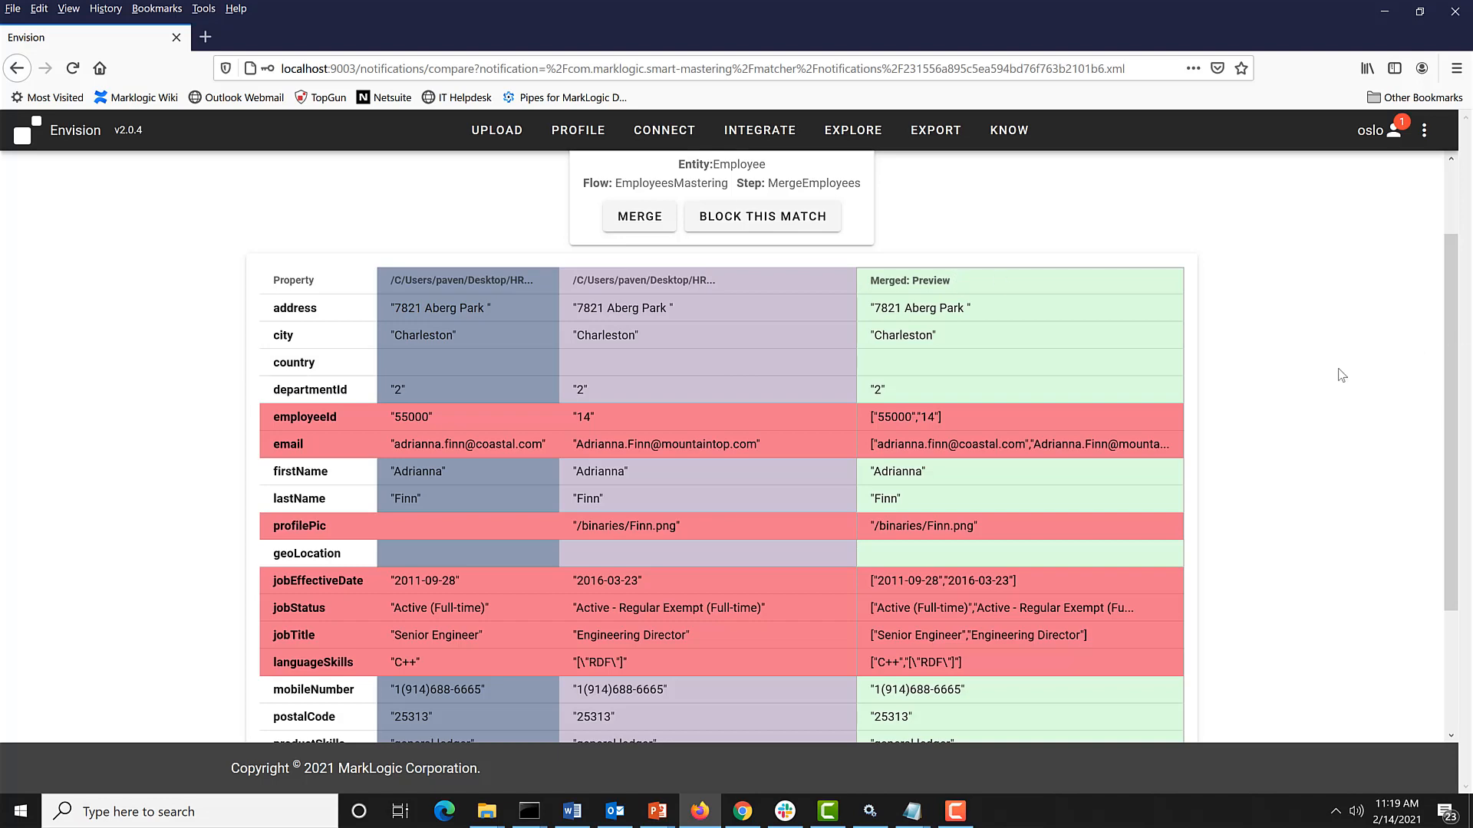
scroll(1339, 394, down, 1)
scroll(1338, 393, up, 2)
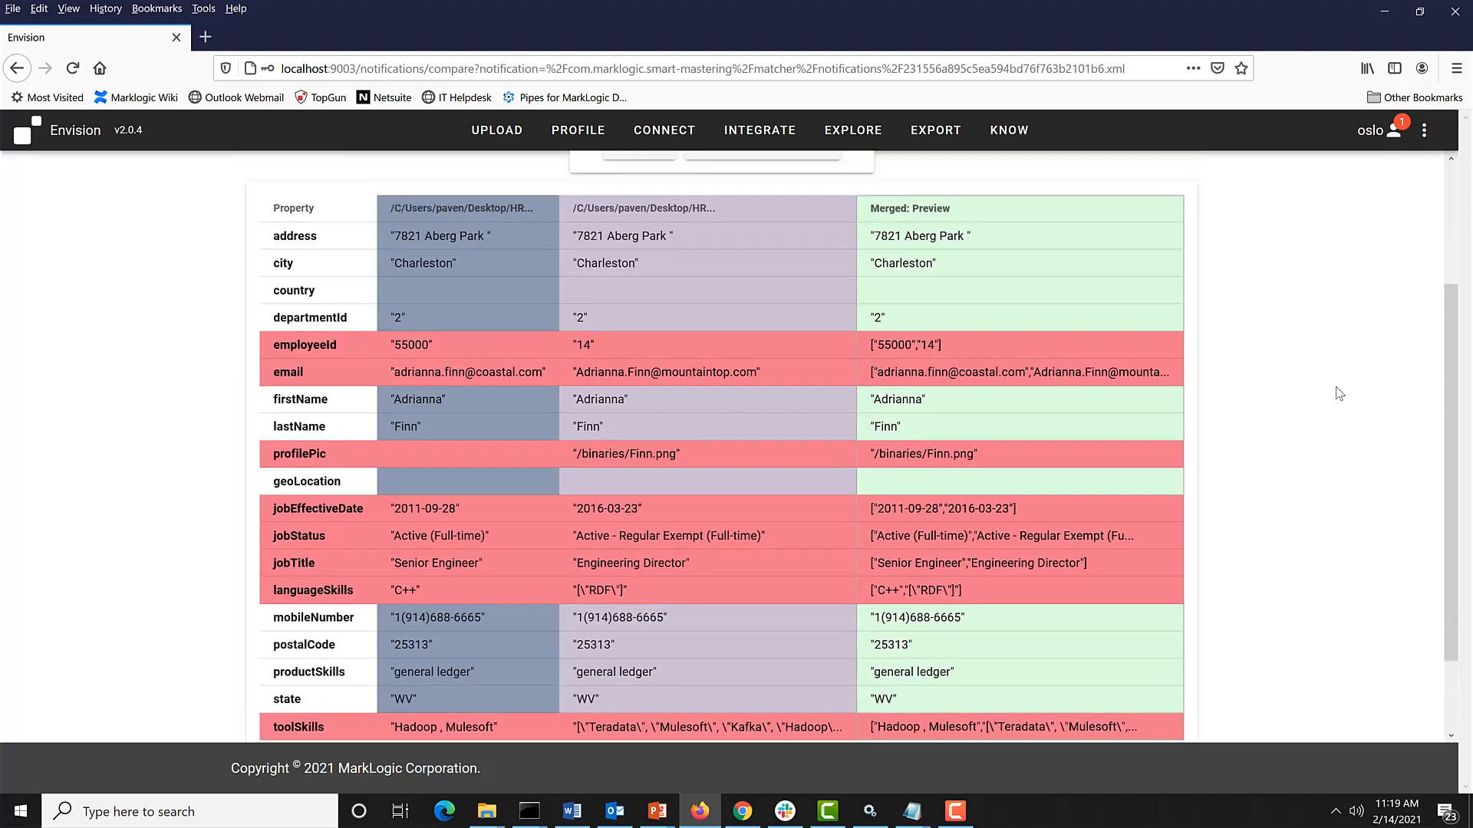
scroll(1339, 394, down, 1)
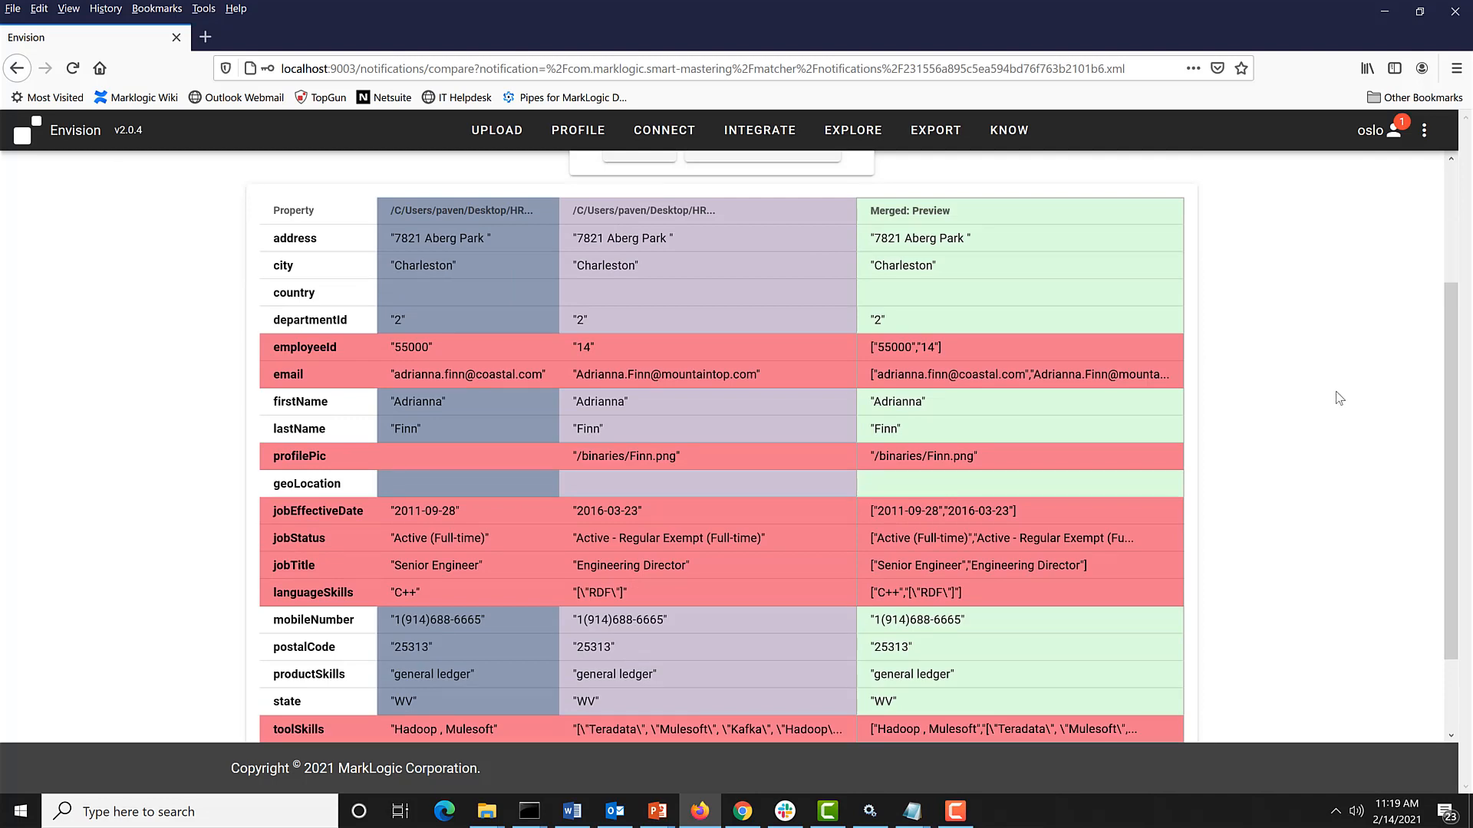
scroll(1339, 398, up, 1)
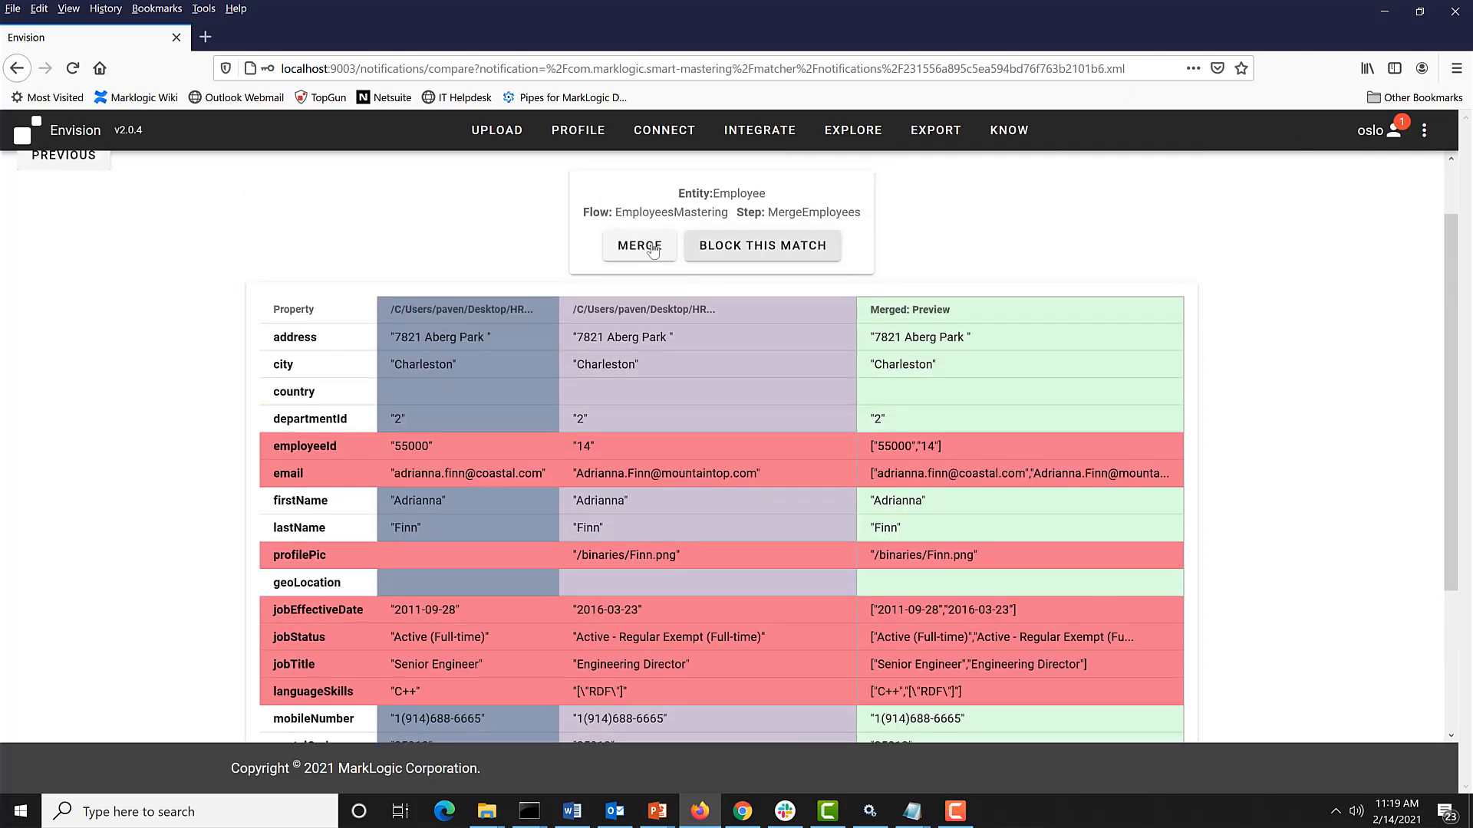
click(640, 245)
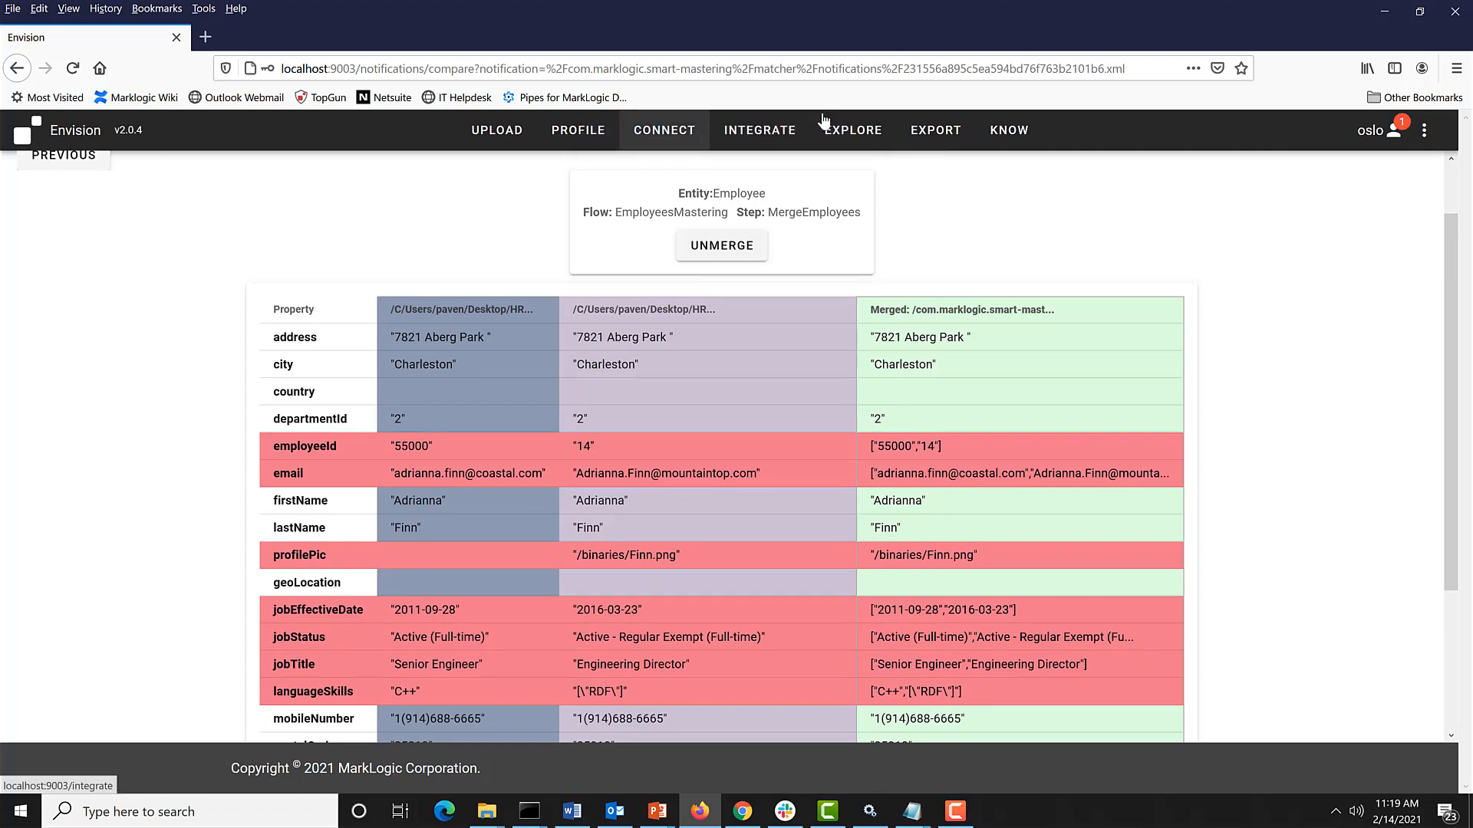
Step: Examine the merged Employee node's combined properties in the Explore graph
click(850, 133)
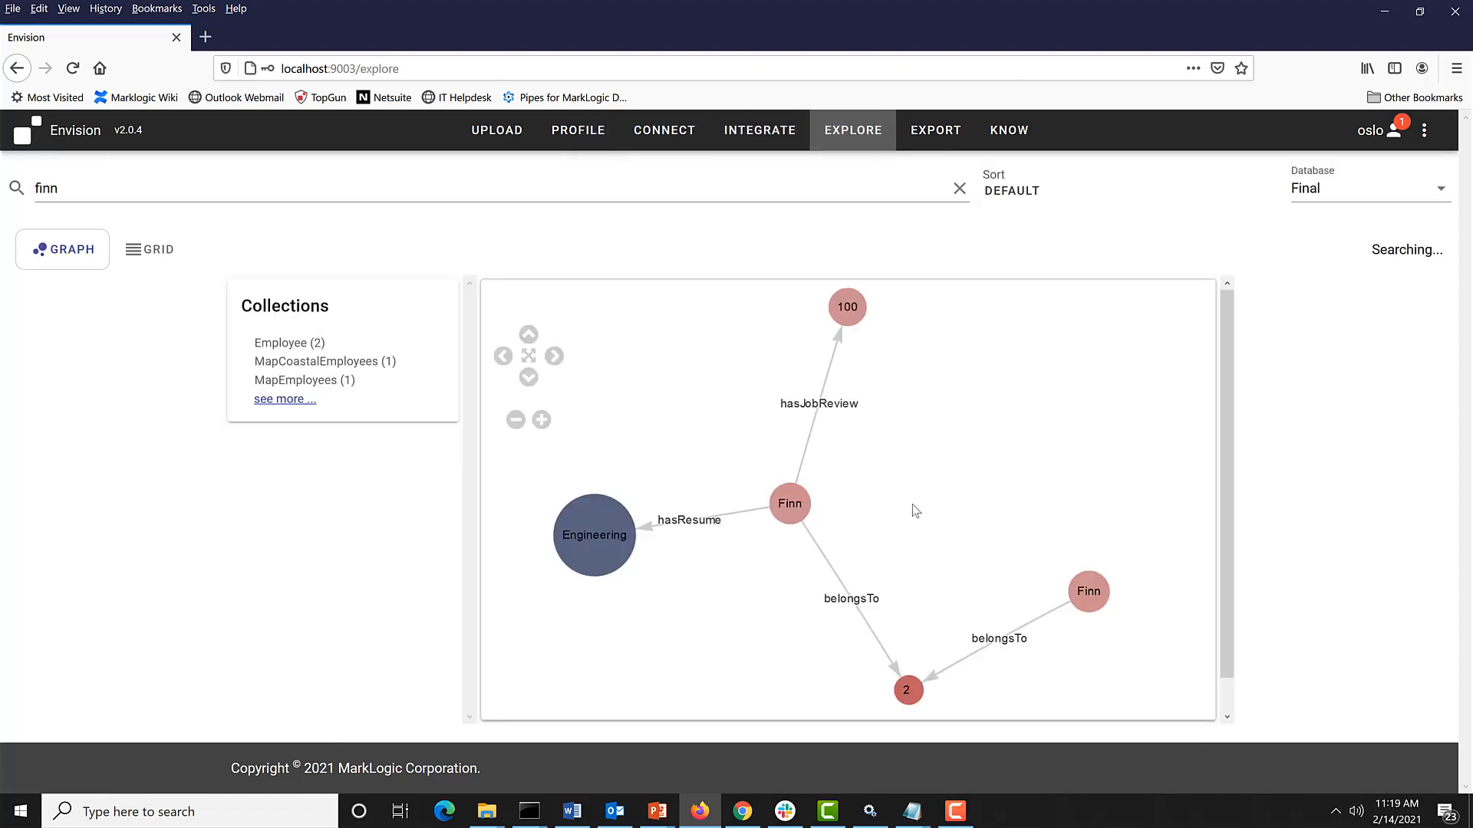
click(173, 194)
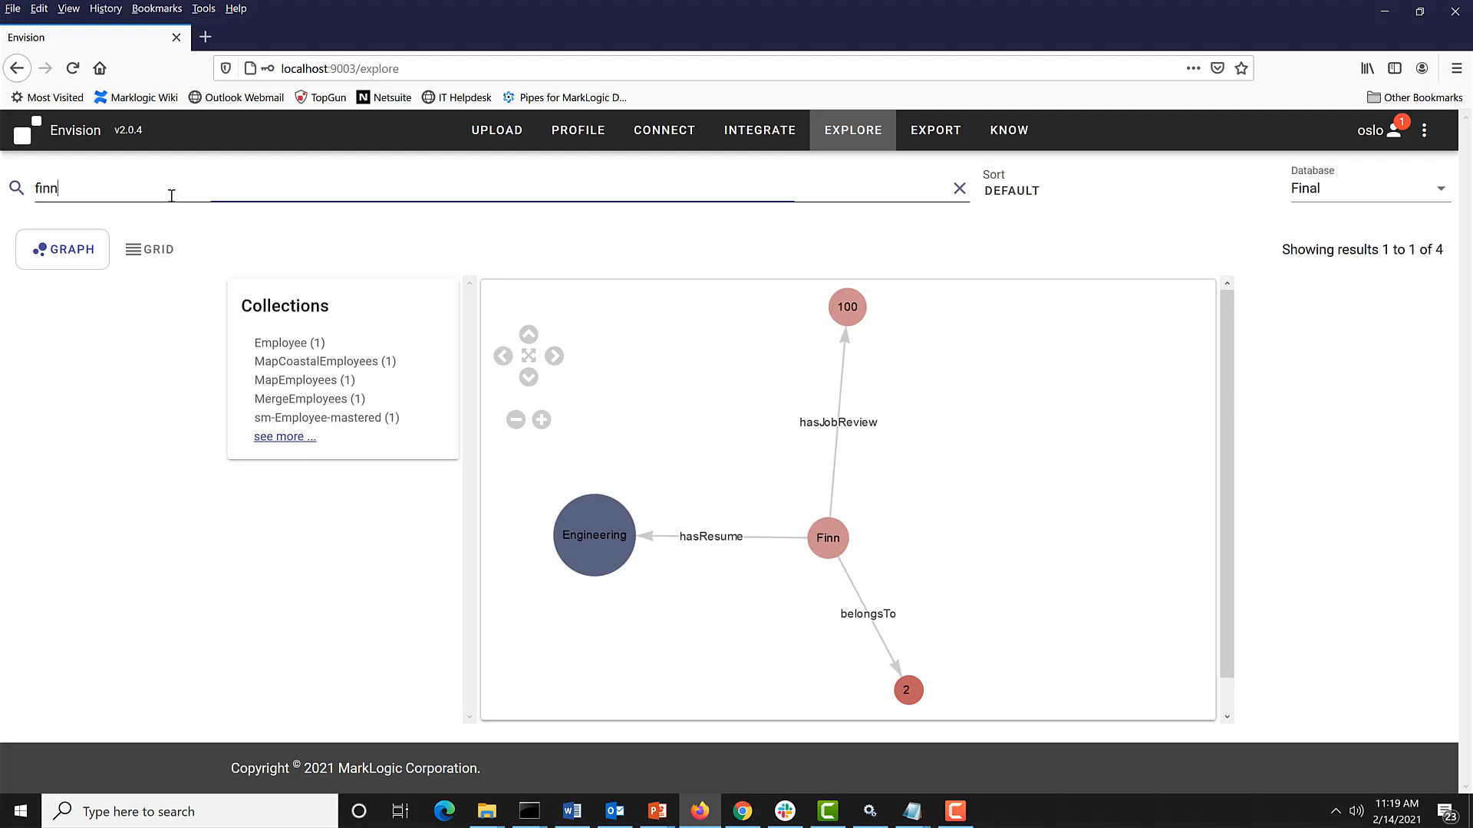
click(827, 542)
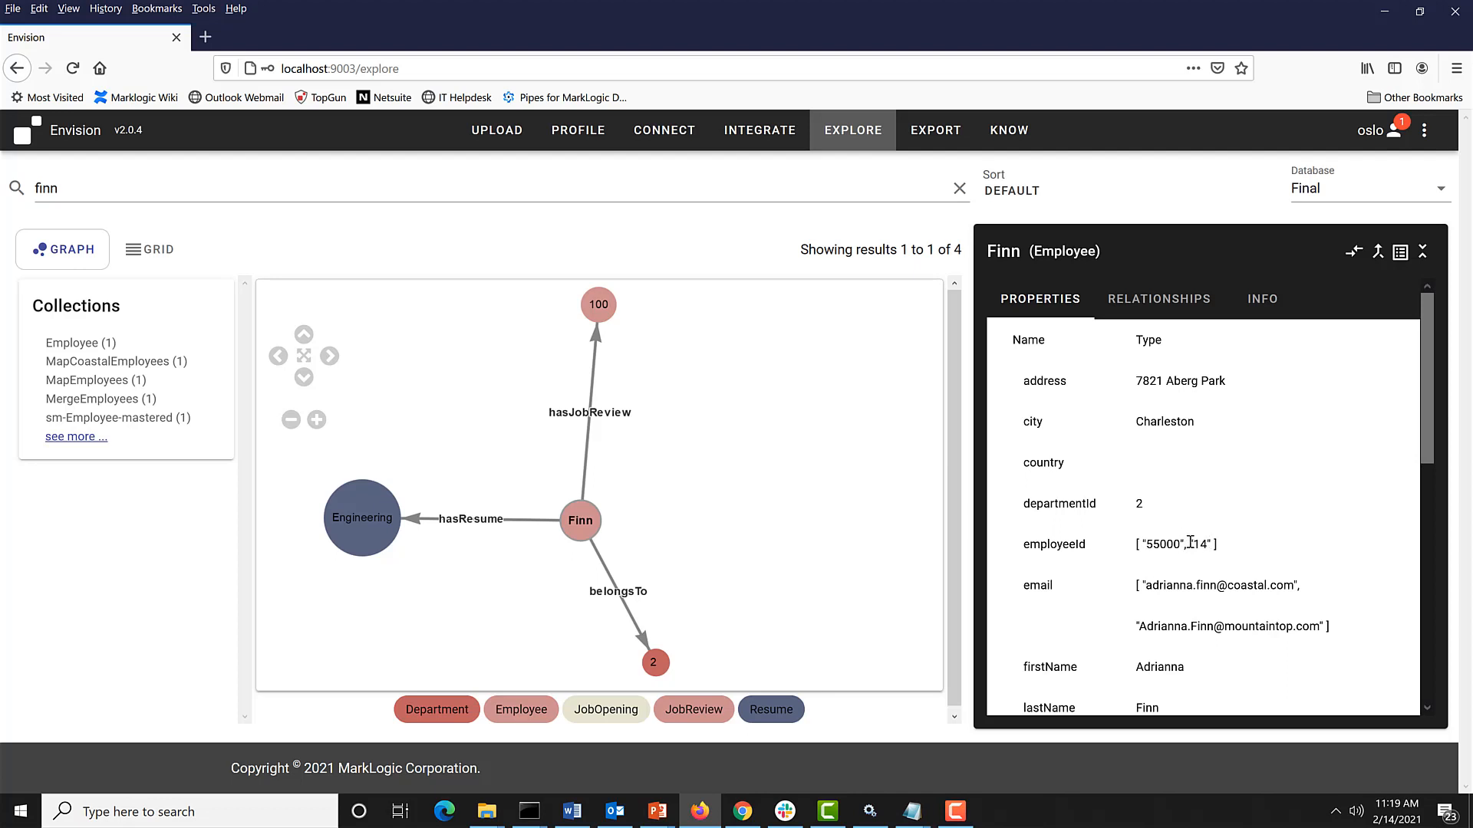
scroll(1191, 543, down, 2)
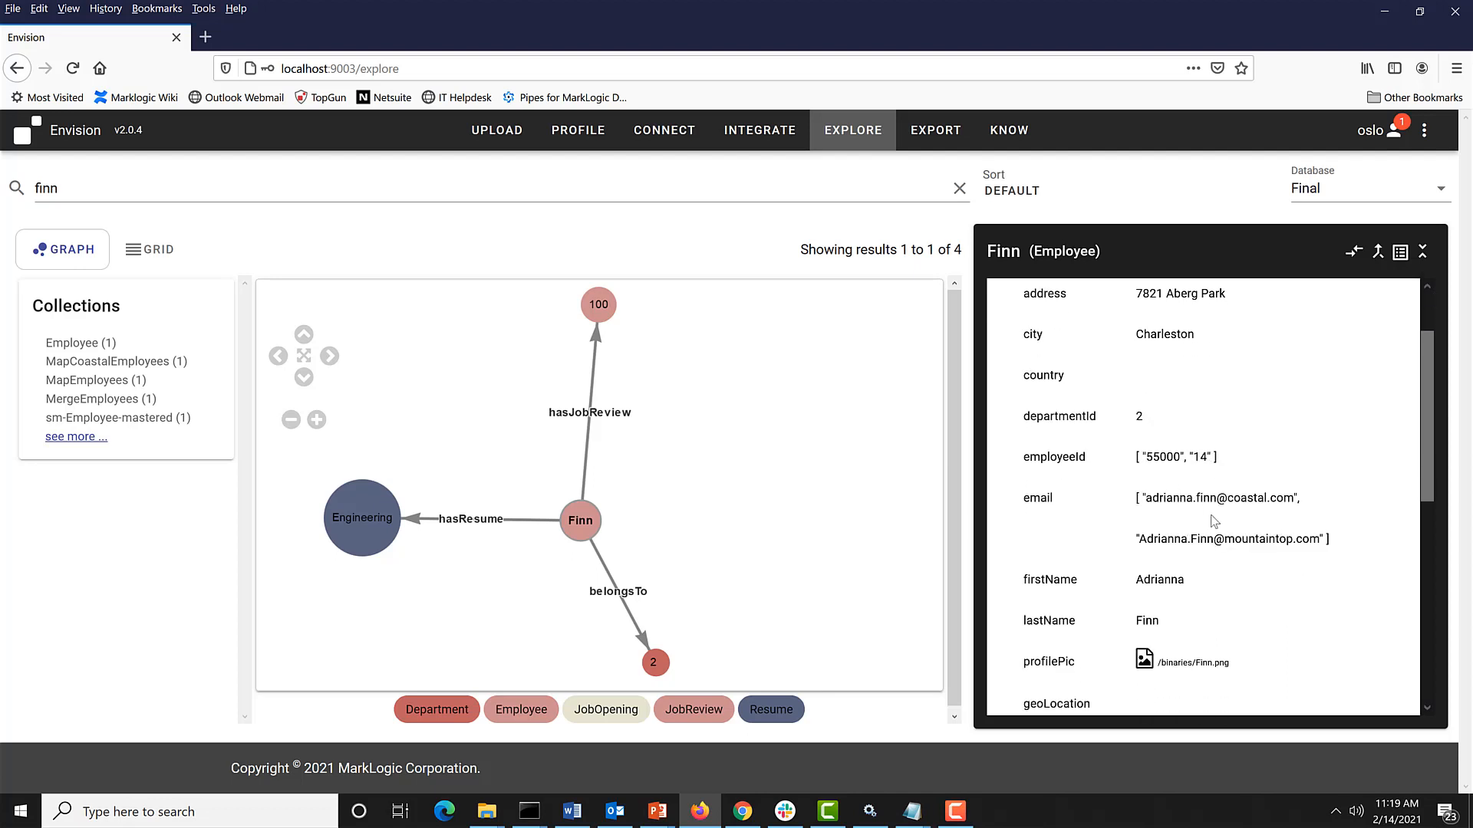
scroll(1212, 500, down, 2)
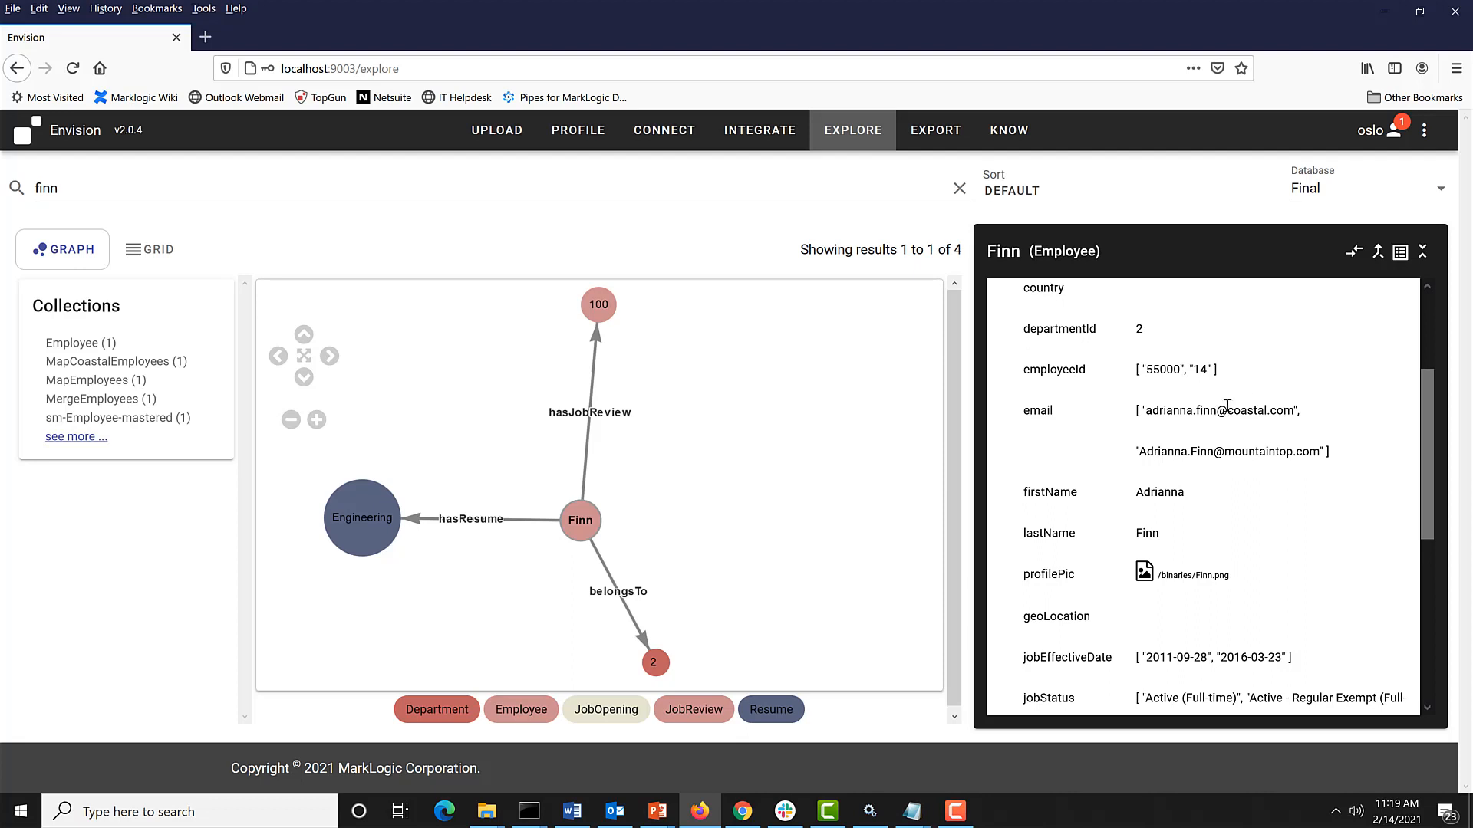
scroll(1223, 415, down, 1)
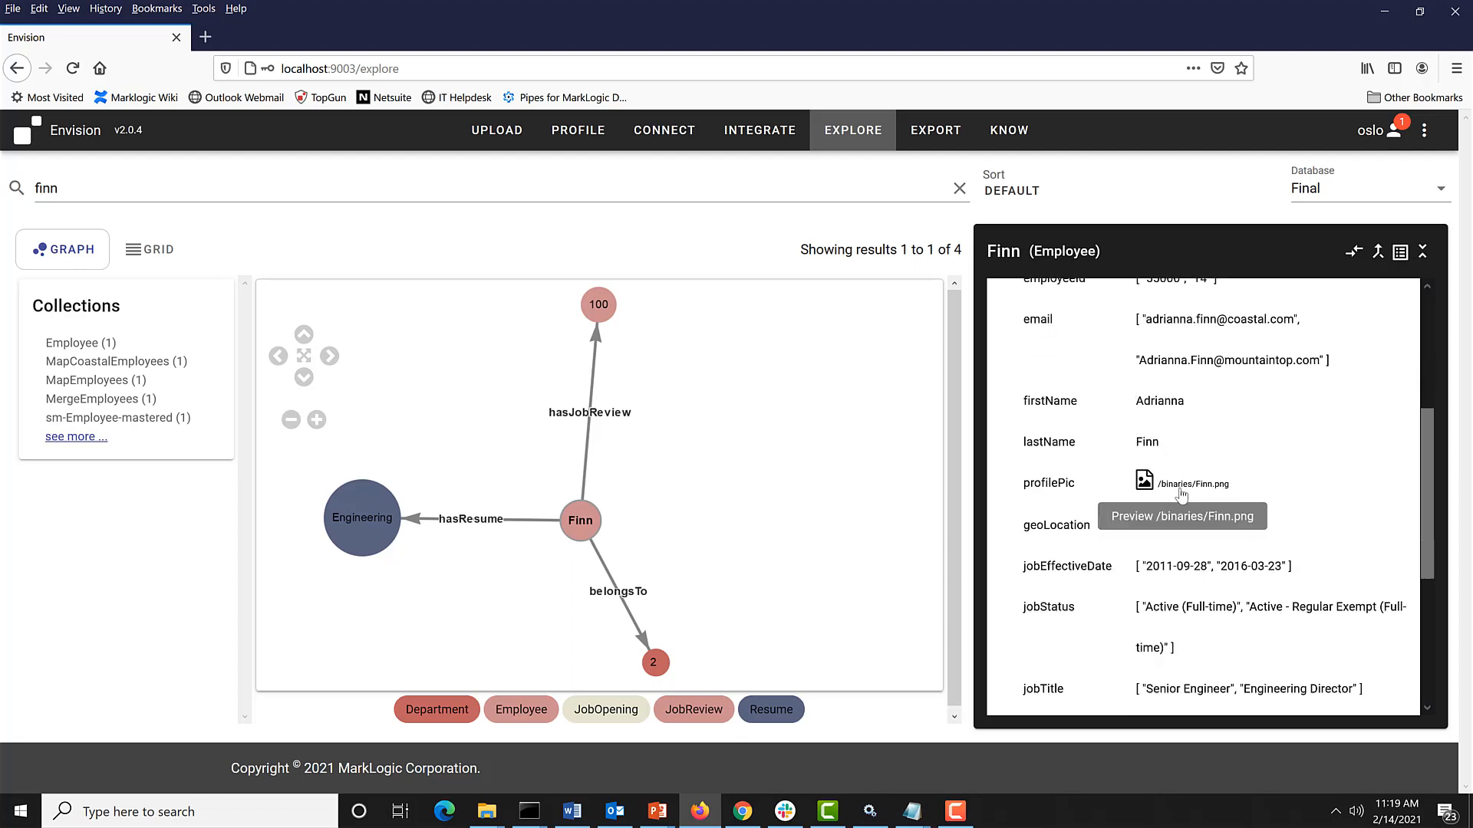
scroll(1220, 537, down, 2)
scroll(1252, 575, up, 1)
scroll(1253, 575, up, 4)
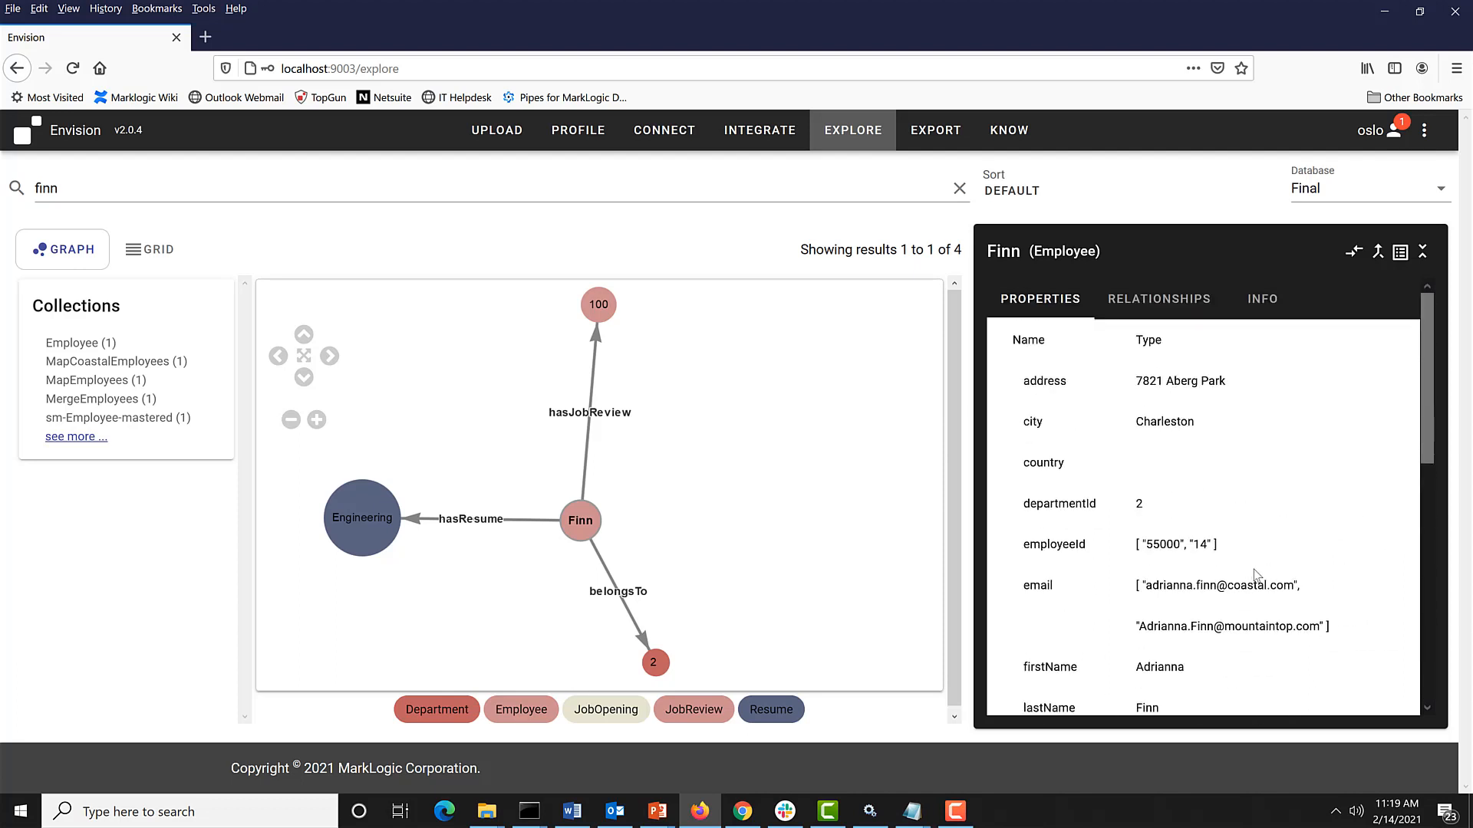
Step: Compare the records of the first potential employee match in the notifications and block this match
click(1424, 136)
click(1381, 150)
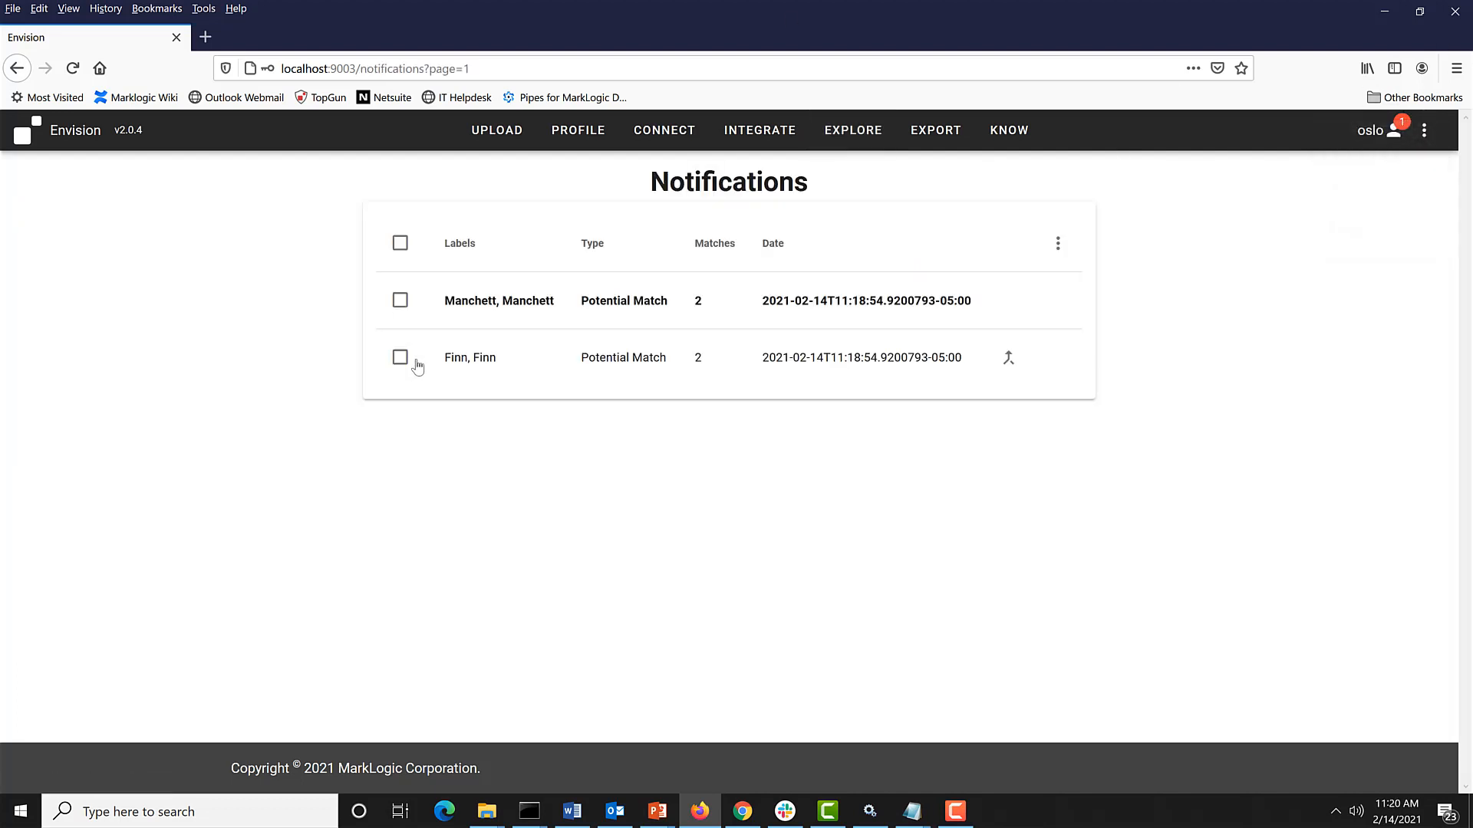
click(508, 299)
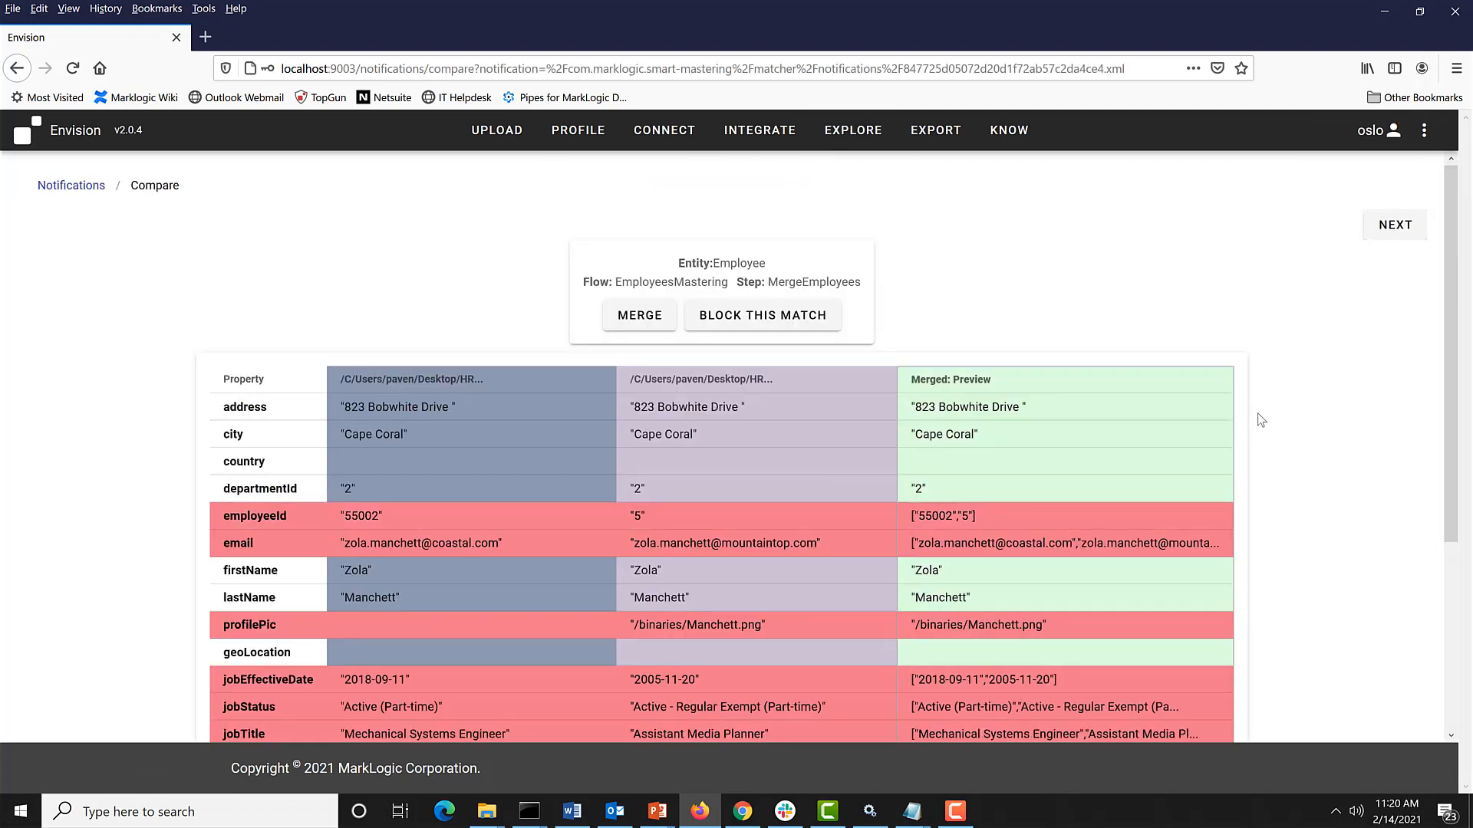
scroll(1261, 419, down, 2)
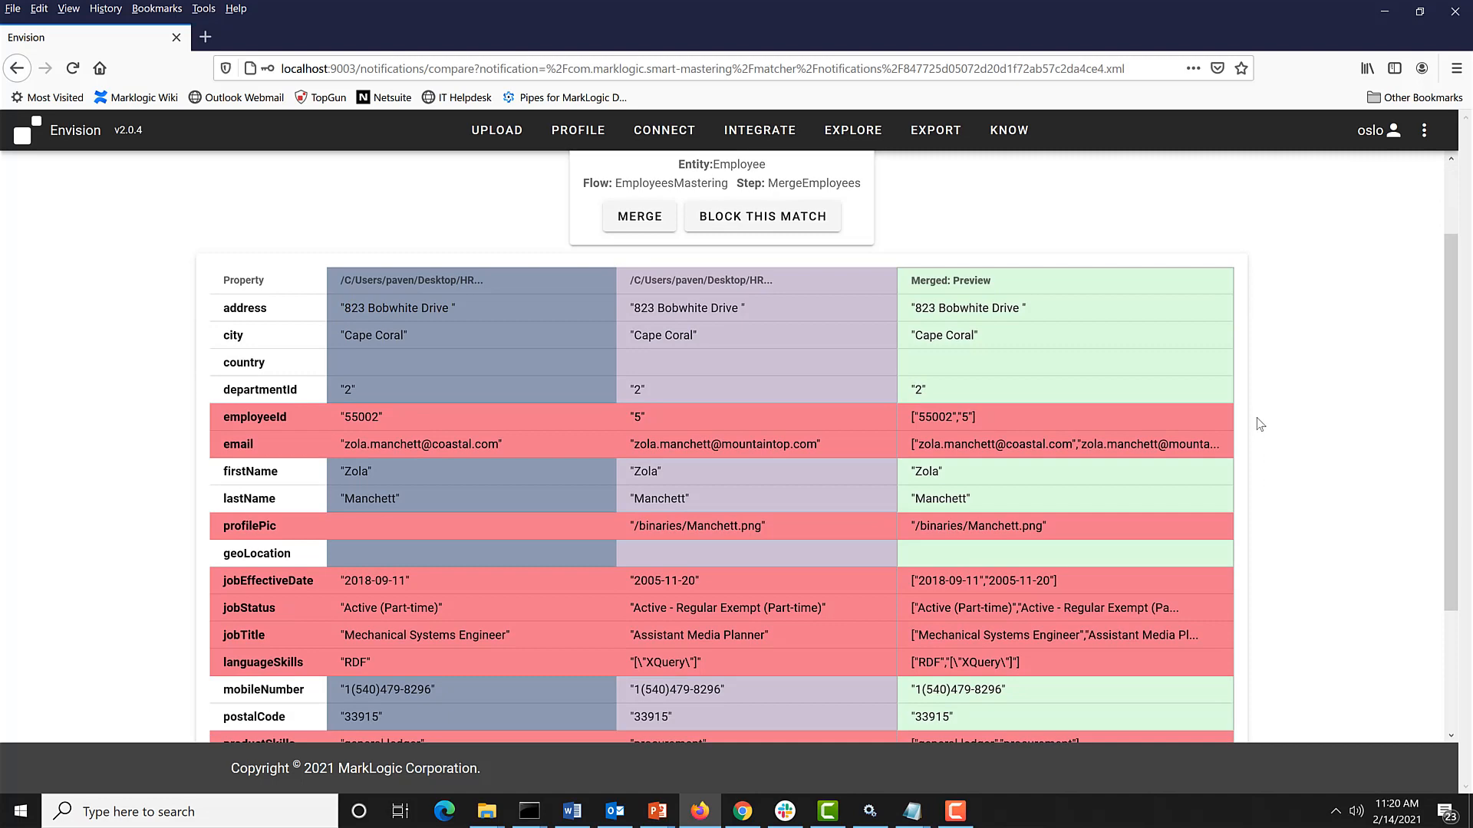
scroll(1256, 418, up, 2)
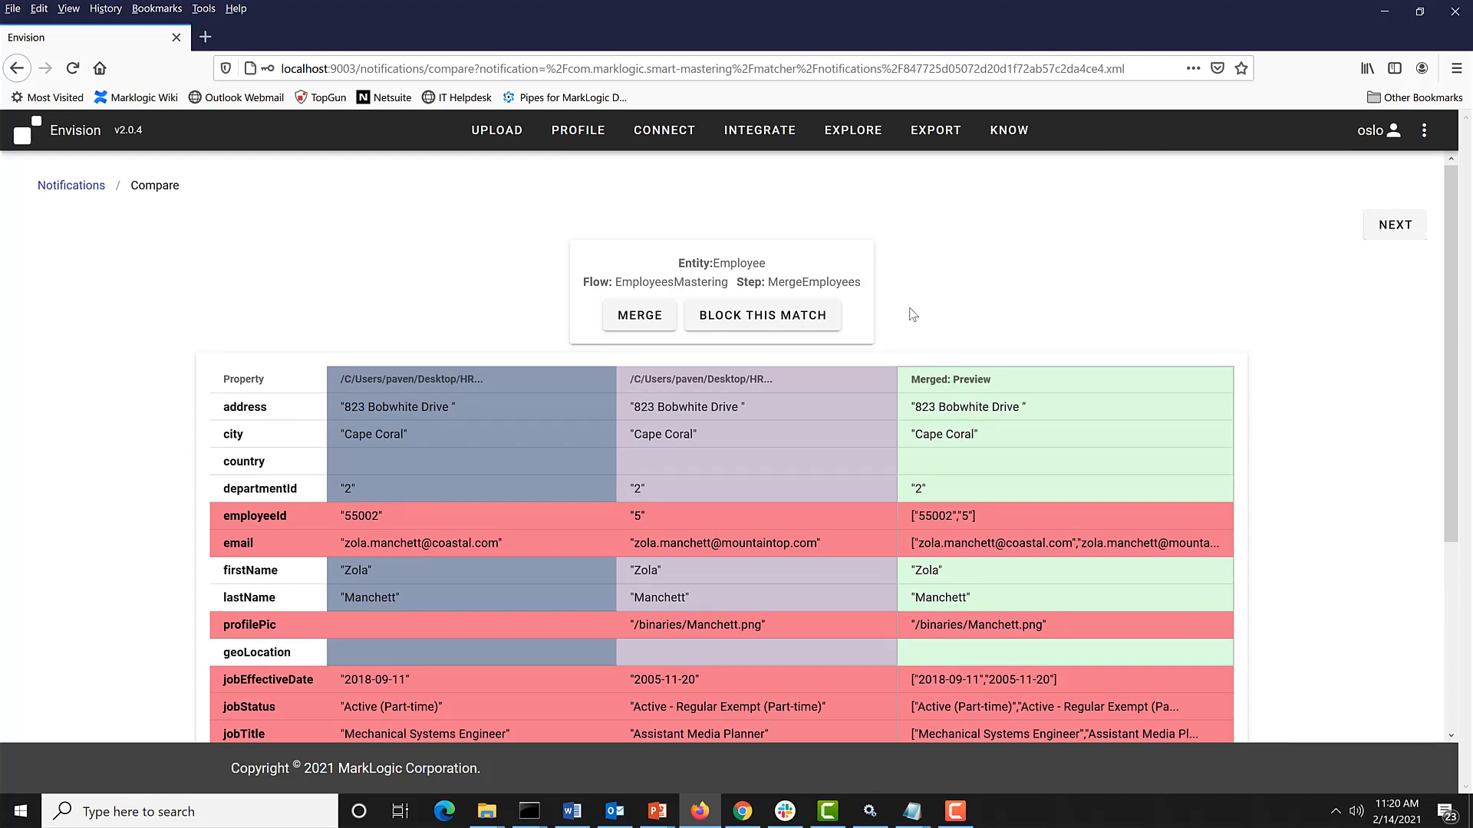
click(822, 317)
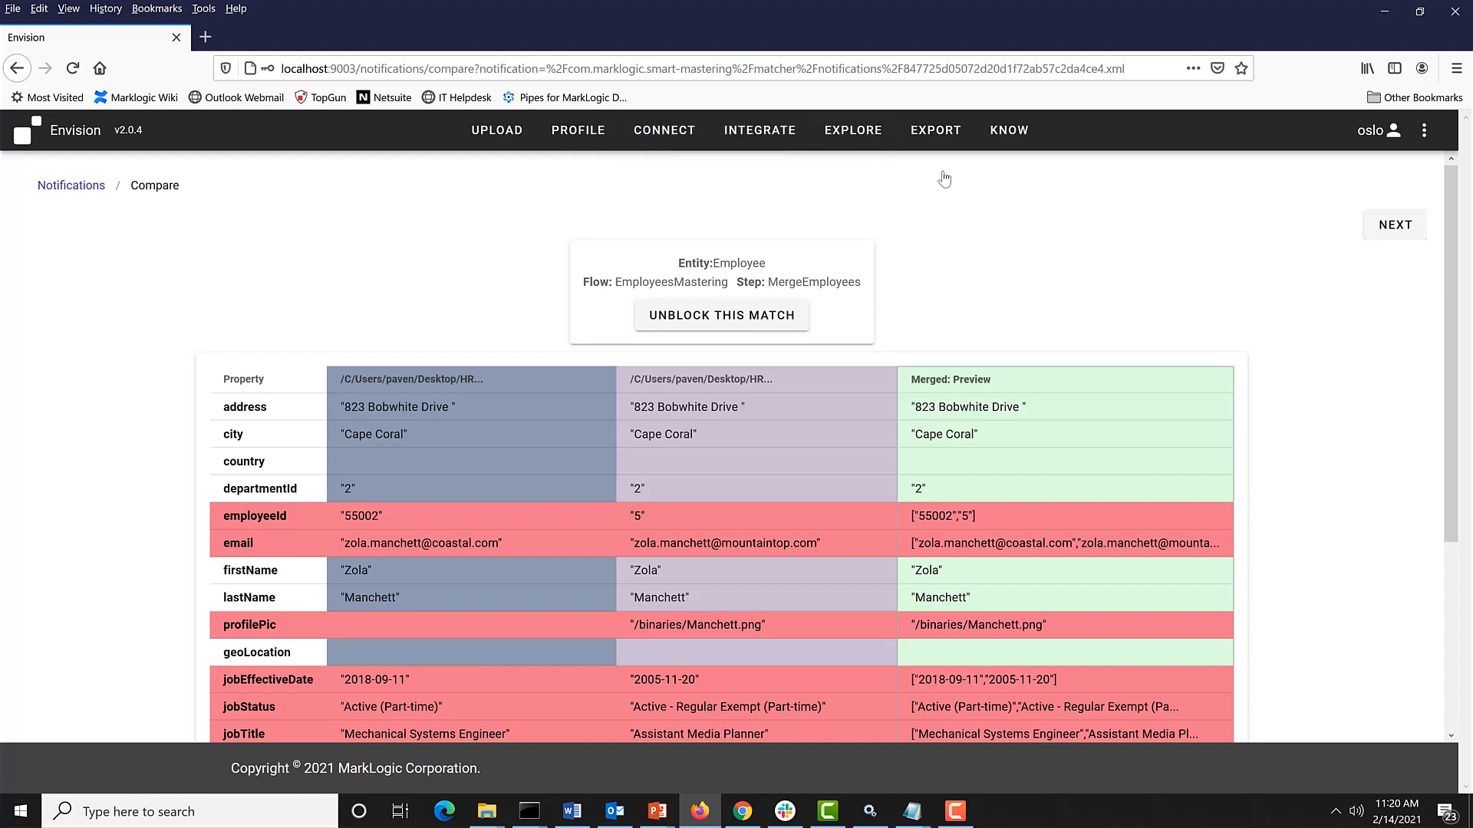
Step: Unmerge the merged Employee entity from its node in the Explore graph
click(853, 130)
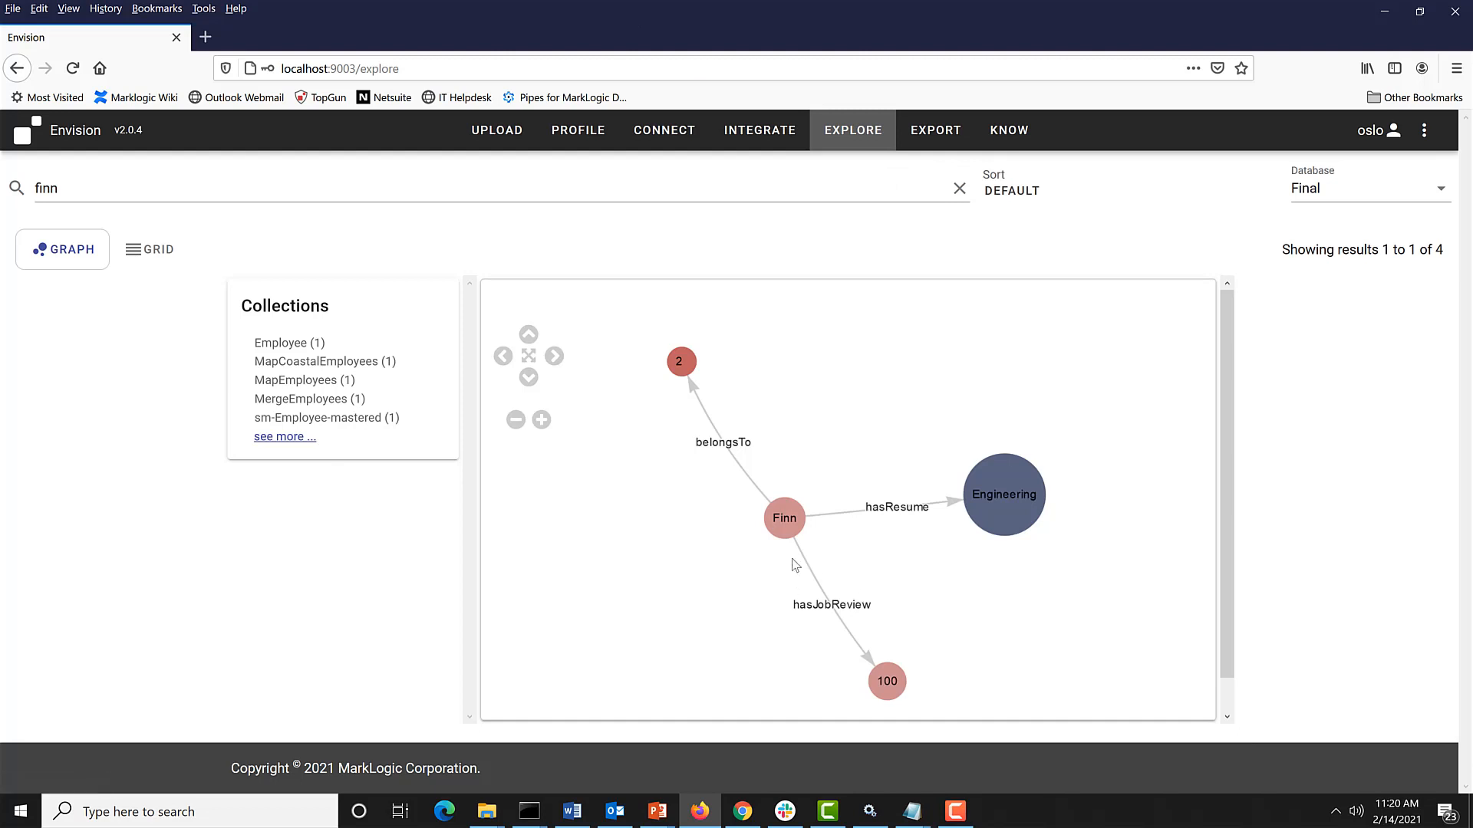
click(793, 531)
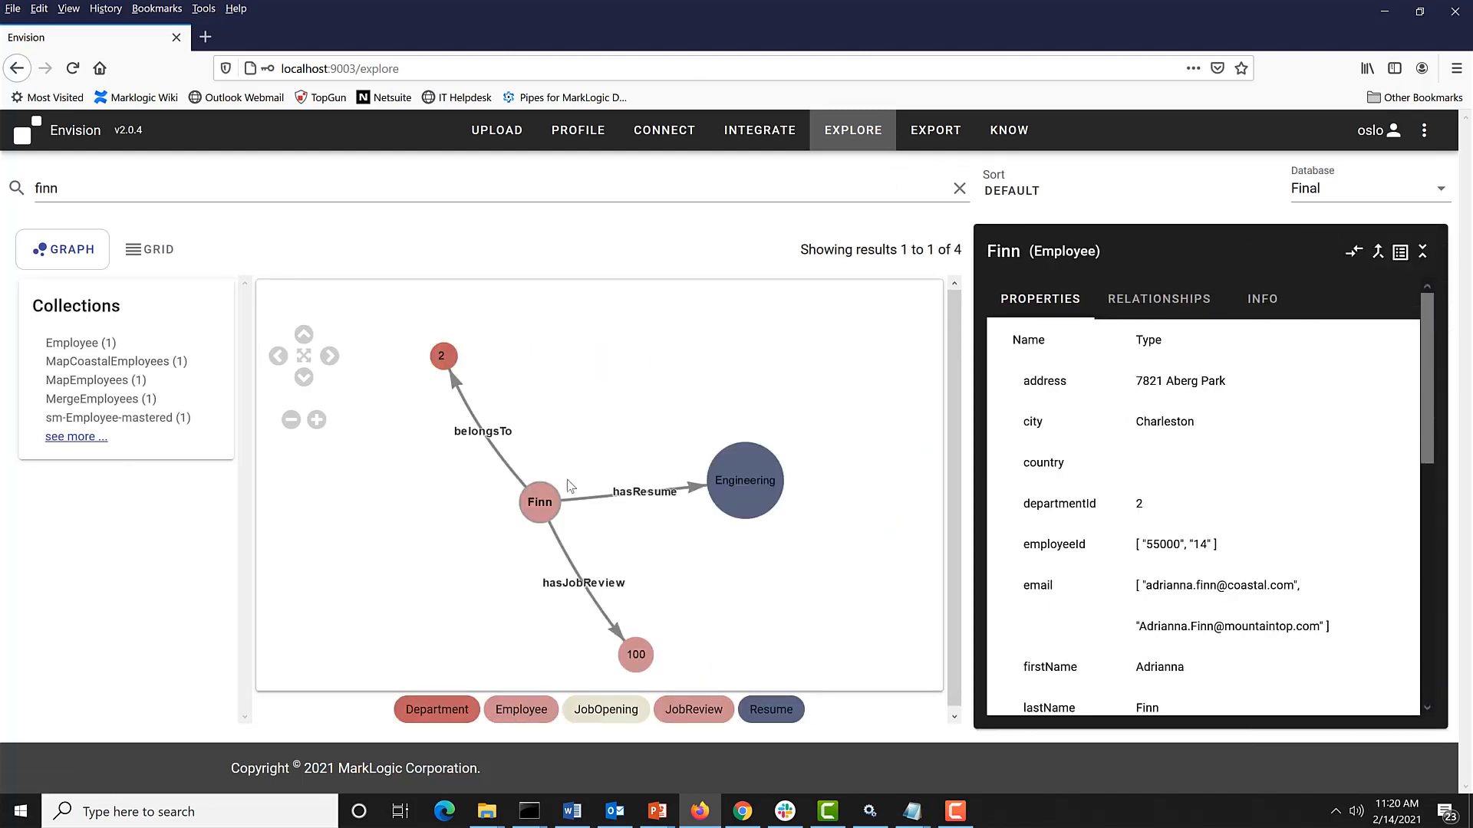
click(445, 370)
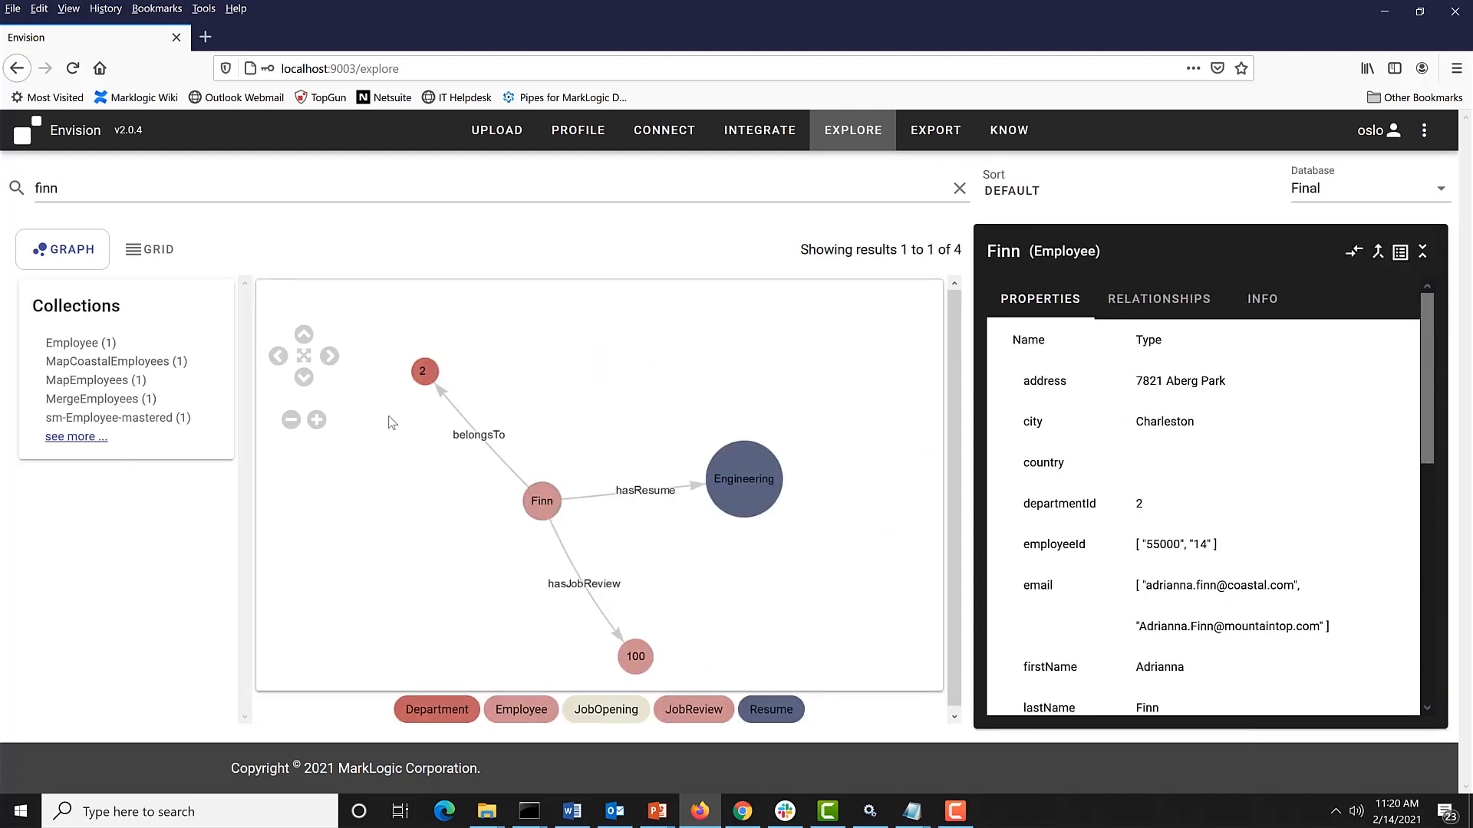
click(546, 506)
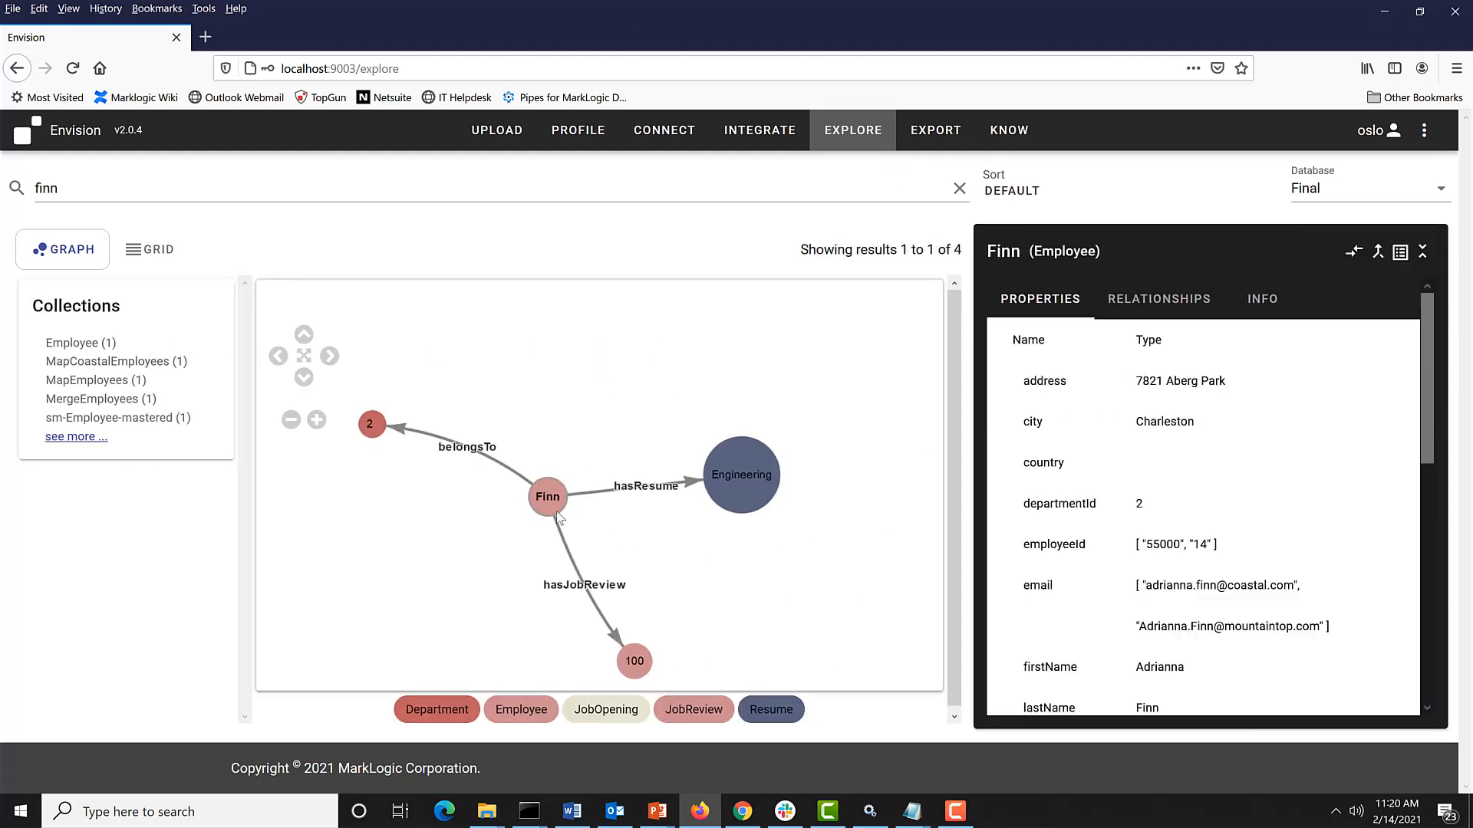
click(1378, 253)
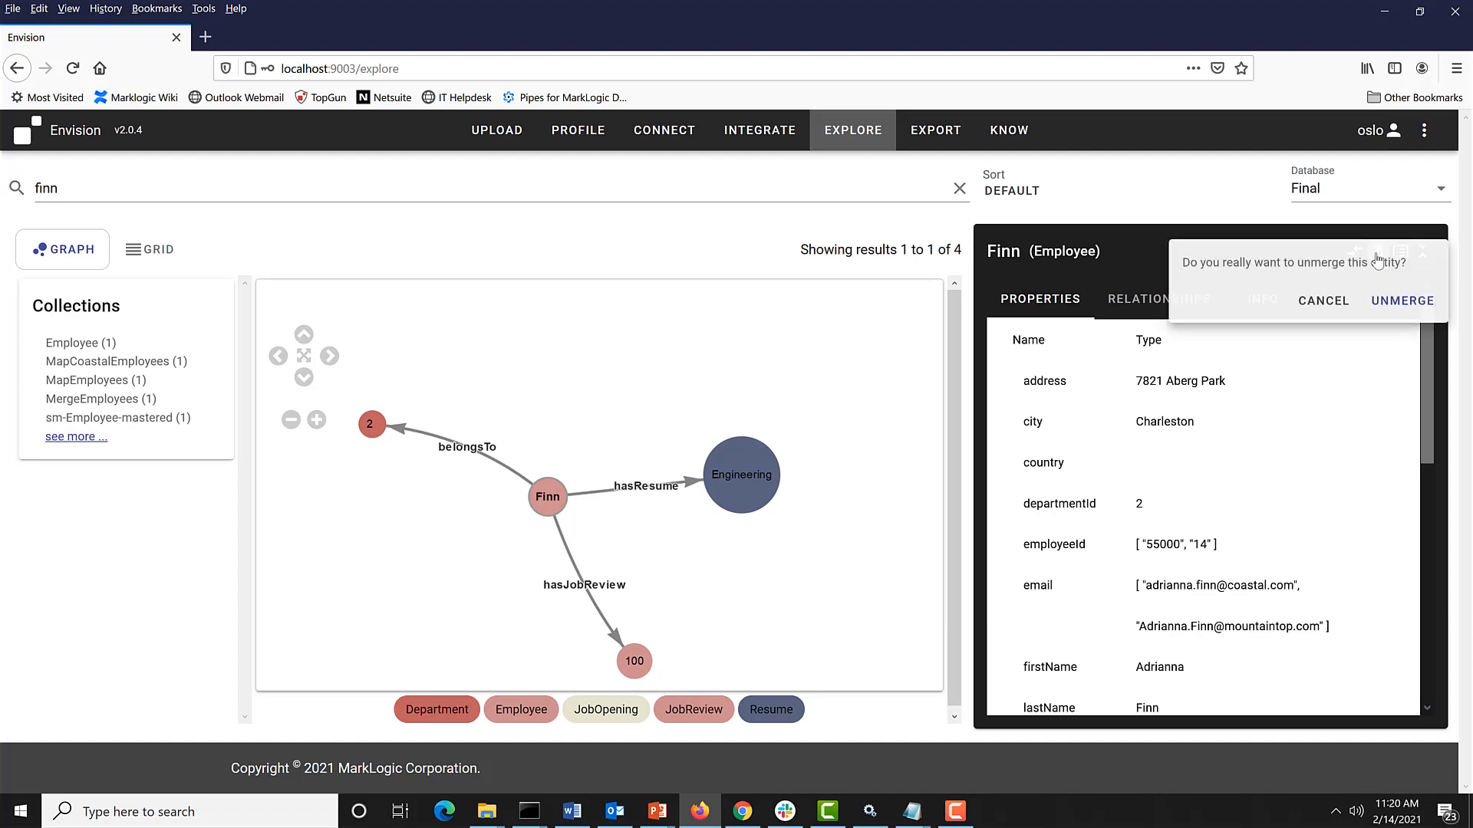
click(1392, 303)
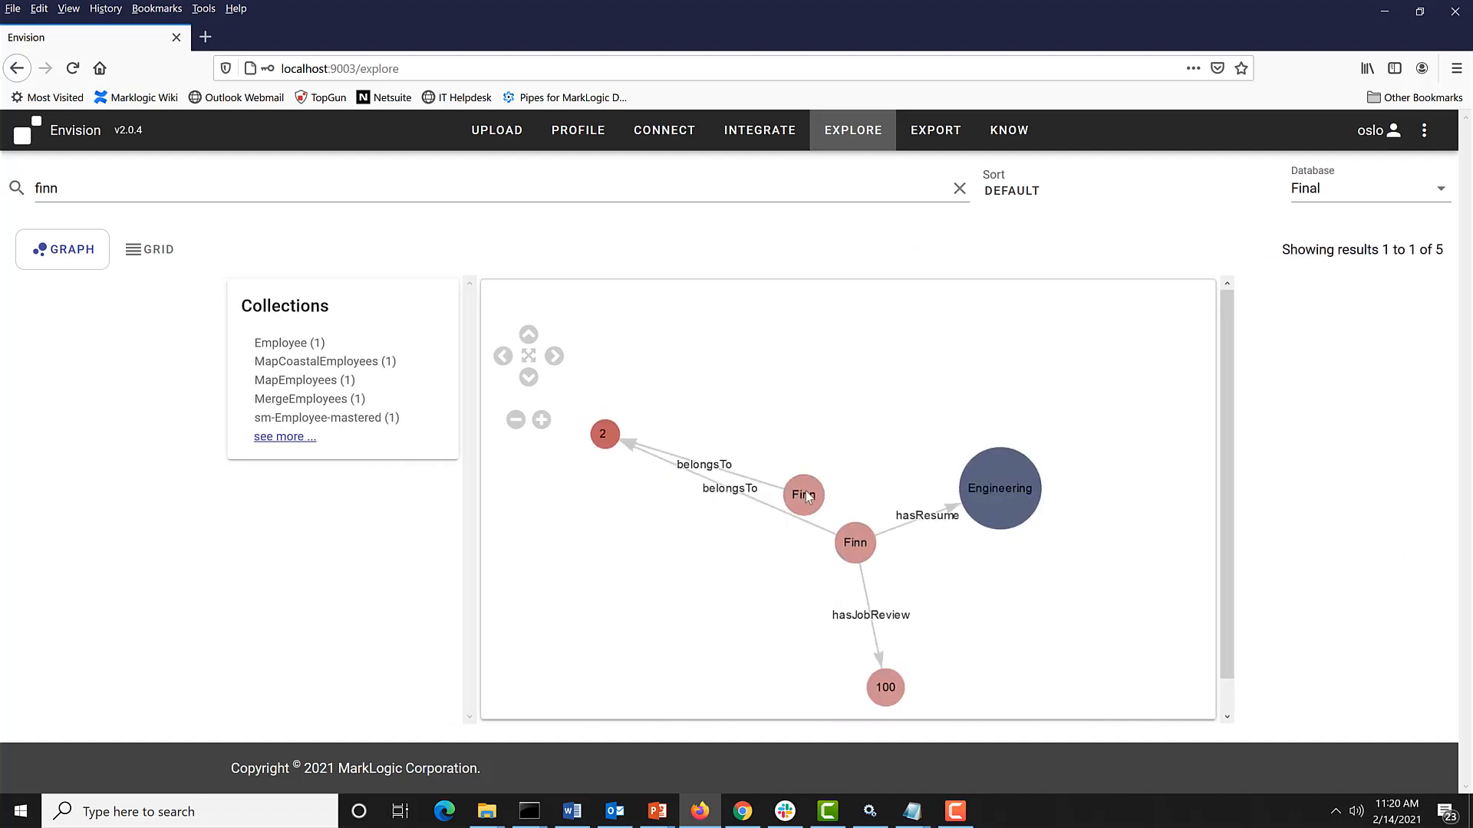
Step: Inspect the properties and the provenance history of the separated Coastal Employee node
click(806, 496)
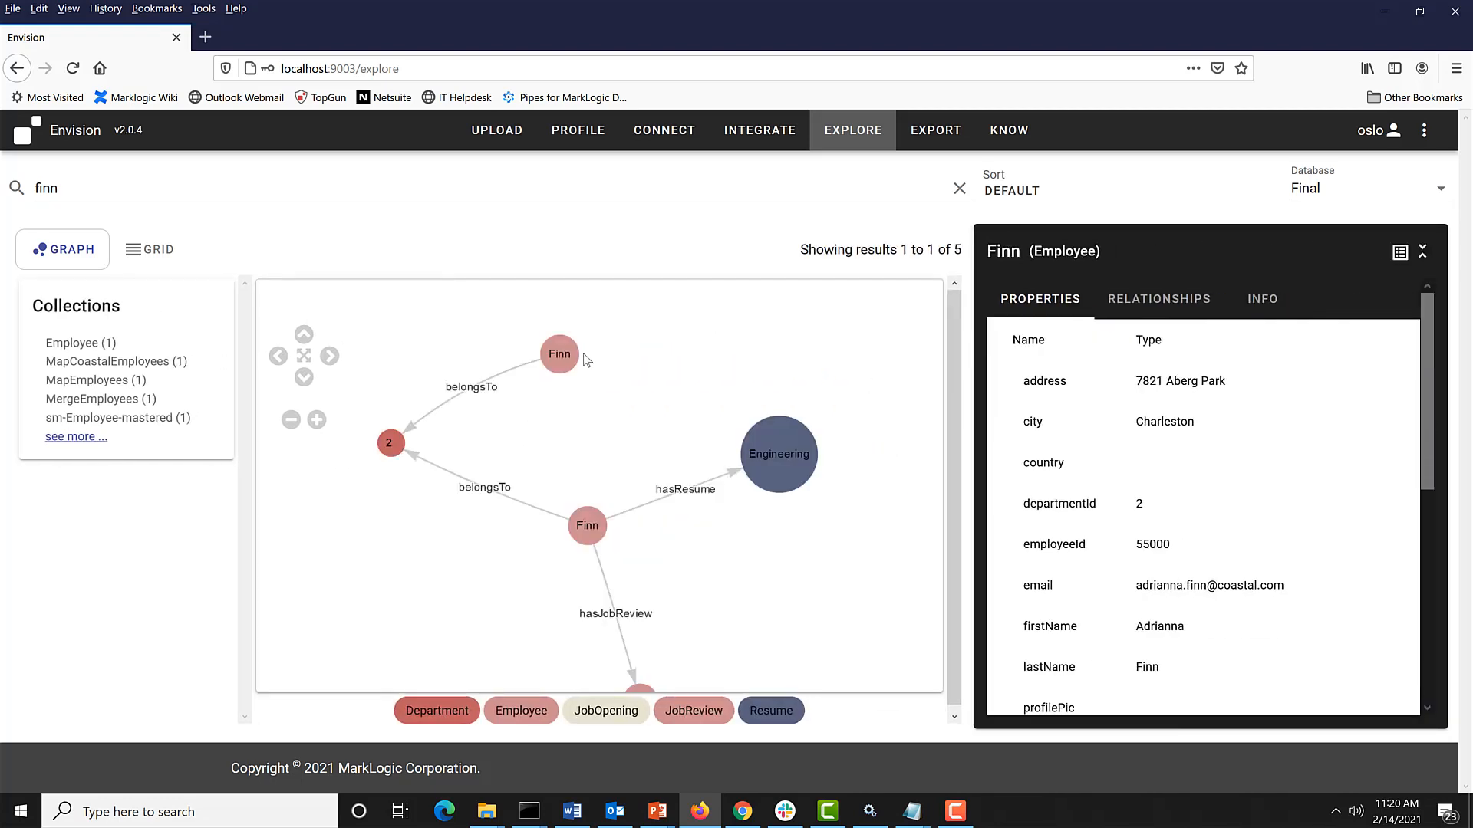
click(557, 358)
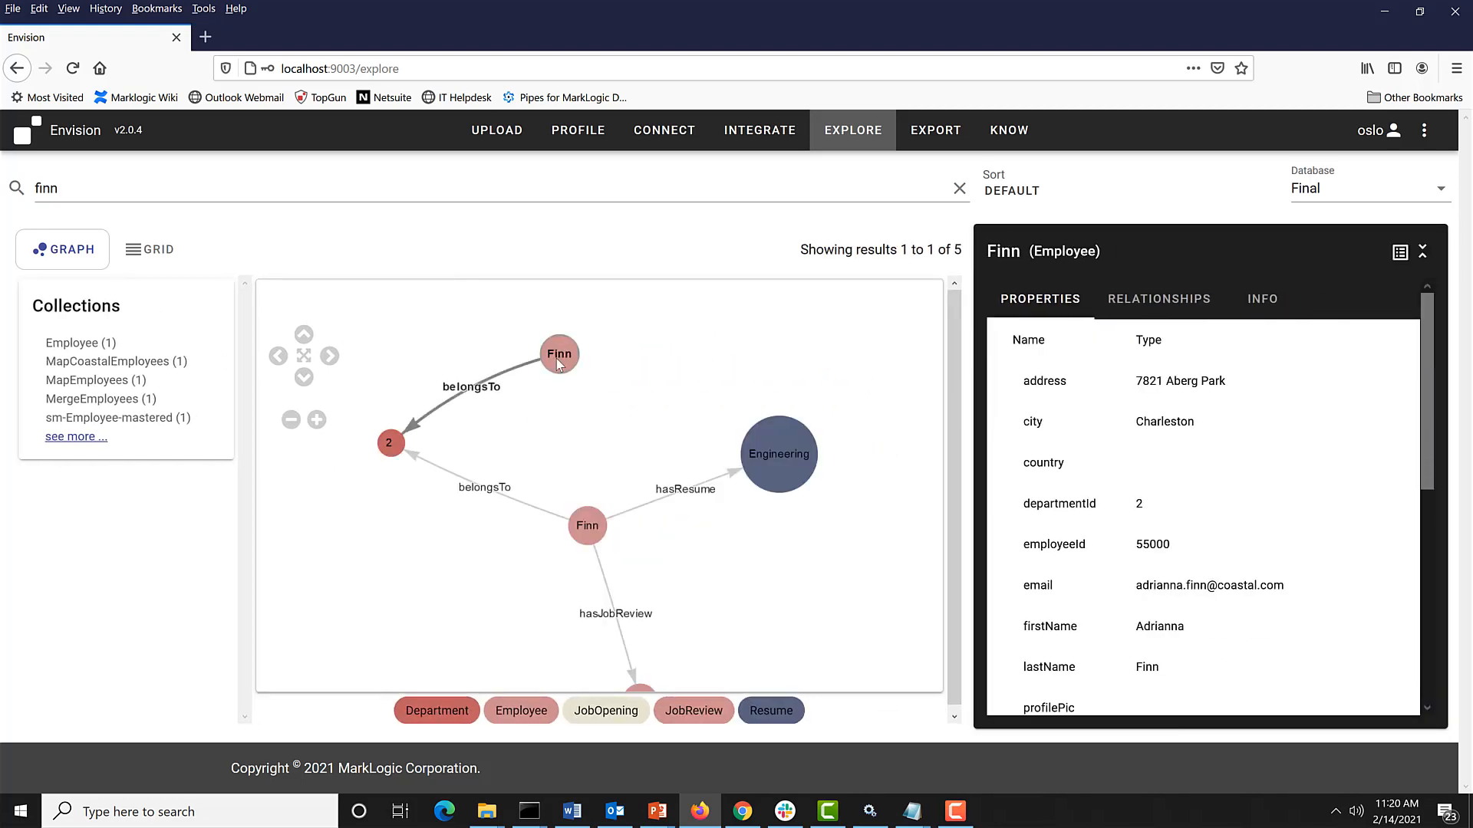
click(1263, 302)
scroll(1250, 435, down, 5)
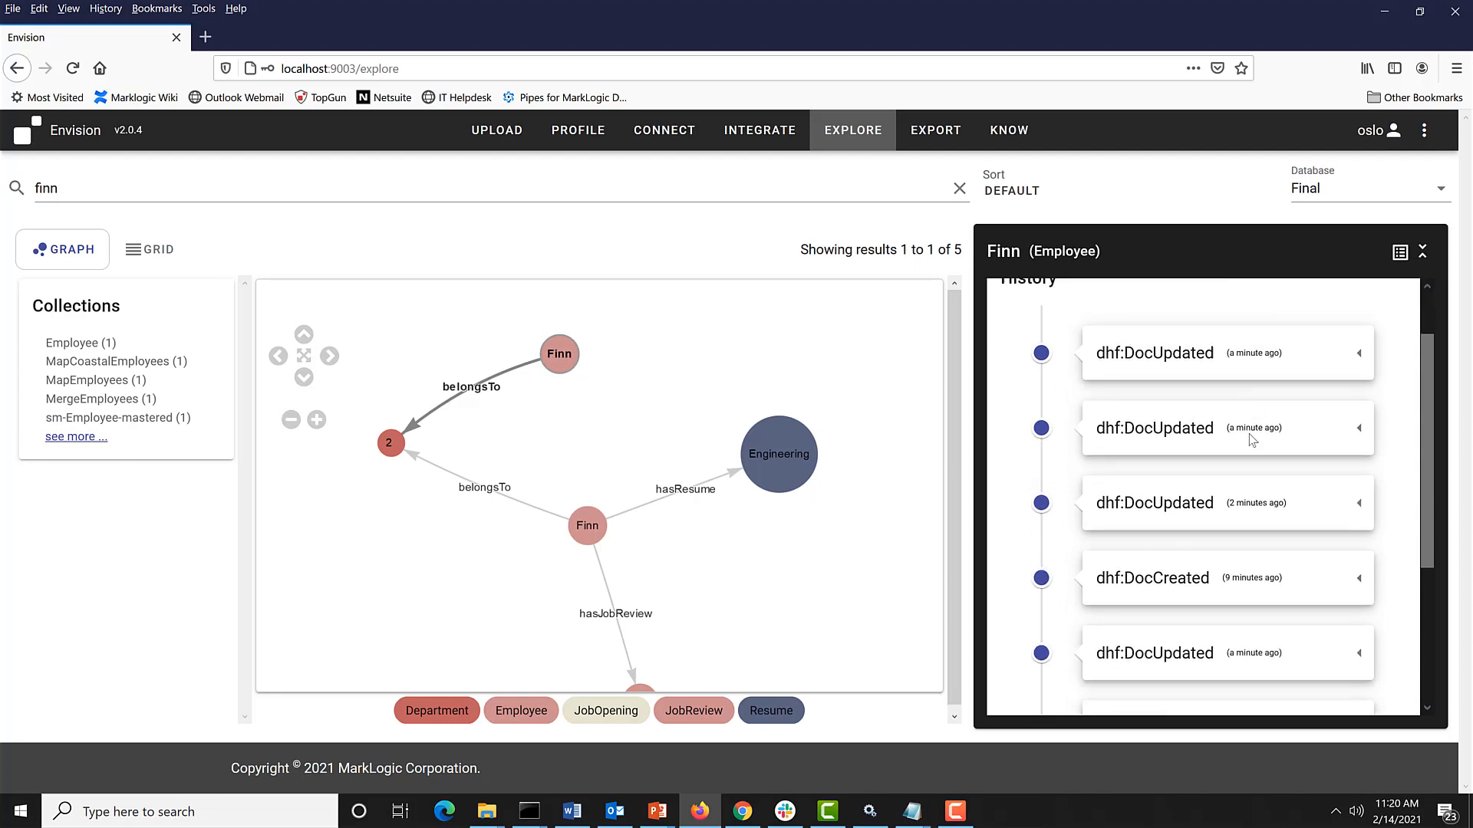
scroll(1249, 435, up, 6)
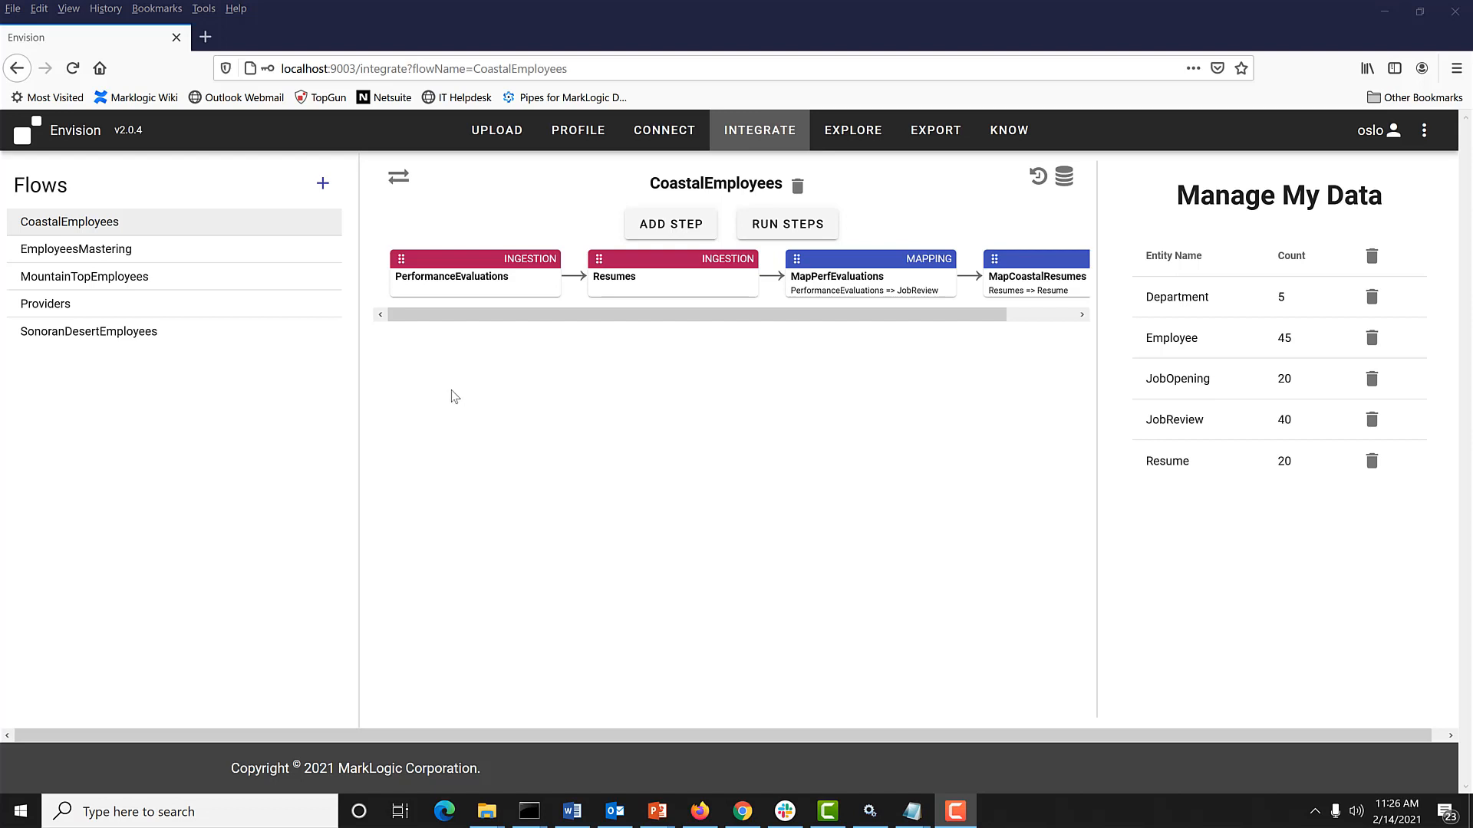
Step: Display the properties of the merged Employee node linked to two job reviews in the Explore graph
click(855, 130)
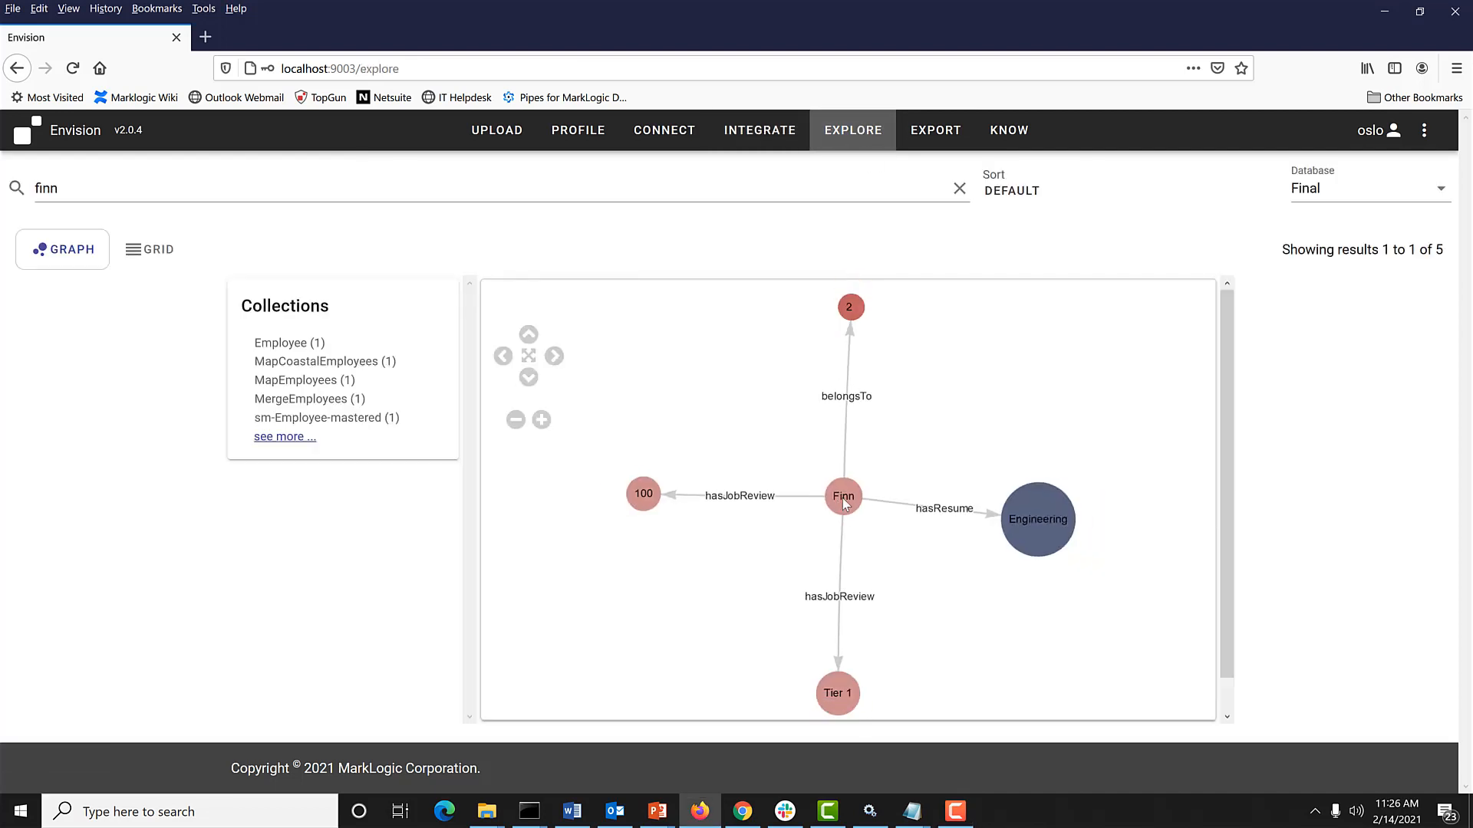
click(843, 499)
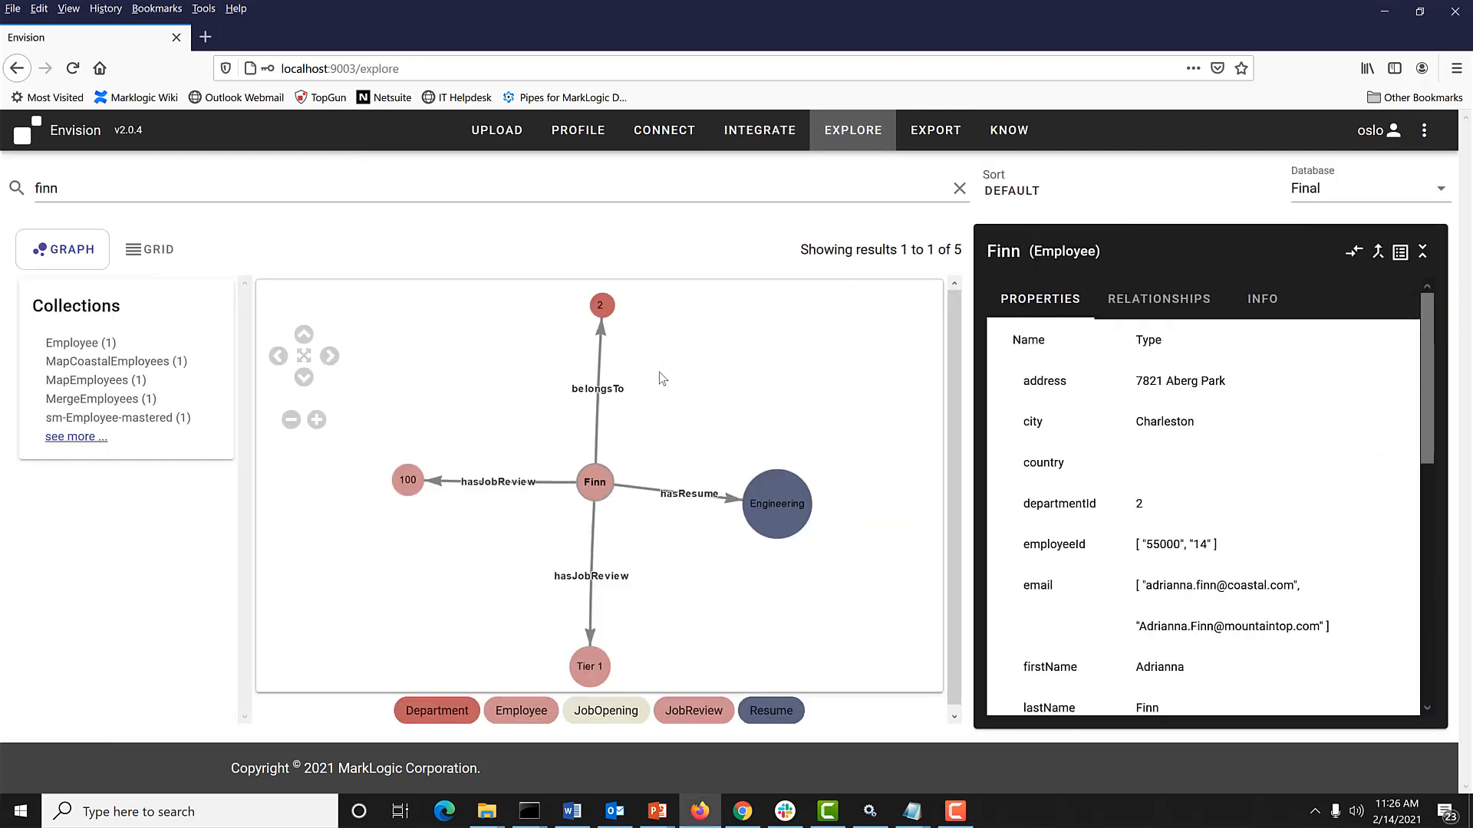
double_click(38, 192)
key(BackSpace)
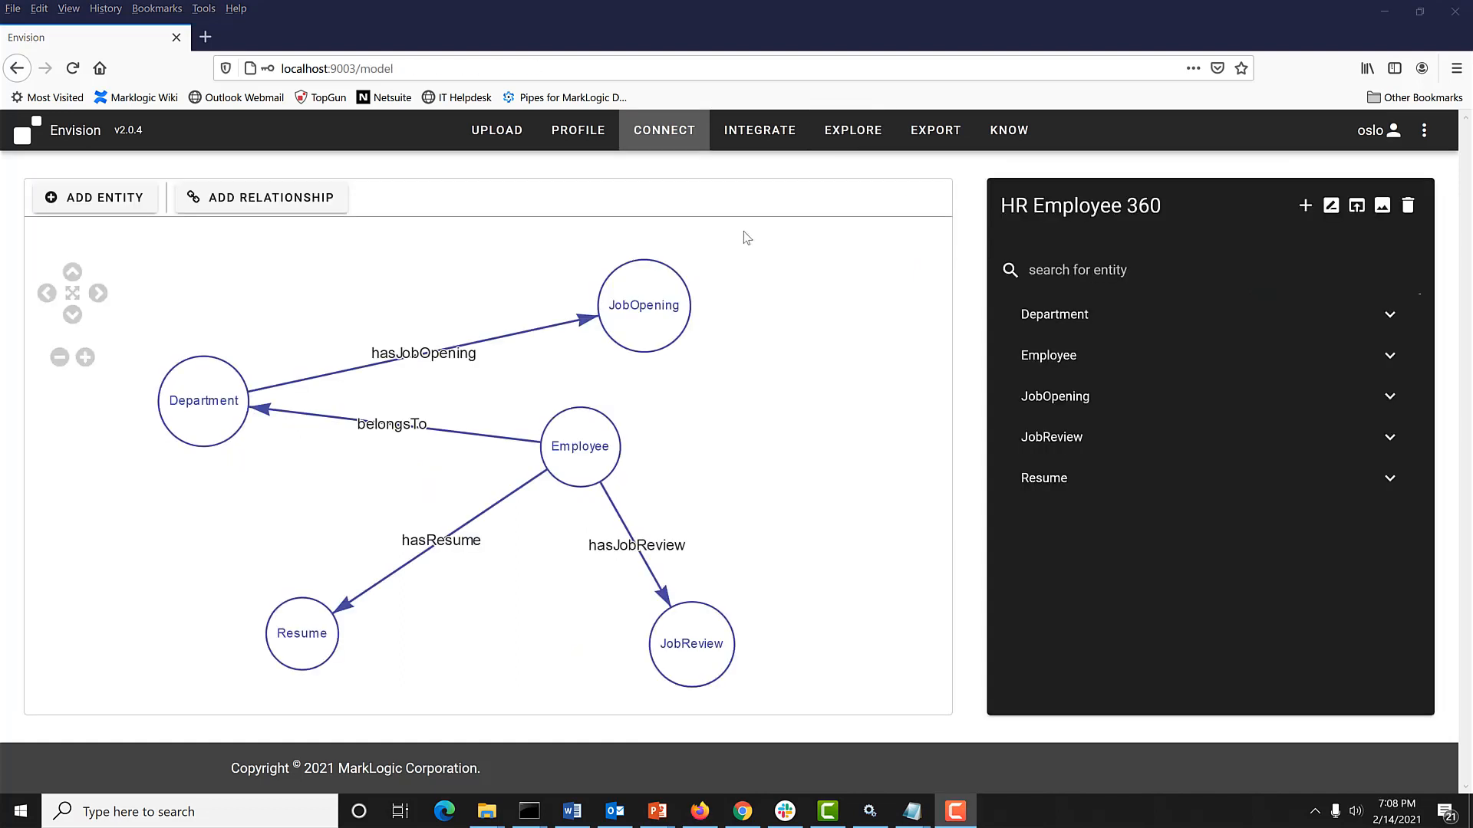
Step: Add a new concept named specialty to the HR Employee 360 model
click(105, 198)
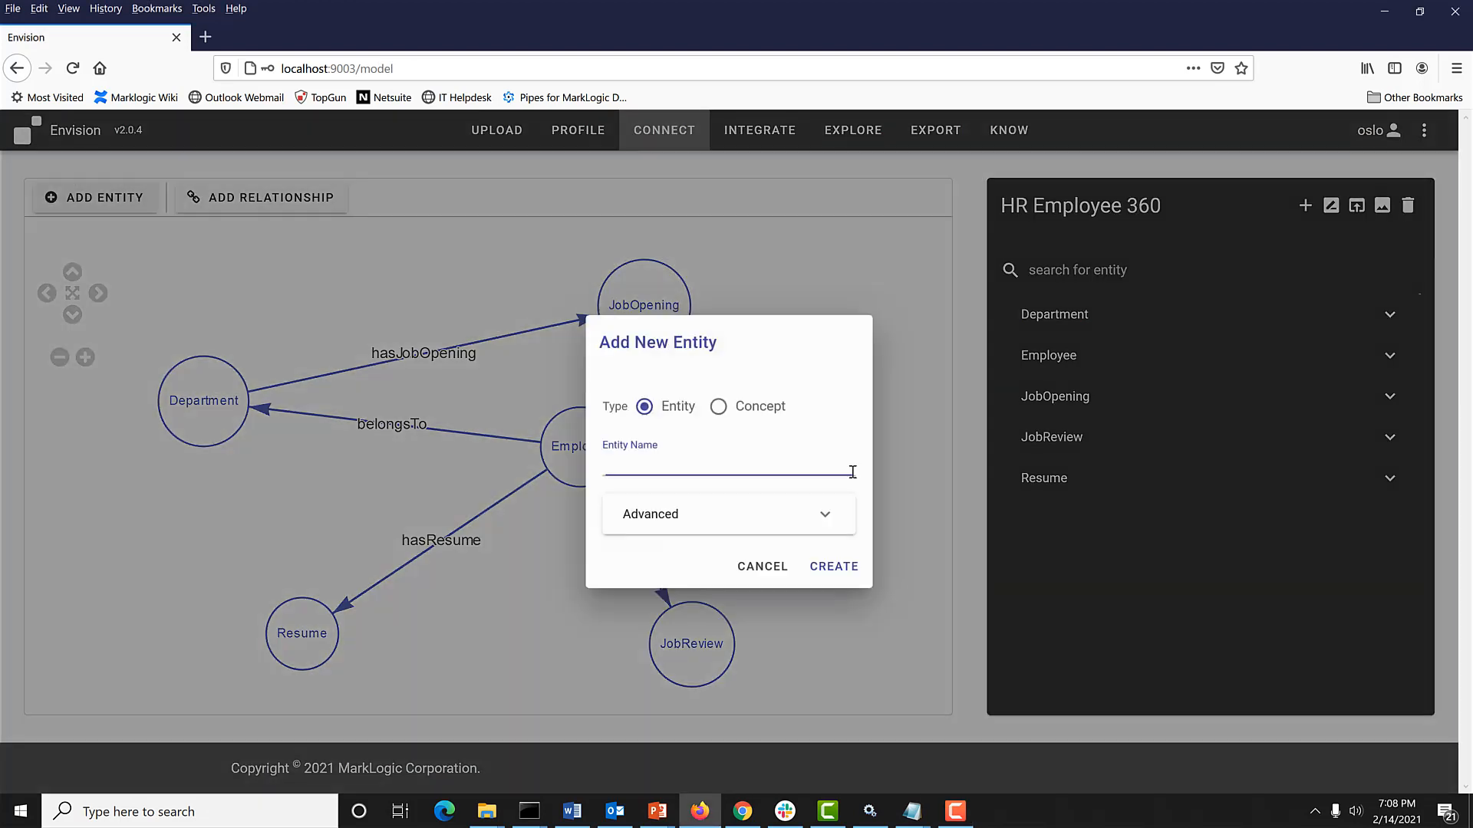
click(721, 407)
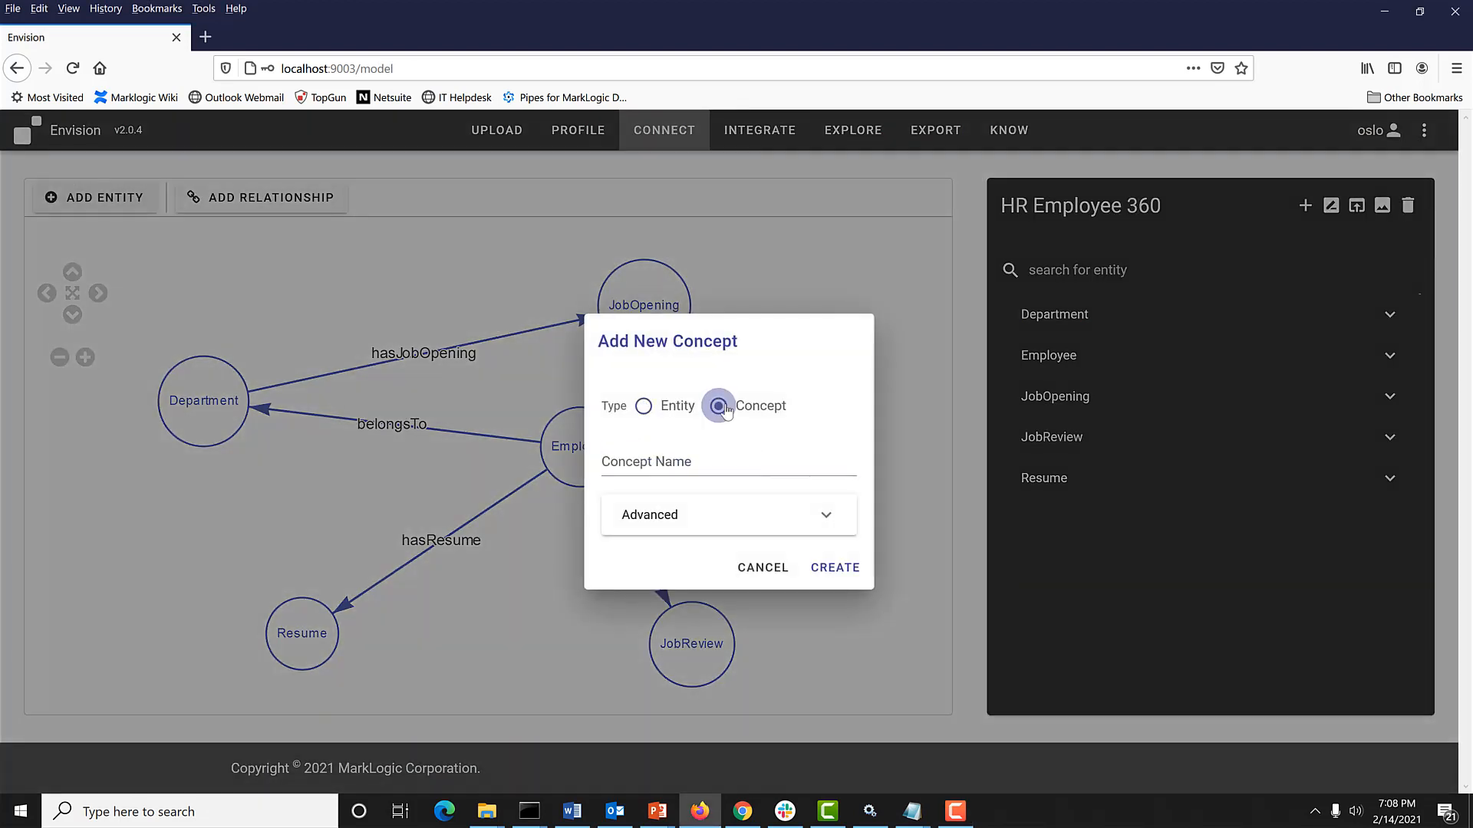
click(689, 458)
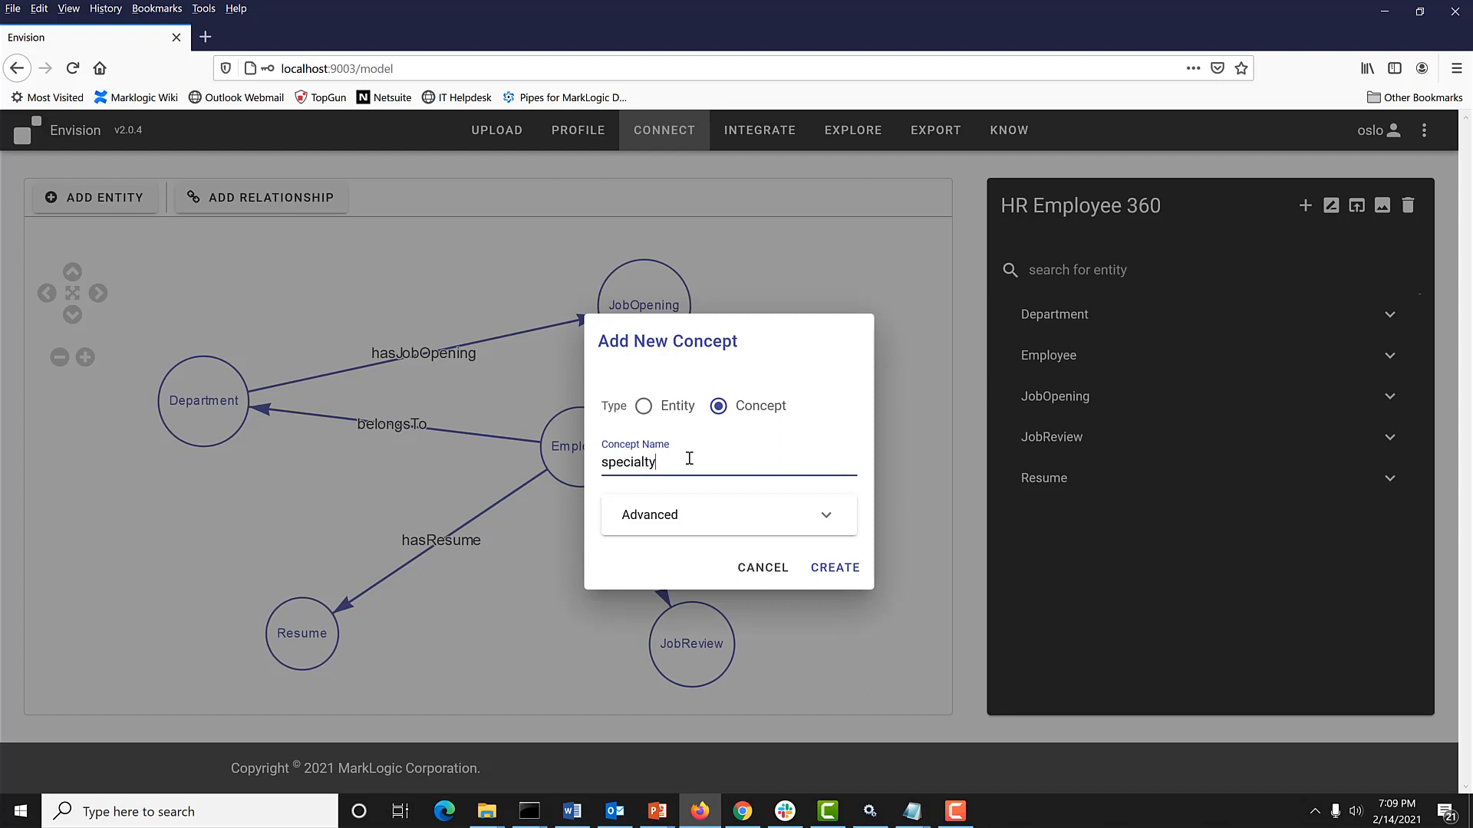
key(Return)
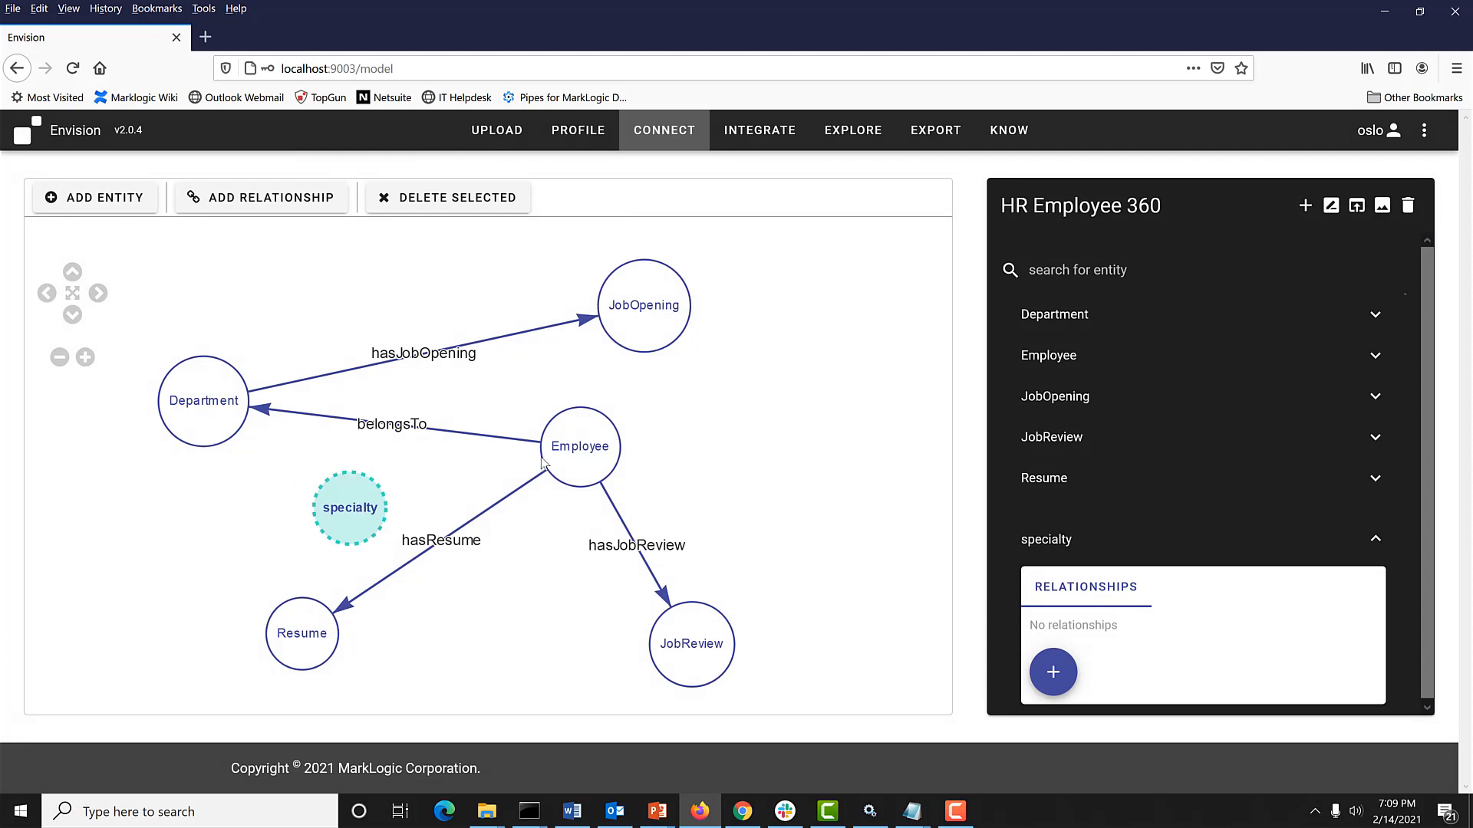
Step: Add a hasFocusArea relationship from JobOpening to the specialty concept, using the focusArea property
click(222, 201)
drag(657, 345, 813, 464)
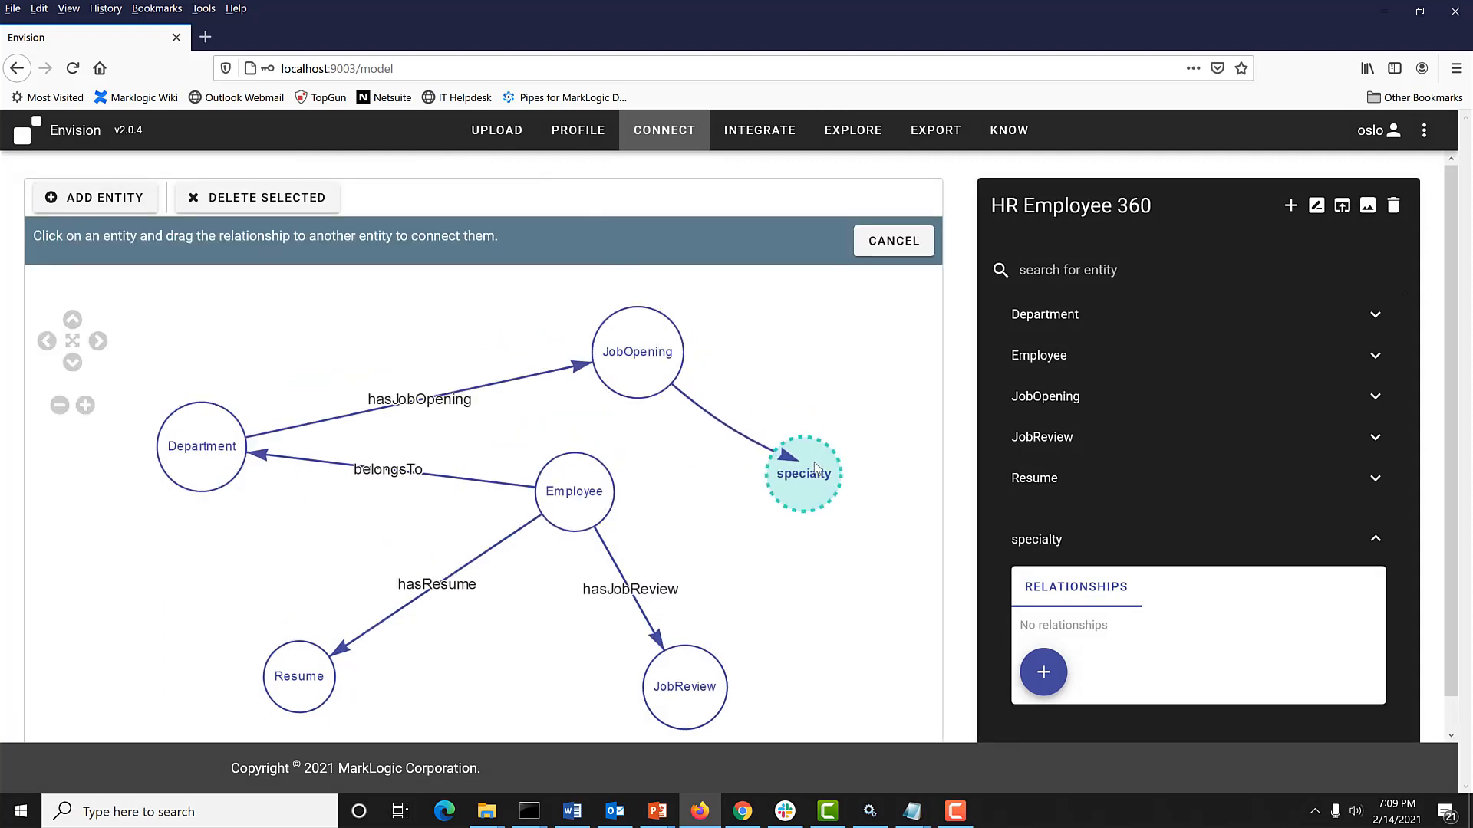
text(hasFocue)
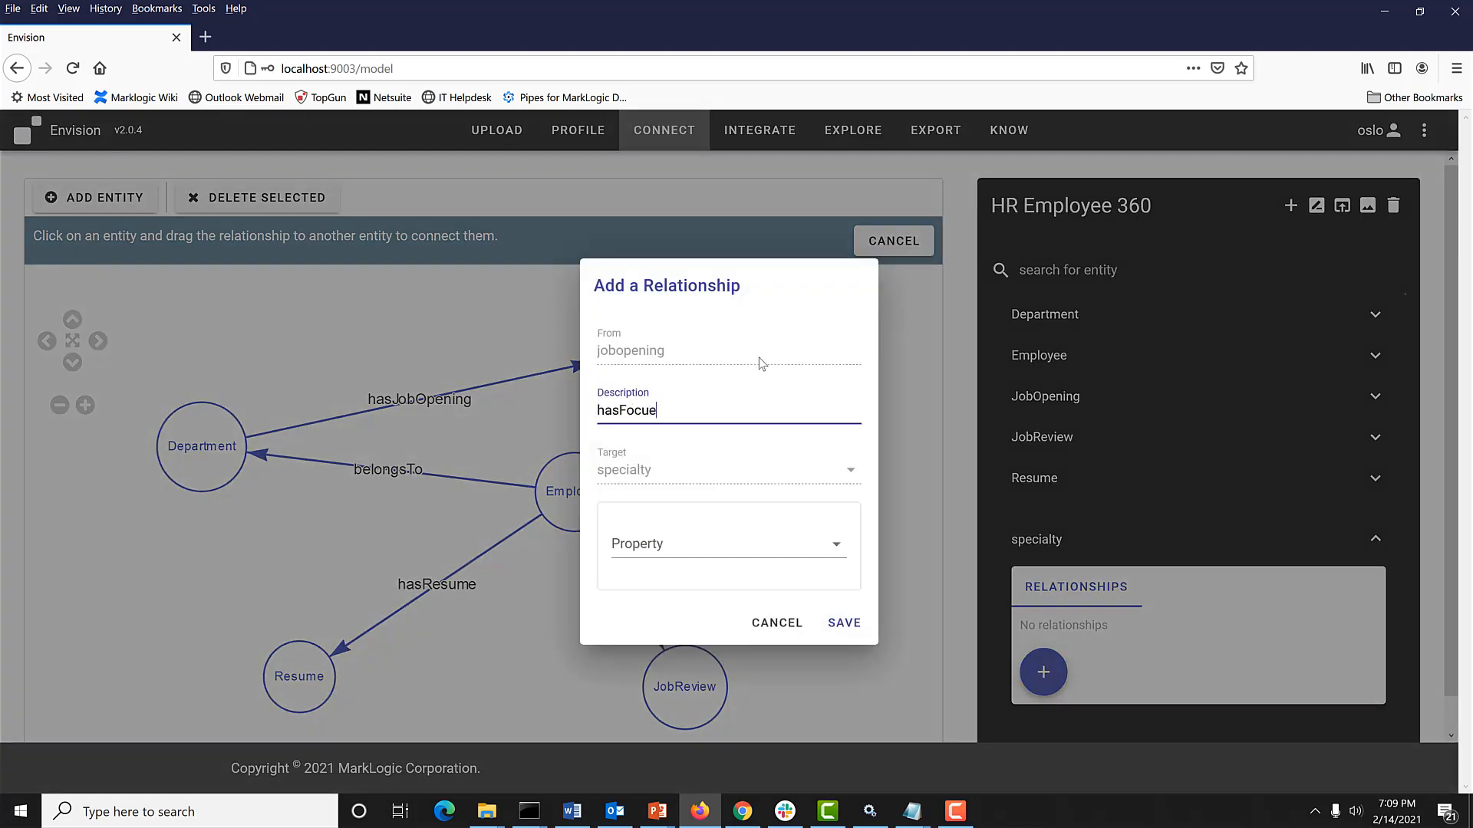
key(BackSpace)
text(sArea)
click(777, 547)
scroll(723, 610, down, 1)
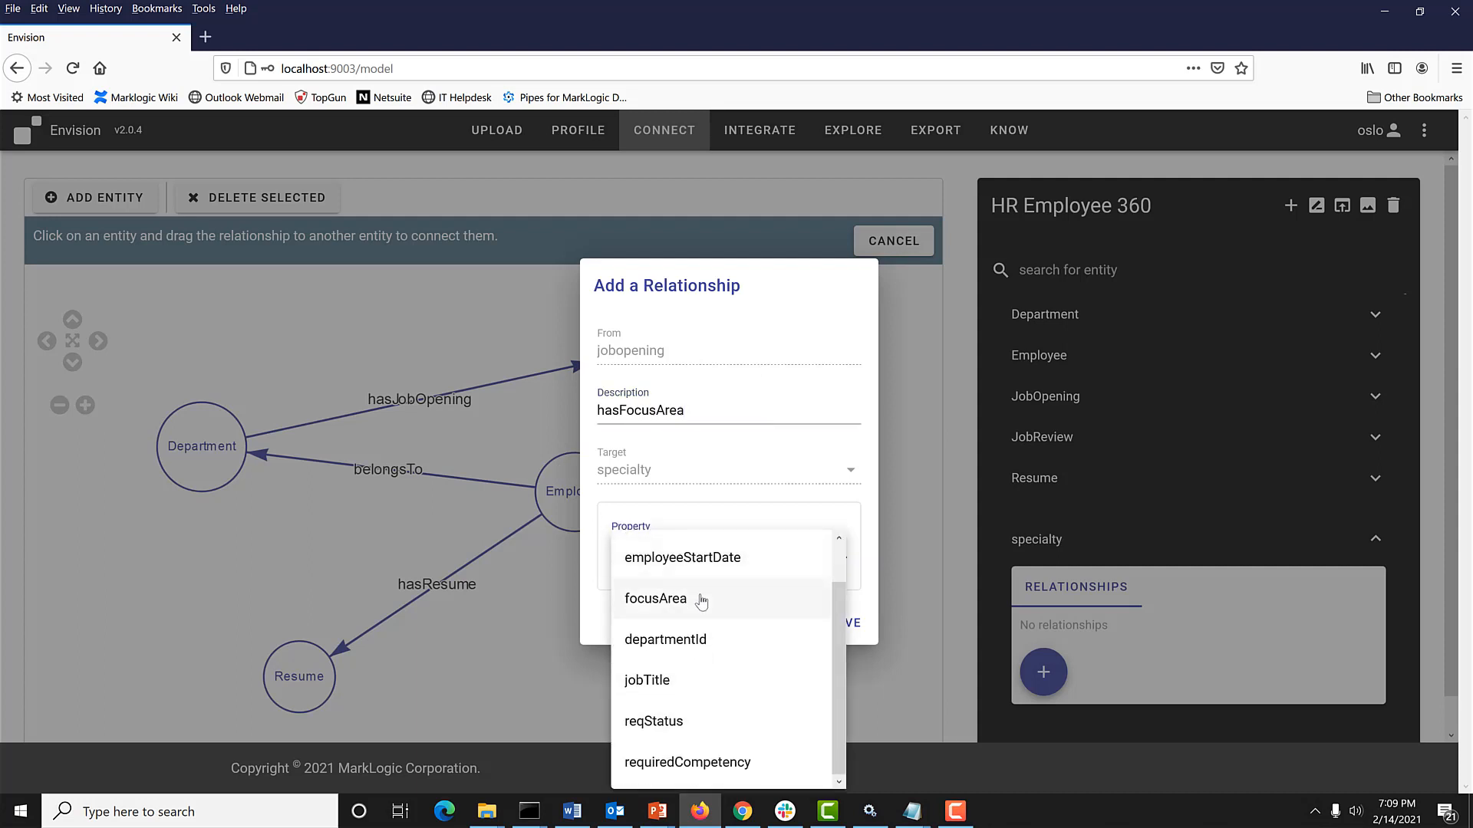
click(701, 602)
click(845, 621)
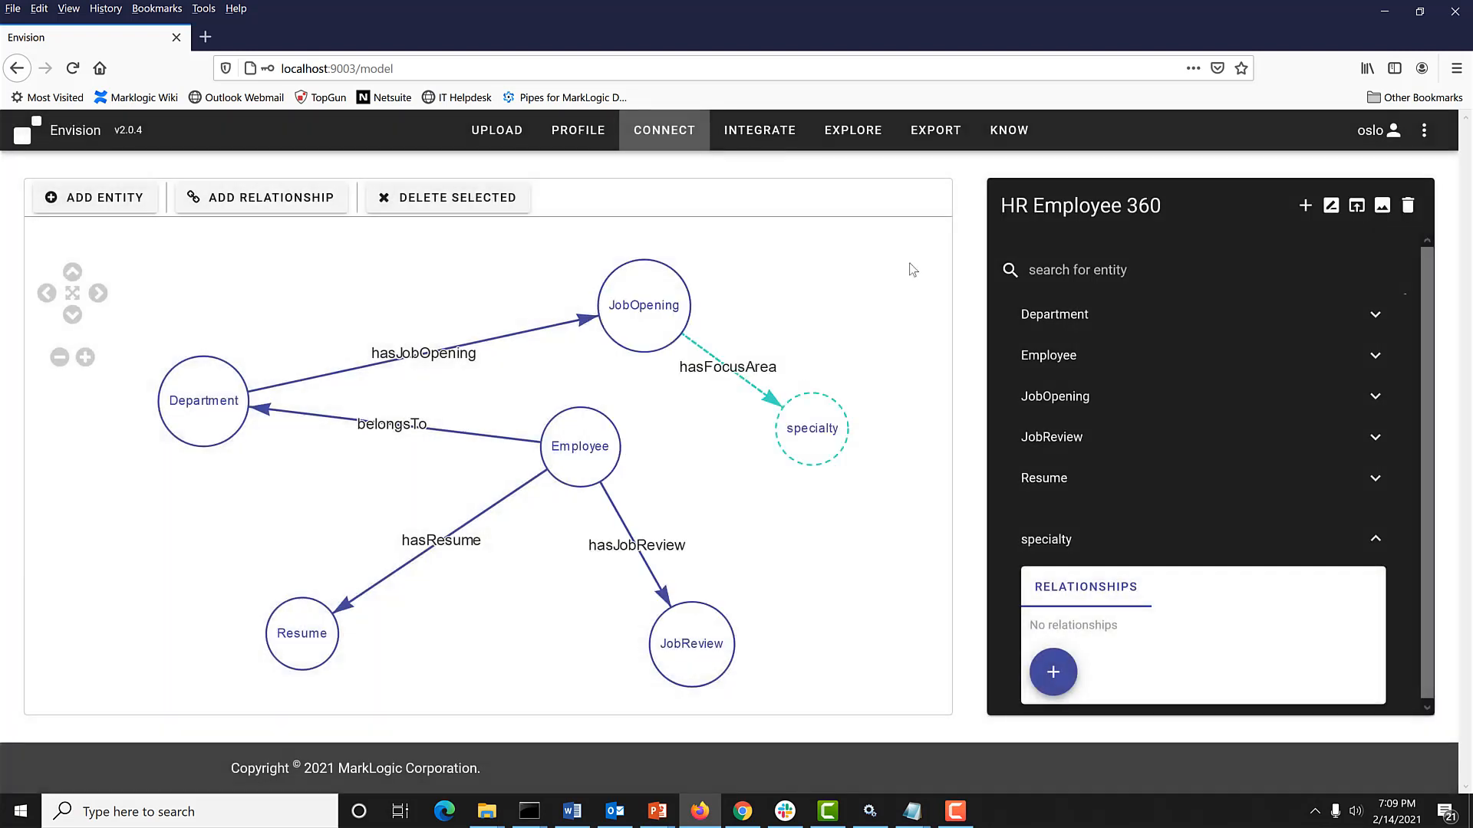
Step: Add a hasProductSkill relationship from Employee to the specialty concept, using the productSkills property
click(272, 201)
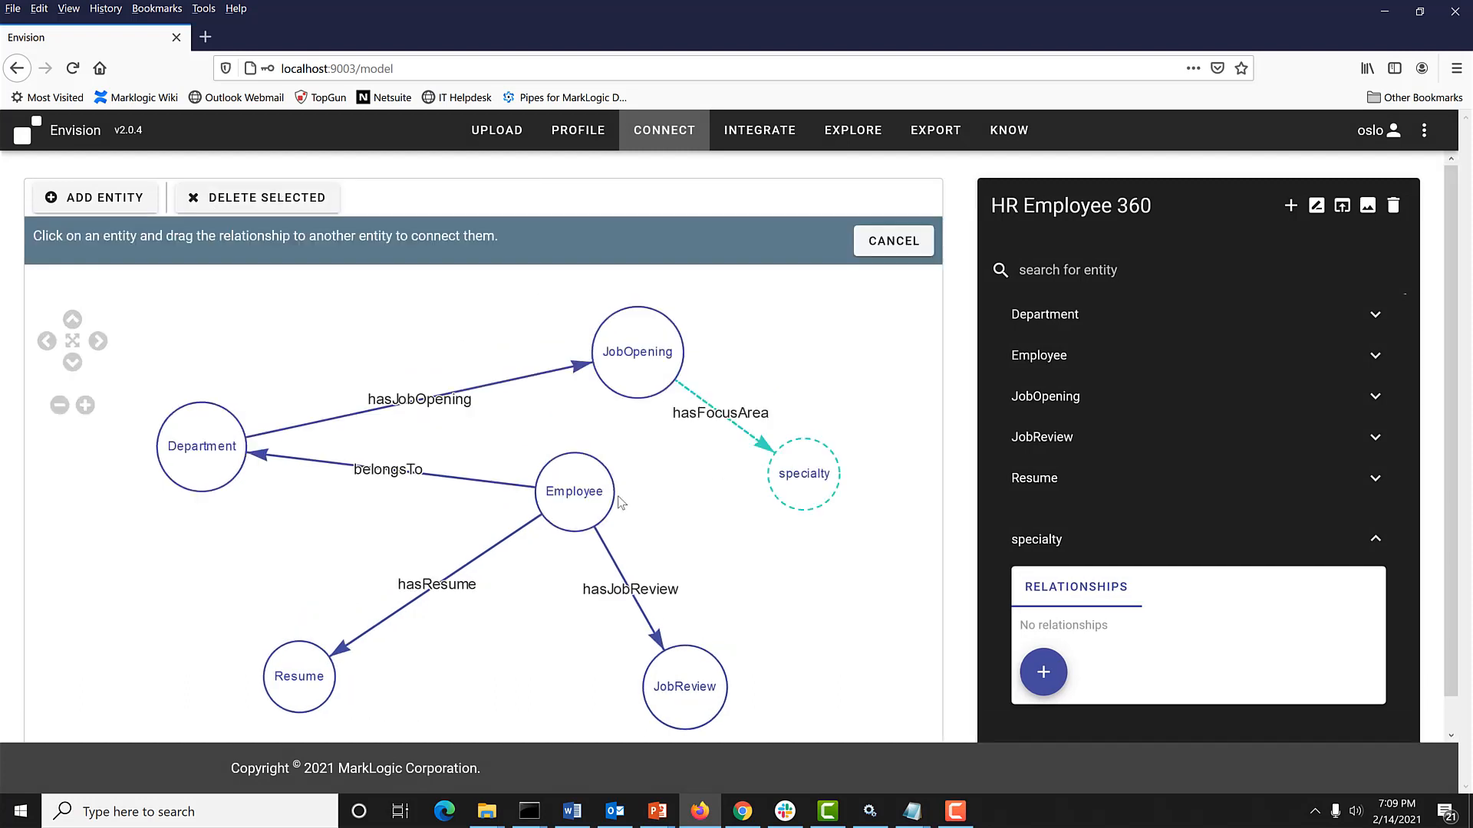
drag(575, 495, 832, 489)
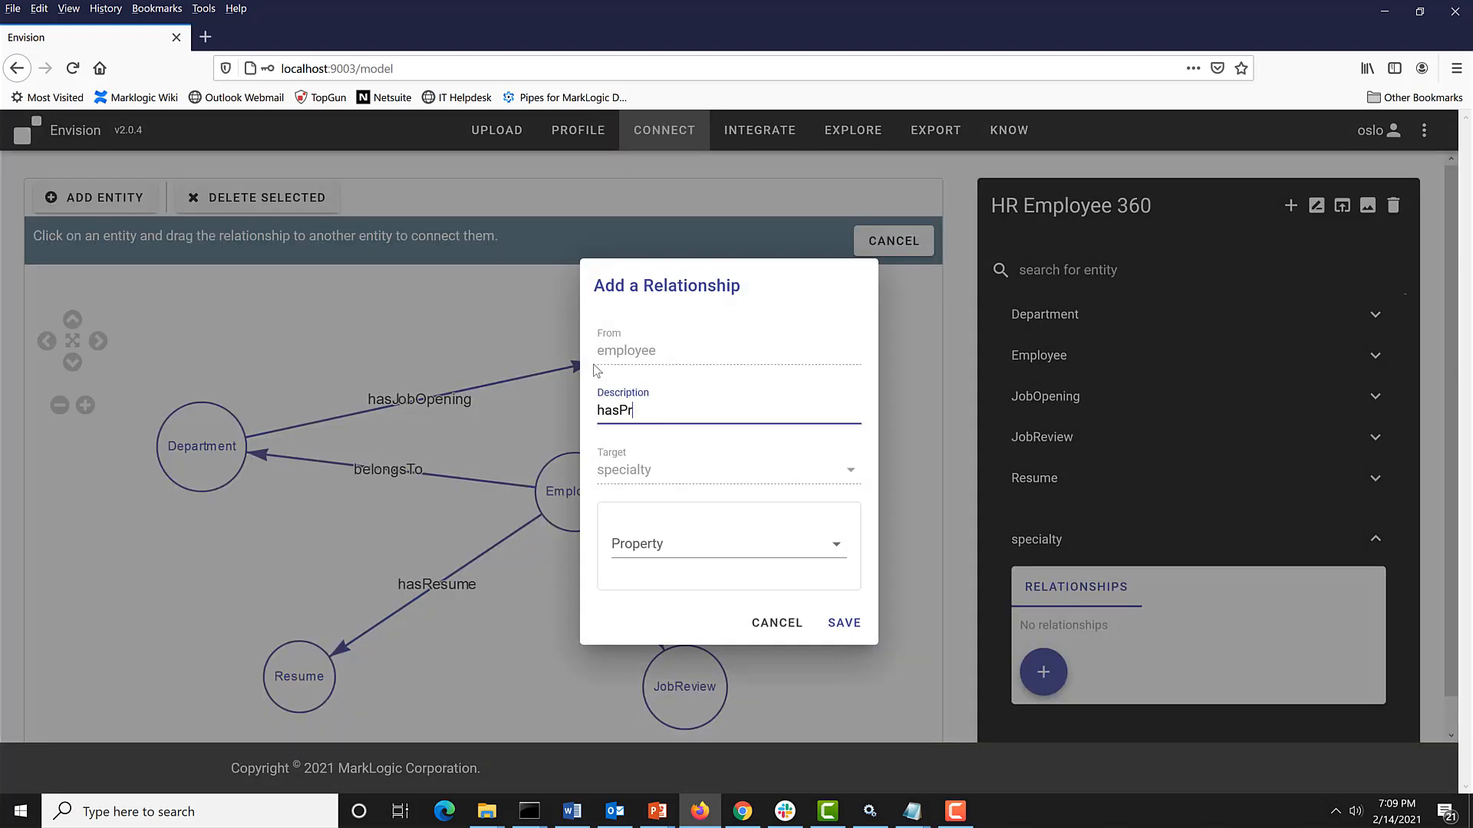
text(hasProductSkill)
click(645, 559)
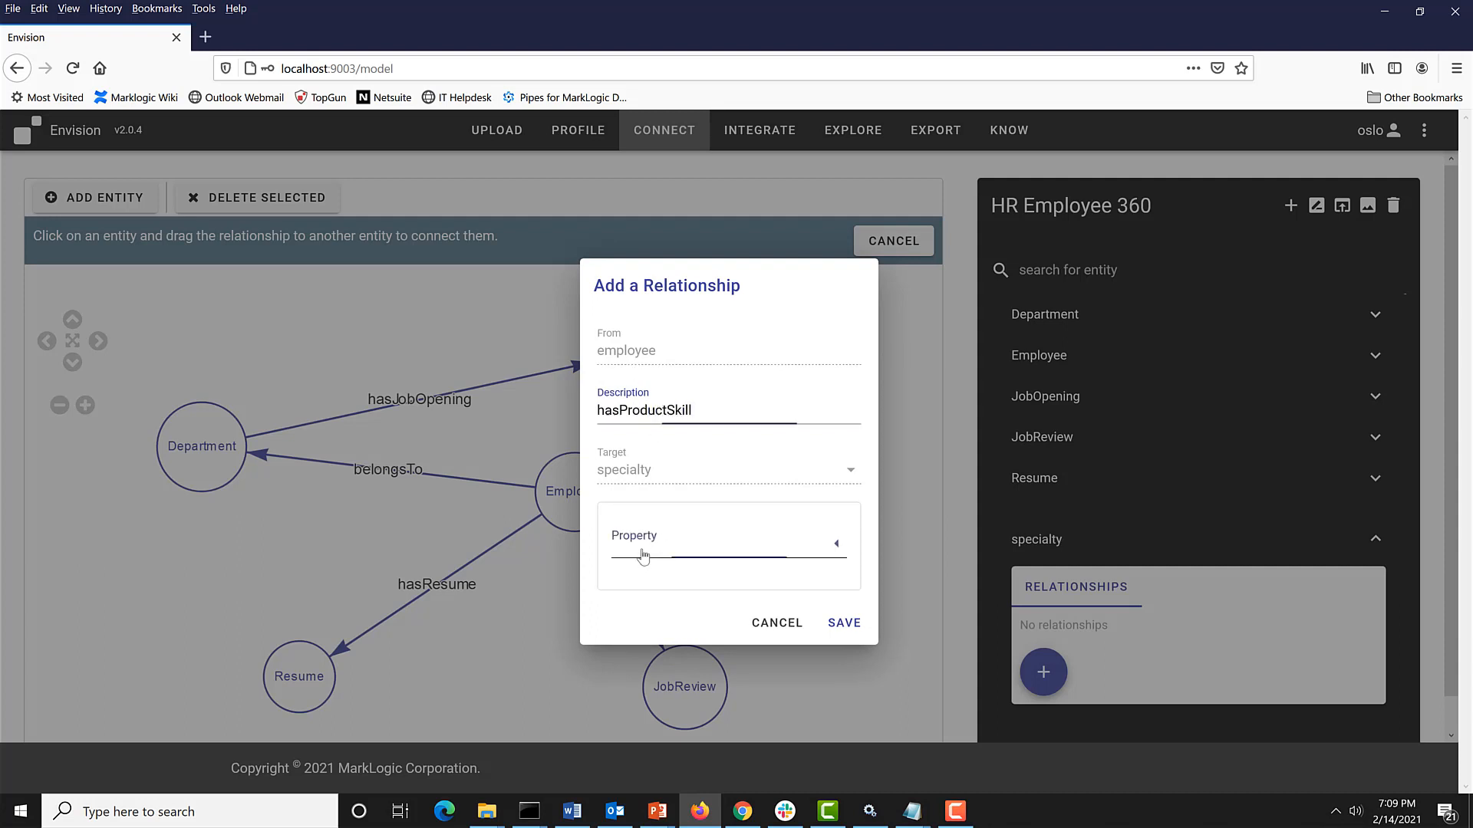
scroll(680, 584, down, 6)
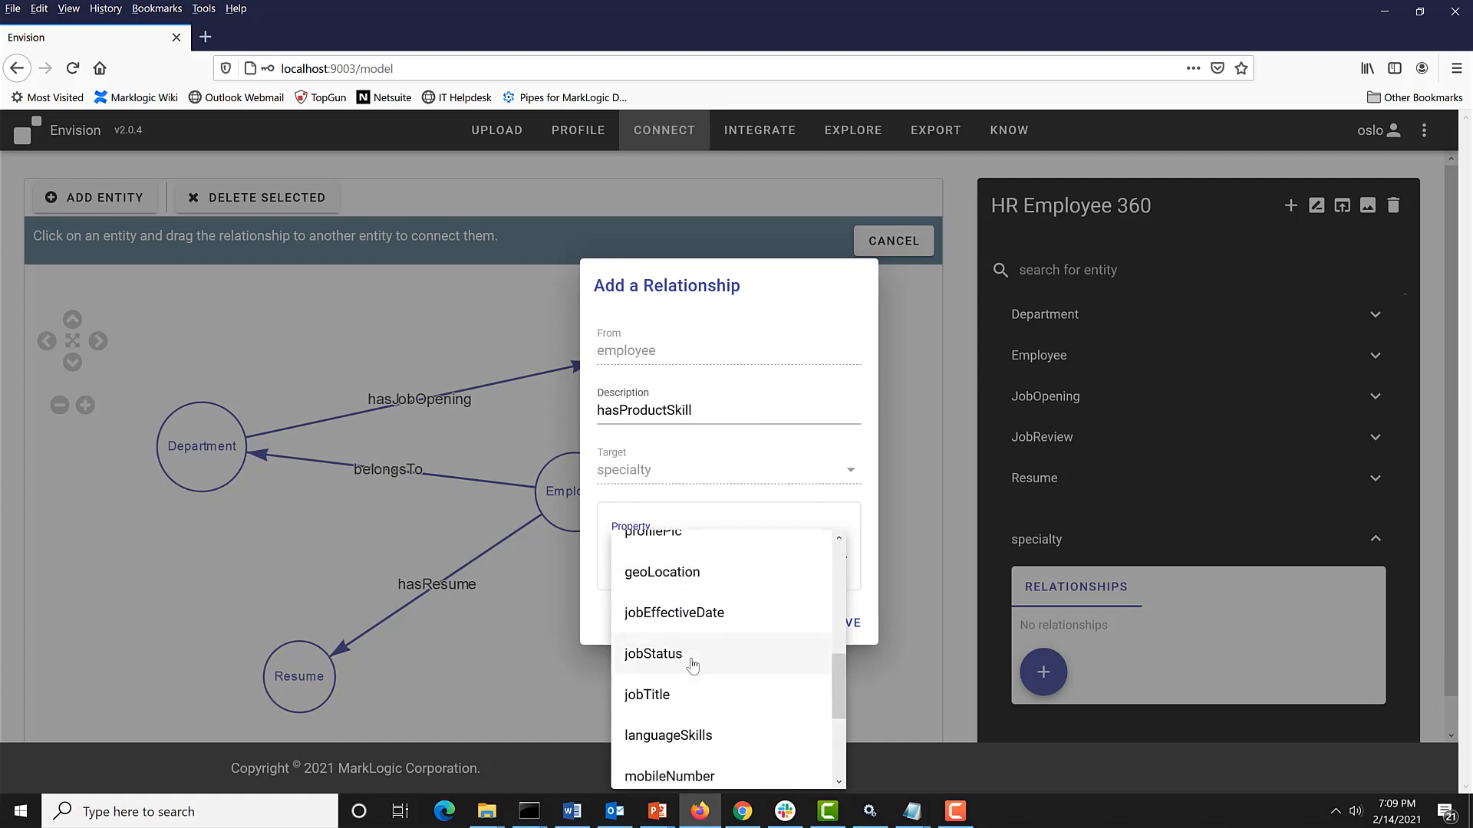
scroll(690, 670, down, 2)
click(690, 679)
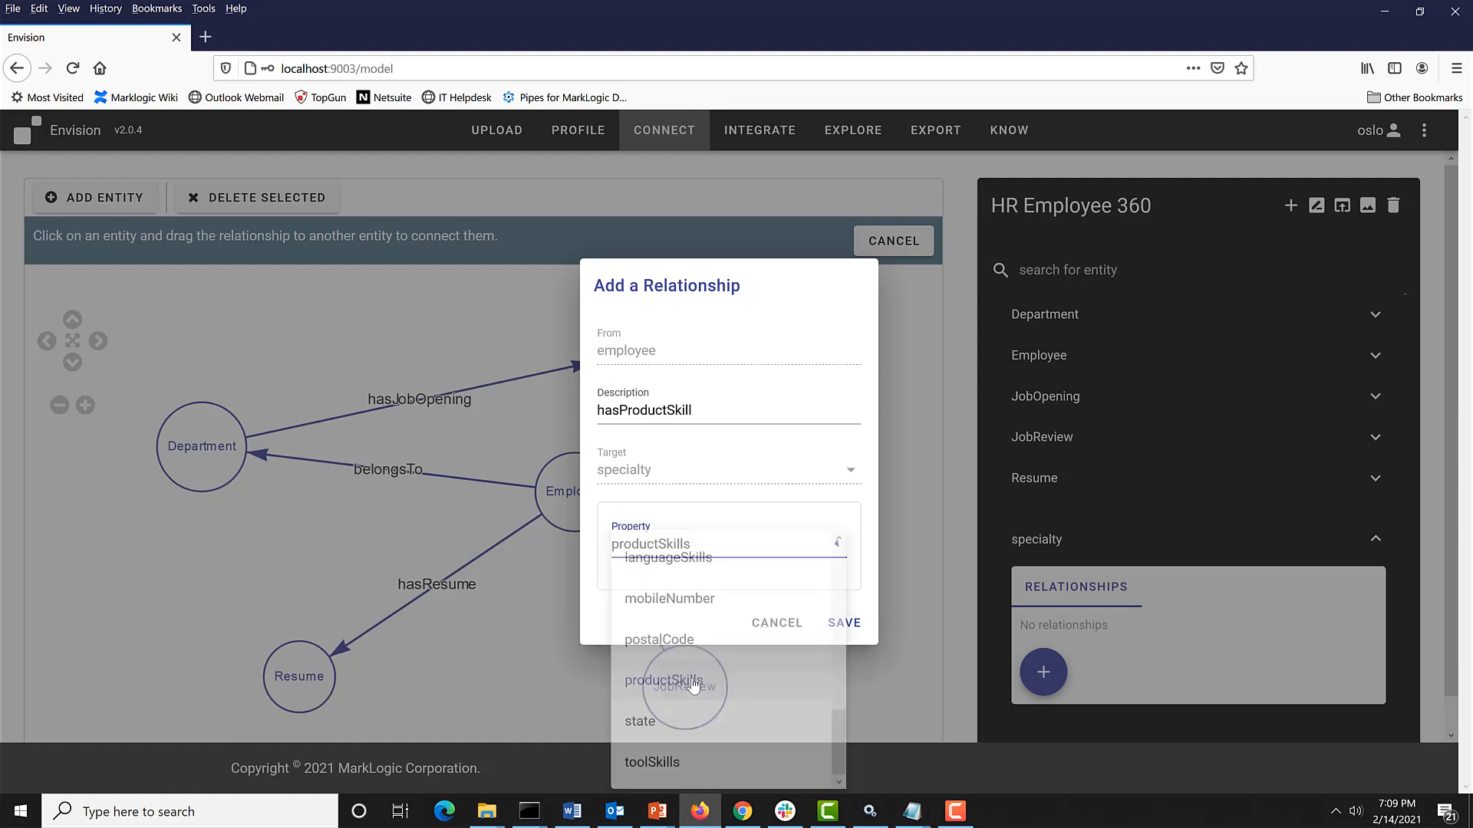
click(845, 622)
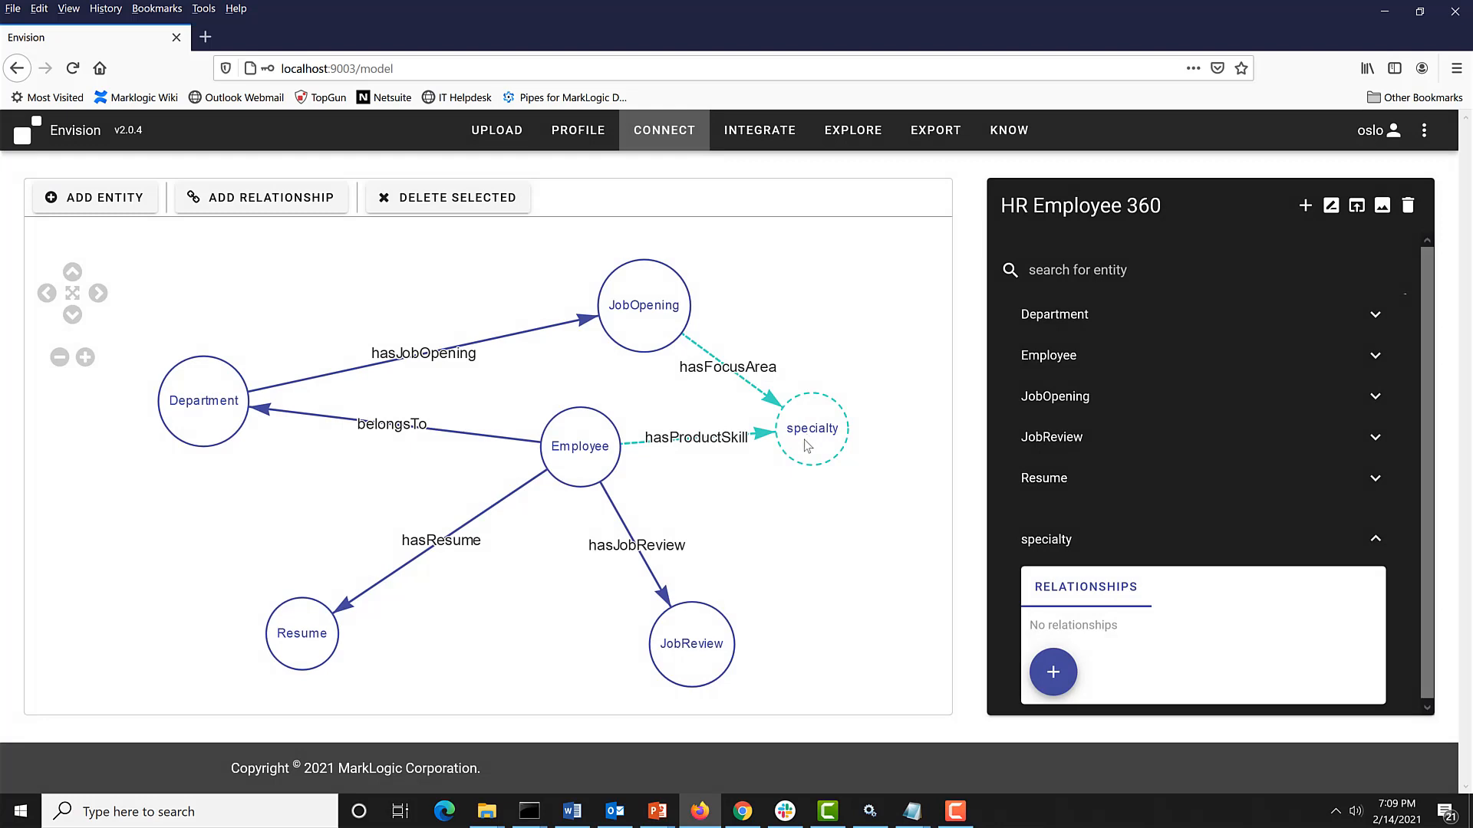
Step: Search the Final database in Explore for the merged employee by surname
click(856, 138)
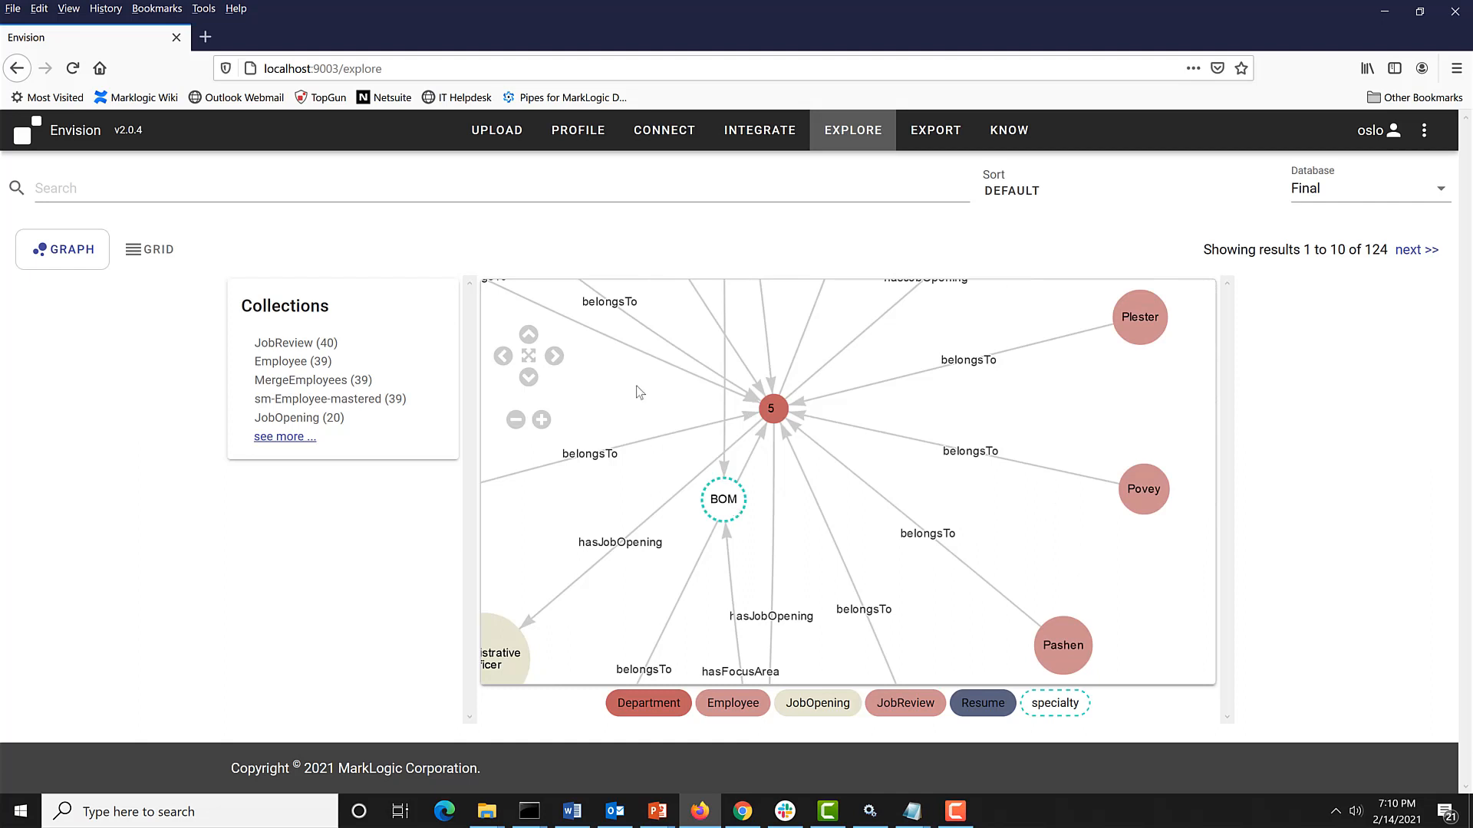
click(307, 187)
text(f)
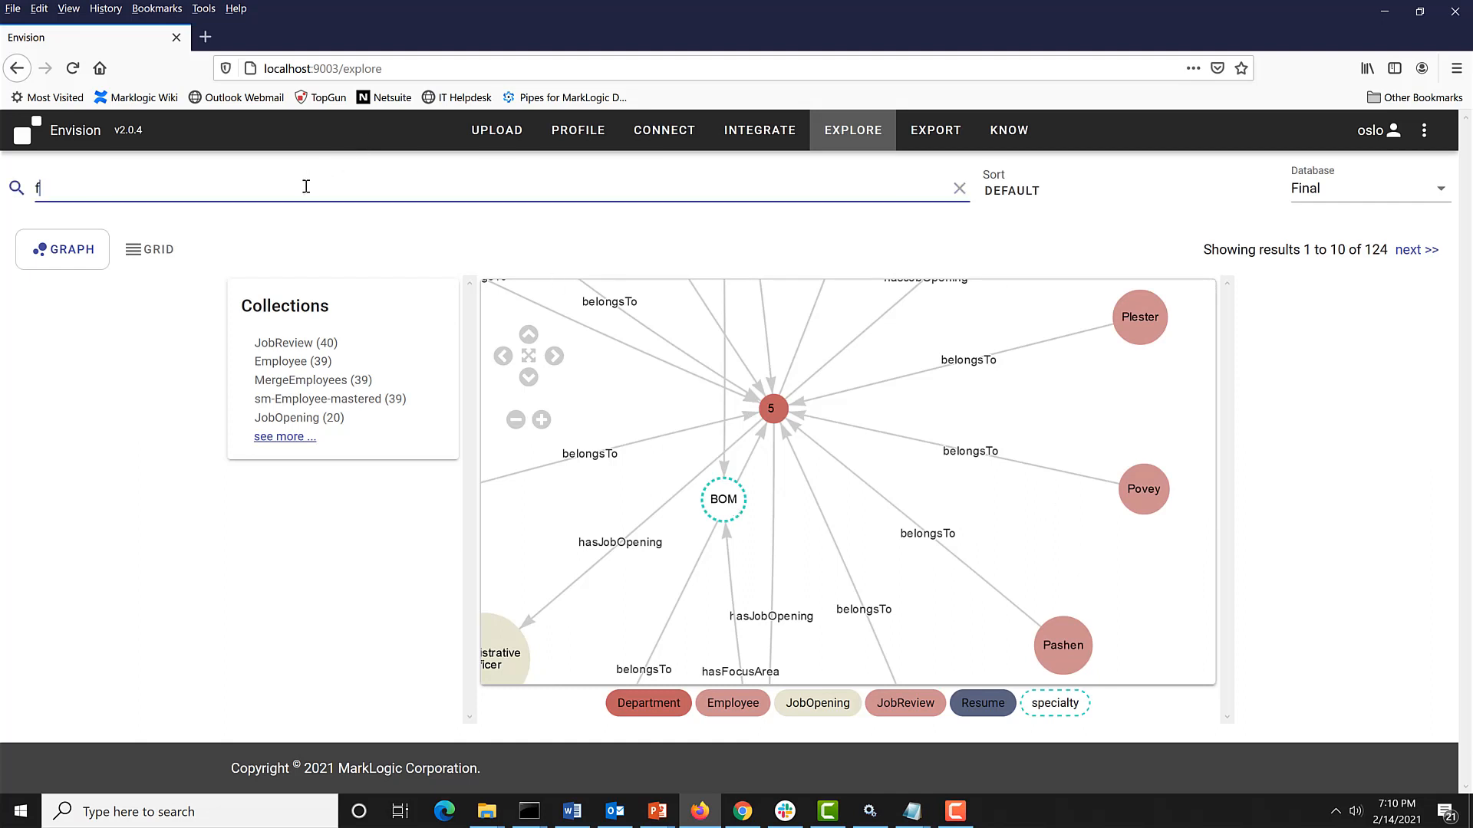
text(inn)
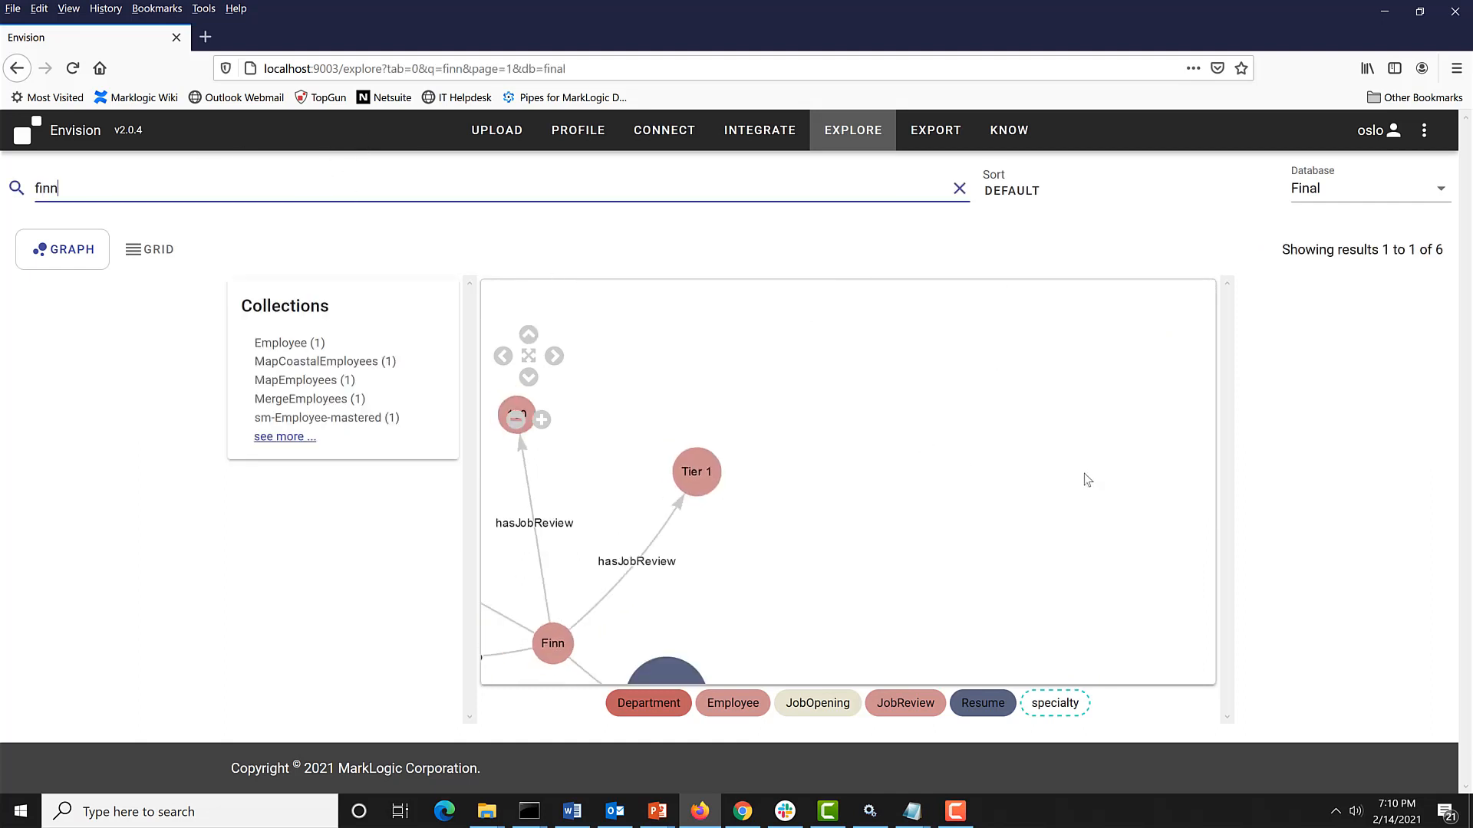
Step: Examine which employees and job openings connect to the general ledger specialty node in the Explore graph
drag(714, 636, 1126, 549)
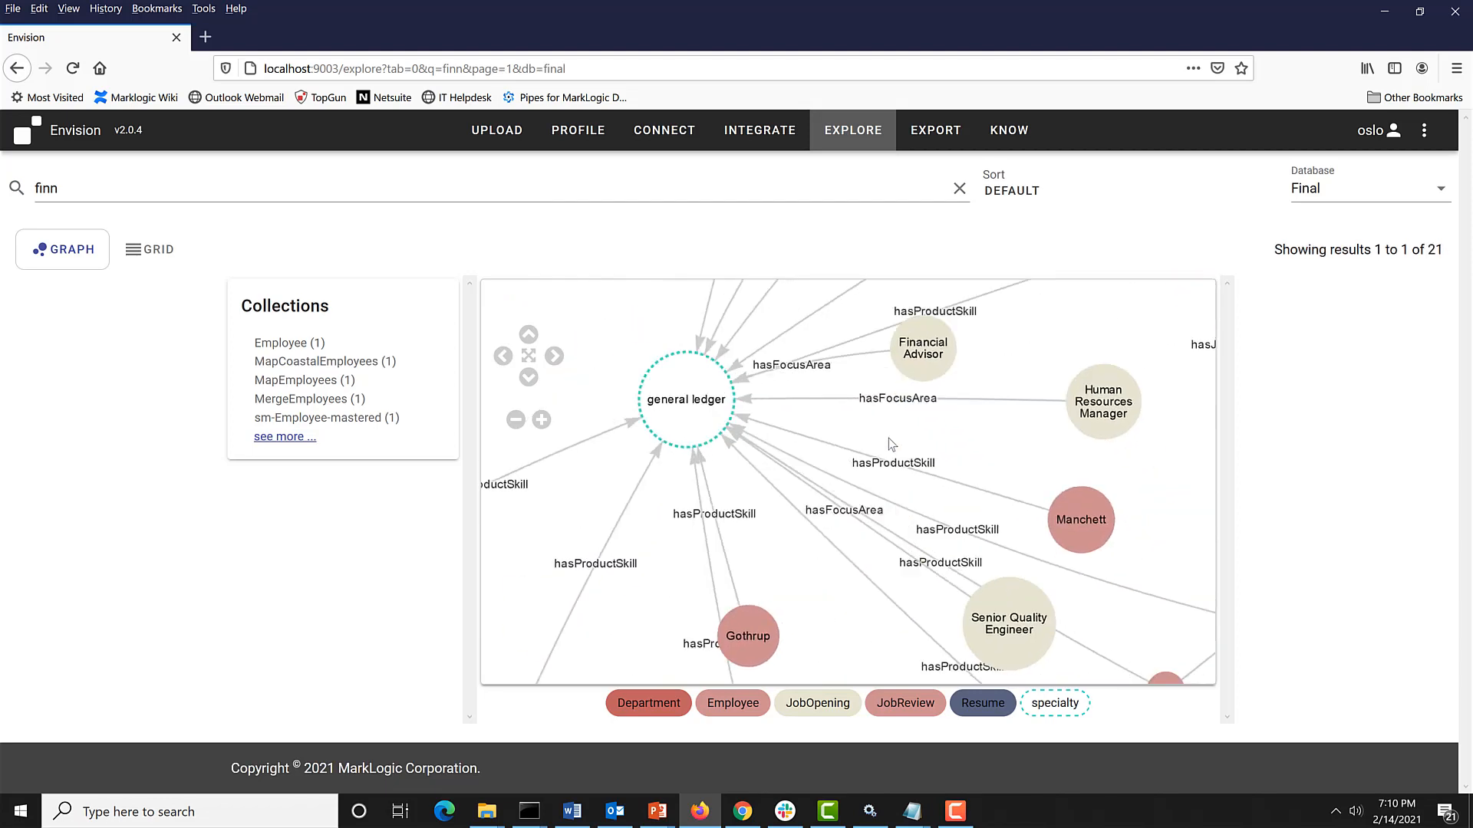
scroll(872, 431, down, 1)
scroll(872, 431, down, 3)
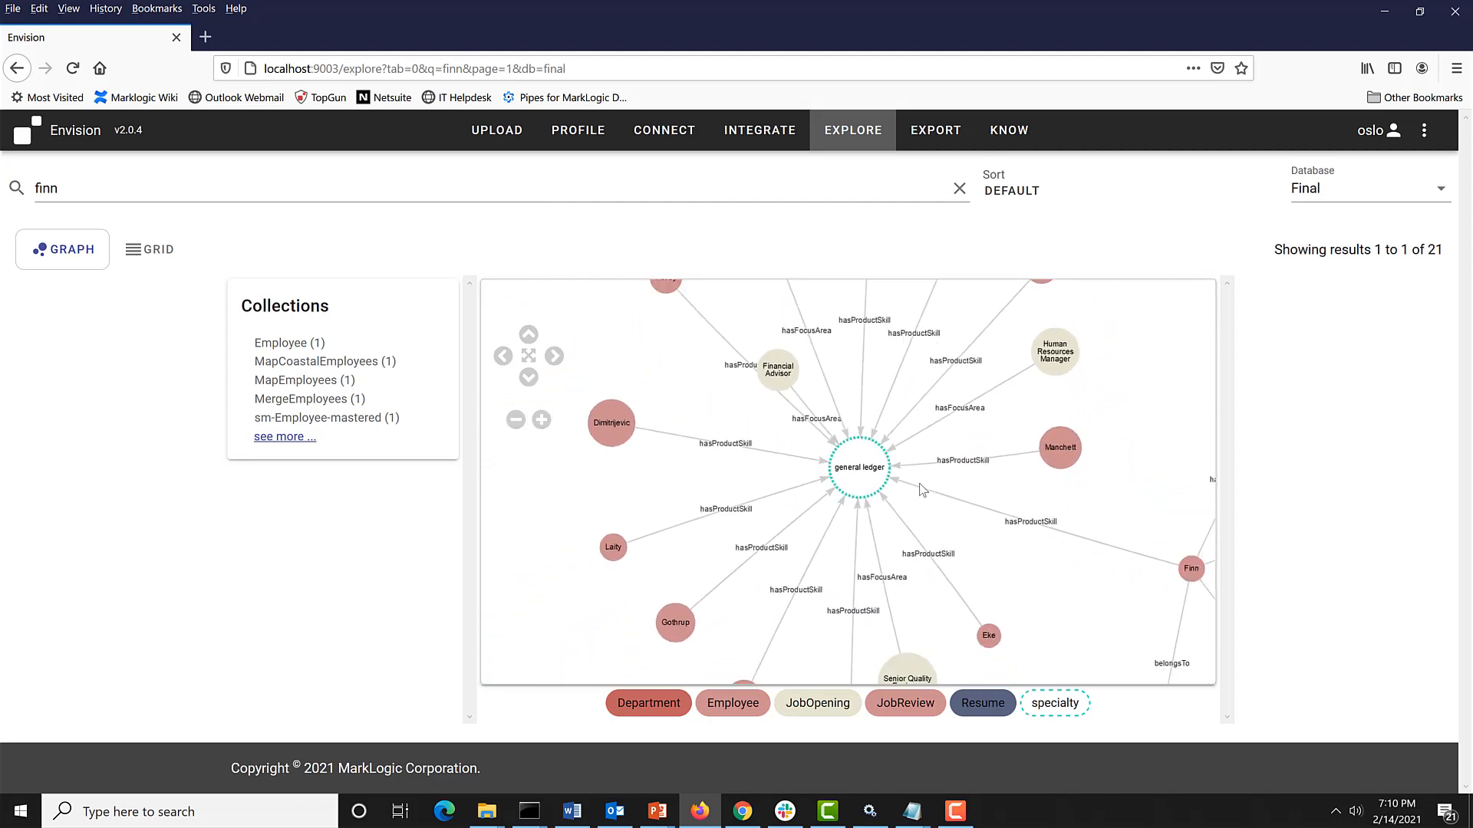
mouse_move(948, 462)
mouse_down()
mouse_move(898, 518)
mouse_move(922, 463)
mouse_up()
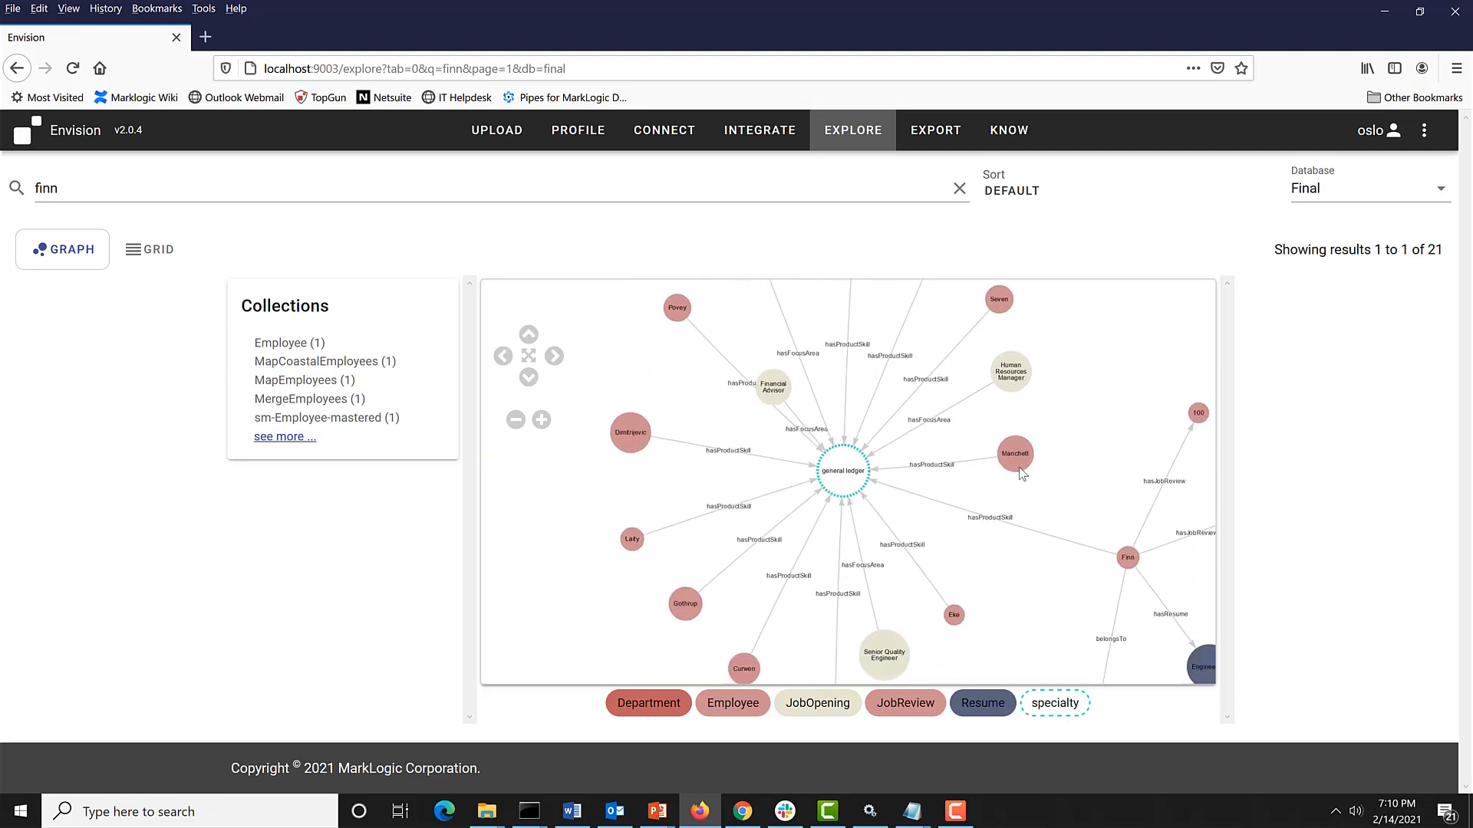
scroll(1021, 473, up, 3)
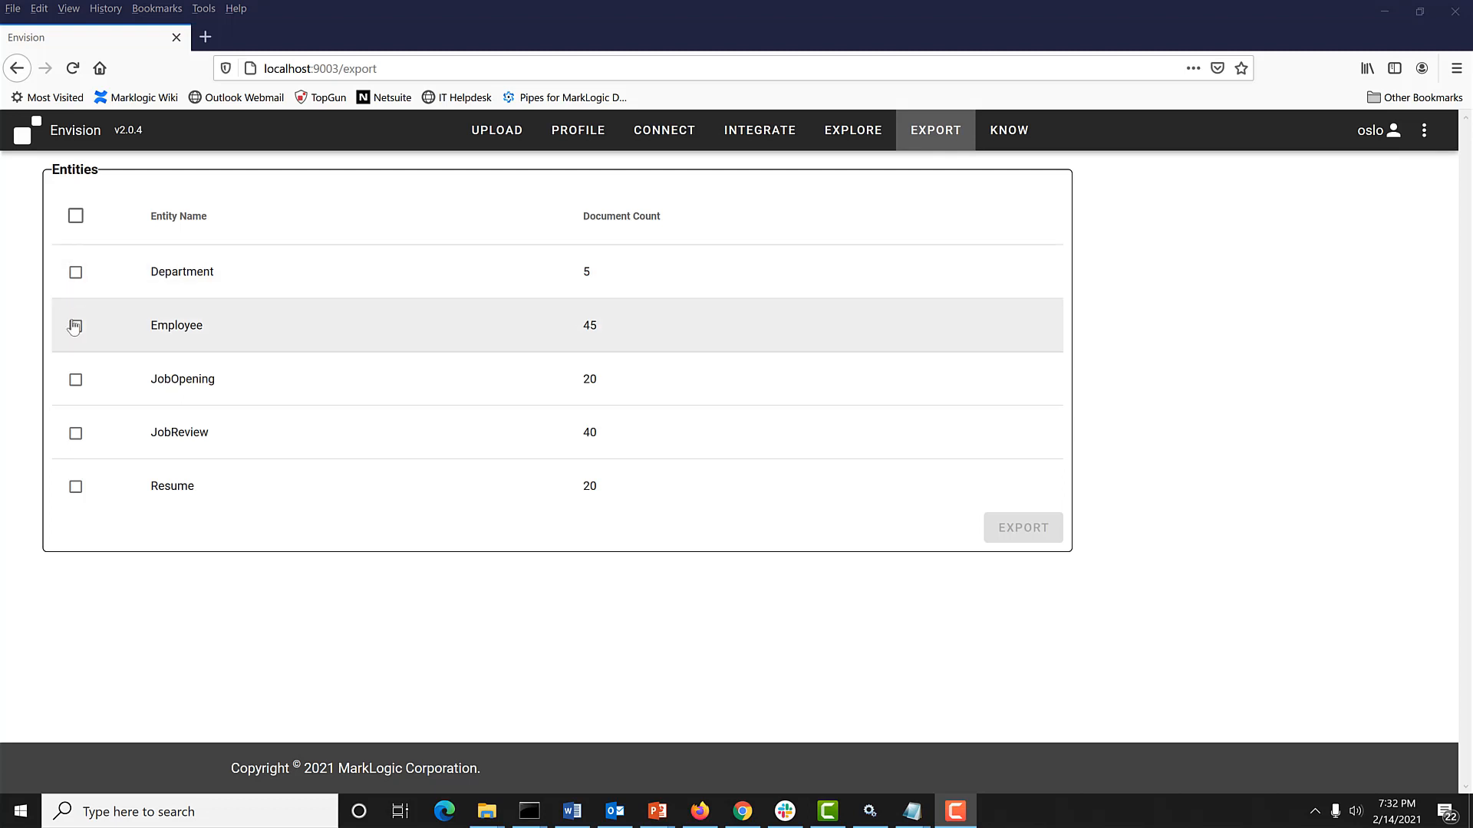
Step: Export the Employee and JobOpening entities and download the resulting export file
click(75, 326)
click(75, 379)
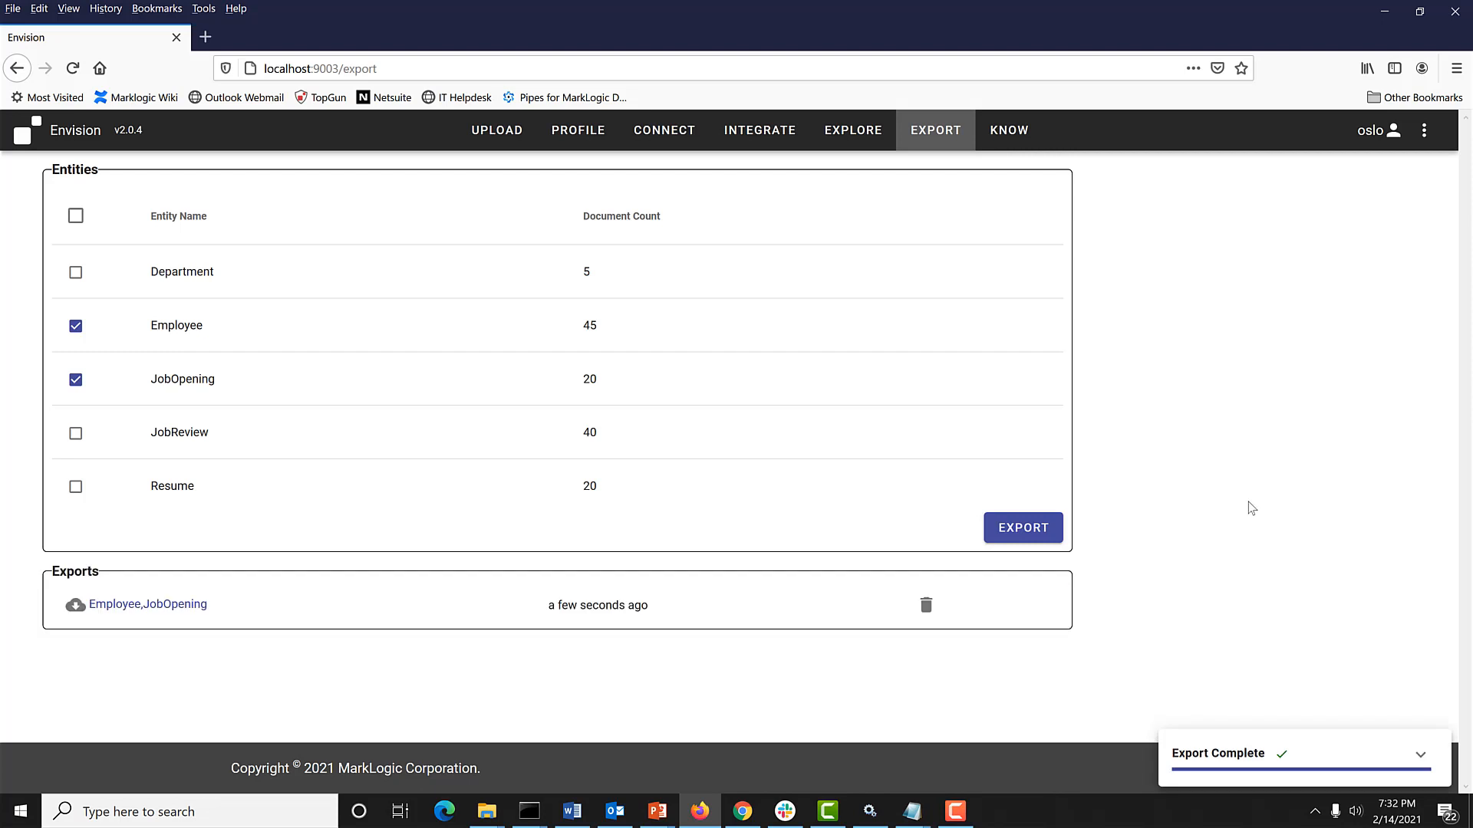
click(146, 604)
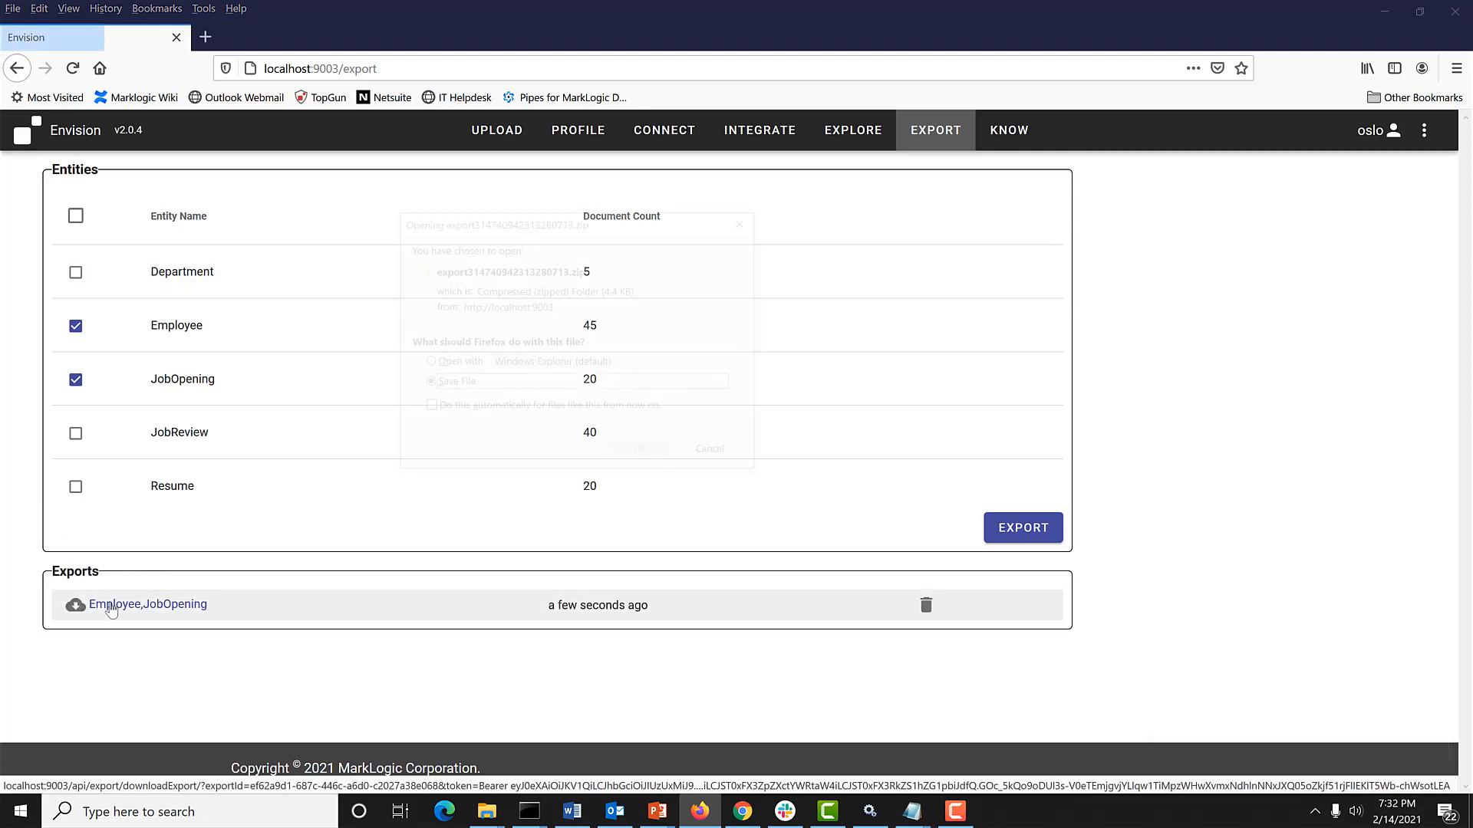
click(640, 453)
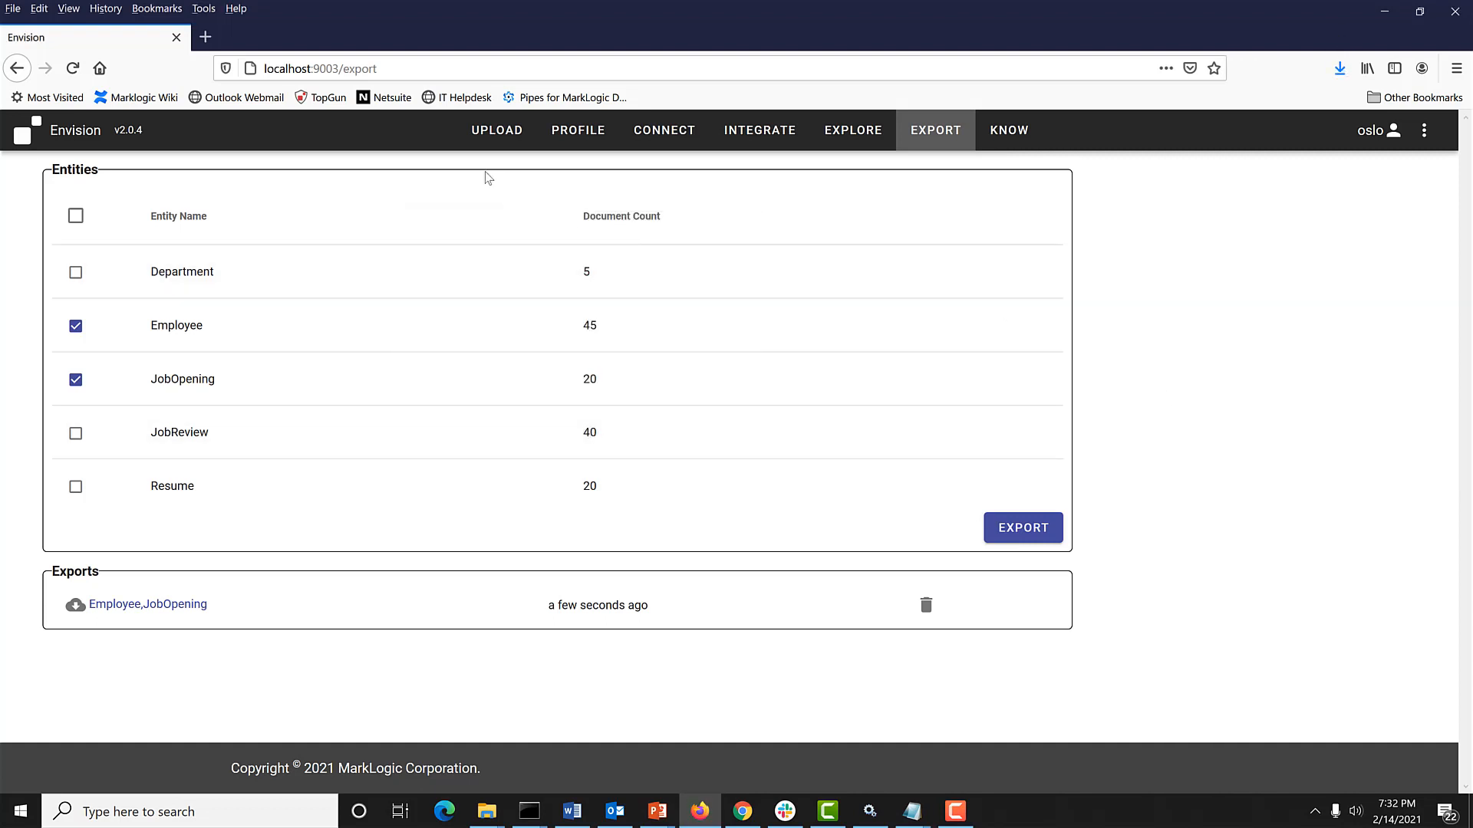
Step: Look over the Upload, Profile and Know pages
click(493, 131)
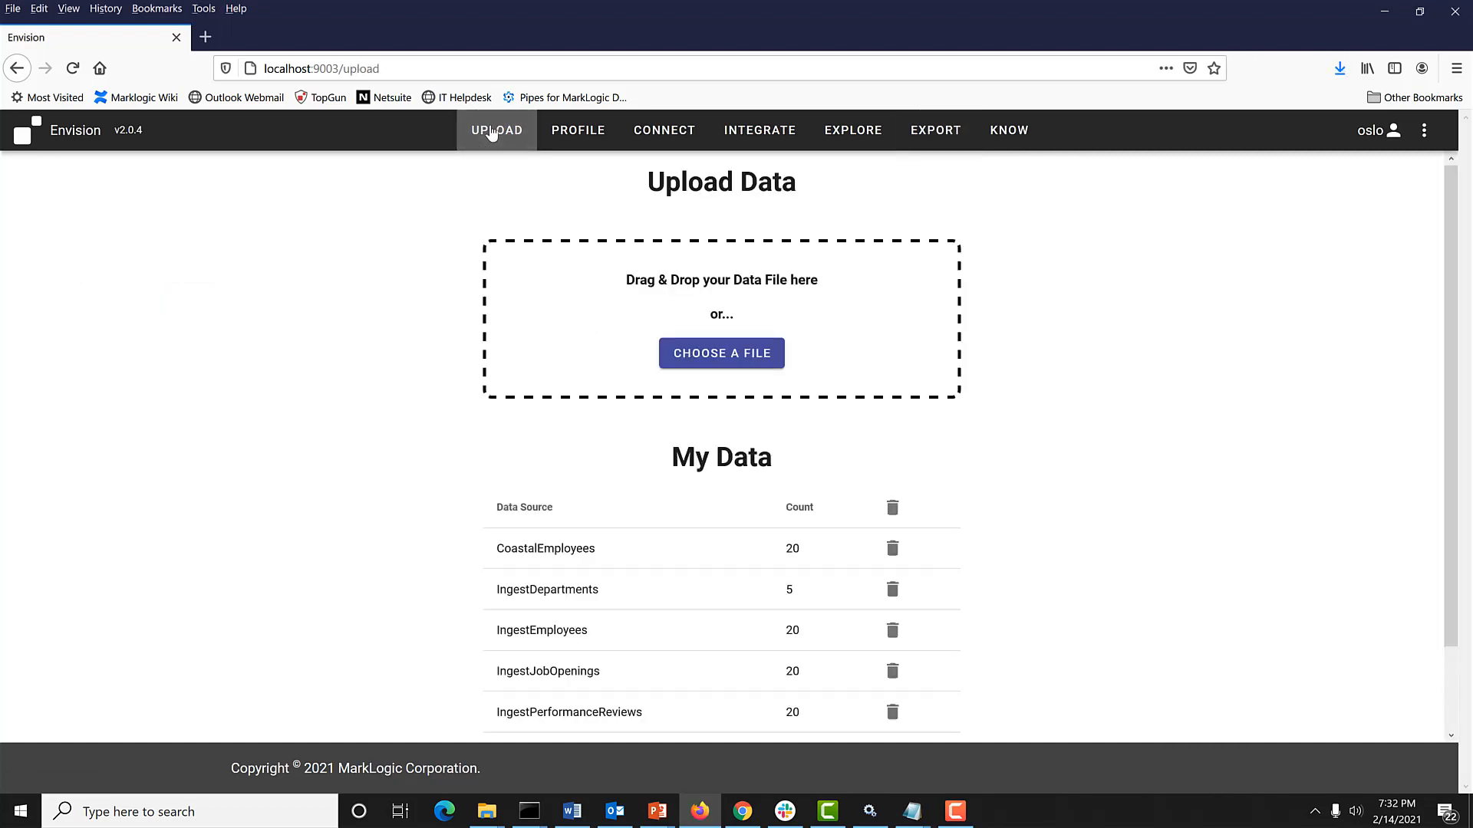
click(579, 132)
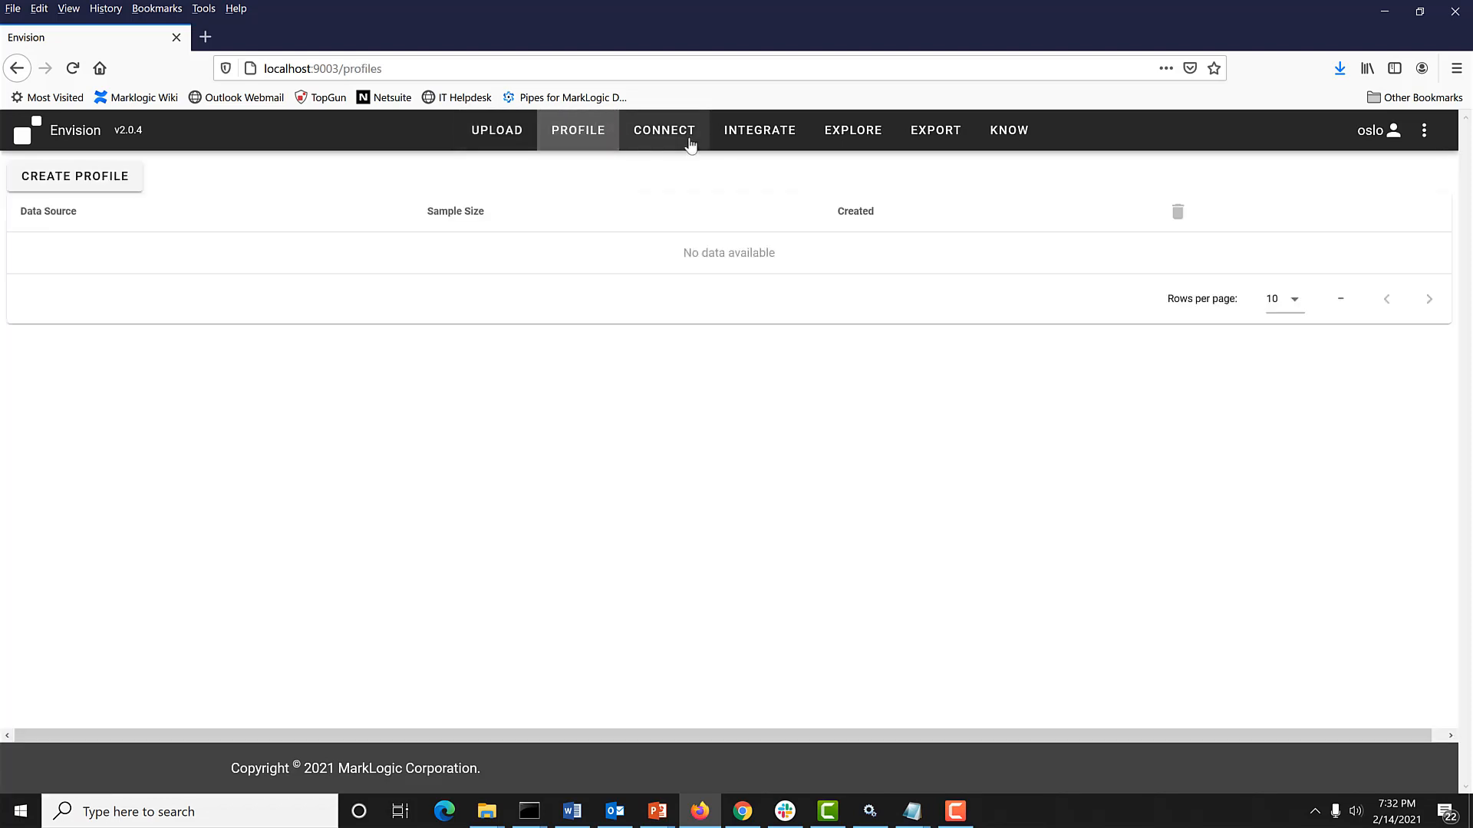
click(997, 132)
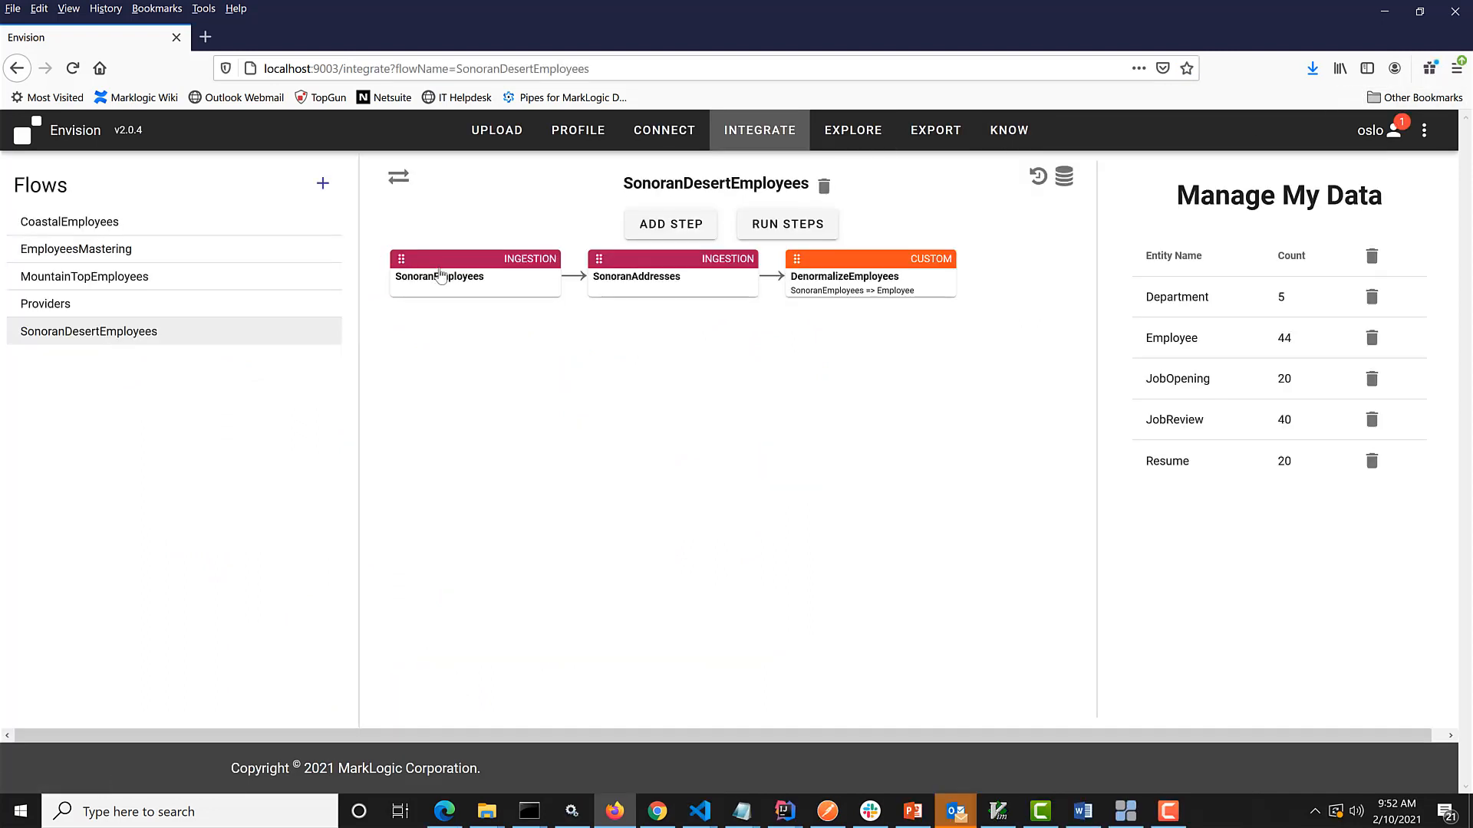
Step: Open the DenormalizeEmployees custom step in the SonoranDesertEmployees flow
click(890, 285)
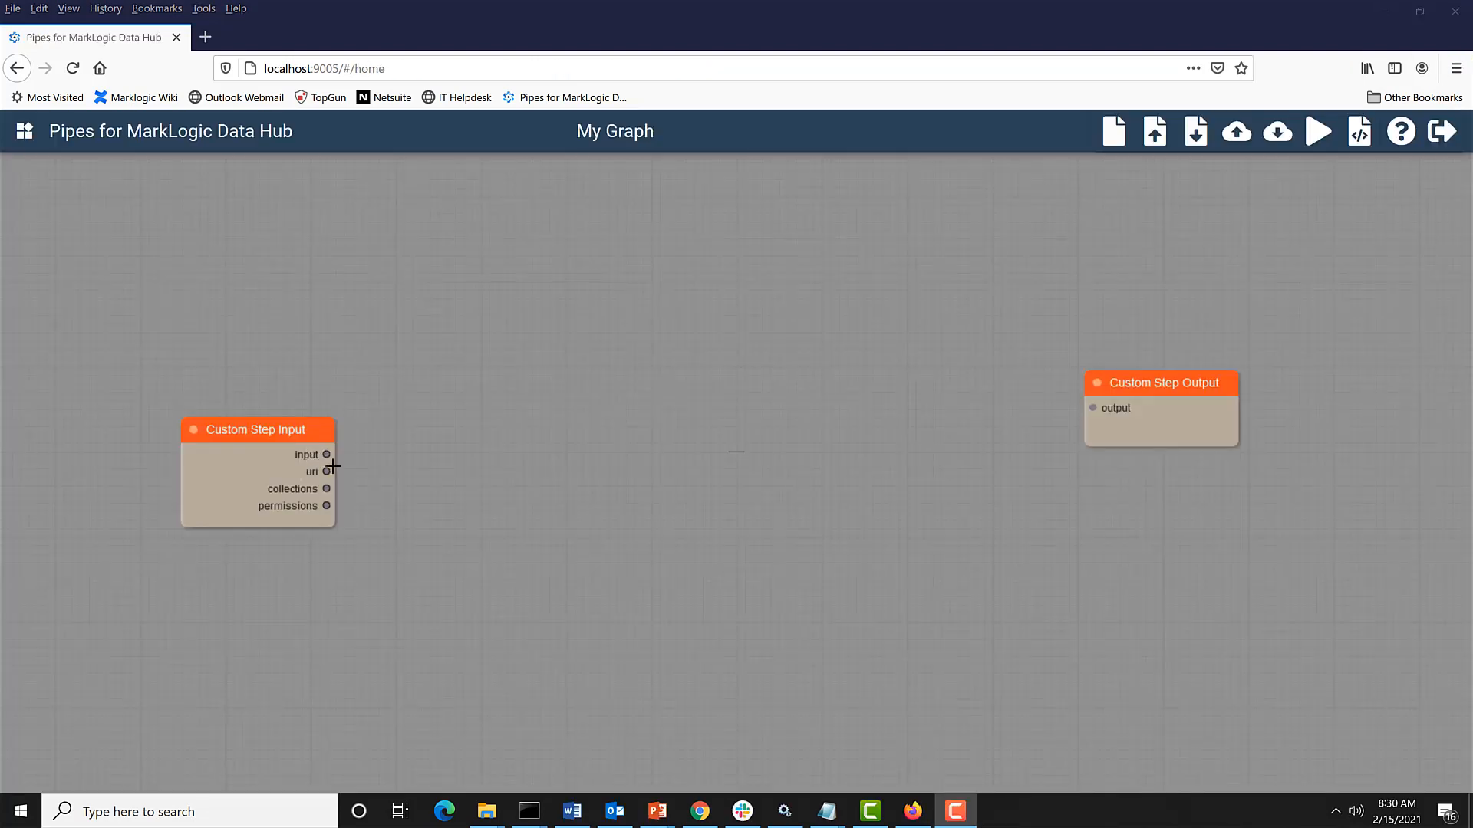
Step: In Pipes for MarkLogic Data Hub, try to connect the input port of Custom Step Input to the output port of Custom Step Output
scroll(275, 450, up, 3)
scroll(275, 449, down, 3)
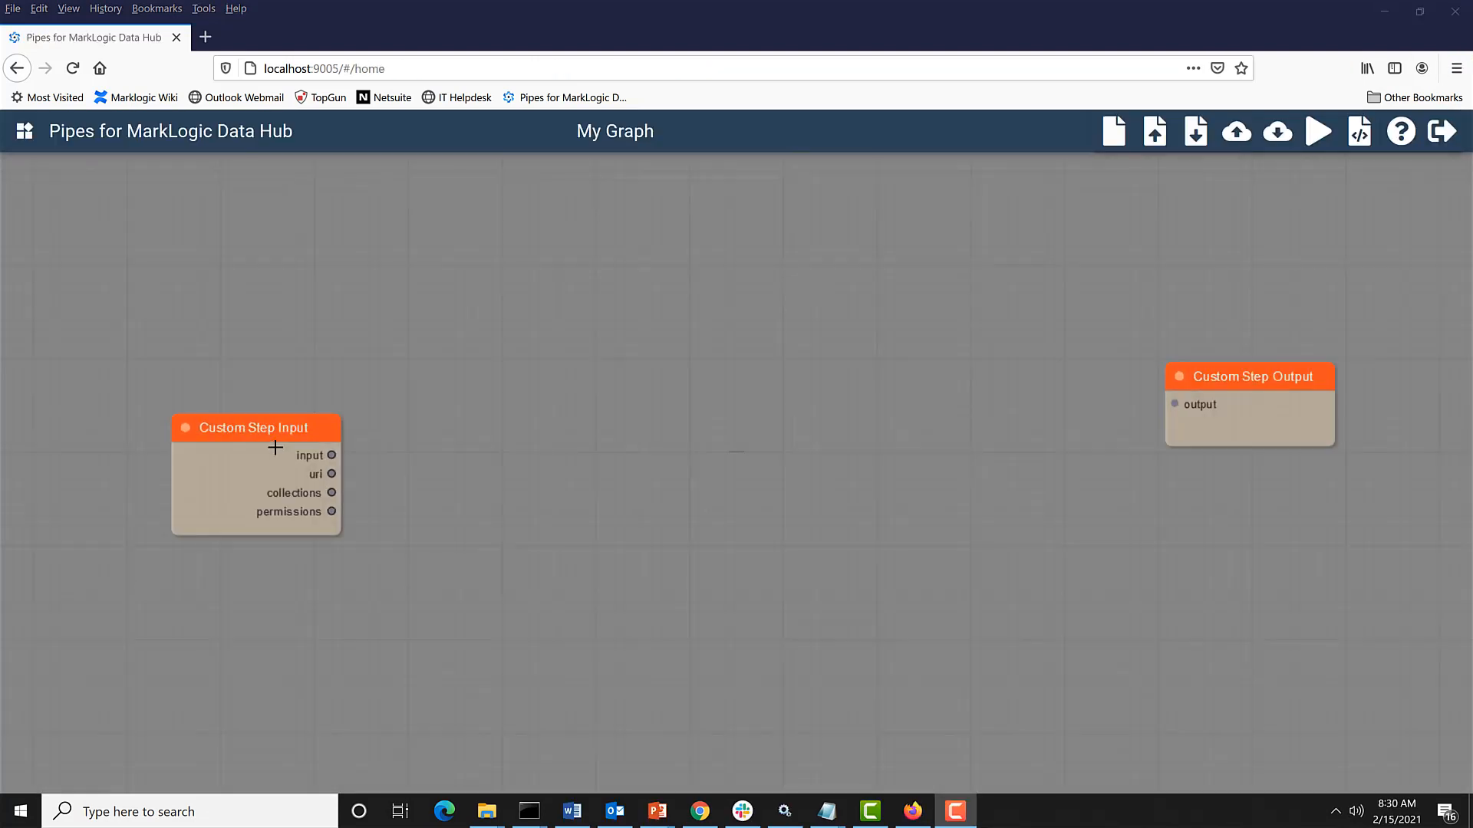
drag(326, 455, 1092, 406)
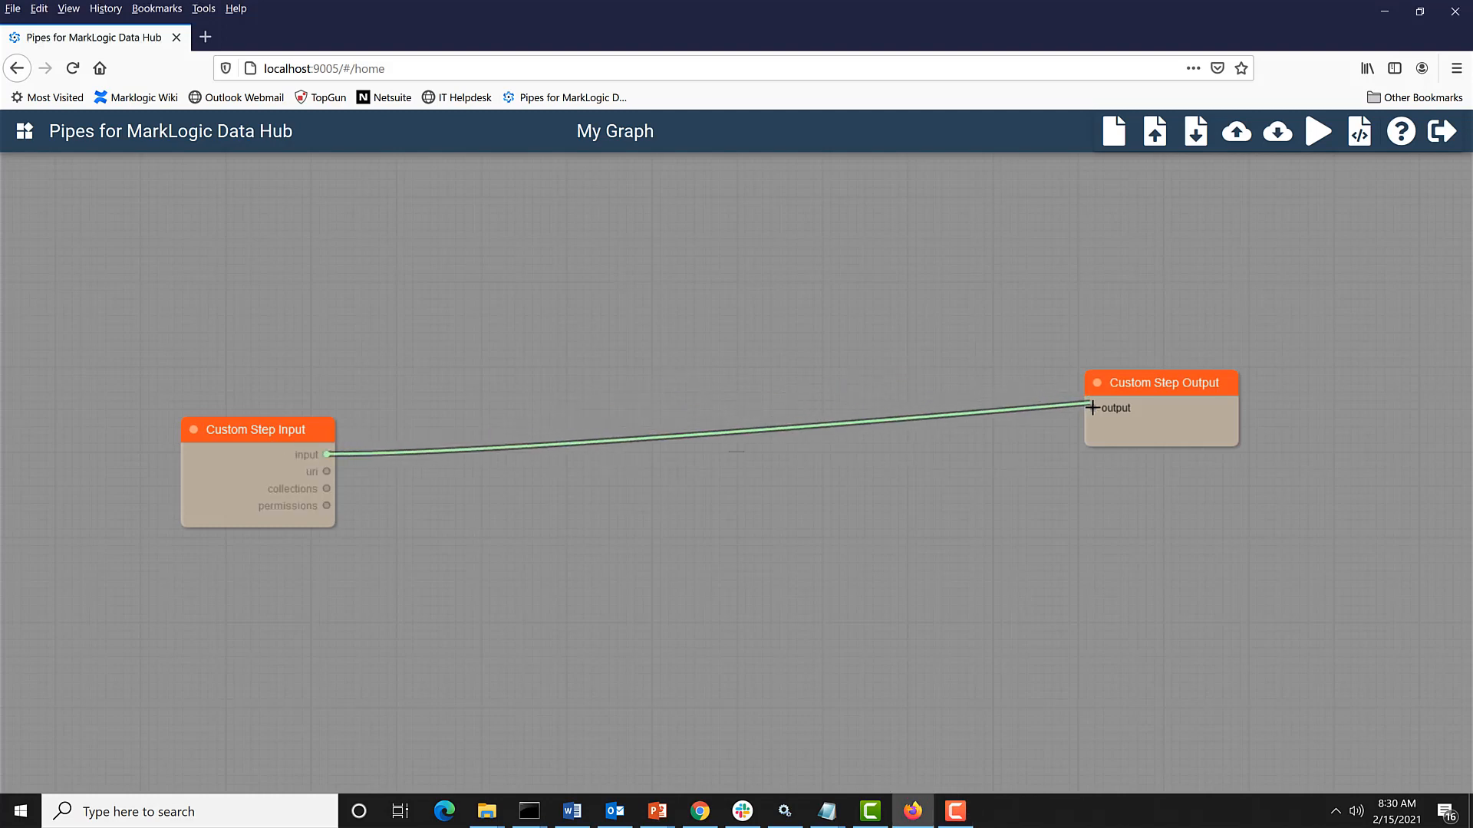
Step: Start a new source block named SourceEmployee and proceed to choosing its data source for fields
click(26, 132)
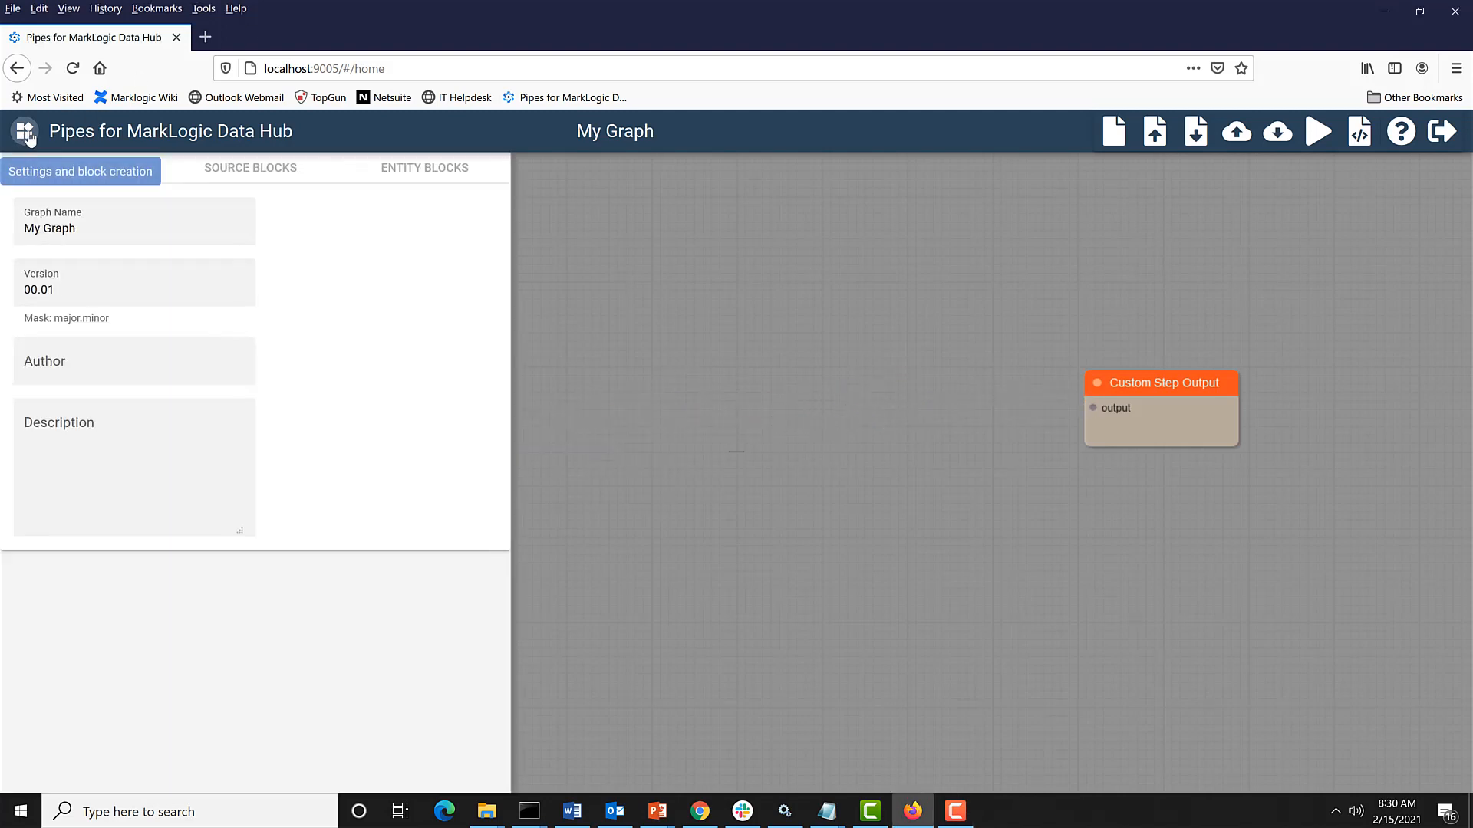
click(230, 176)
click(116, 343)
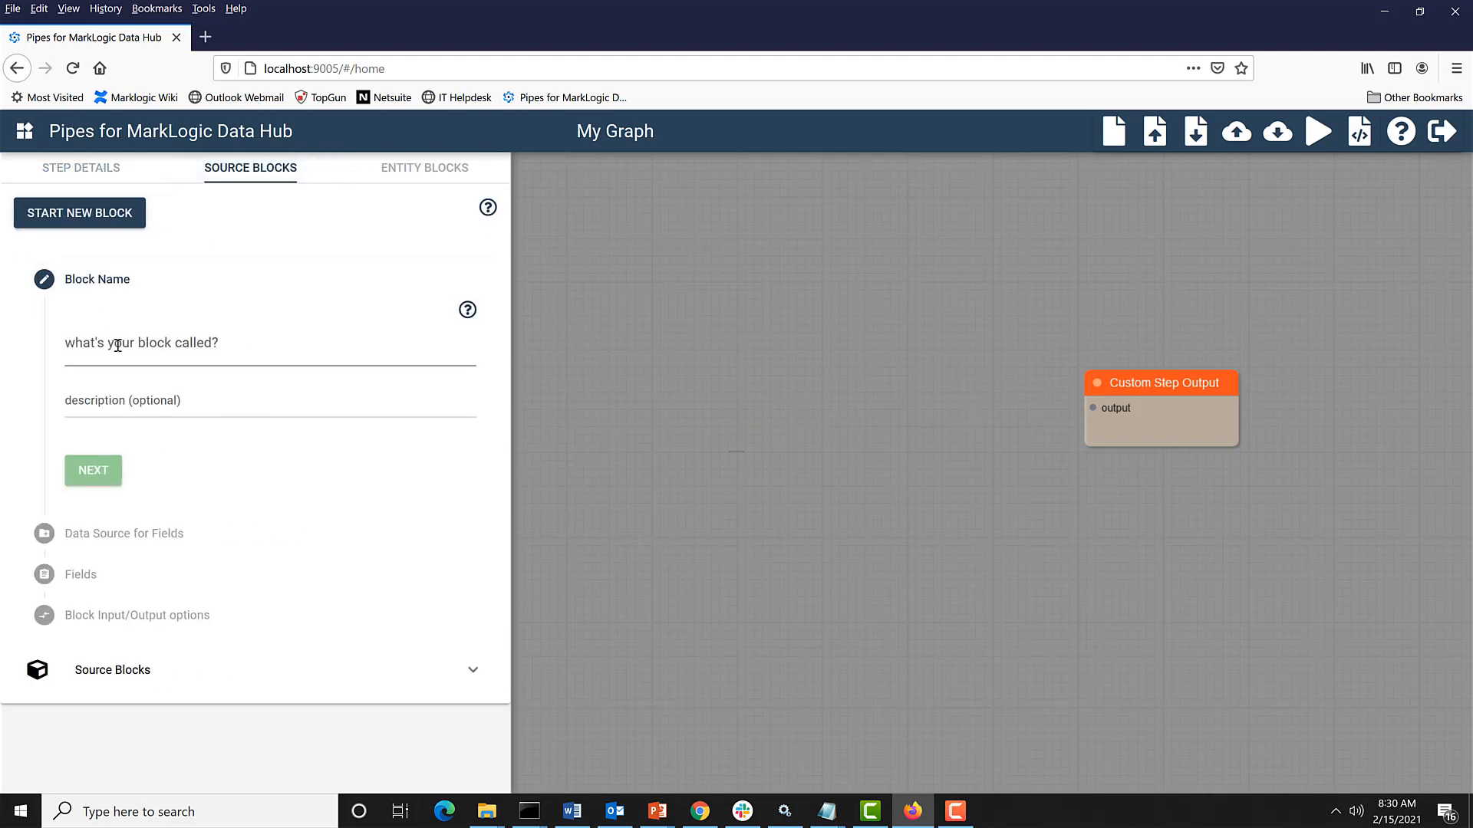
text(Sourc)
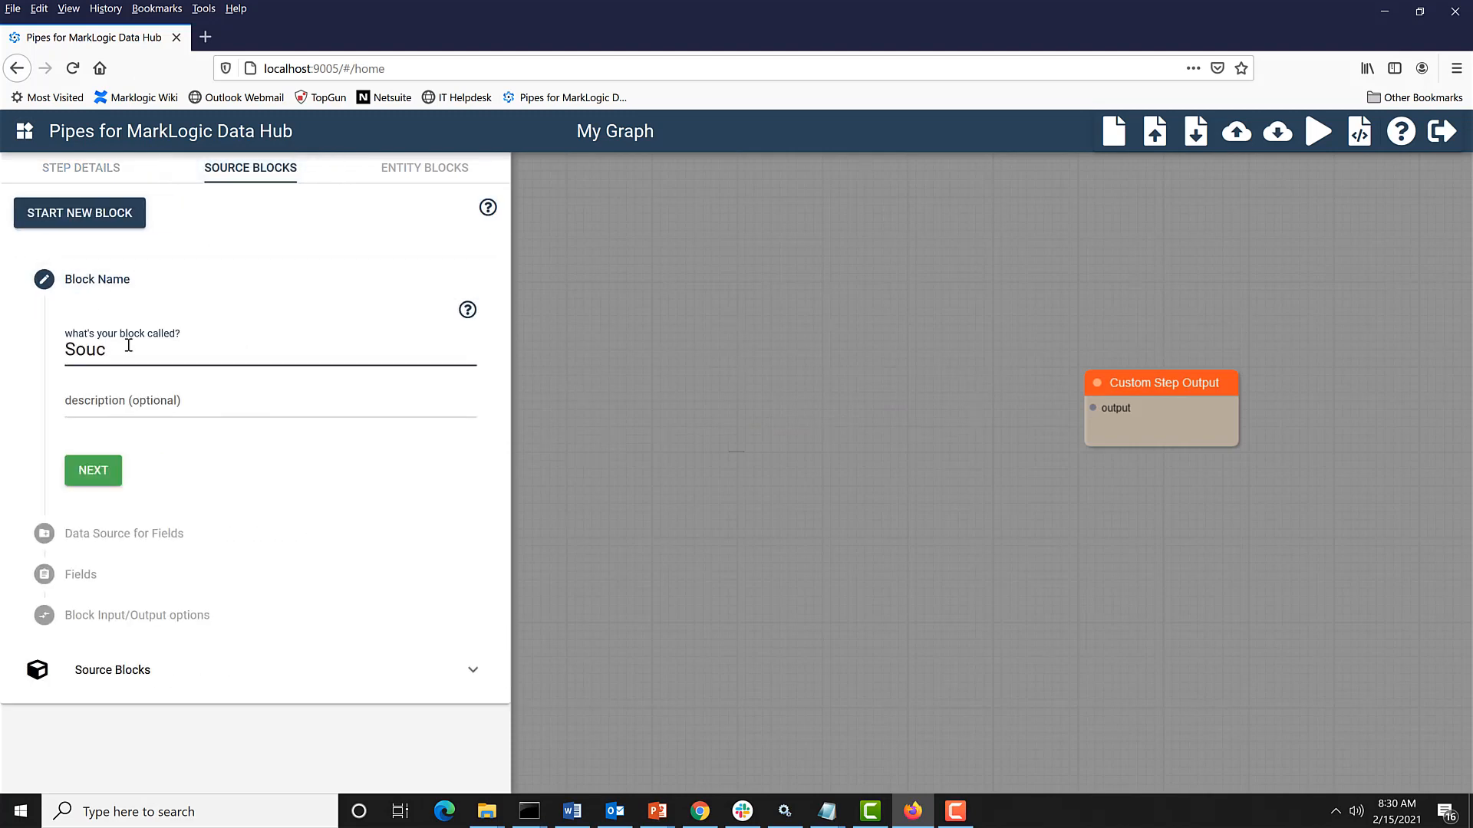
text(eEmployee)
click(87, 472)
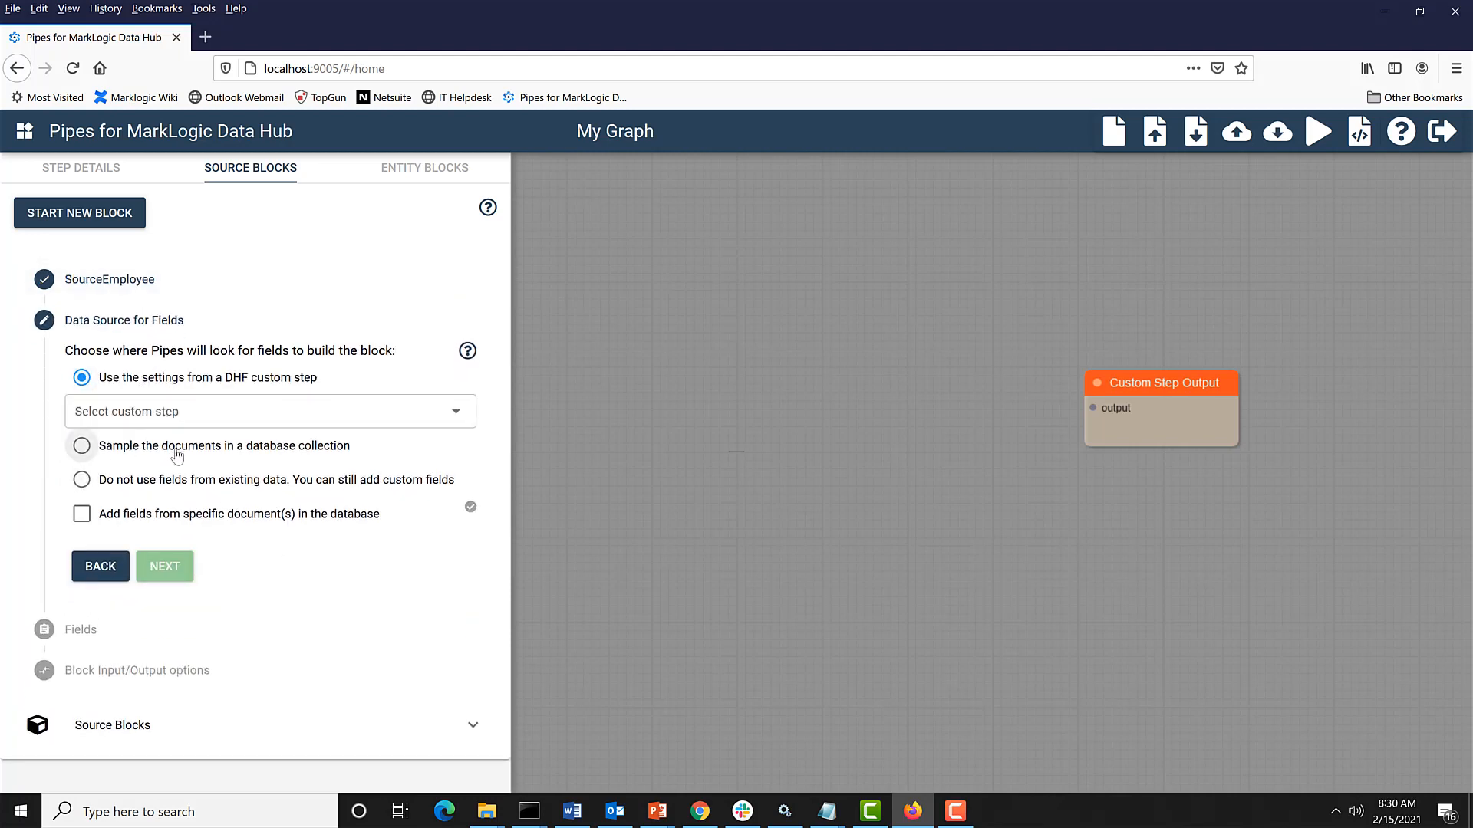
Step: Take the block's fields from sampled documents in the SonoranEmployees collection of data-hub-STAGING and proceed to field selection
click(177, 453)
click(171, 453)
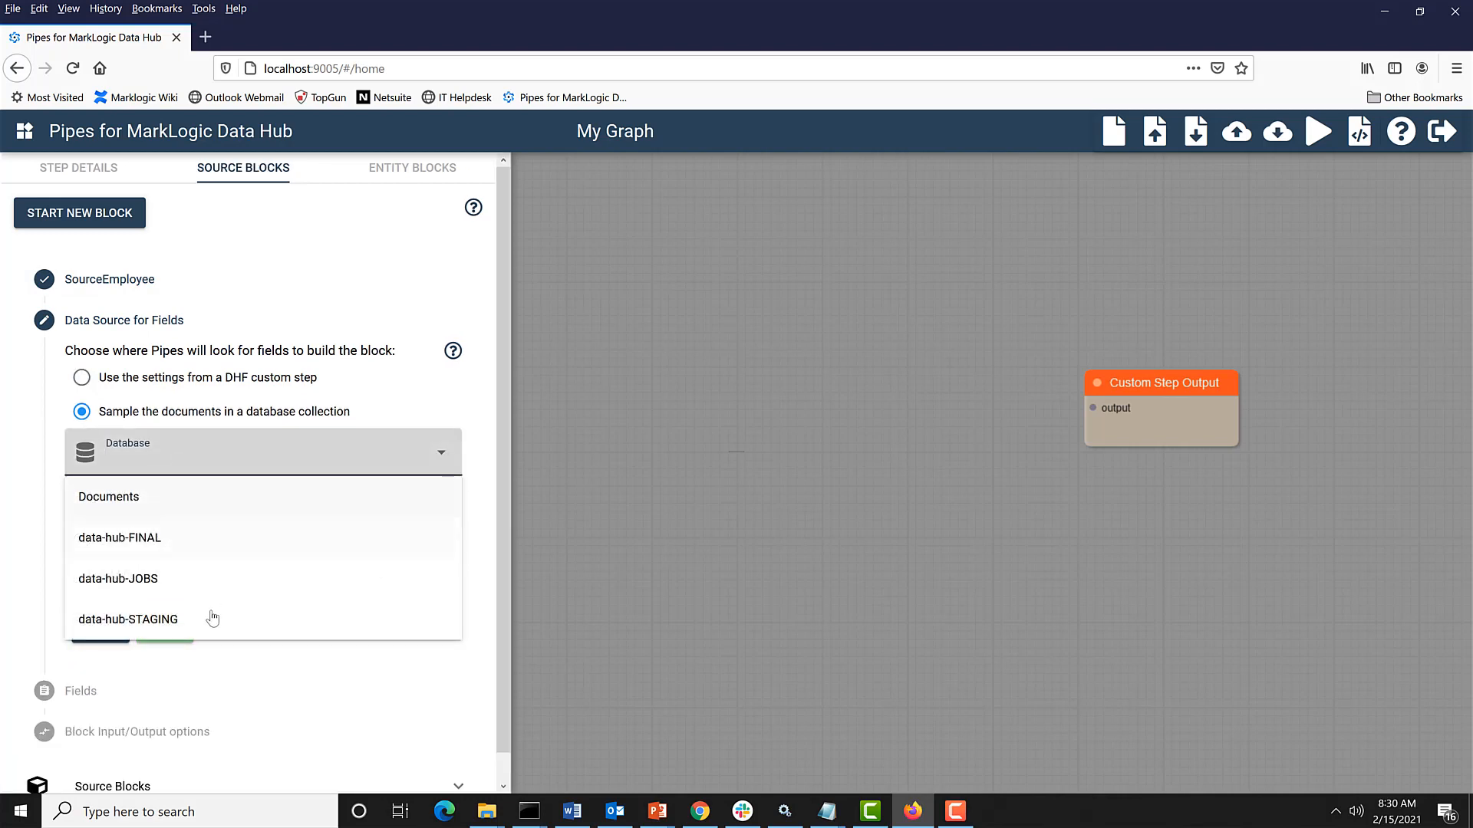
click(199, 634)
click(199, 502)
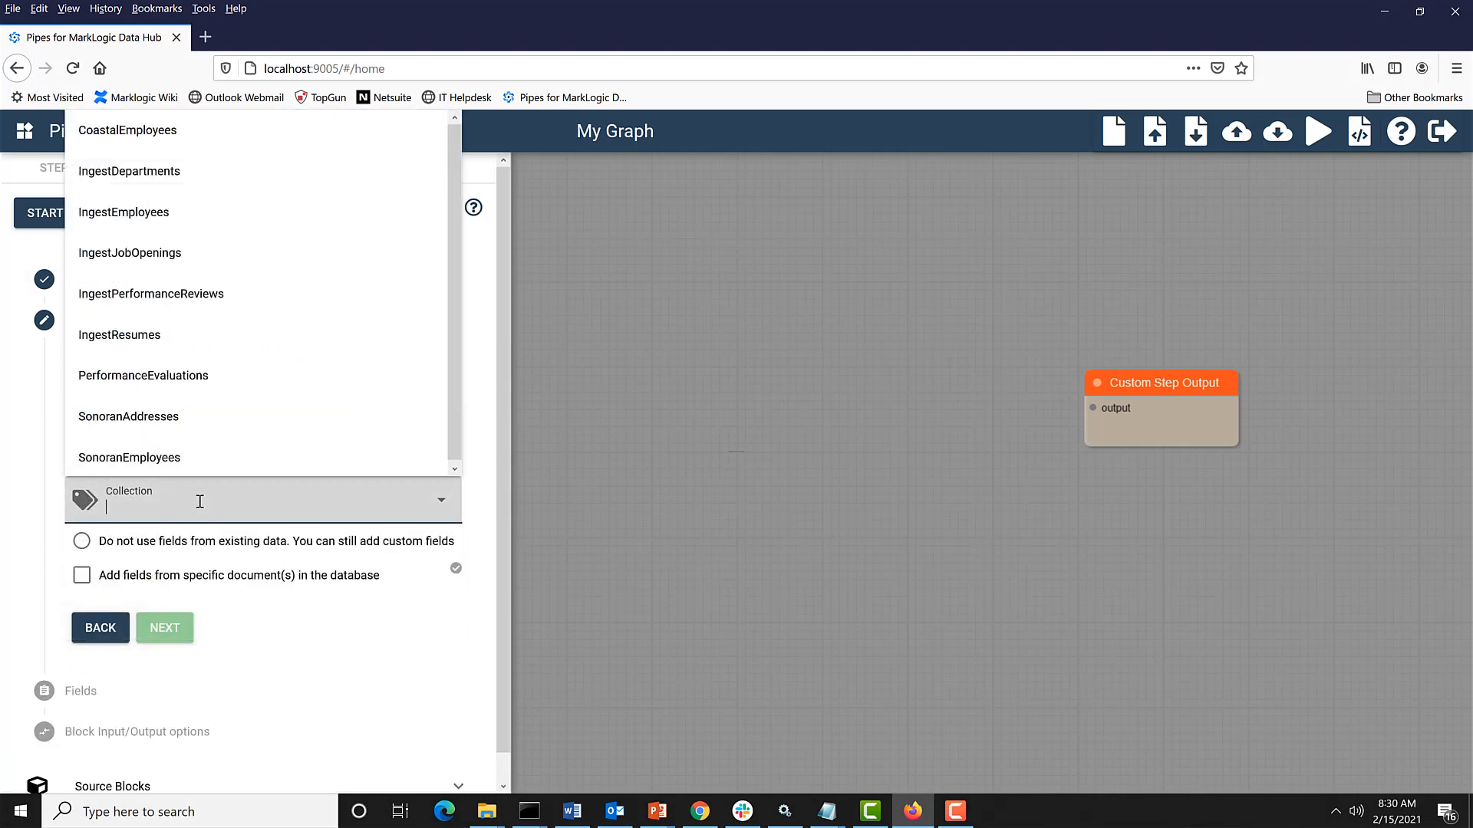
click(217, 460)
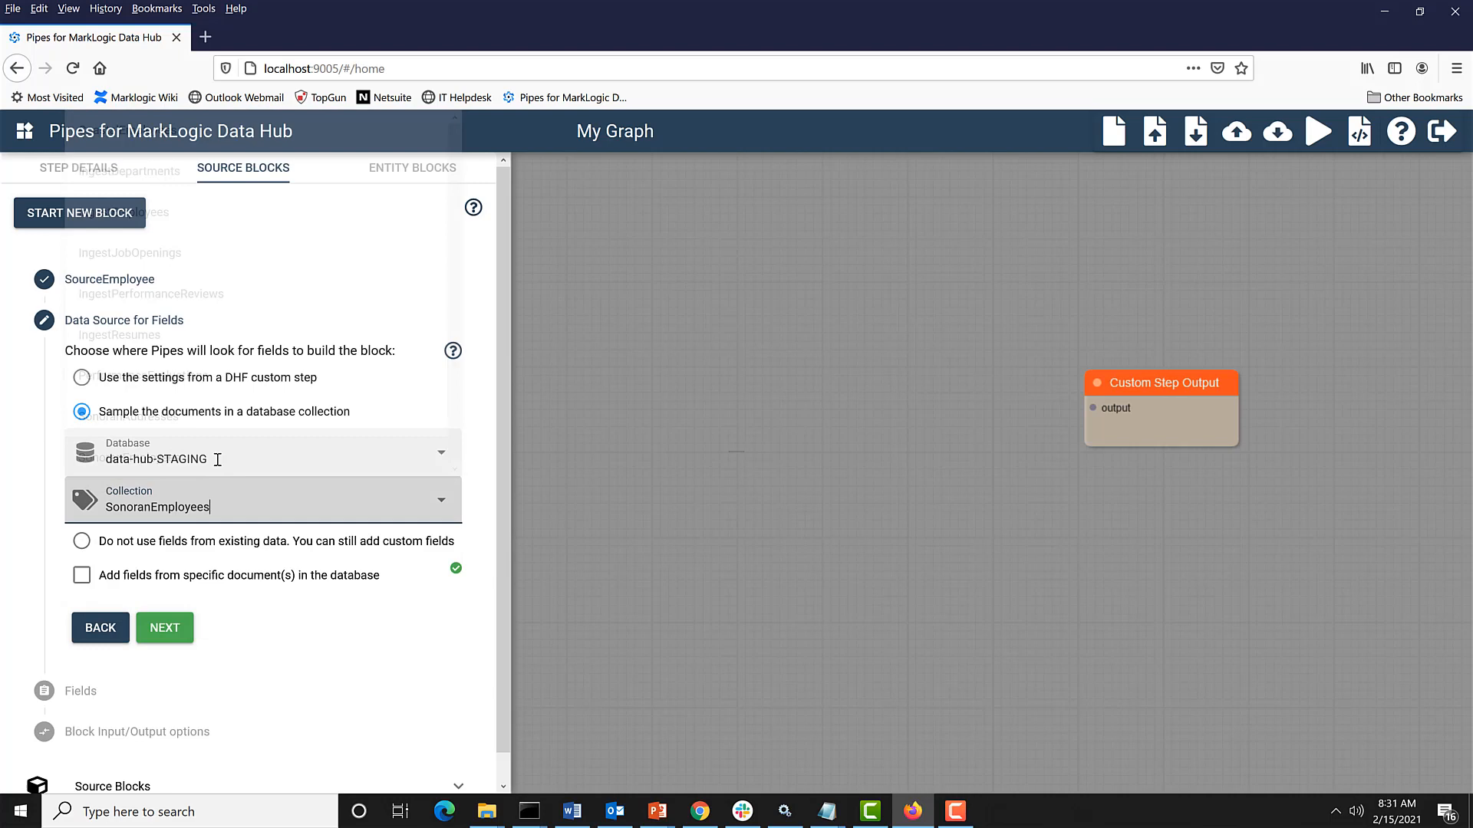
click(163, 629)
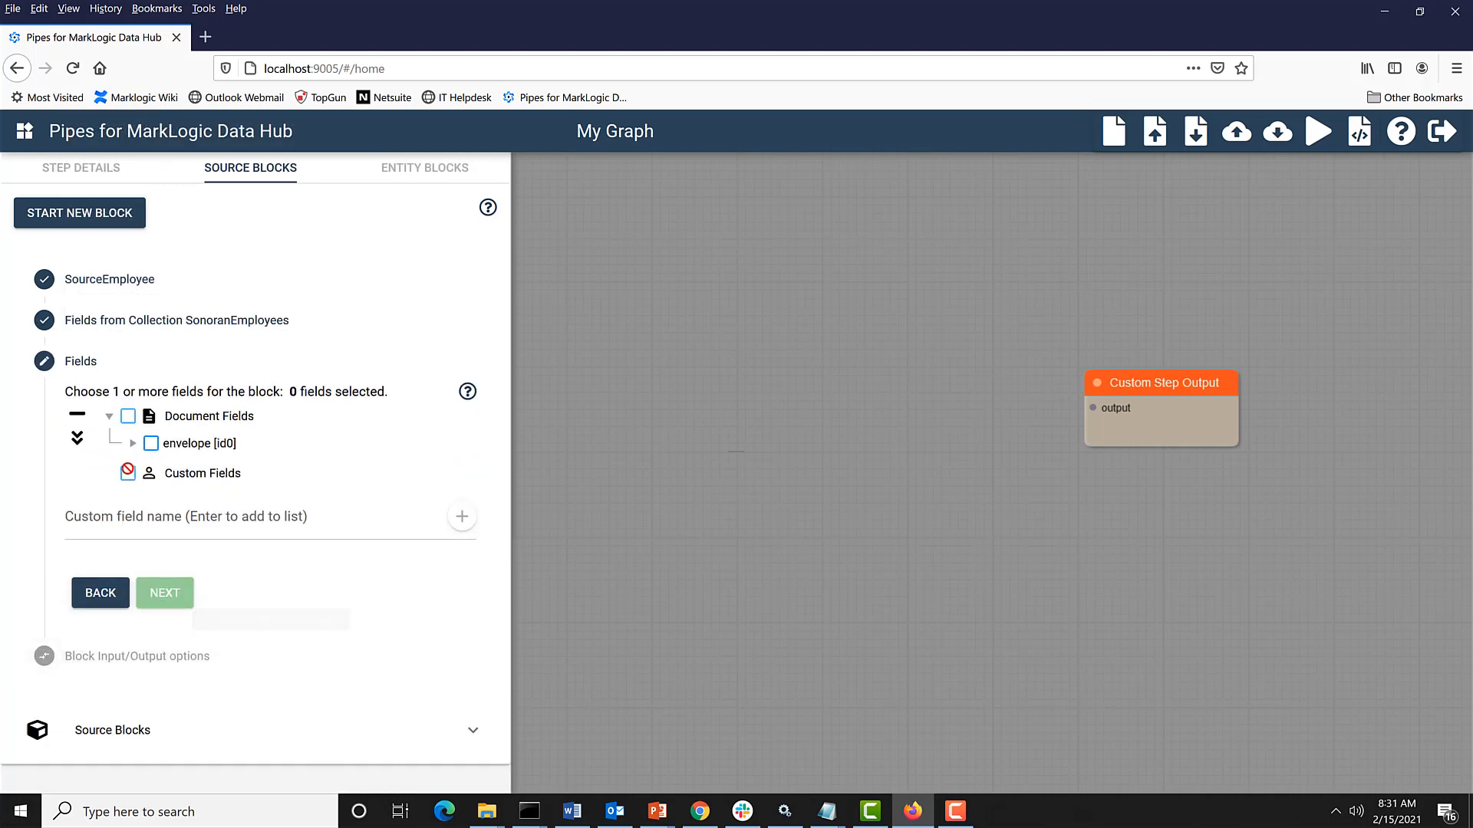
Step: Expand the document fields and select address_id, bonus, dept_num, dob, emp_id, first_name, hire_date, home_phone, job_title and last_name under instance
click(76, 438)
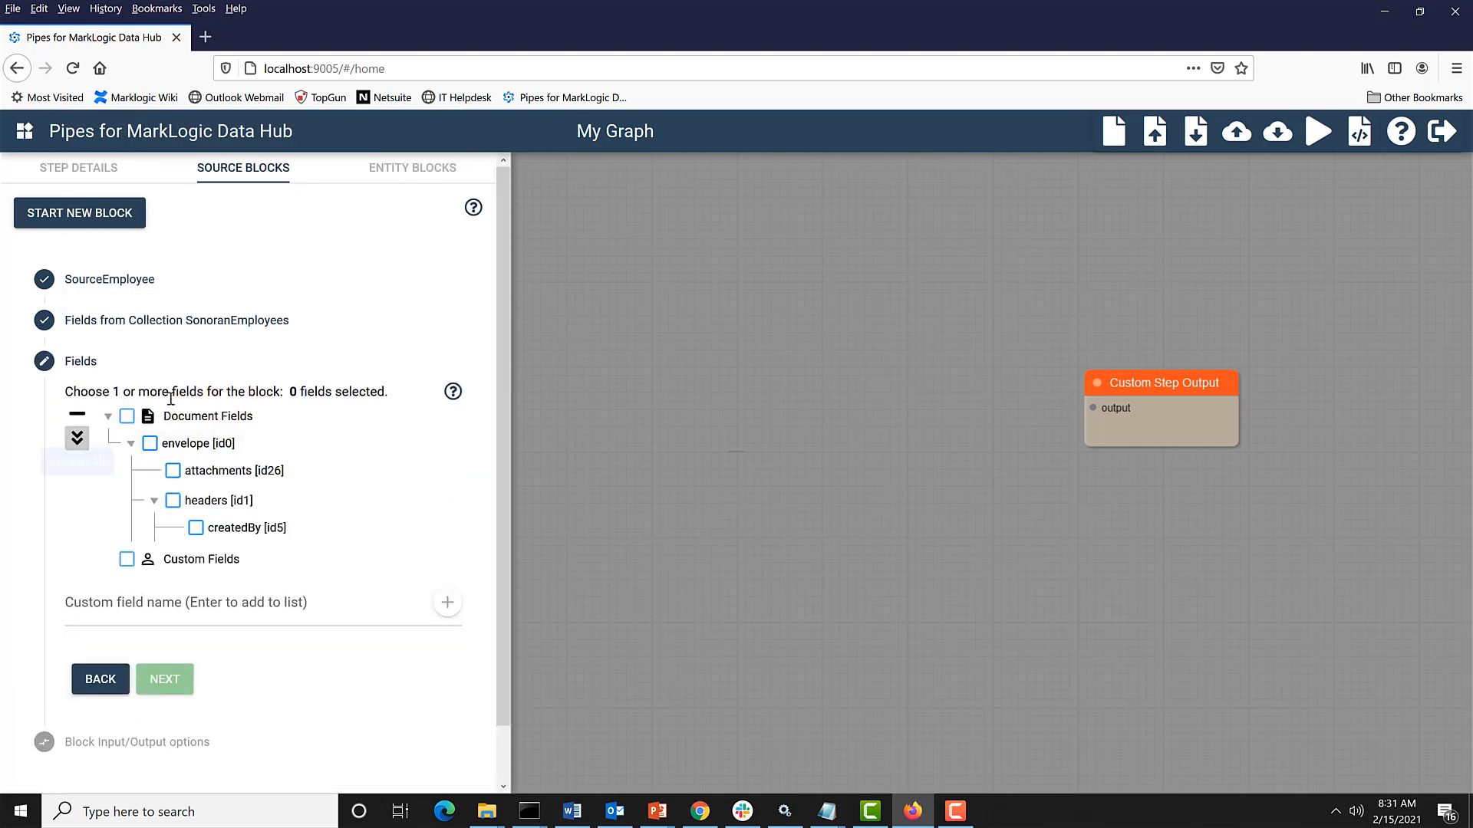
scroll(175, 404, down, 2)
scroll(207, 337, down, 3)
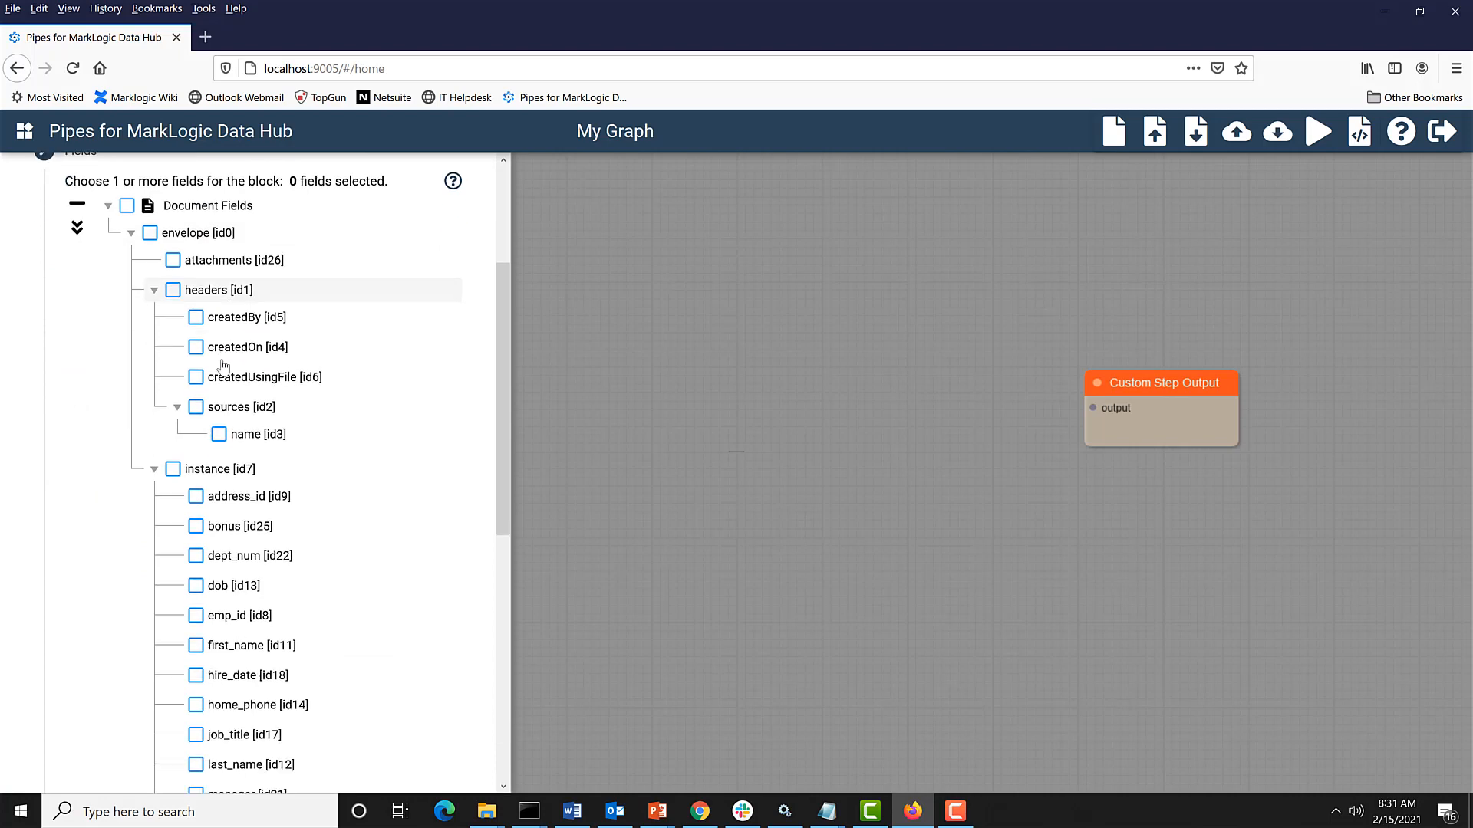
click(196, 299)
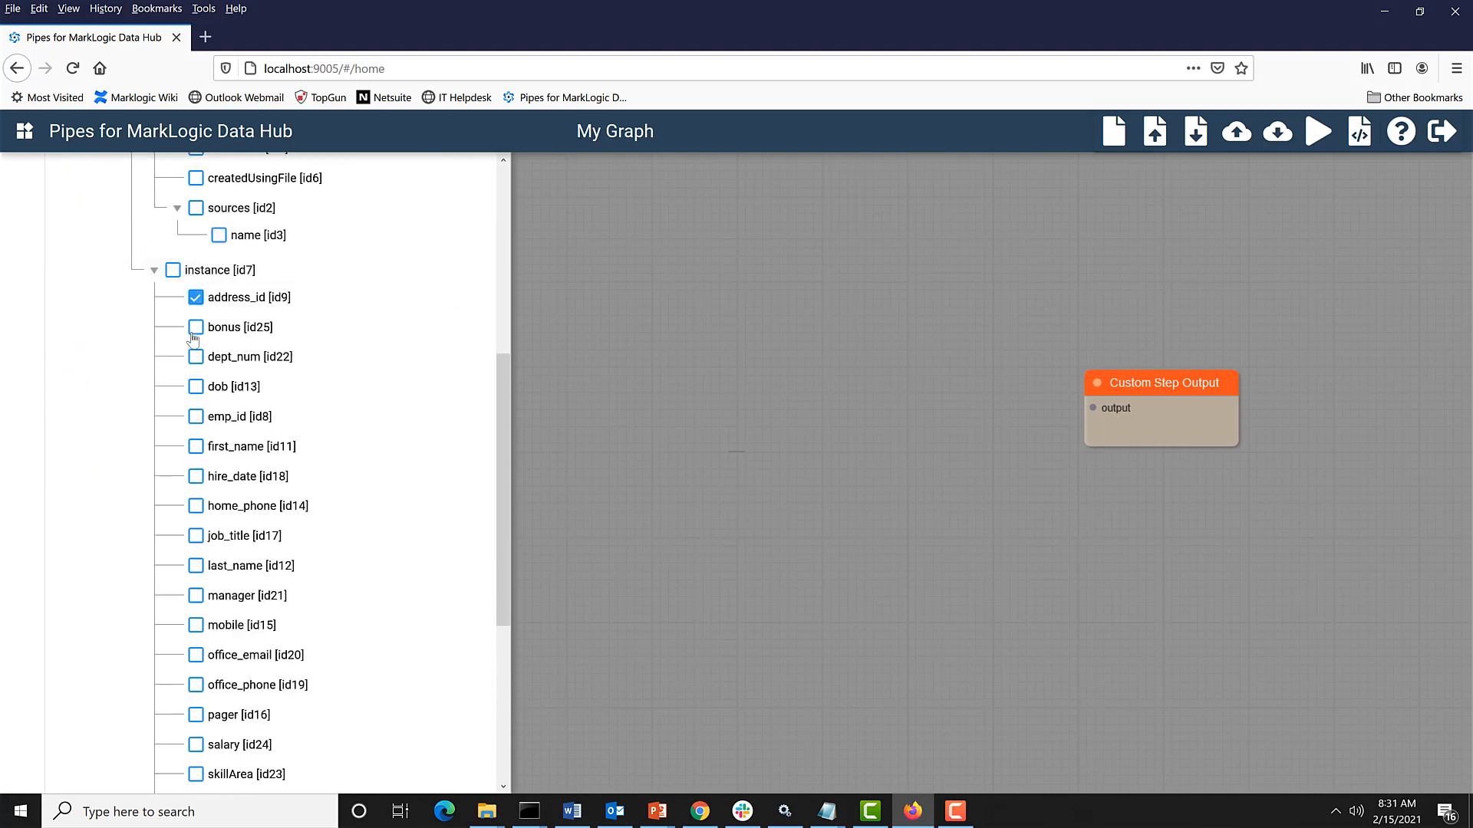
click(195, 328)
scroll(202, 490, down, 2)
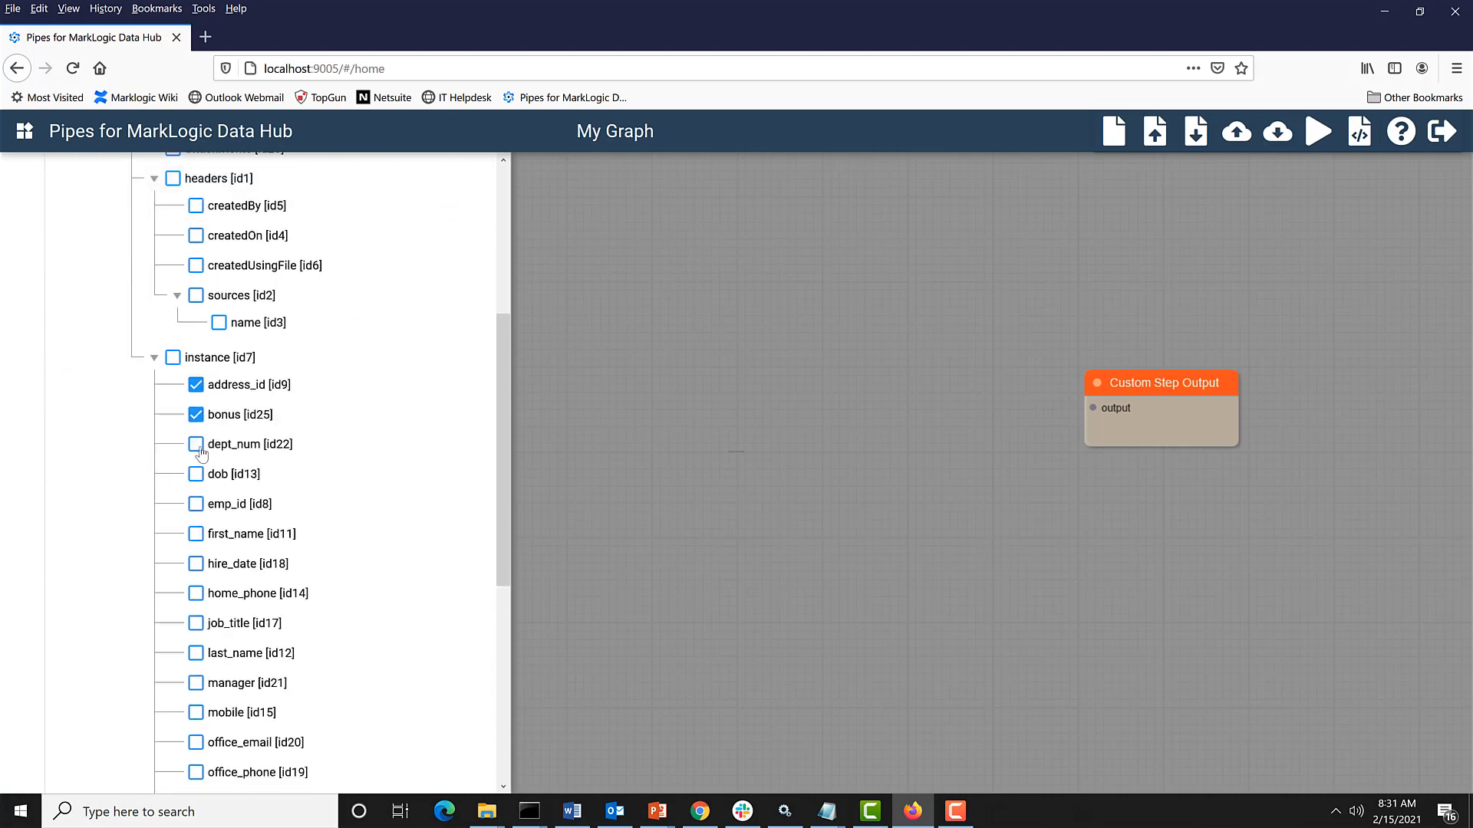
click(196, 474)
click(196, 504)
click(195, 534)
click(196, 564)
click(196, 595)
click(196, 622)
click(195, 653)
scroll(273, 602, down, 5)
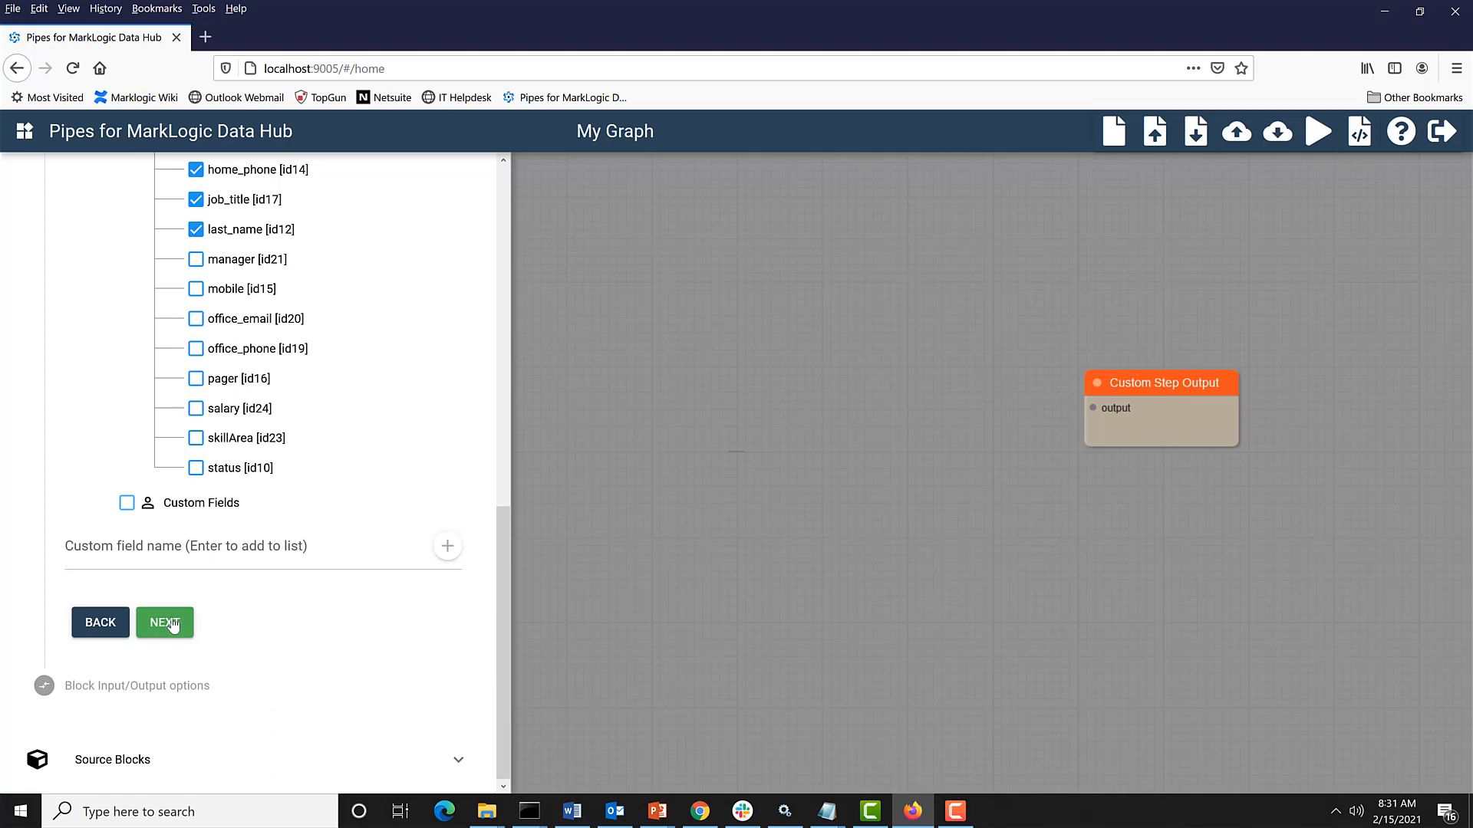
Step: Create the SourceEmployee source block with the default options of node input and field outputs
click(172, 623)
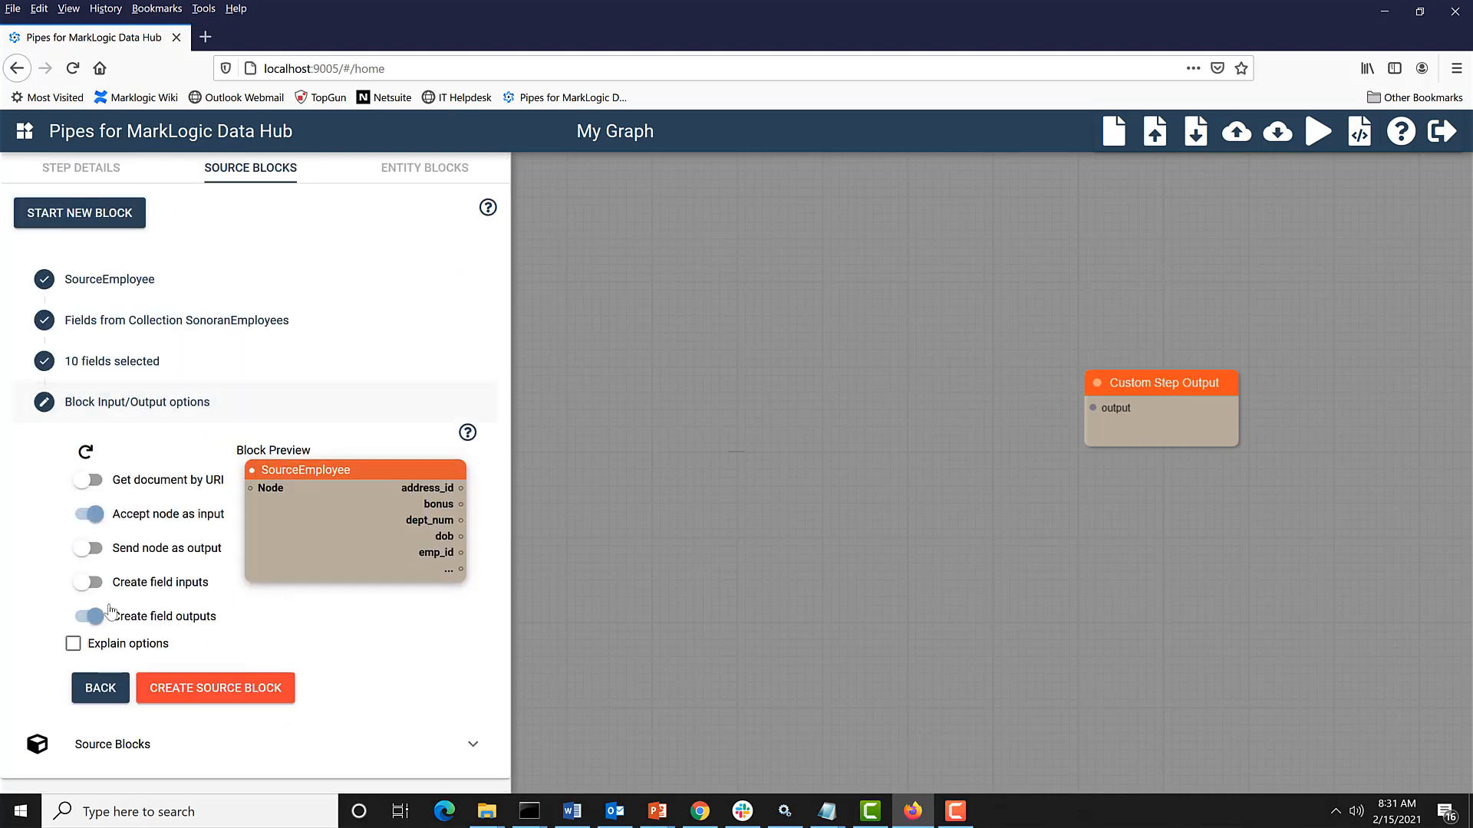
click(263, 694)
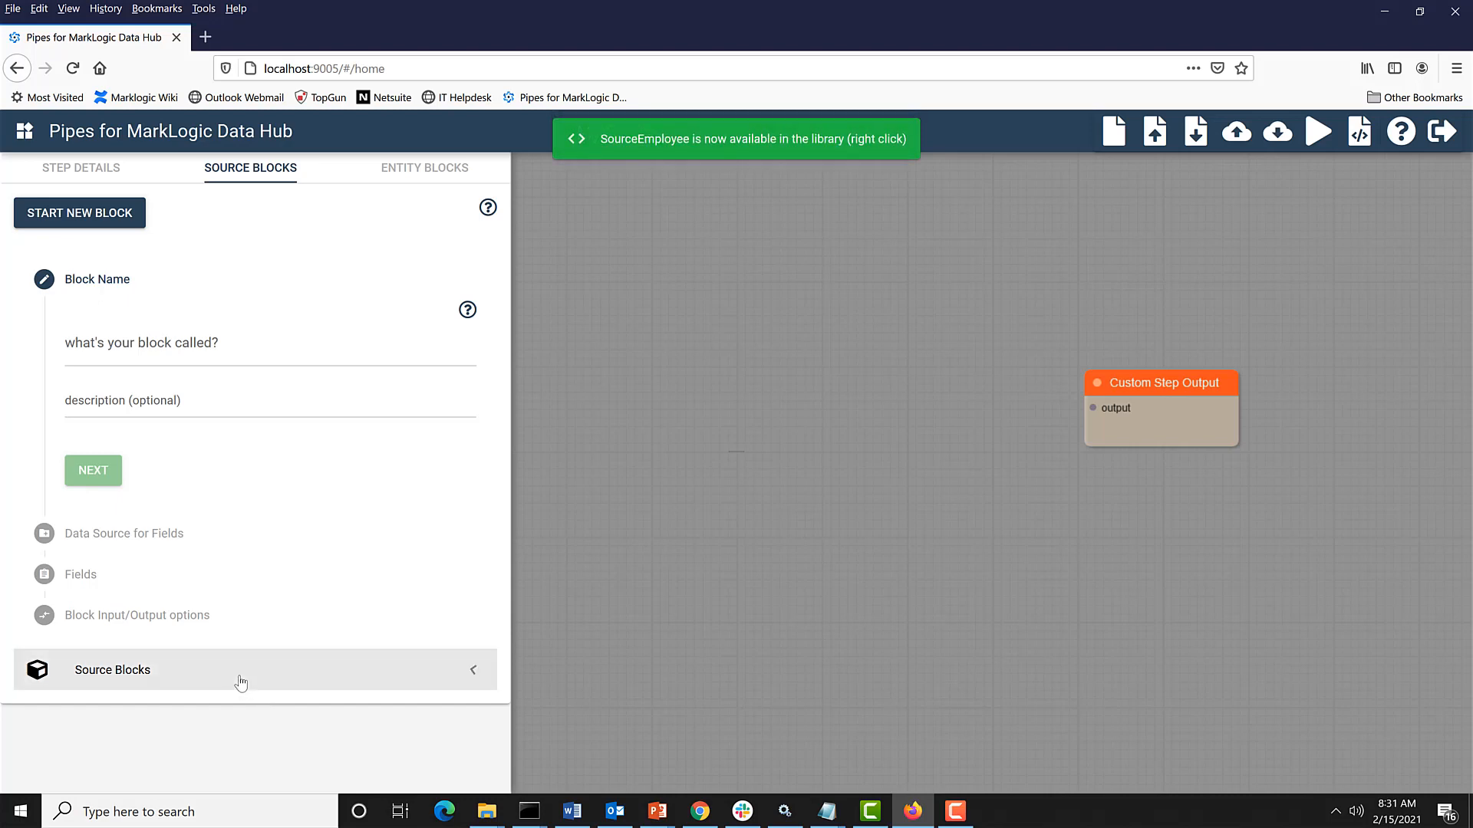
click(240, 681)
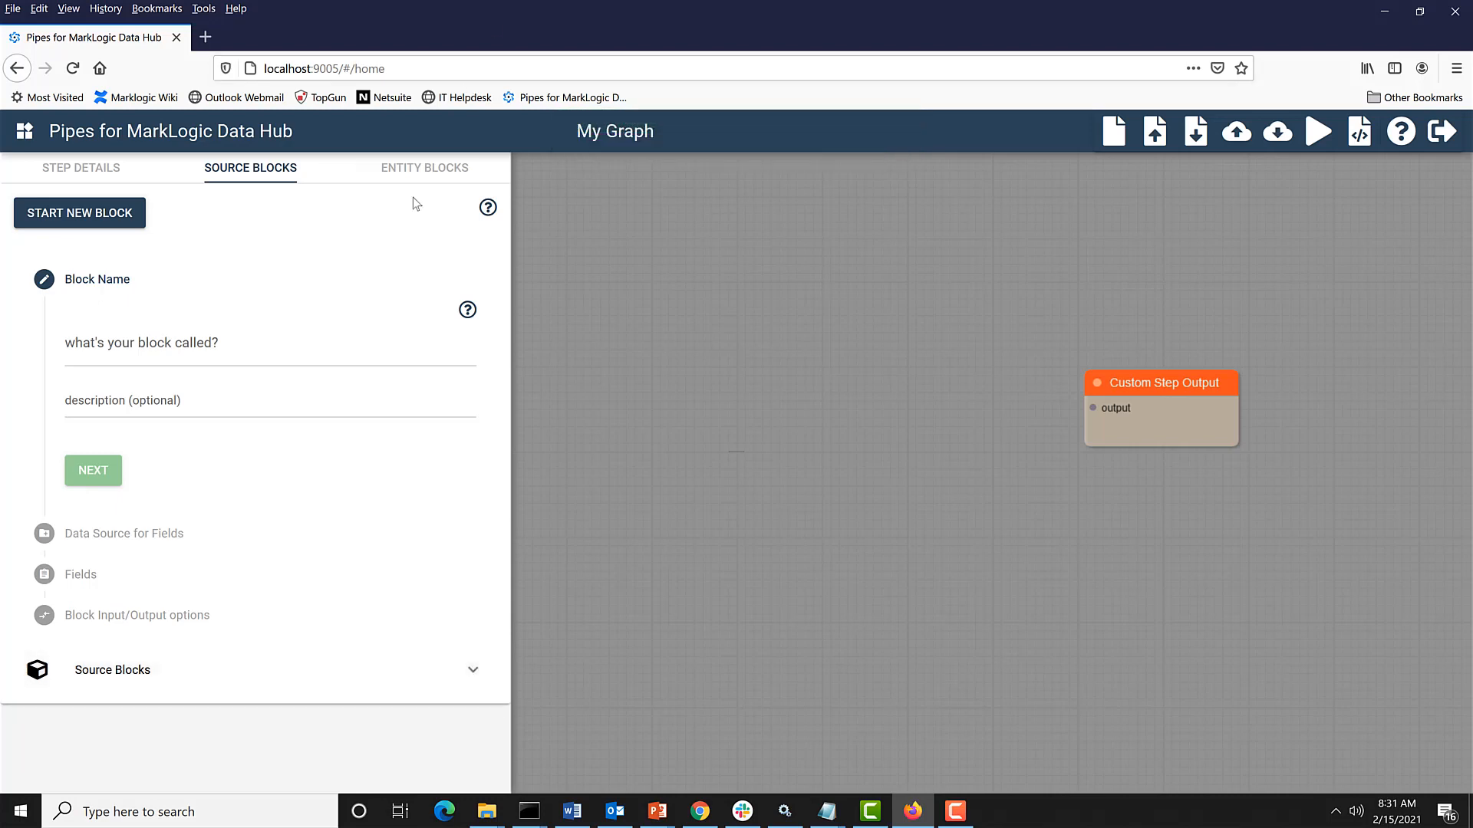
Step: Create an entity block from the Employee entity and return to the graph canvas
click(423, 168)
click(149, 295)
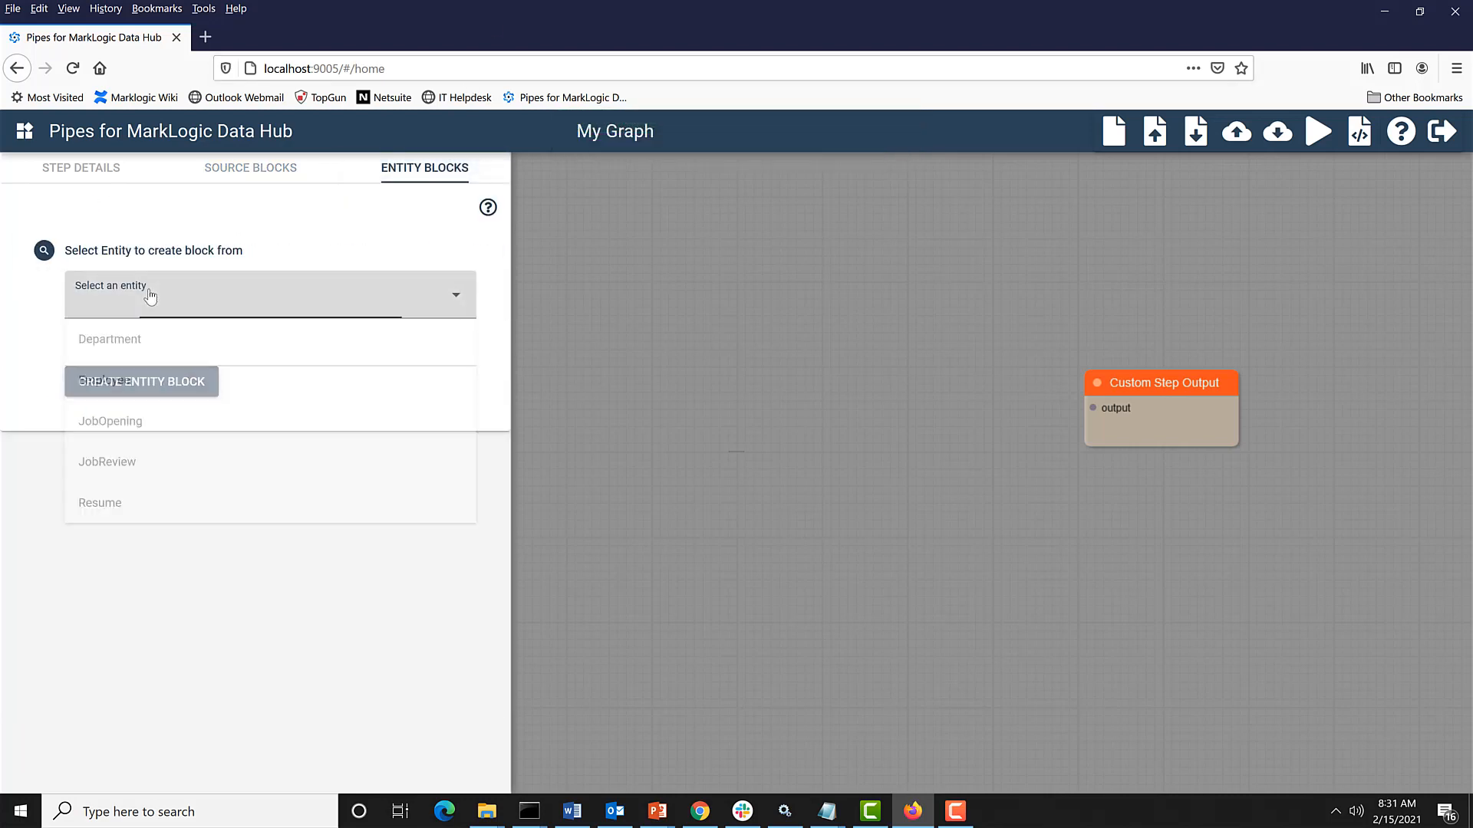
click(139, 376)
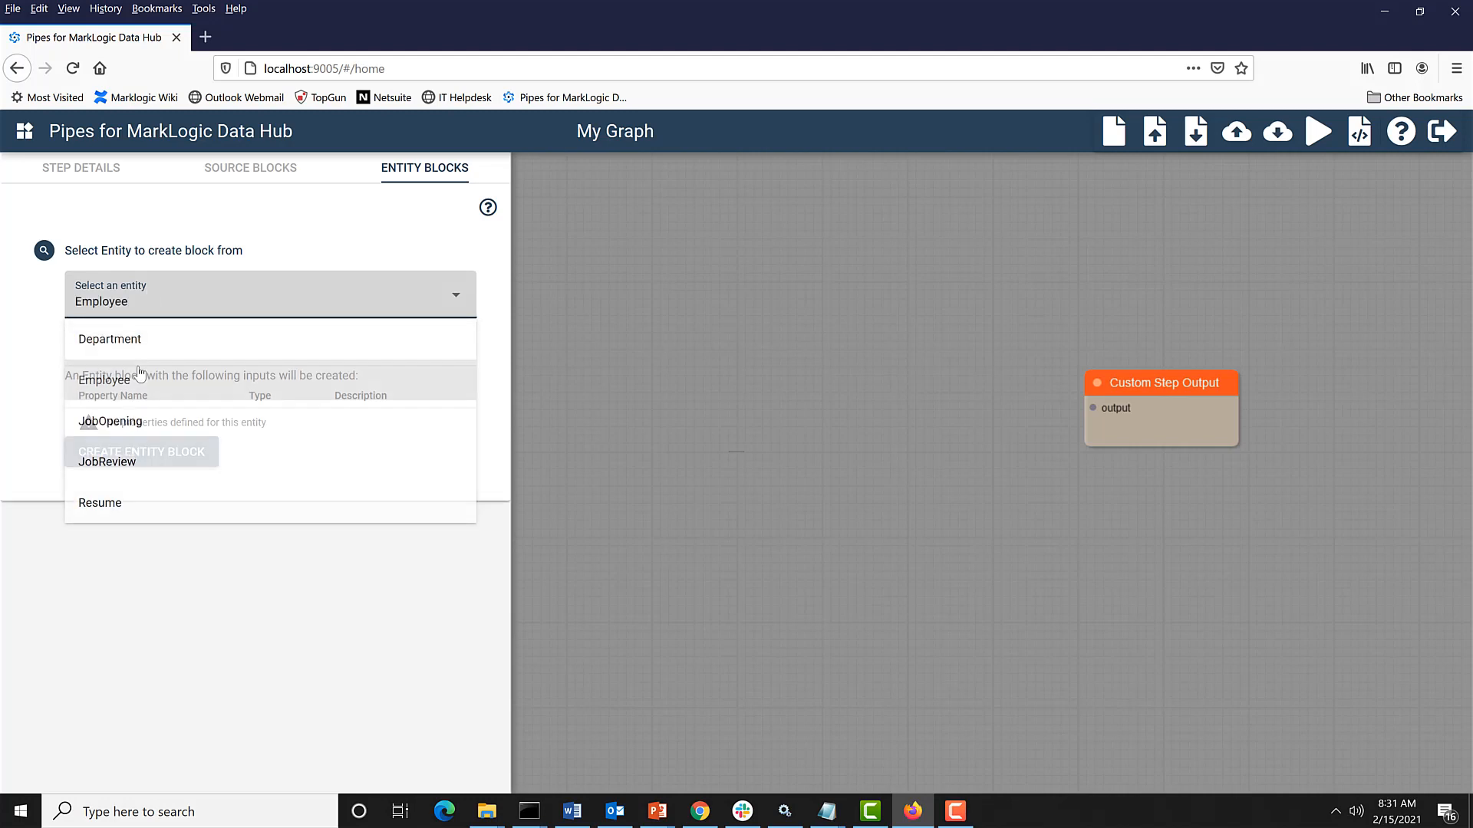
scroll(221, 558, down, 5)
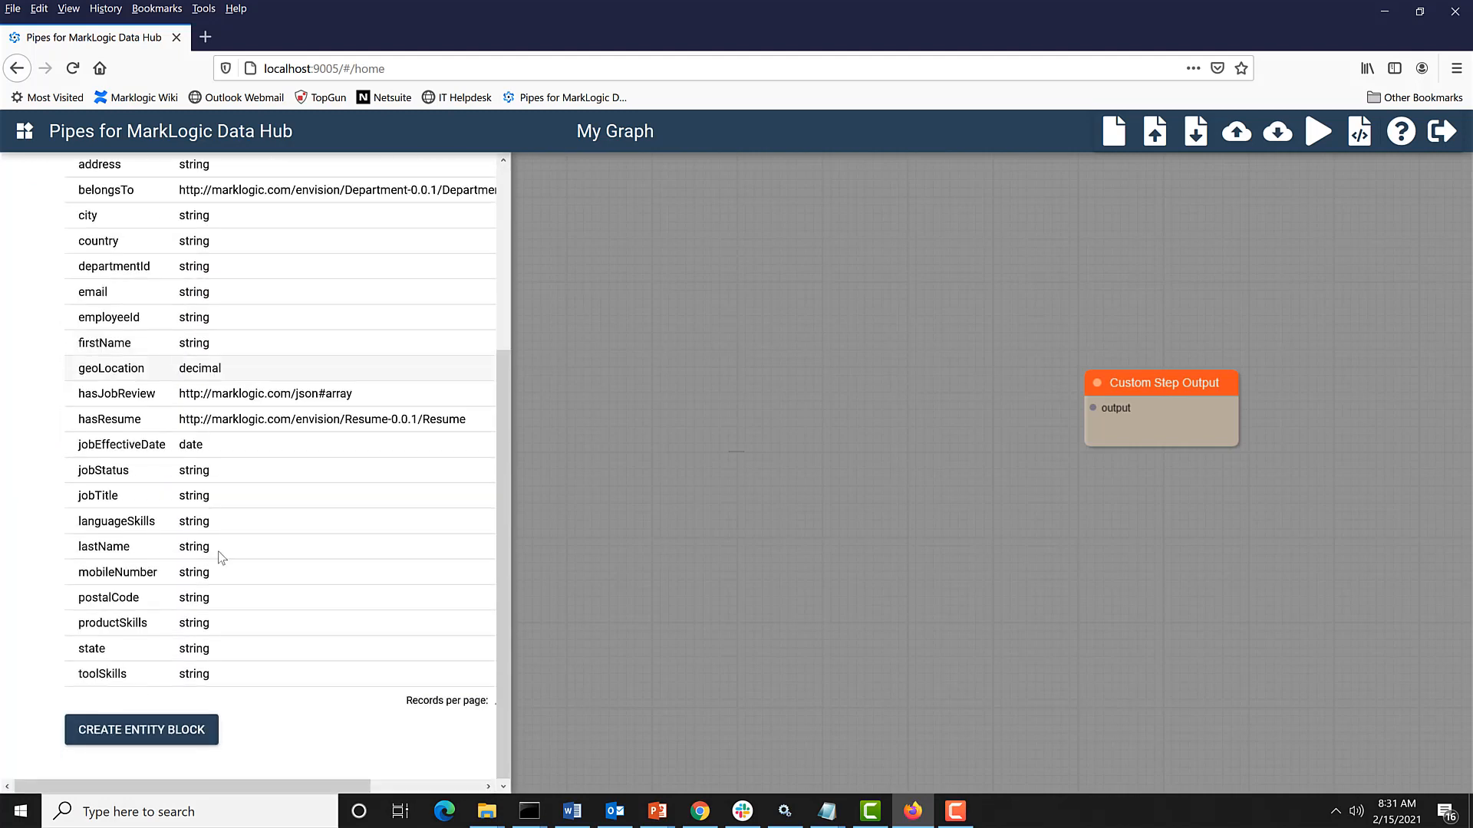
click(181, 729)
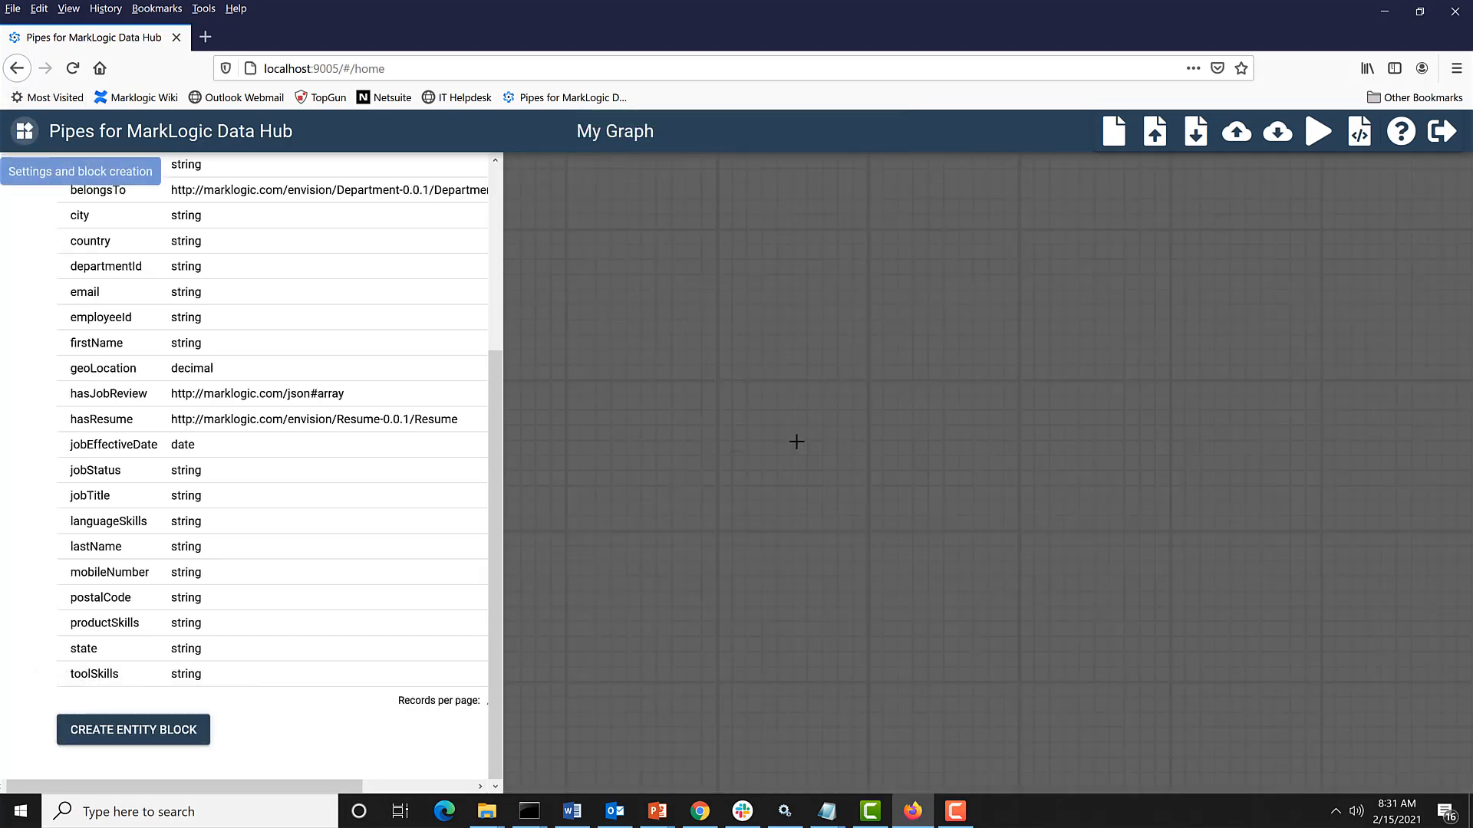
click(797, 442)
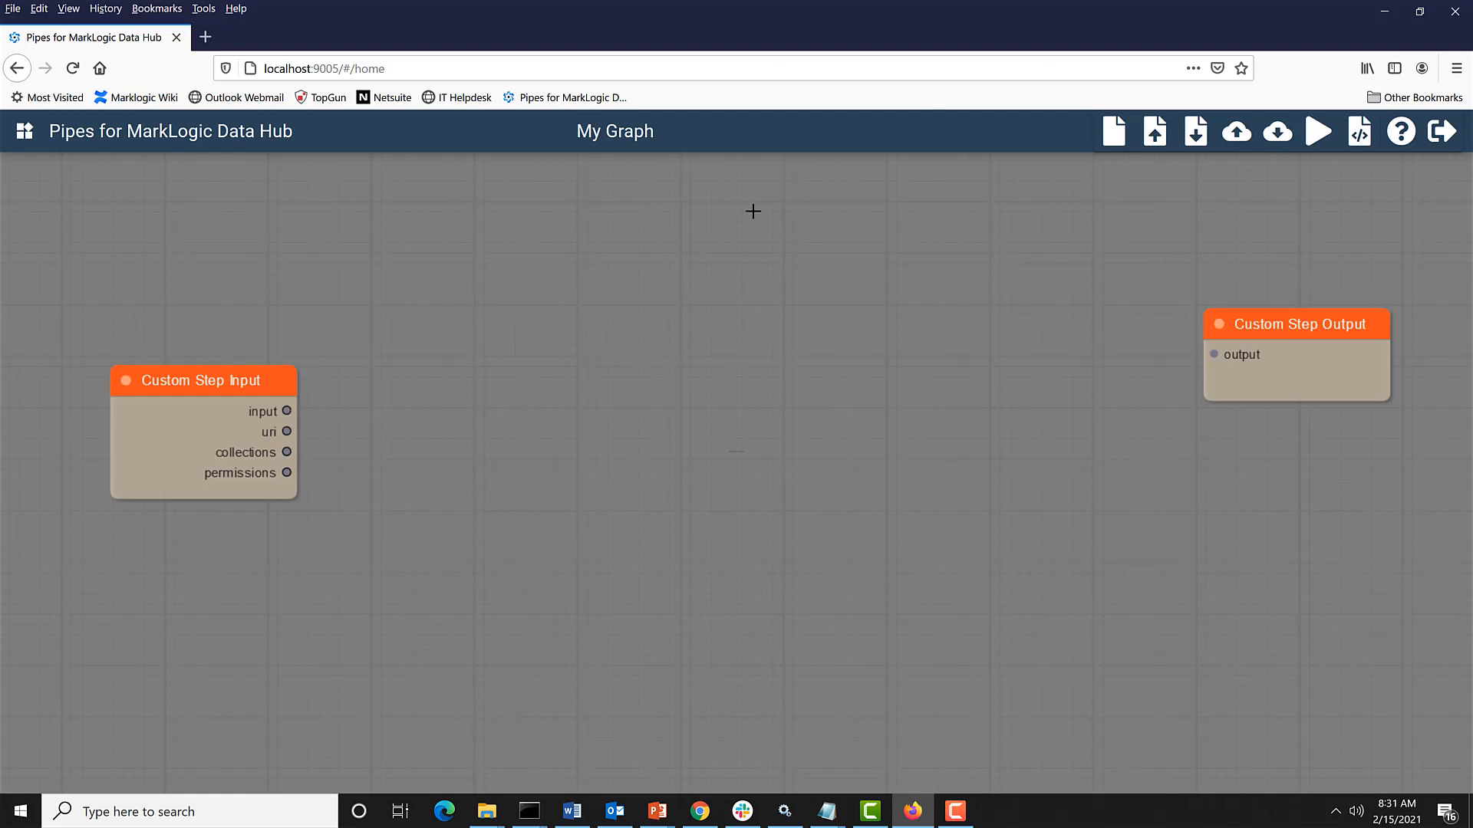
Step: Add the SourceEmployee source node to the graph and place it just beside Custom Step Input
right_click(424, 418)
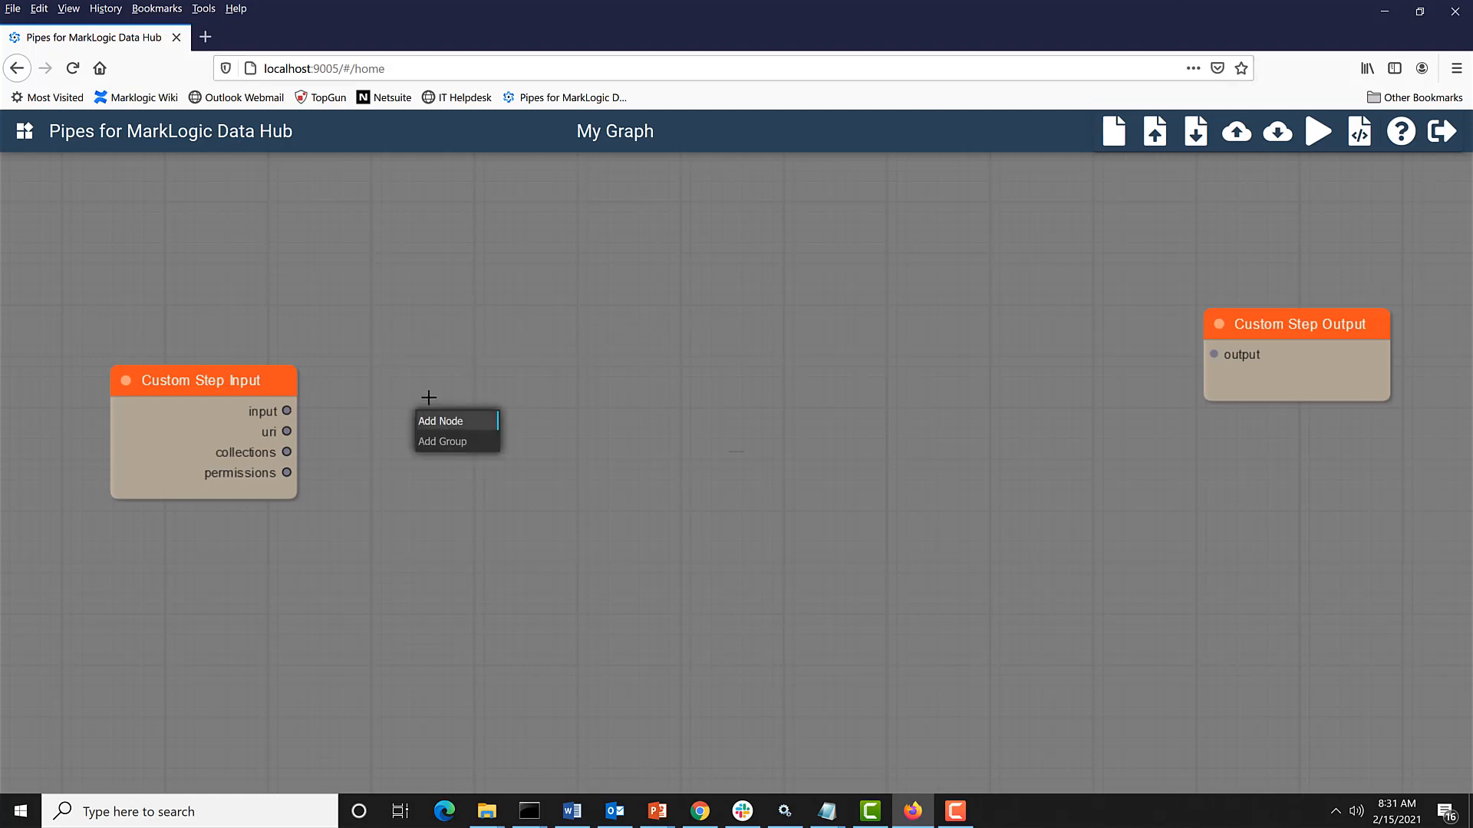
click(451, 422)
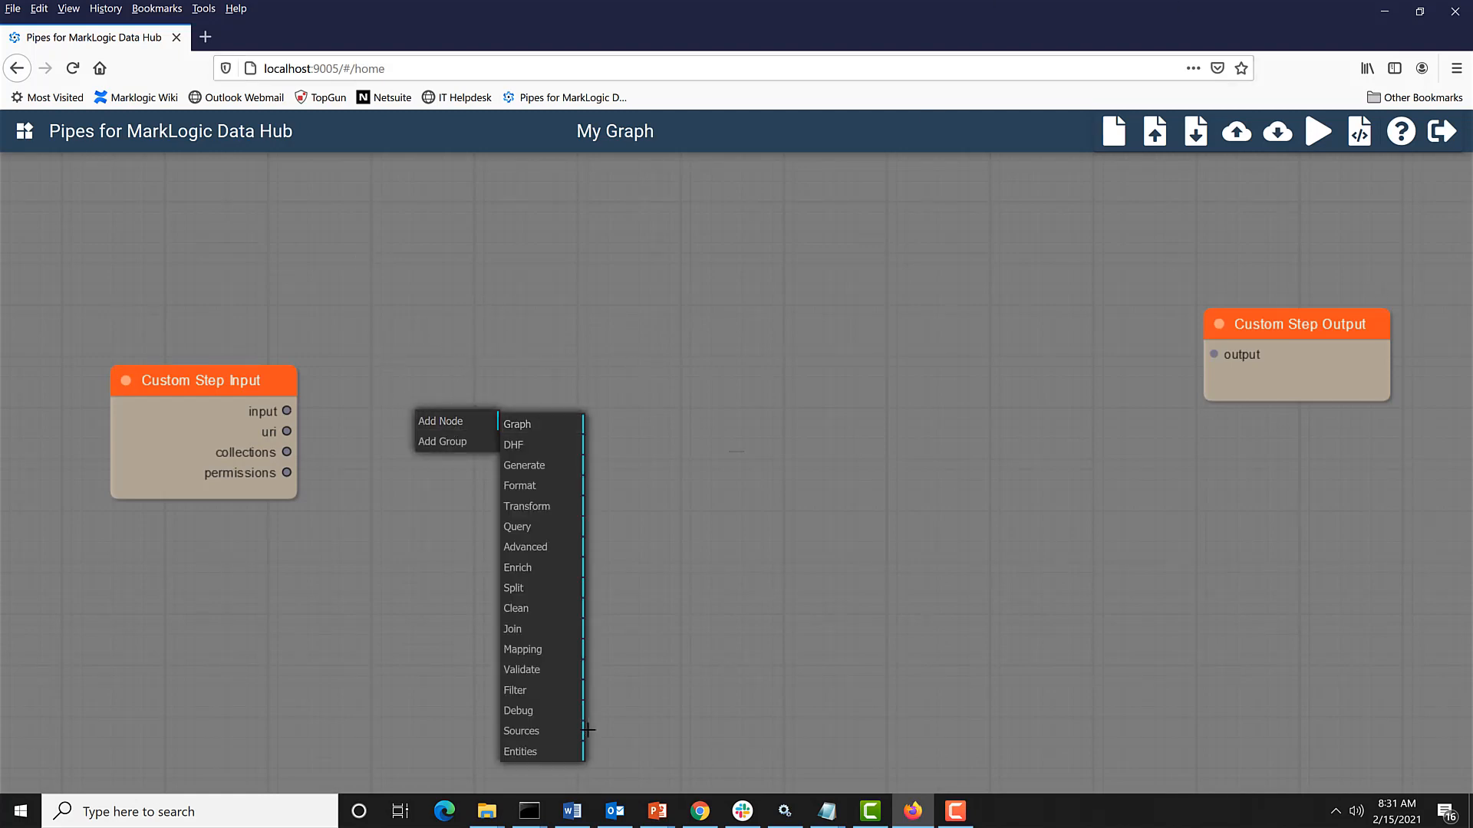
click(564, 734)
click(625, 741)
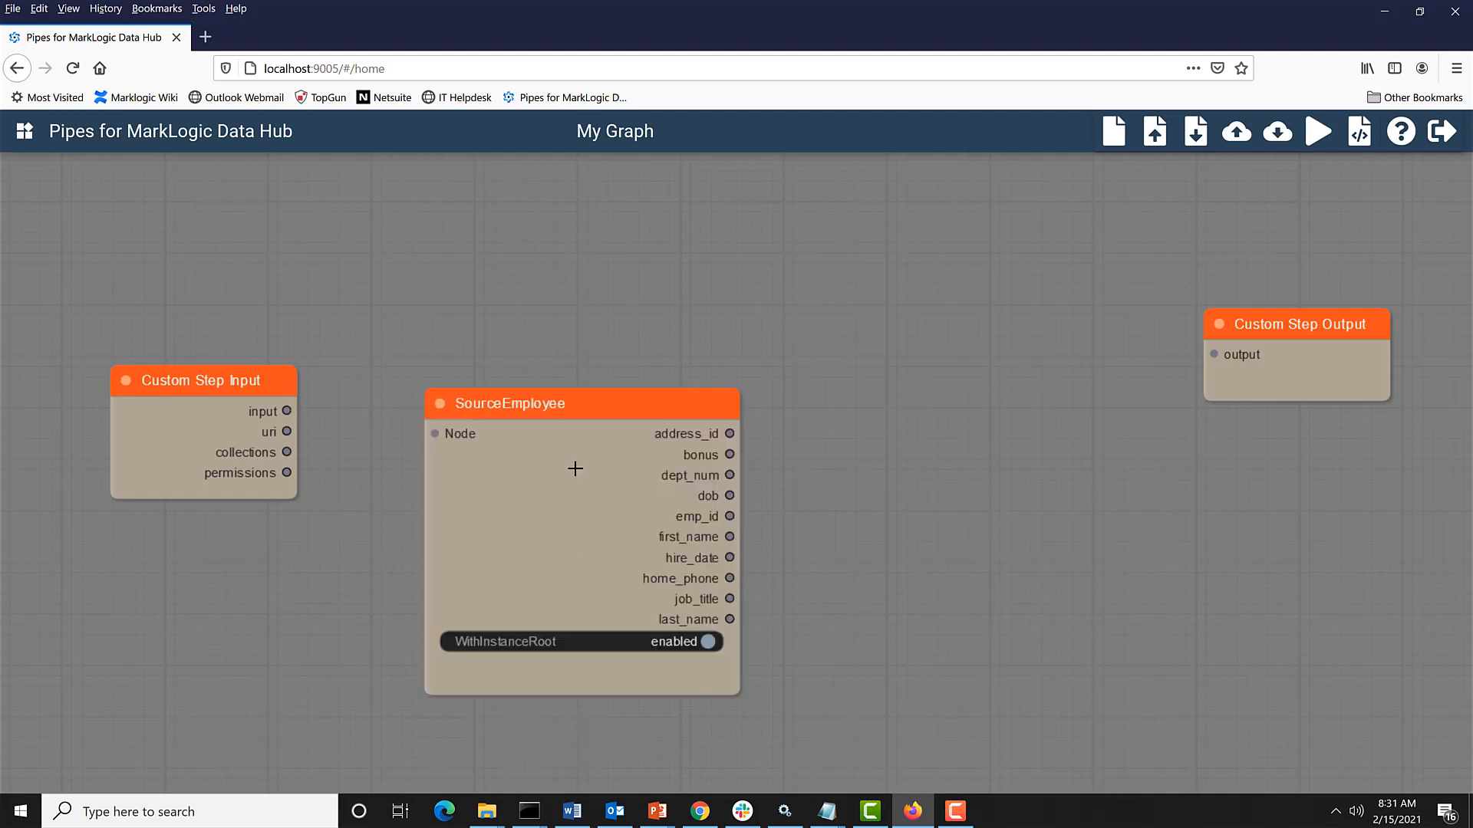
drag(565, 412, 528, 332)
Step: Add the Employee entity node to the graph and position it between SourceEmployee and Custom Step Output
right_click(889, 224)
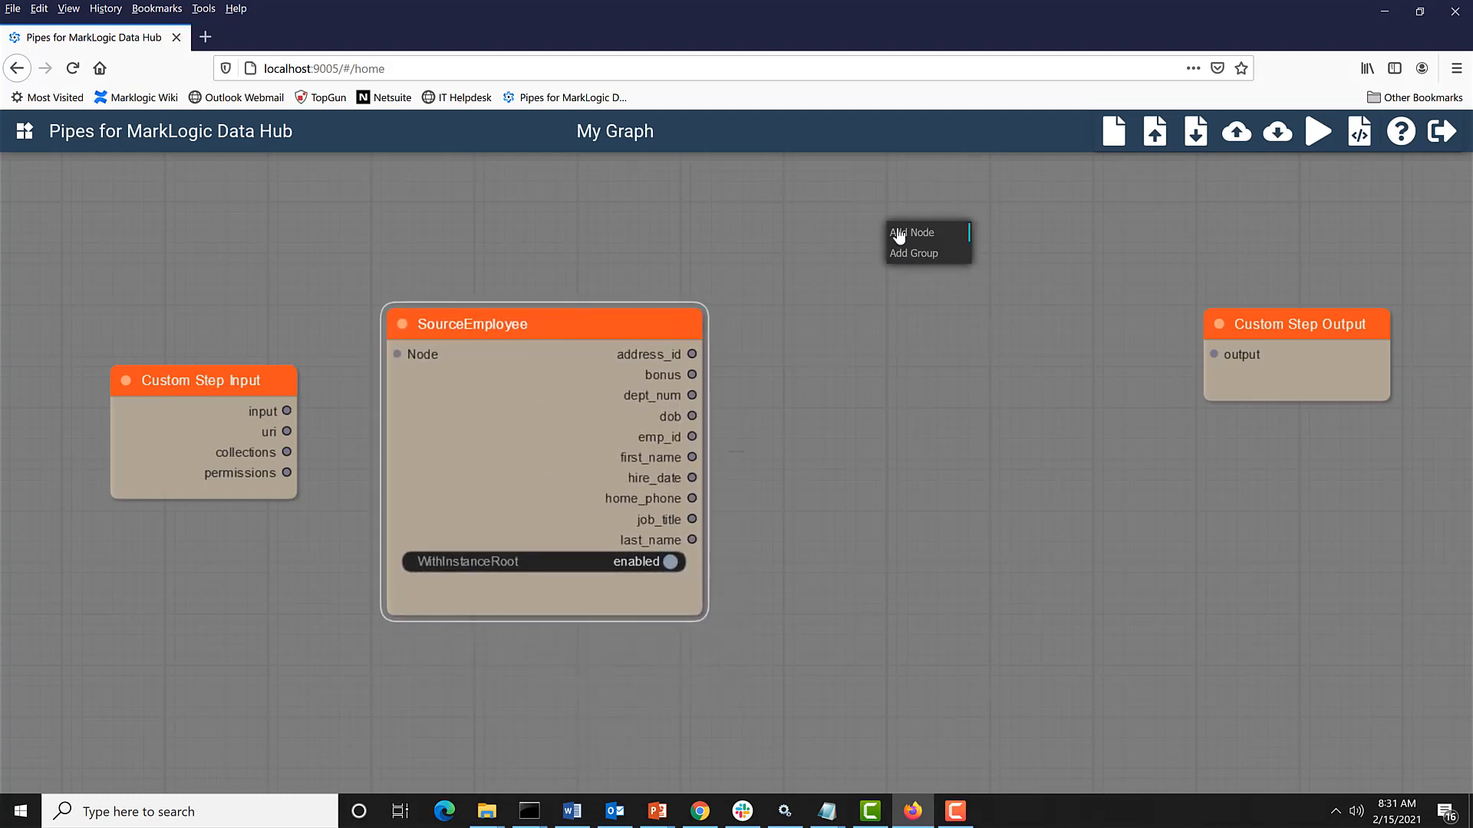
click(908, 234)
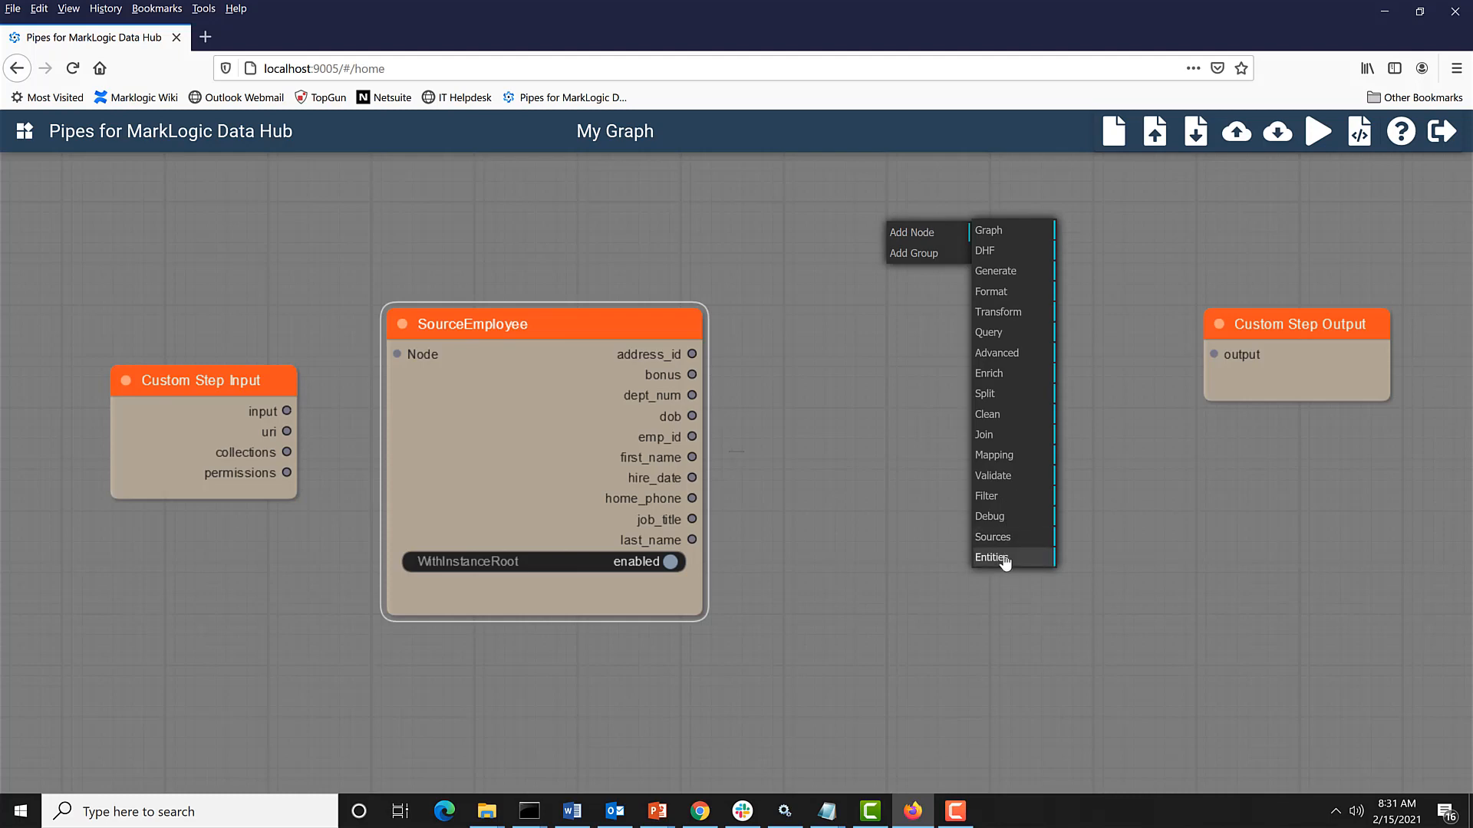
click(1002, 558)
click(1140, 562)
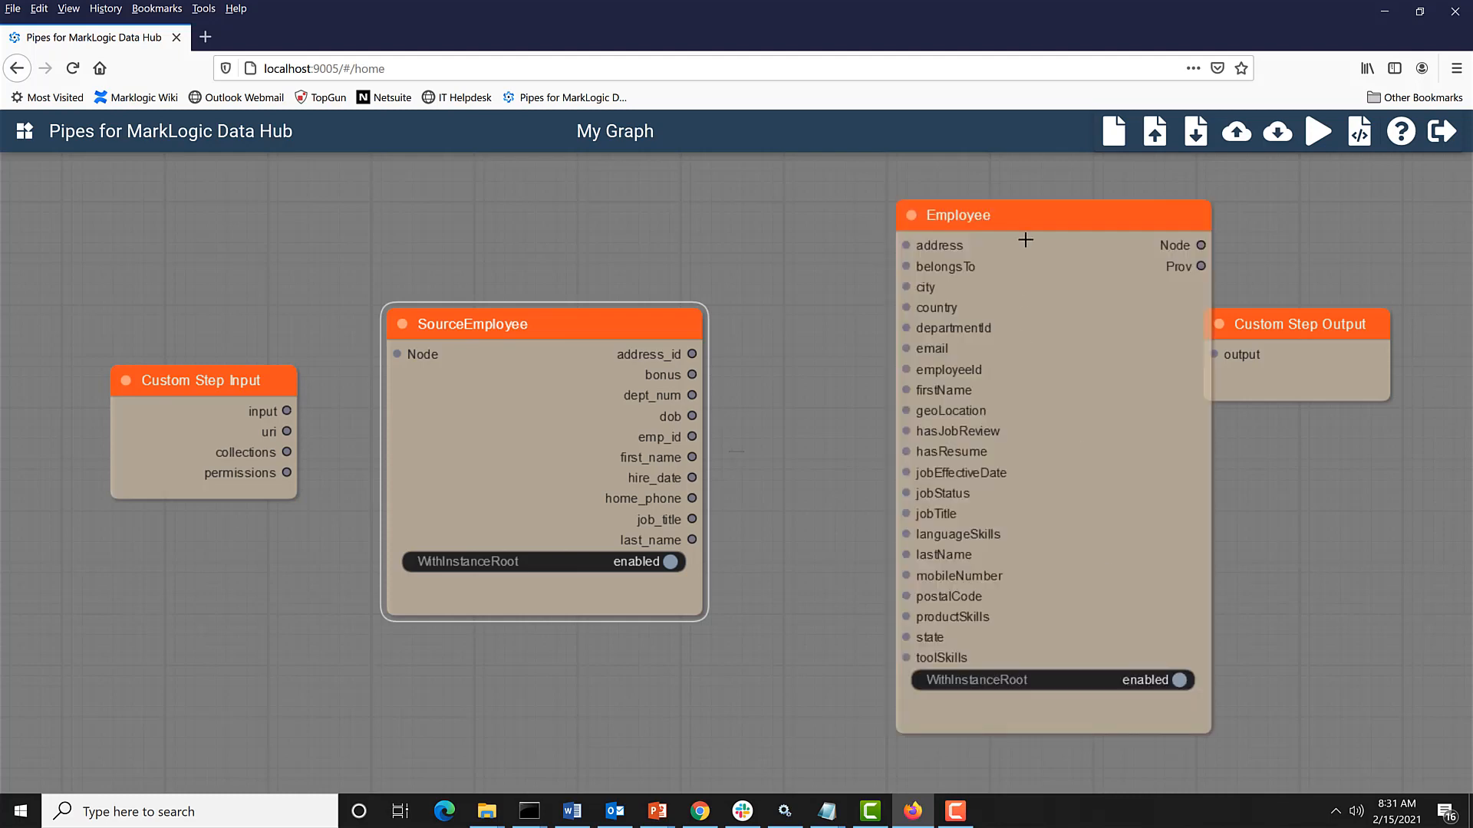
drag(1007, 215, 902, 231)
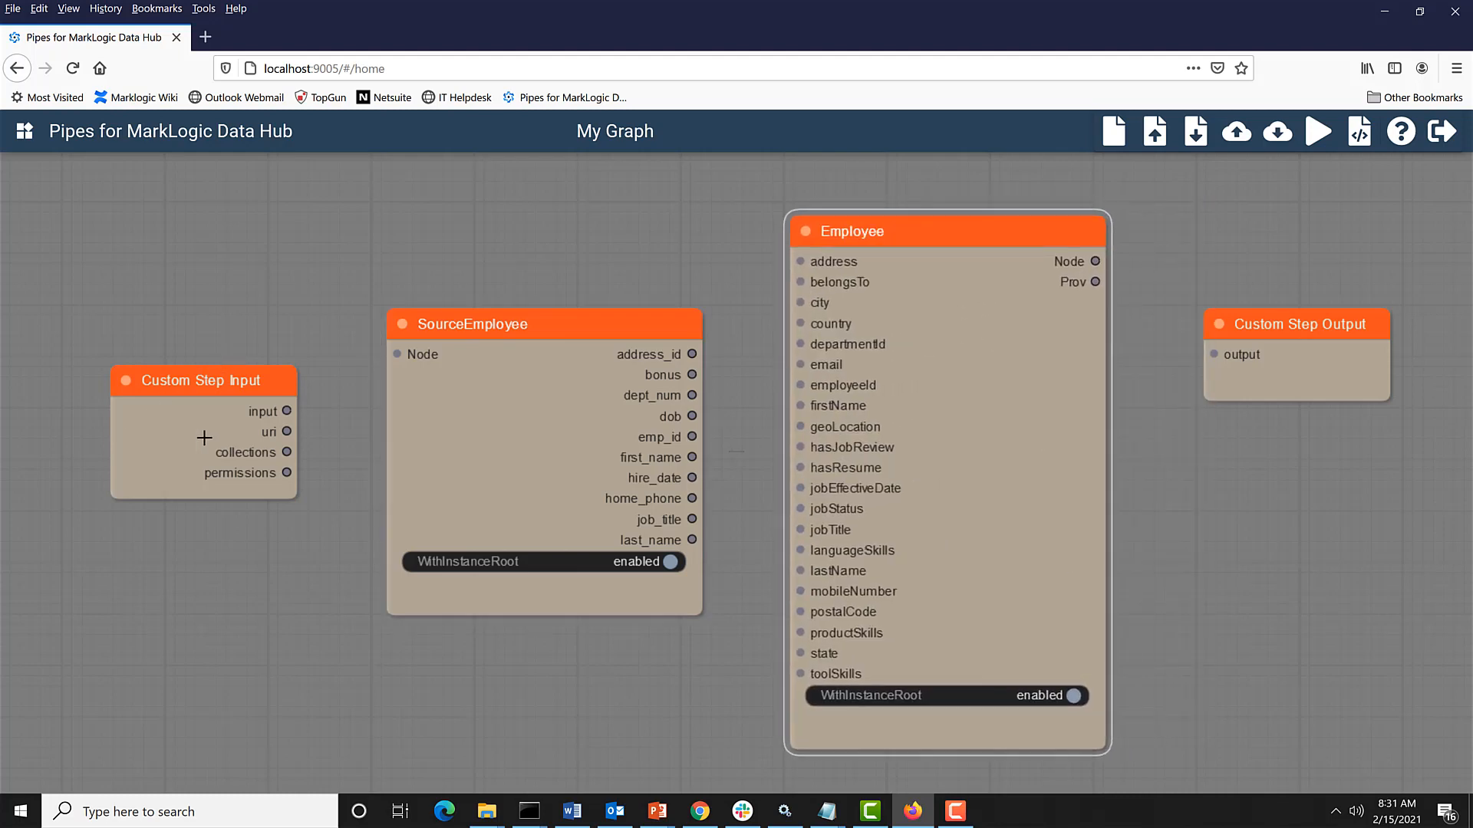
Step: Connect Custom Step Input's input to SourceEmployee's Node, first_name to firstName, hire_date to jobEffectiveDate, and Employee's Node to Custom Step Output's output
drag(286, 411, 396, 353)
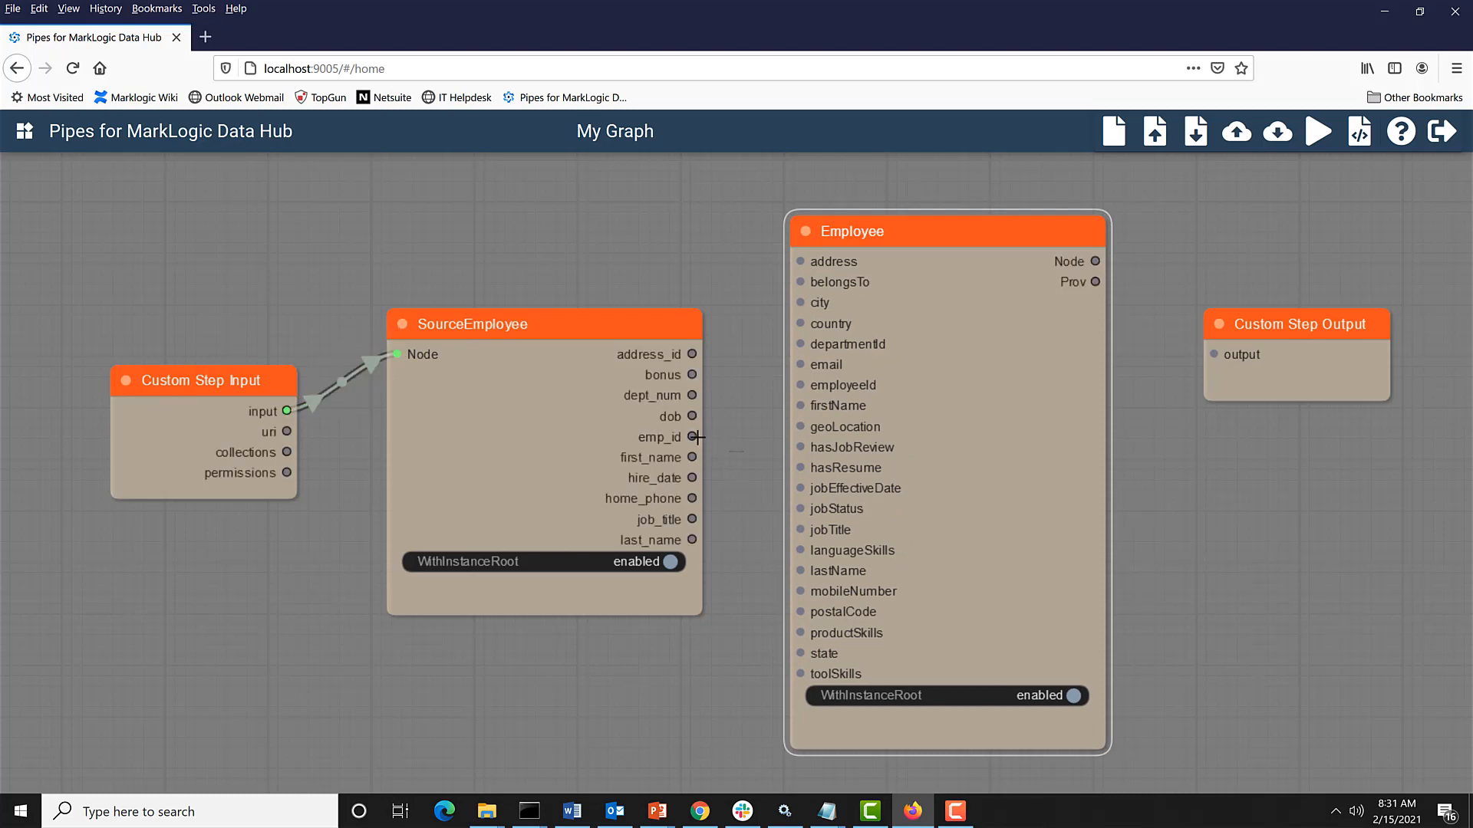
drag(692, 459, 800, 406)
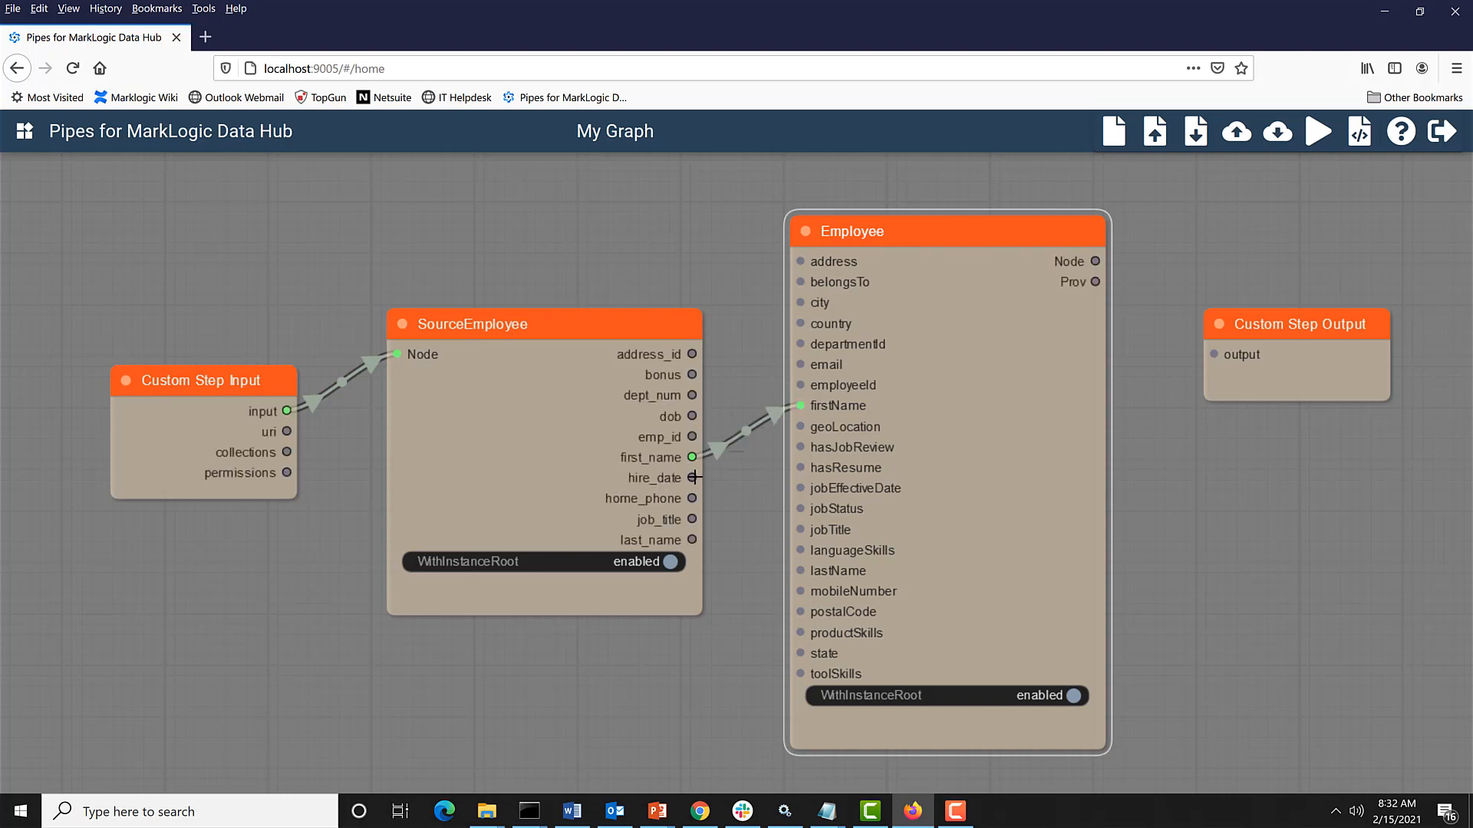
drag(694, 477, 800, 488)
drag(1095, 263, 1211, 355)
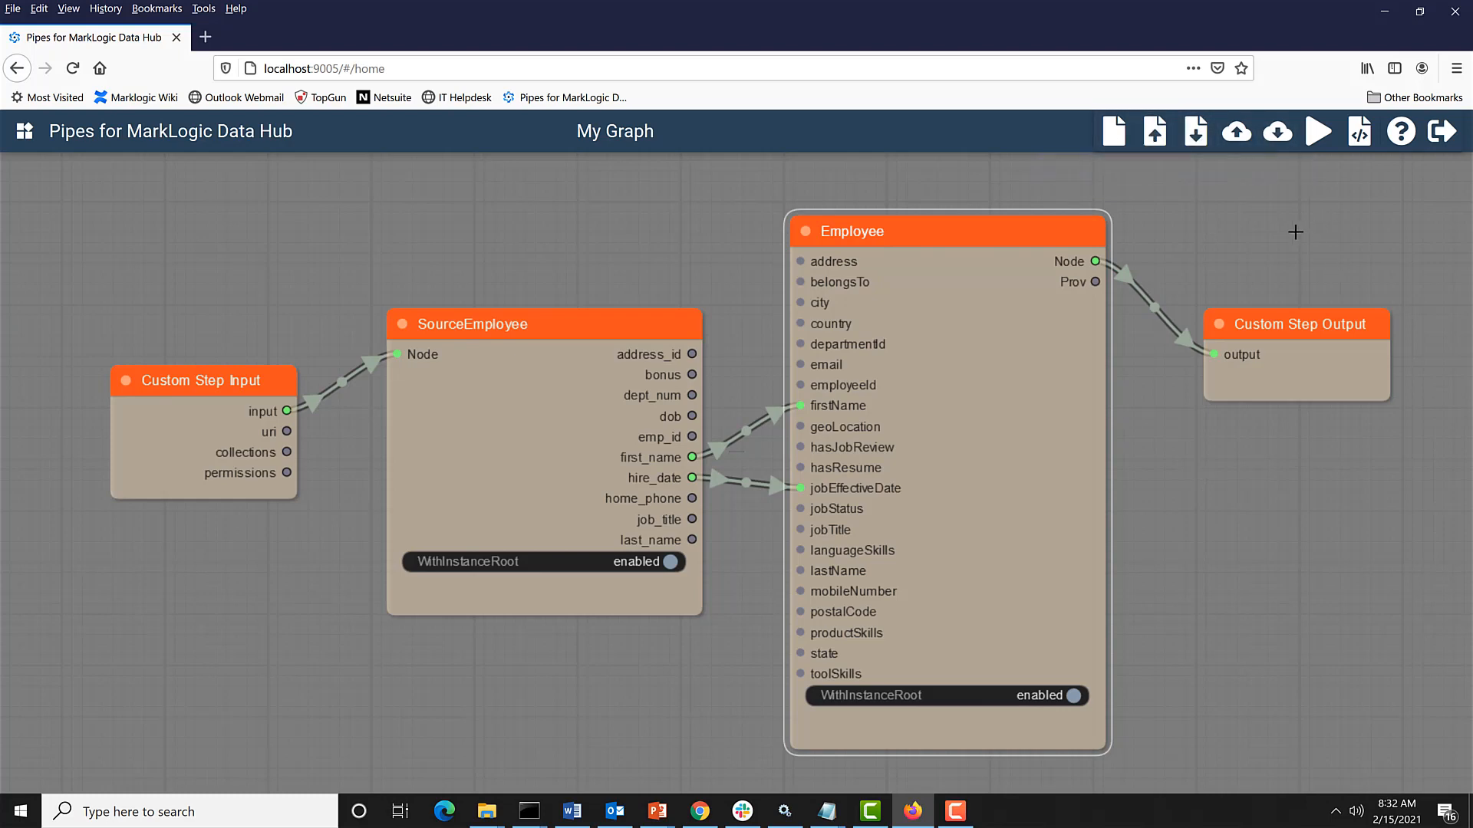
Step: Load the saved HR360 graph onto the canvas
click(1277, 132)
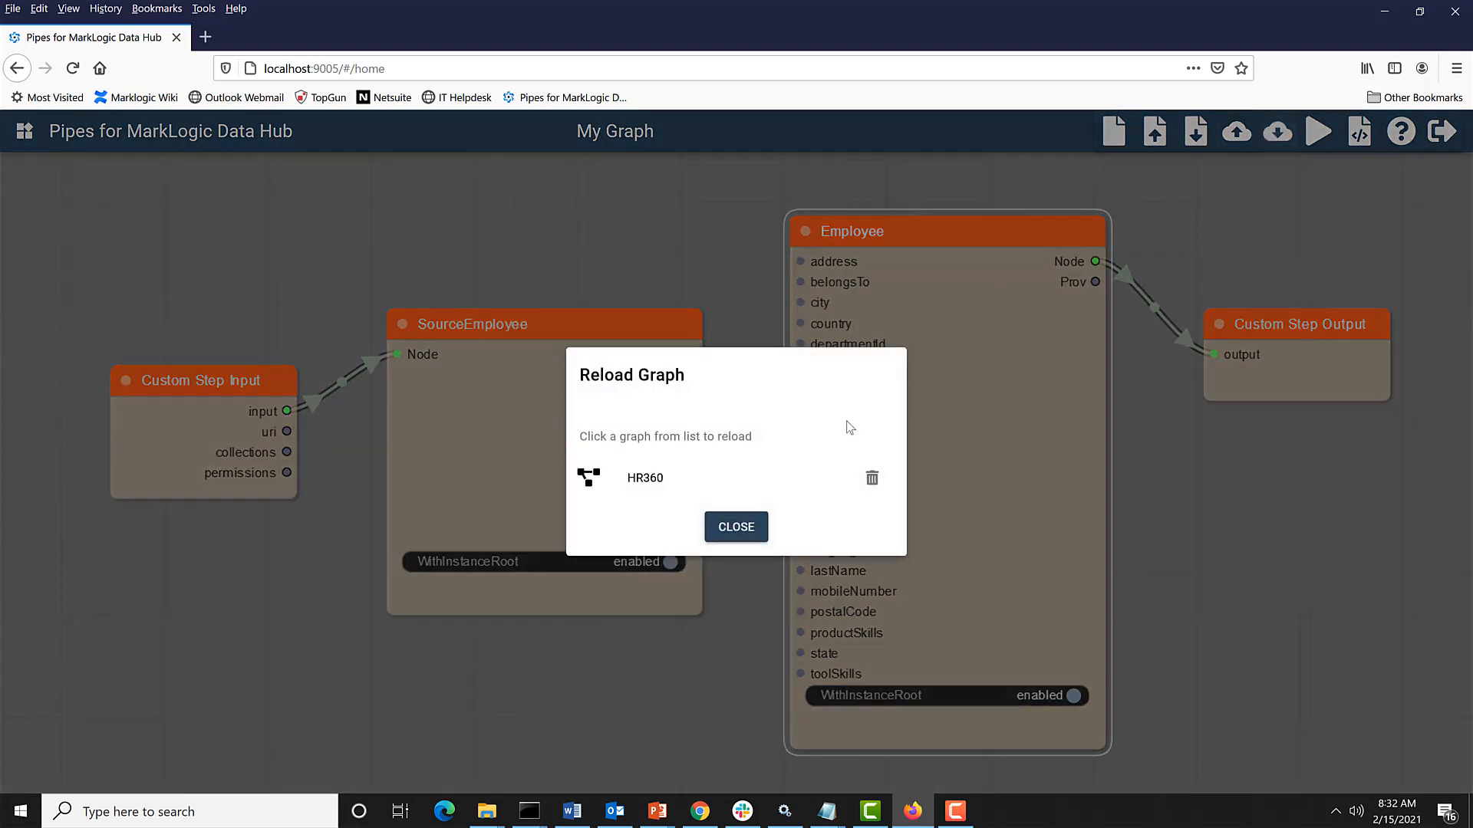
click(719, 493)
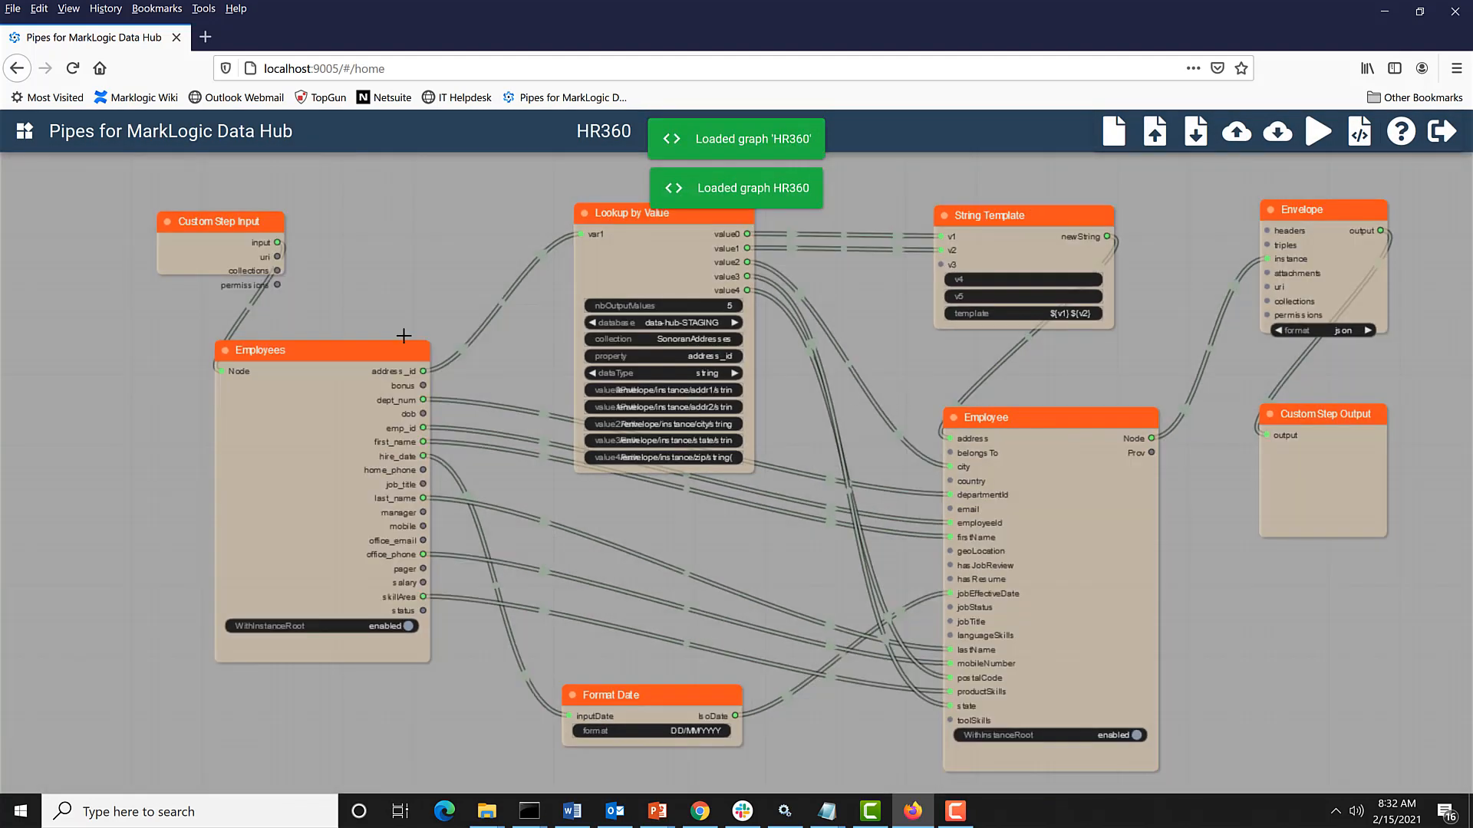
Step: Examine the HR360 graph's data flow block by block, from Custom Step Input through Employees, lookup, formatting, Employee and Envelope to Custom Step Output
click(234, 237)
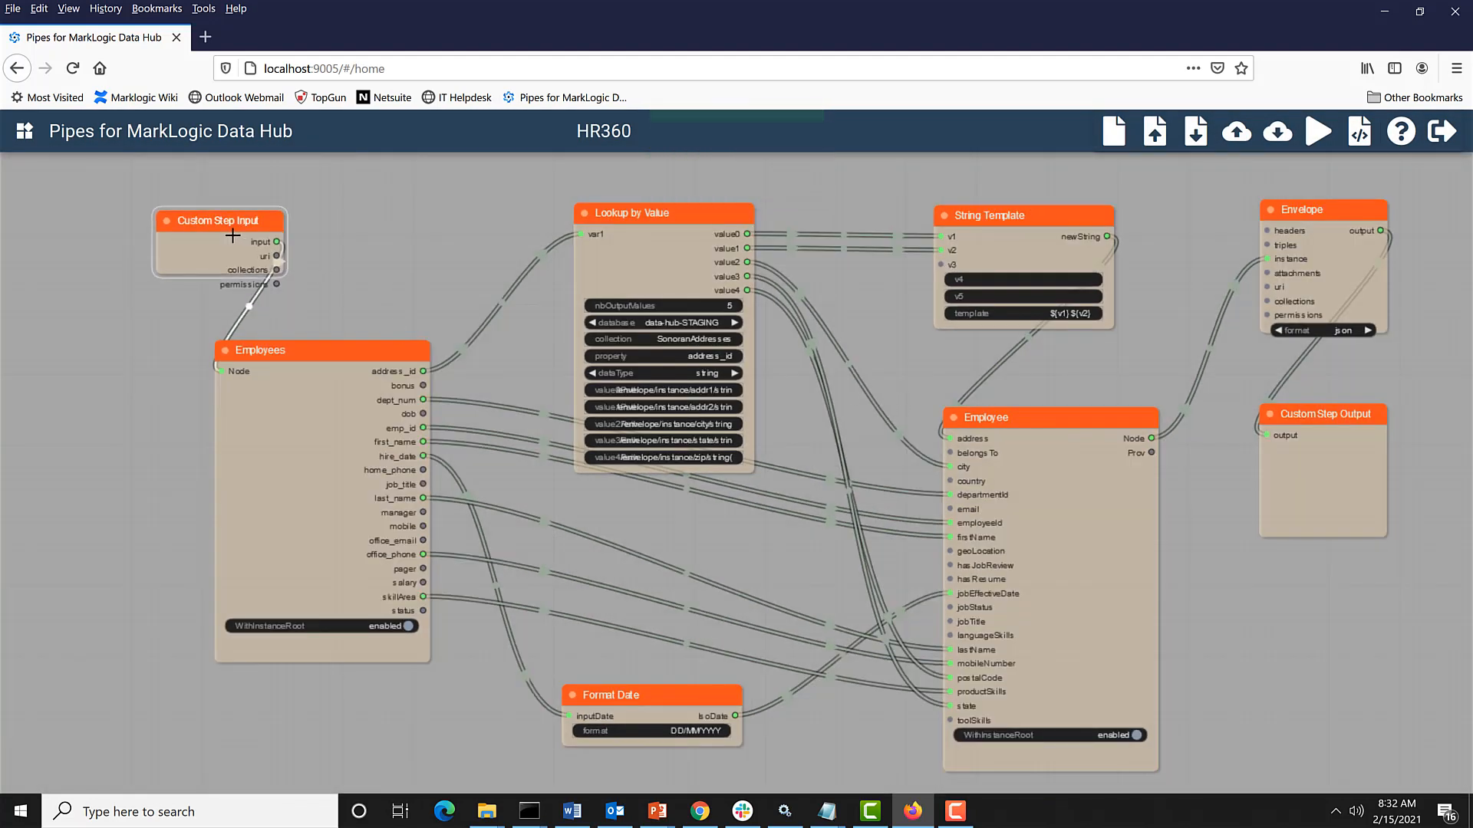
click(284, 355)
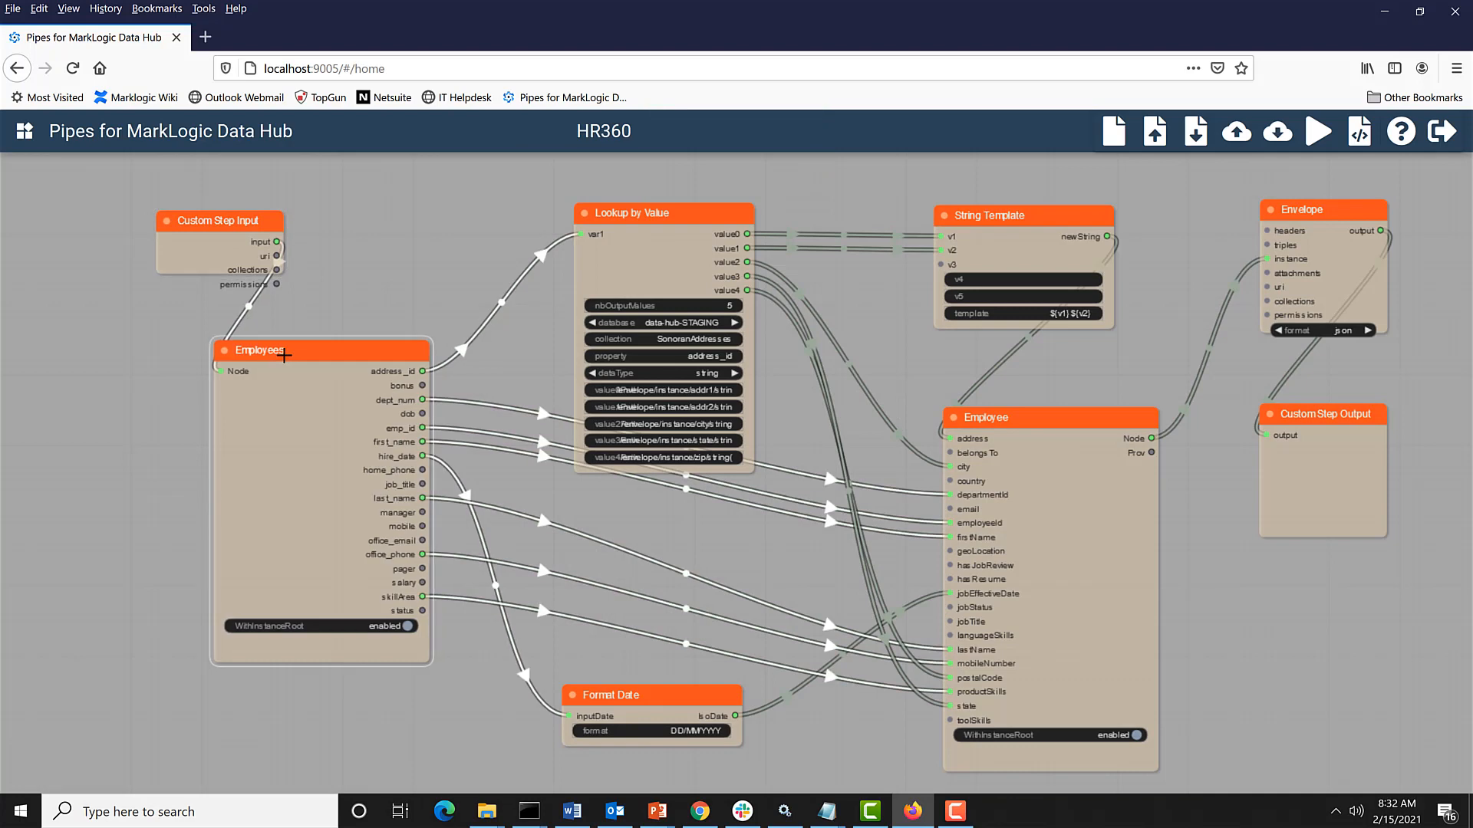
click(652, 210)
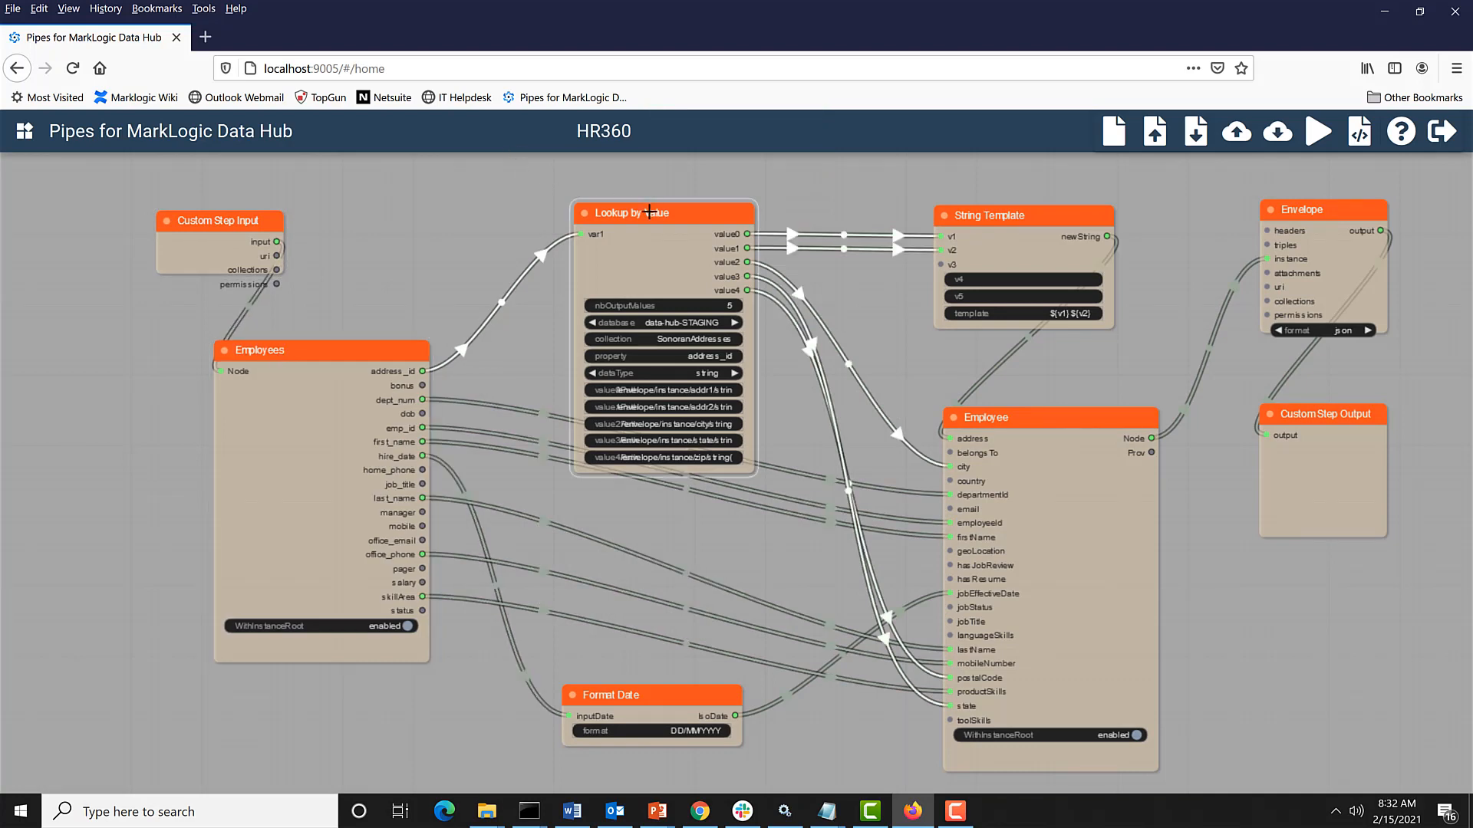
click(675, 694)
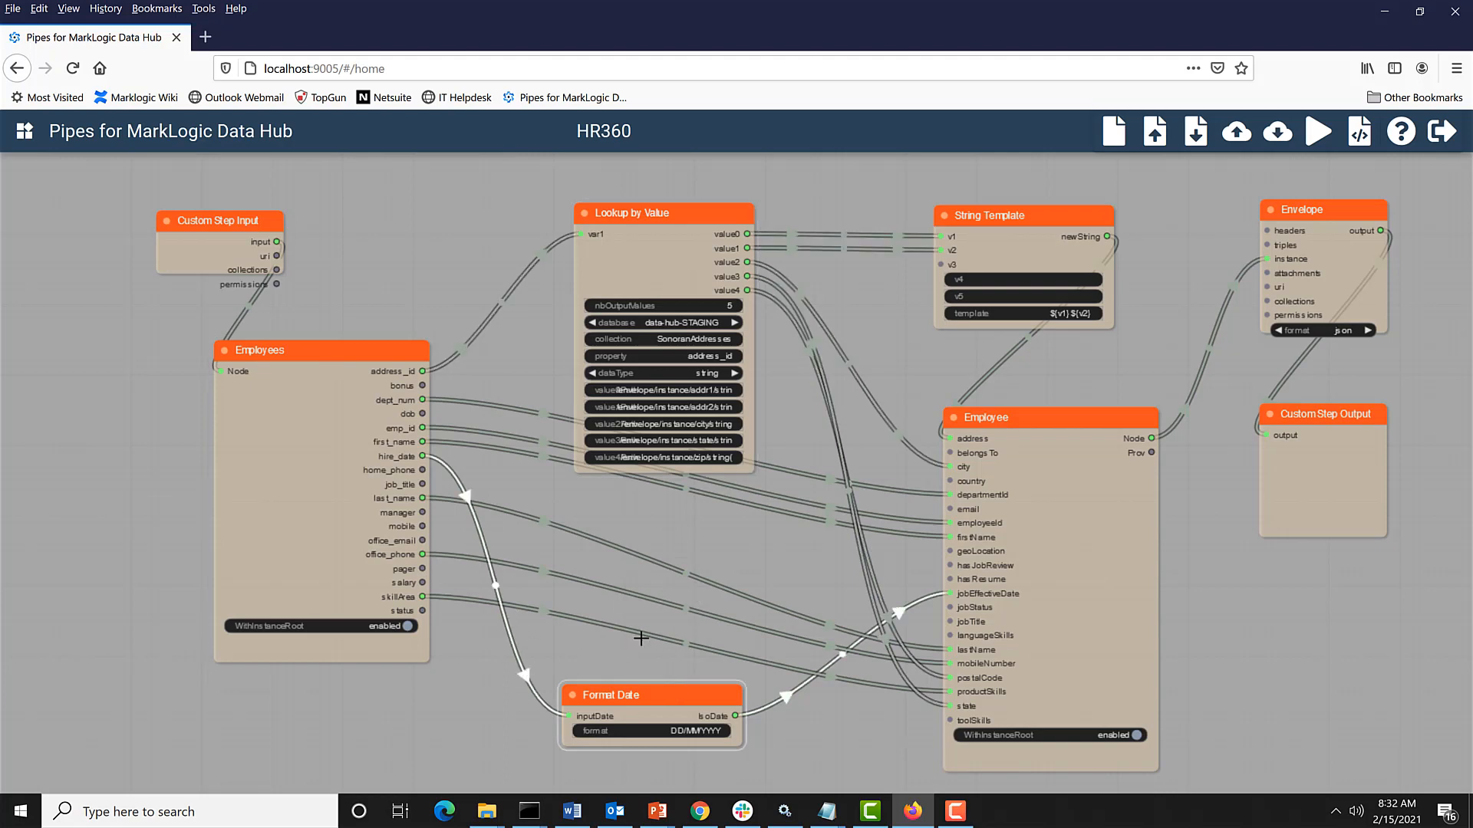
click(990, 209)
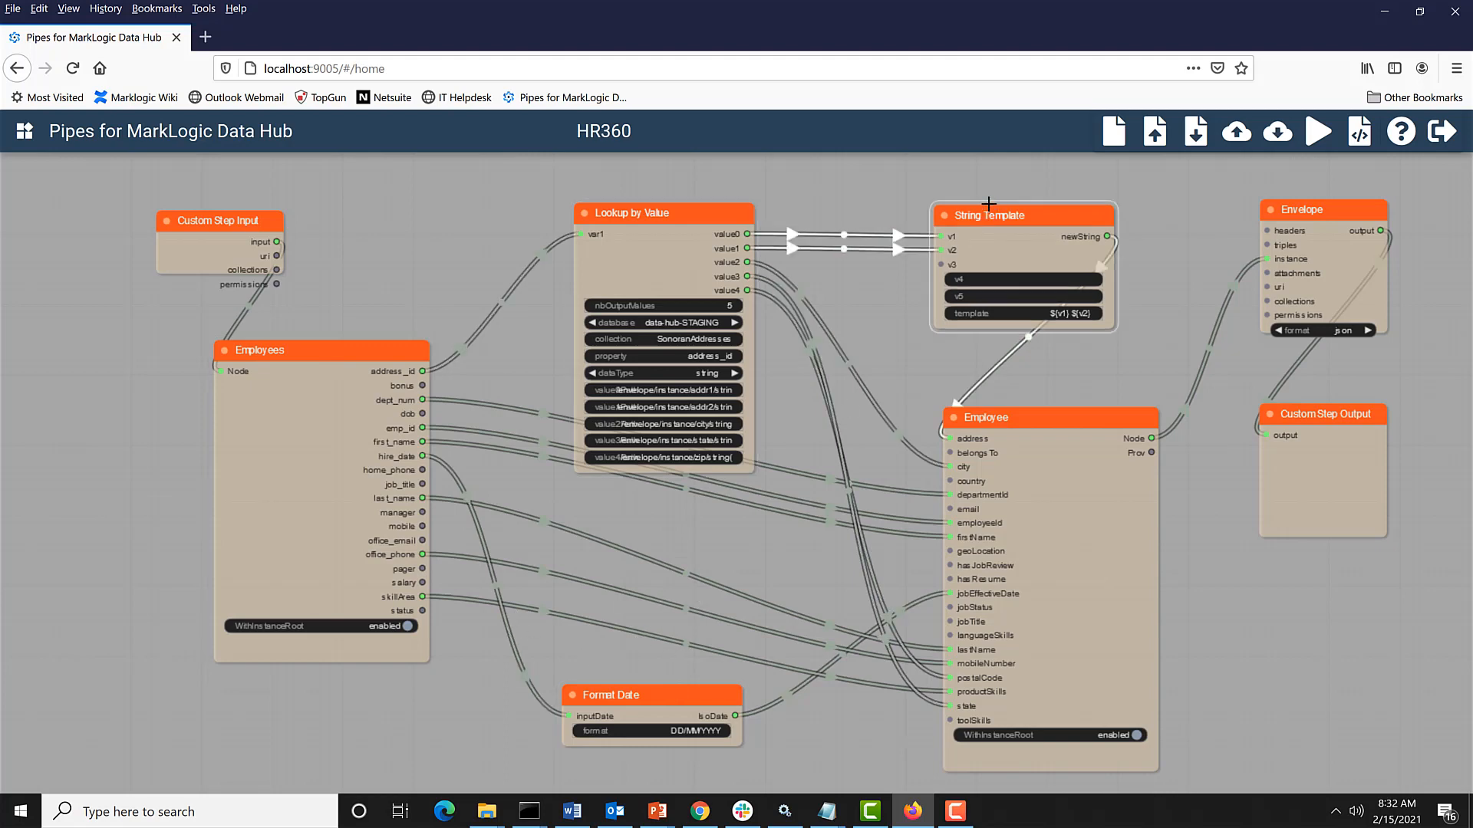
click(1083, 417)
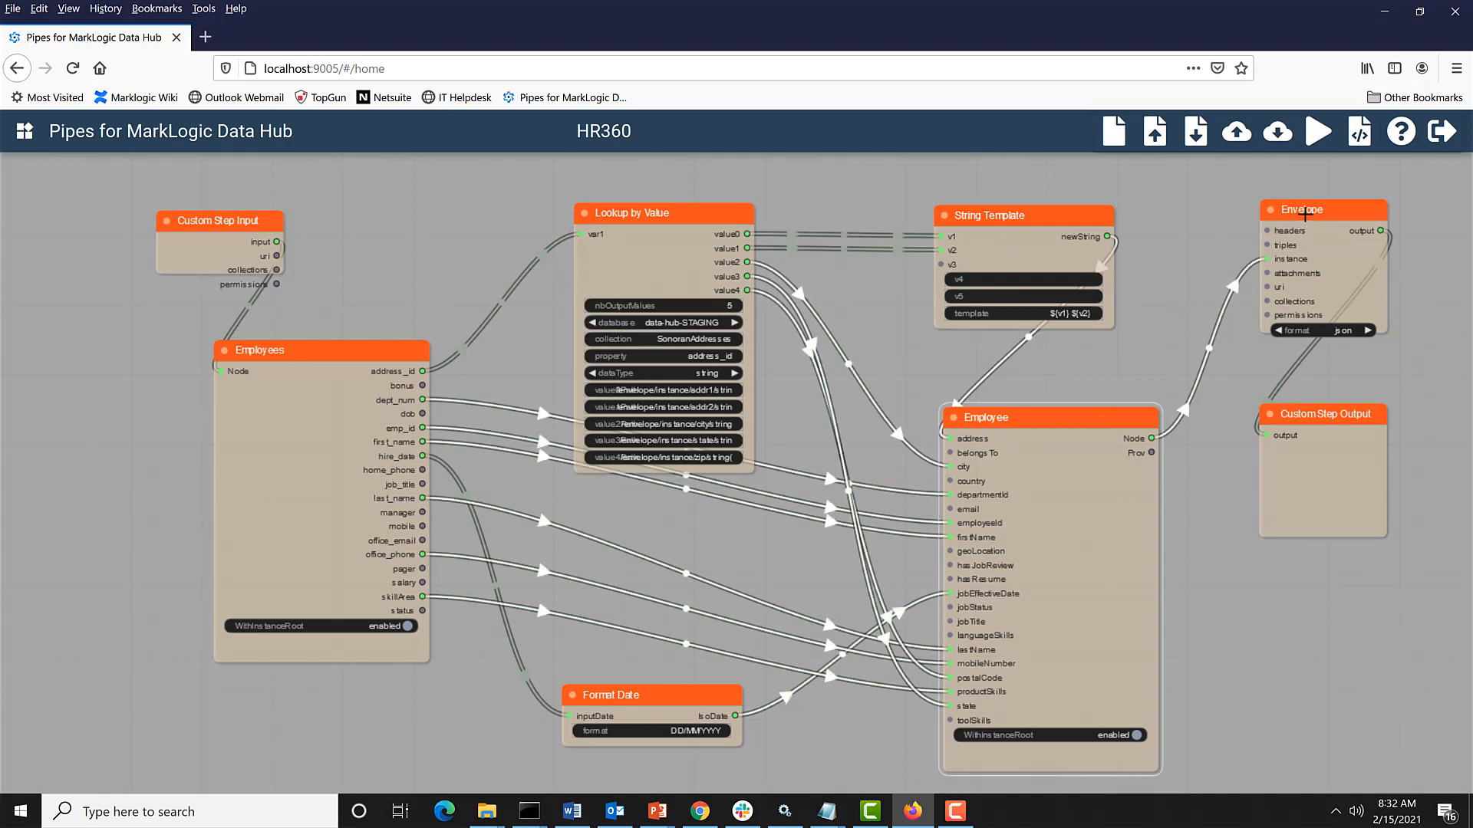
click(1304, 213)
click(1323, 411)
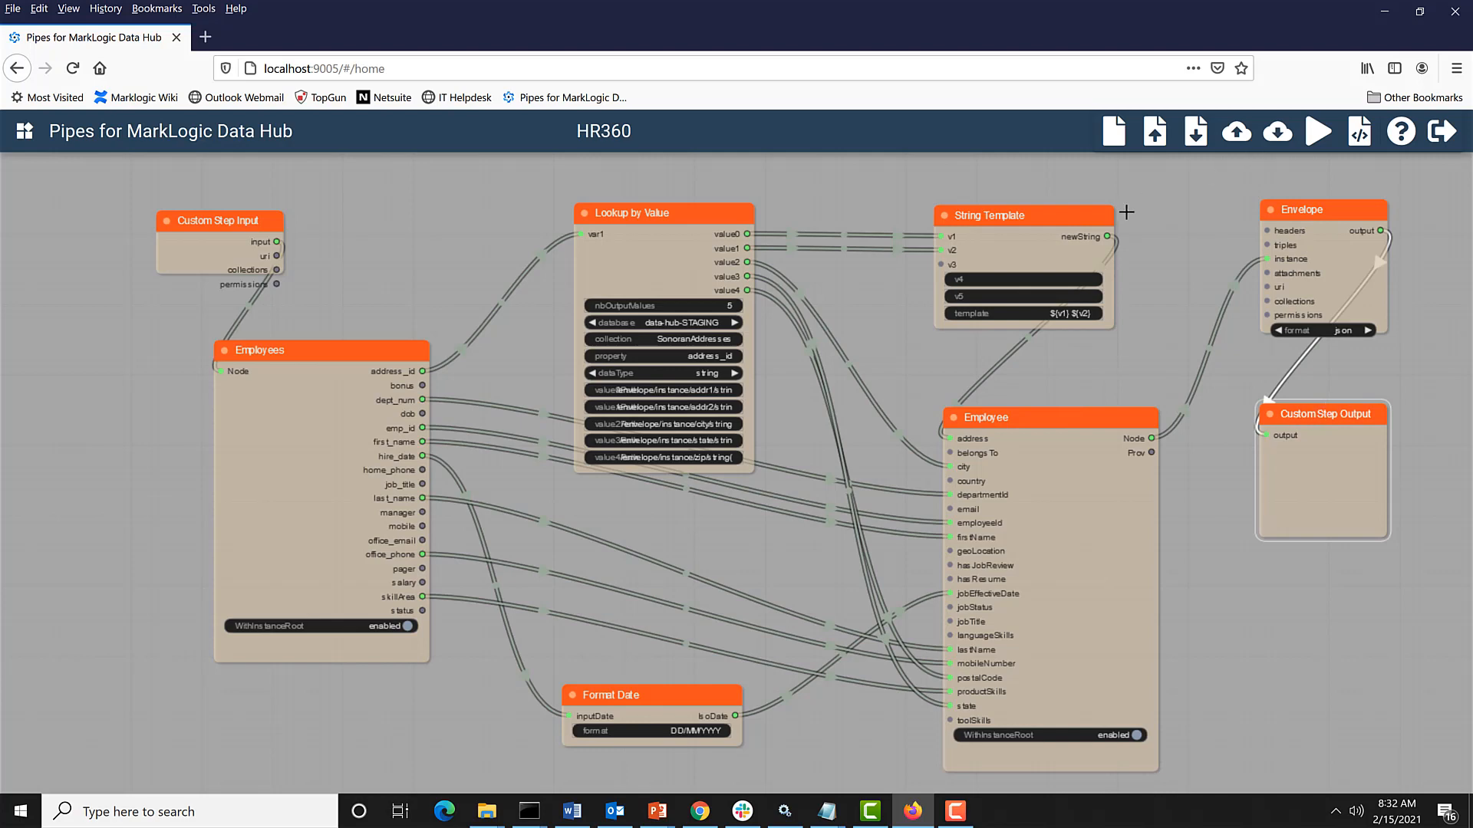
Step: Set up a preflight of the graph with data-hub-STAGING as the source database and SonoranEmployees as the source collection
click(1315, 136)
click(593, 240)
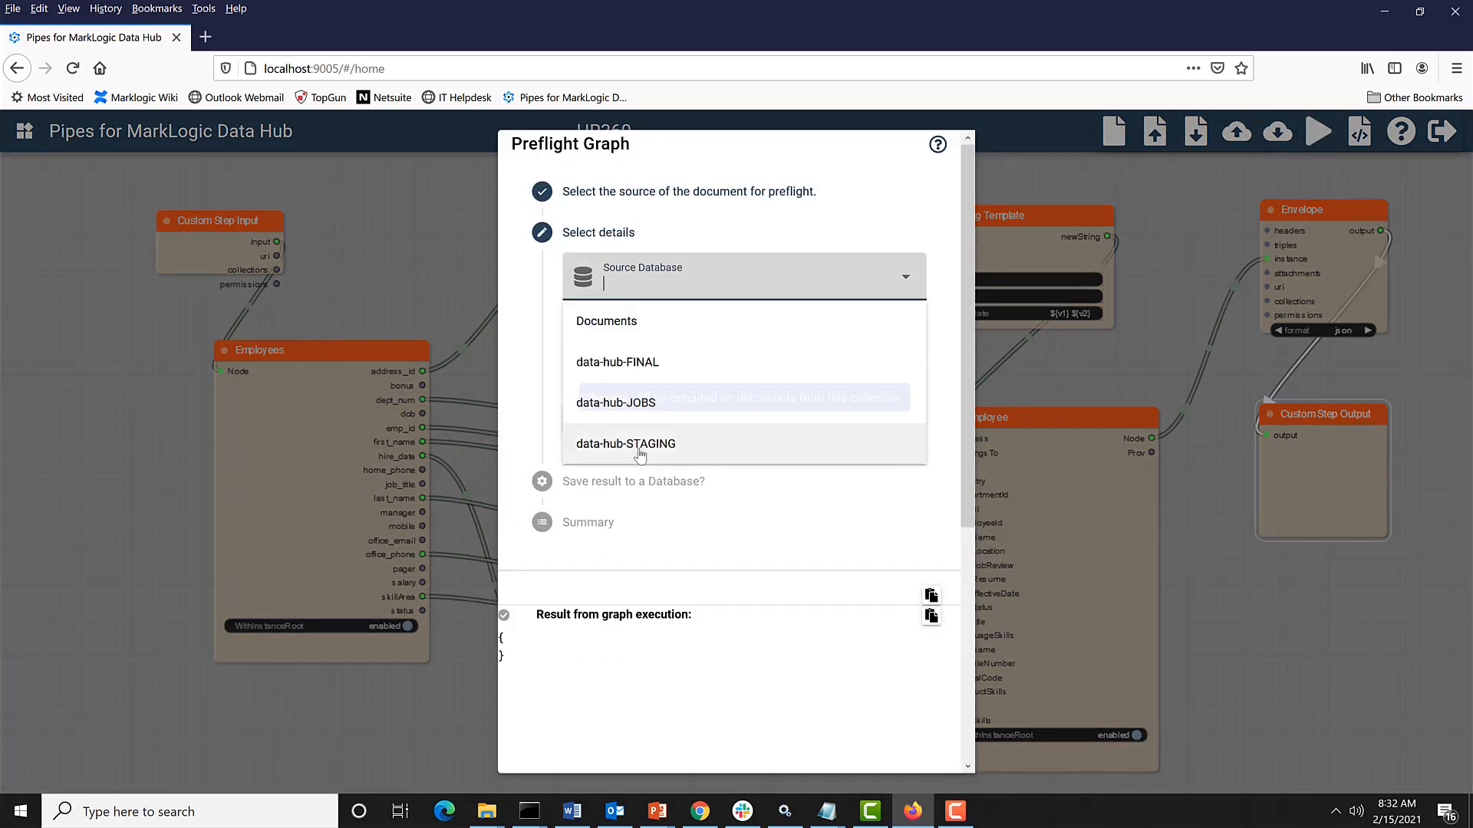
click(643, 439)
click(649, 339)
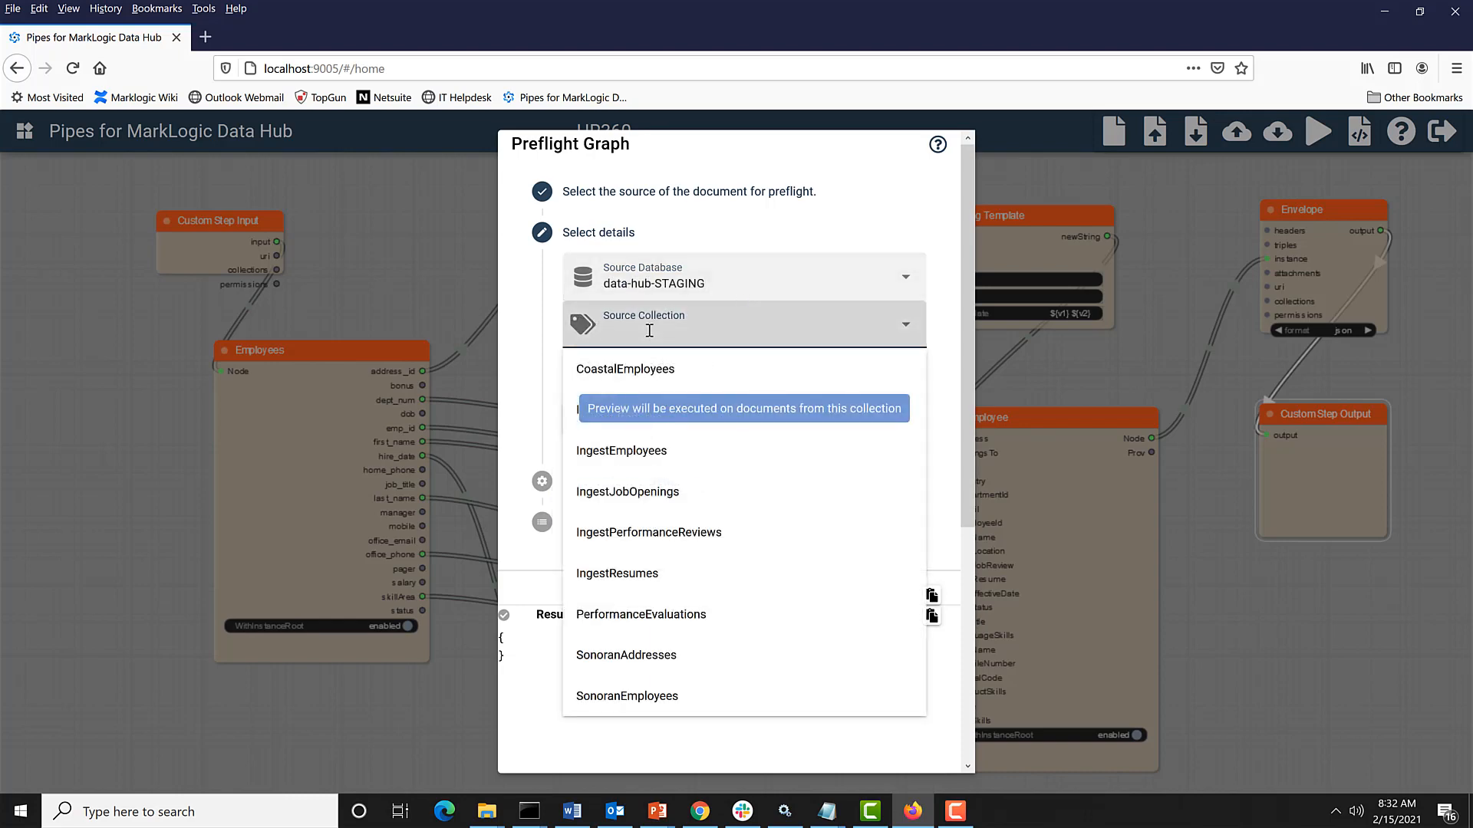
click(626, 694)
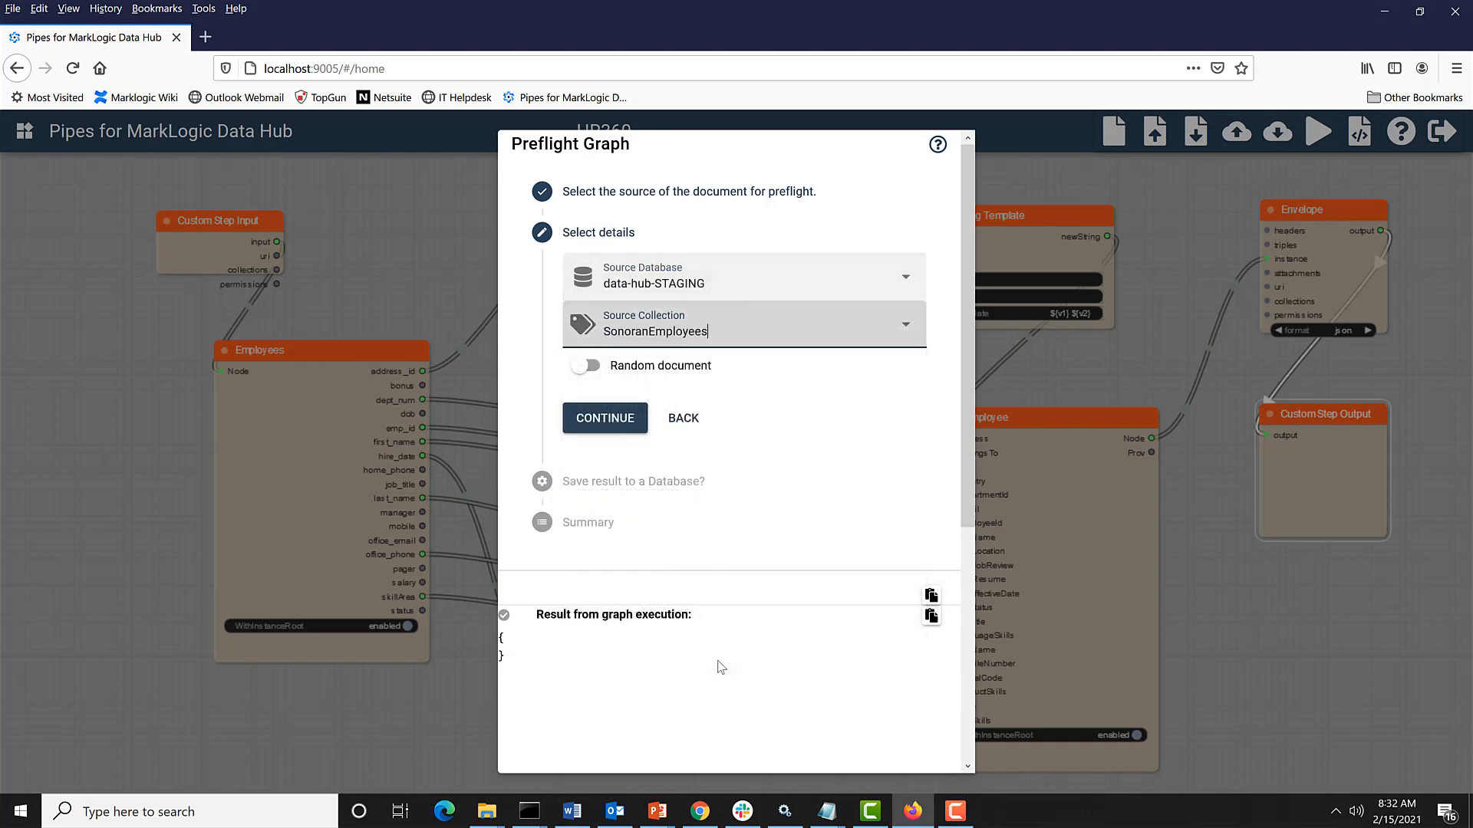
Step: Execute the preflight preview without saving to a database, review the resulting Employee document, and return to the graph
click(622, 425)
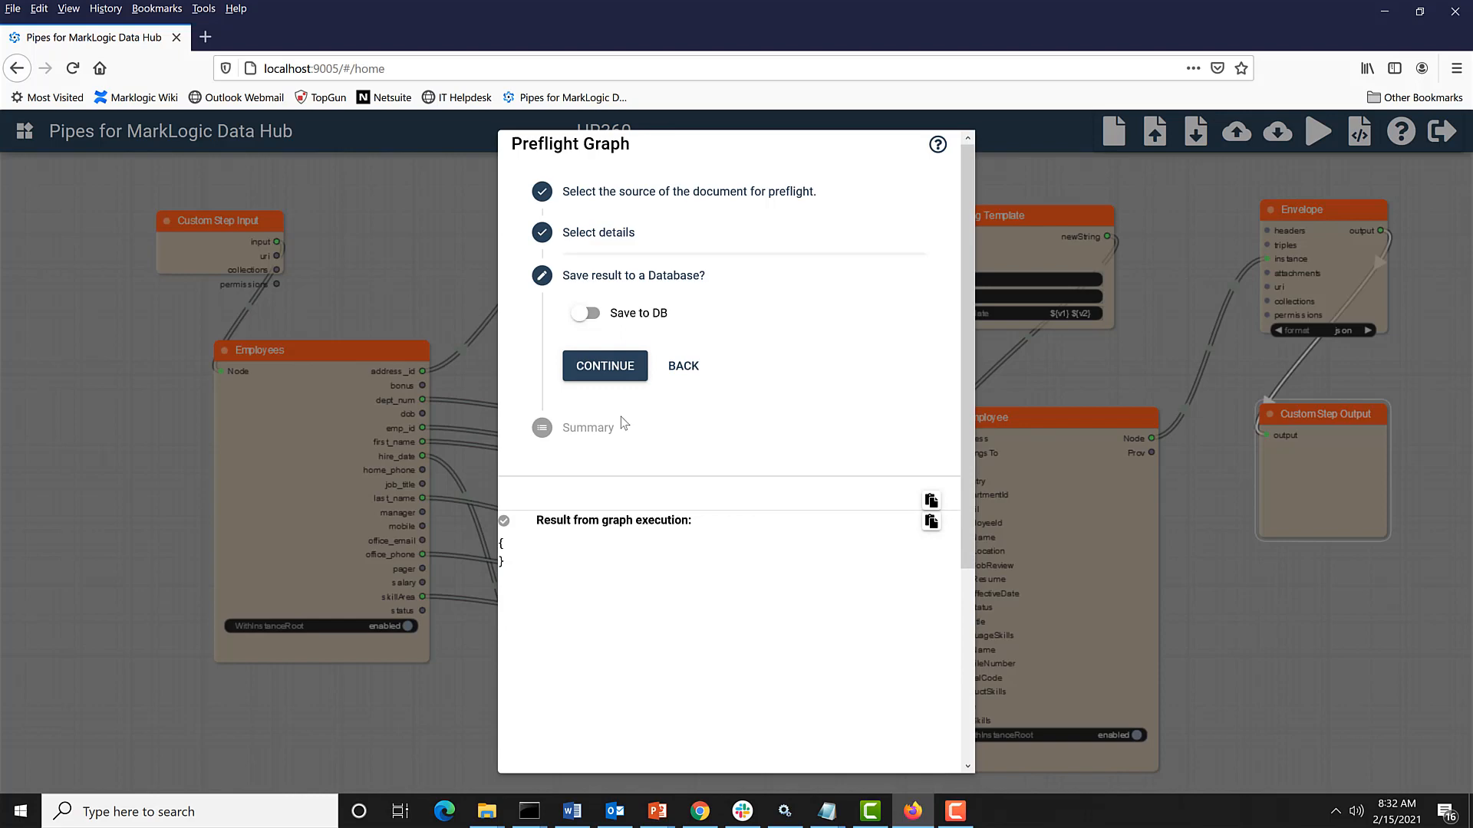
click(610, 370)
click(604, 300)
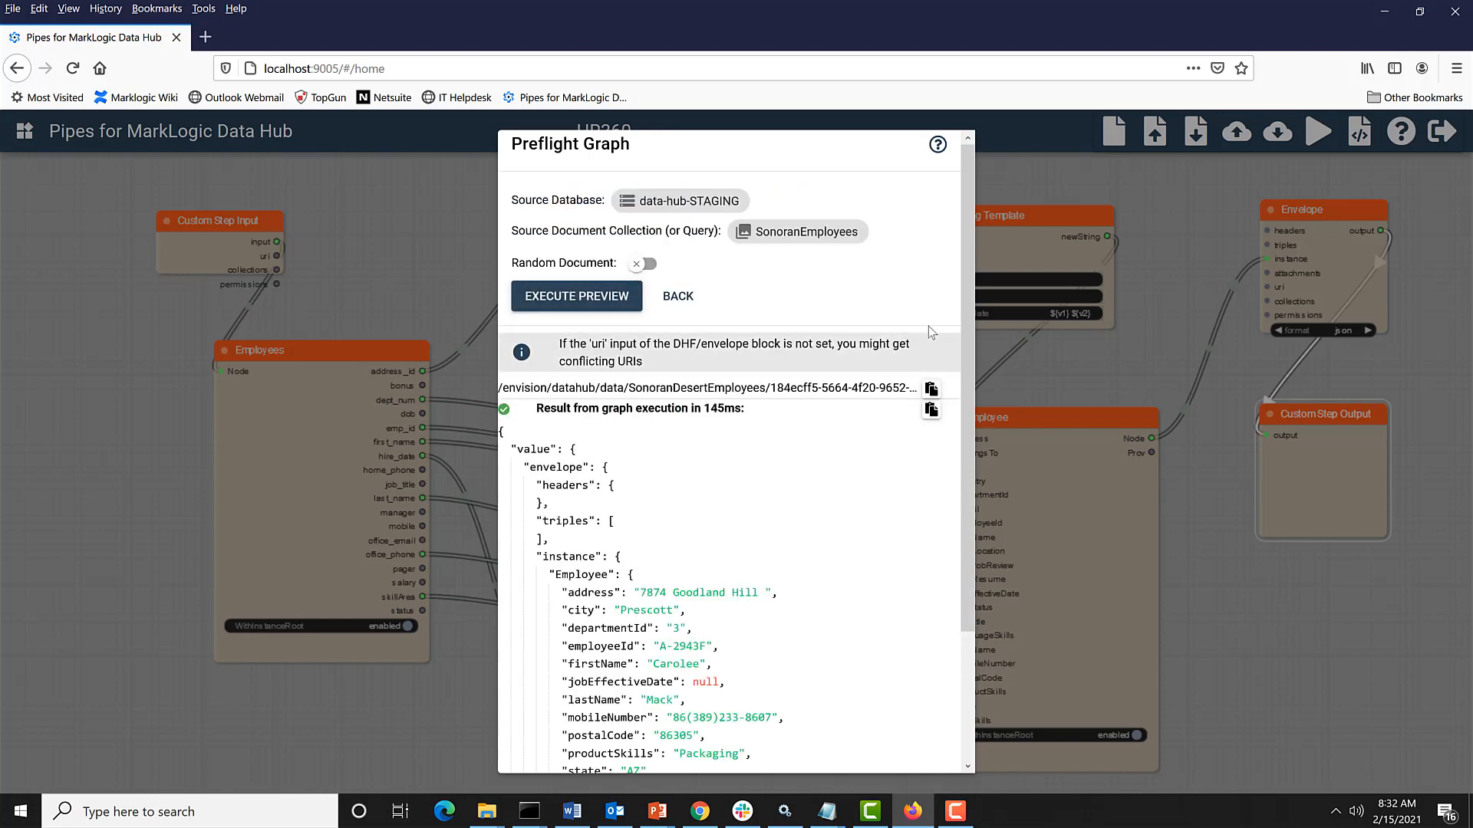
scroll(968, 460, down, 3)
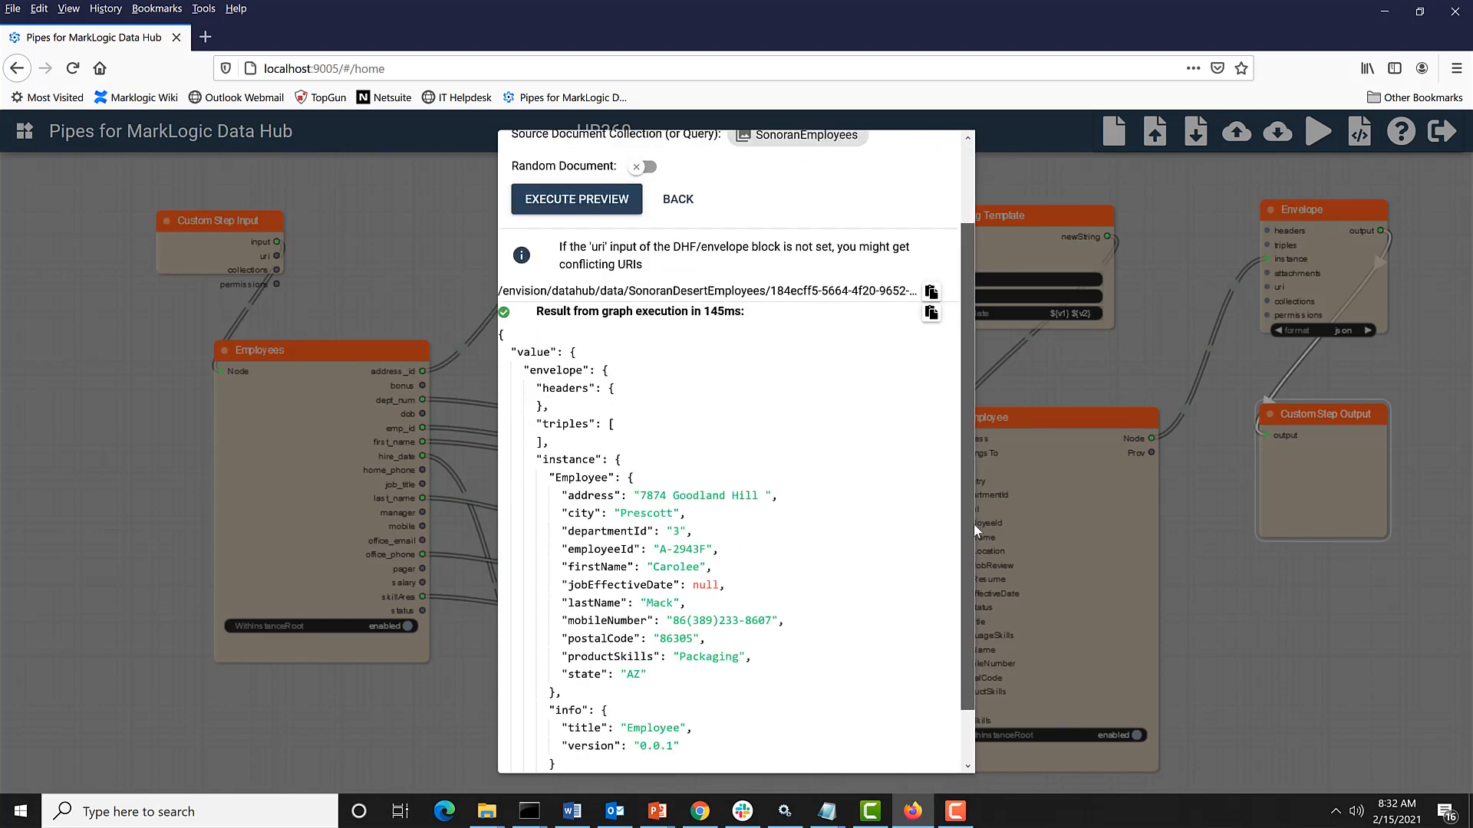
mouse_move(957, 521)
mouse_down()
mouse_move(958, 612)
mouse_move(948, 519)
mouse_up()
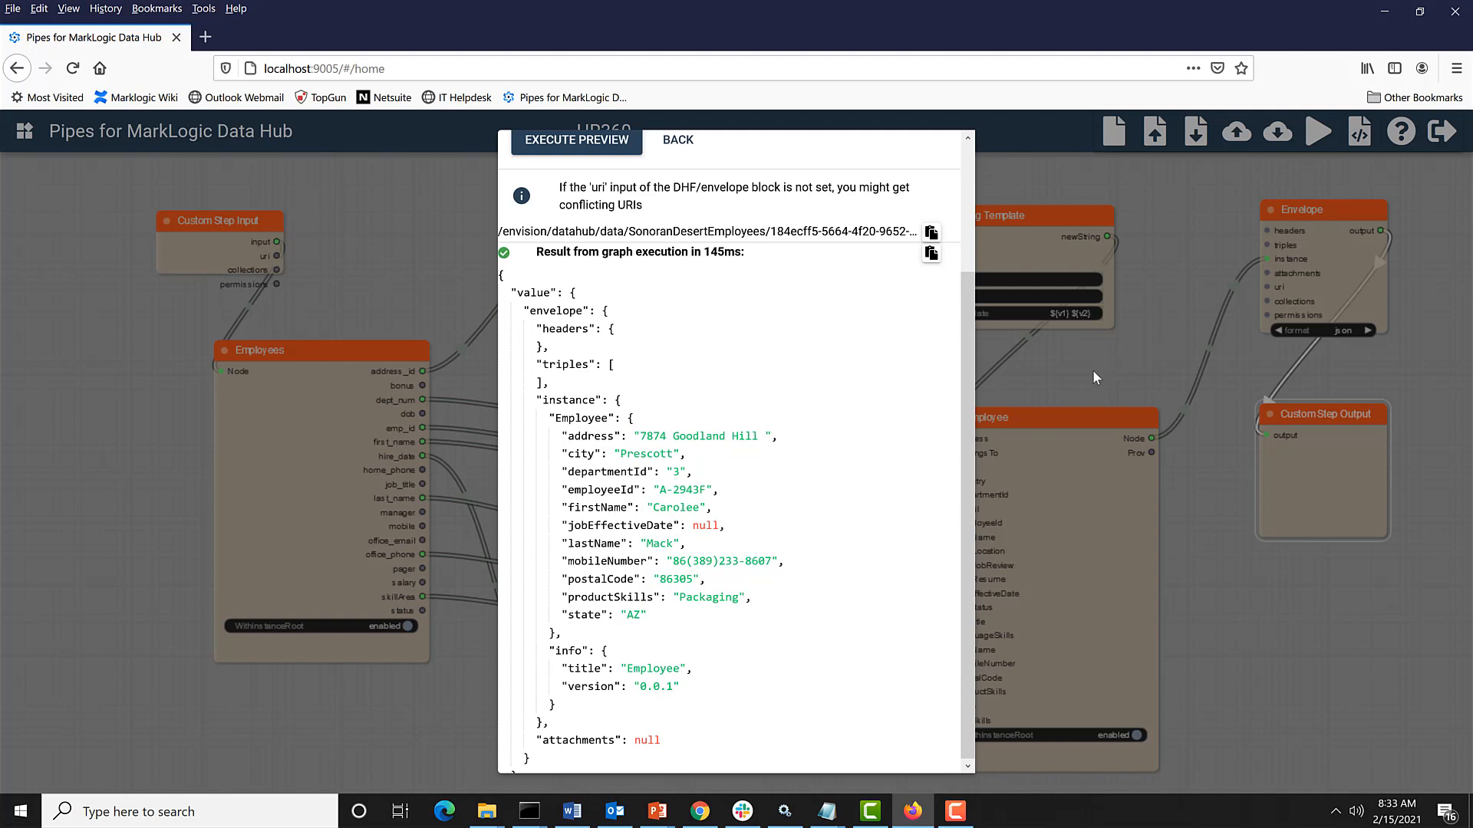
click(1093, 370)
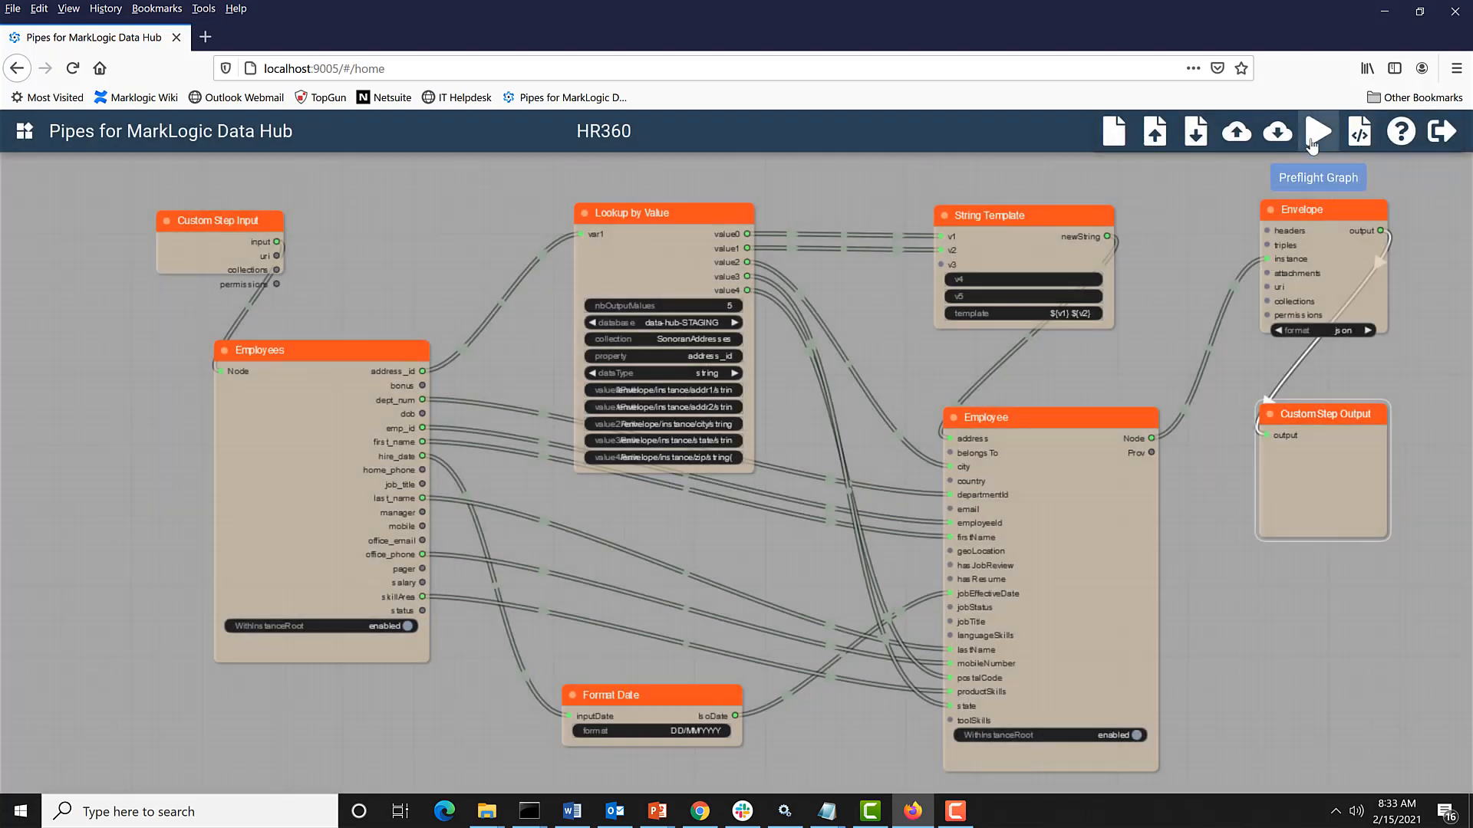
Step: Set the graph's DHF module export to also save to project code and deploy to MarkLogic
click(1356, 142)
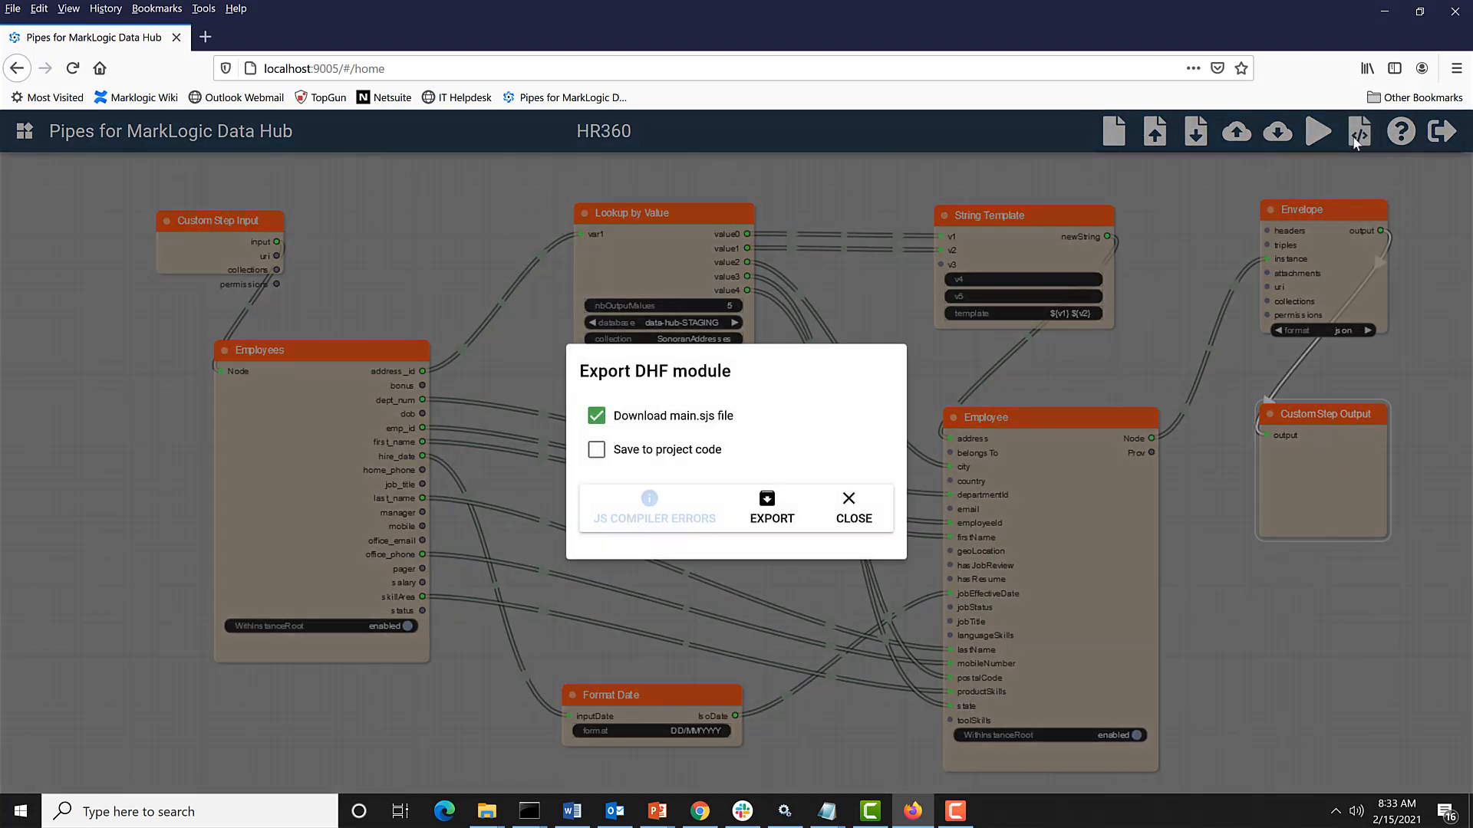
click(595, 452)
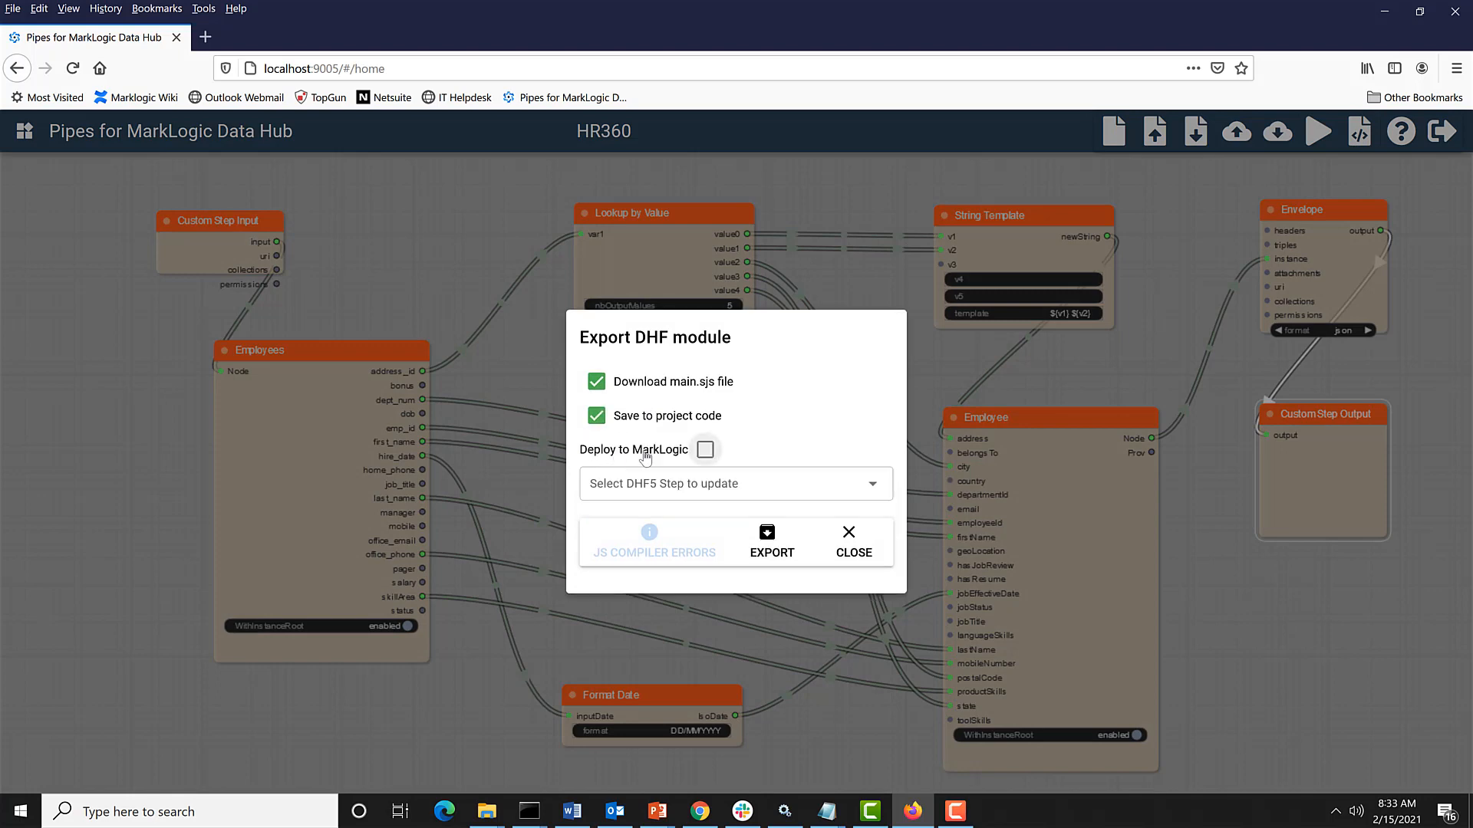
click(705, 451)
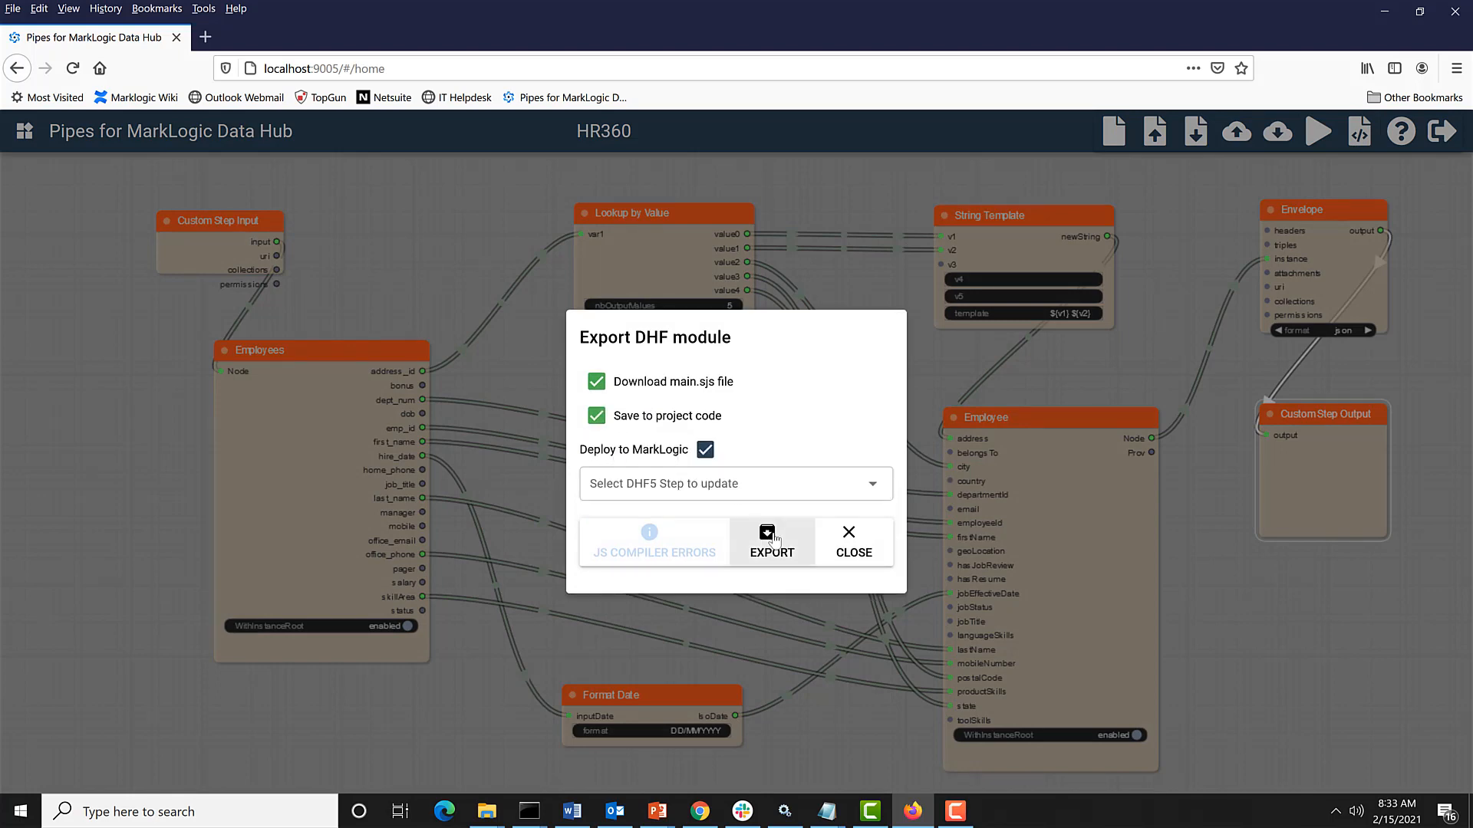